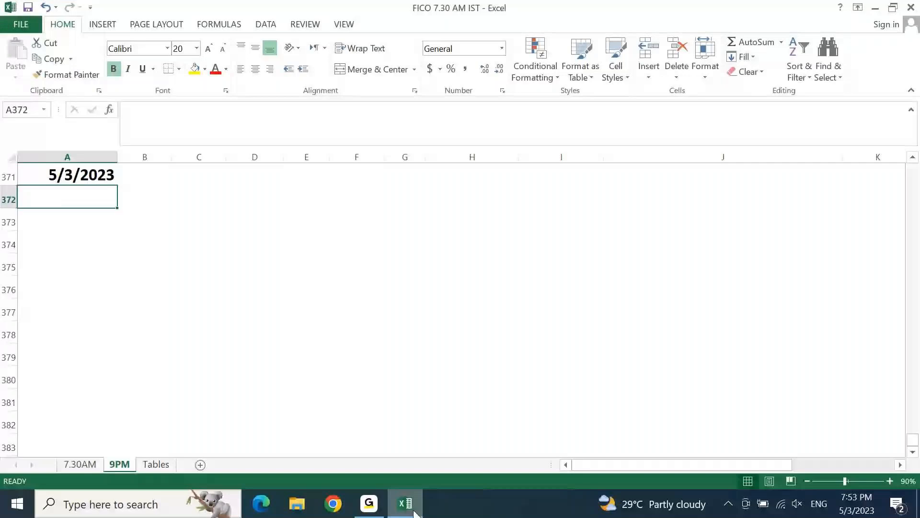
Step: Enter the heading "Depreciation Calculation Methods" in cell B372 of the 9PM sheet
key("Right")
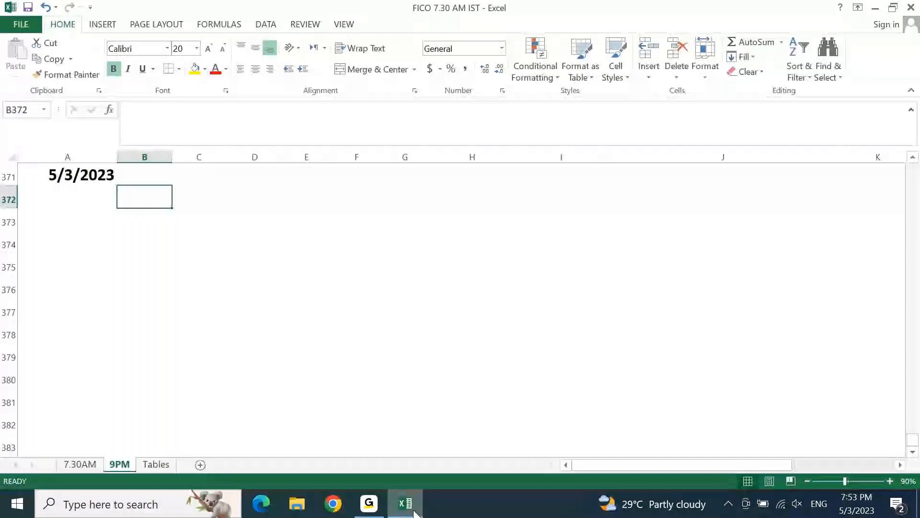
type("Depreciation")
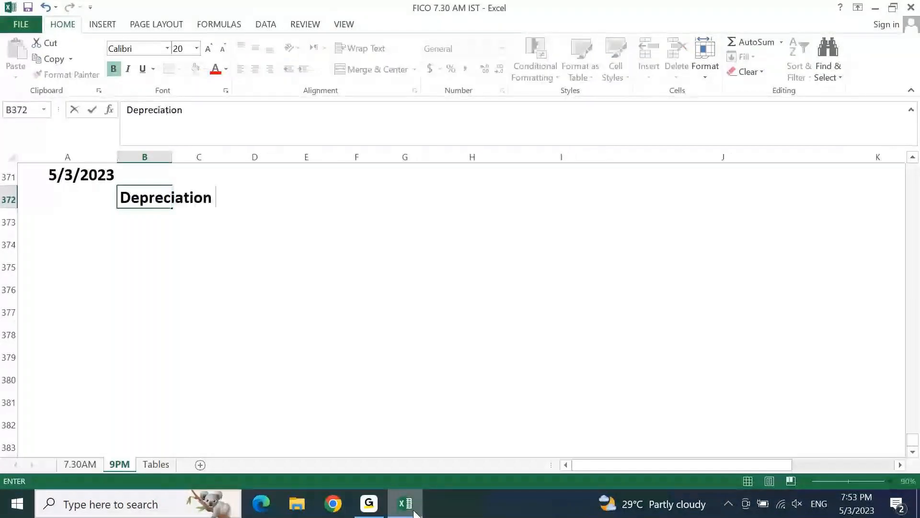
type(" Cal")
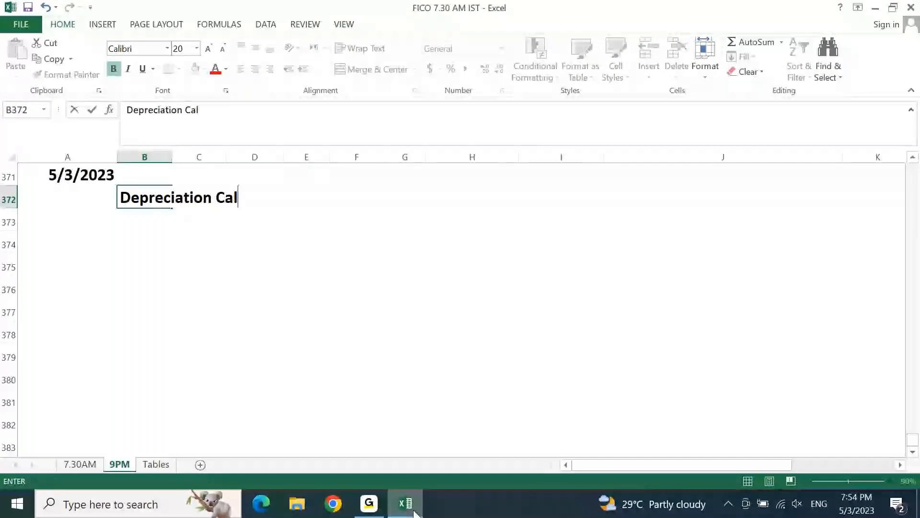
type("culations Met")
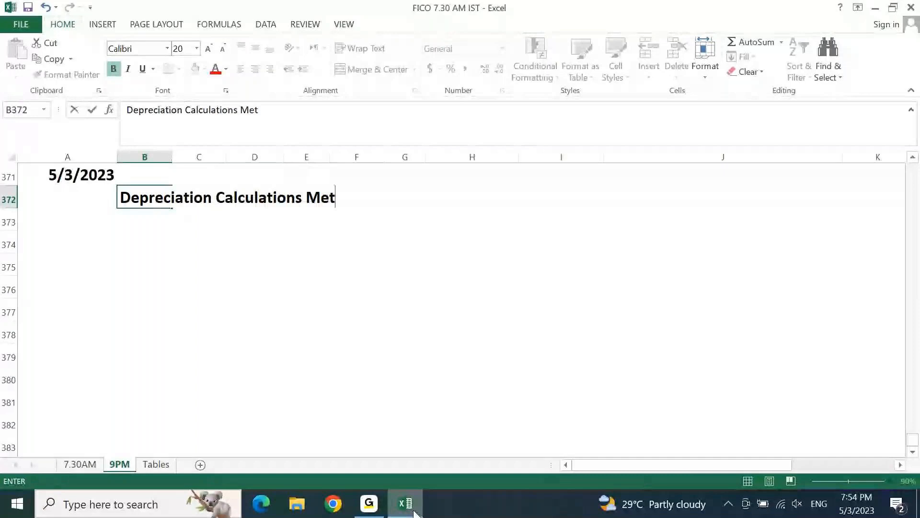
key("BackSpace")
key("BackSpace")
key("BackSpace")
key("BackSpace")
key("BackSpace")
type("Methods")
key("Return")
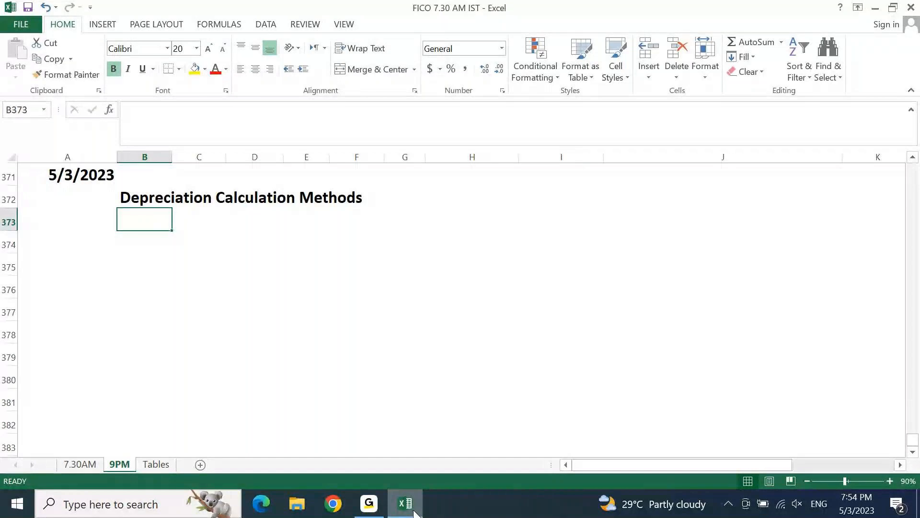
Step: Enter "1. Straight Line Method" in B373 as the first item under the heading
type("1. ")
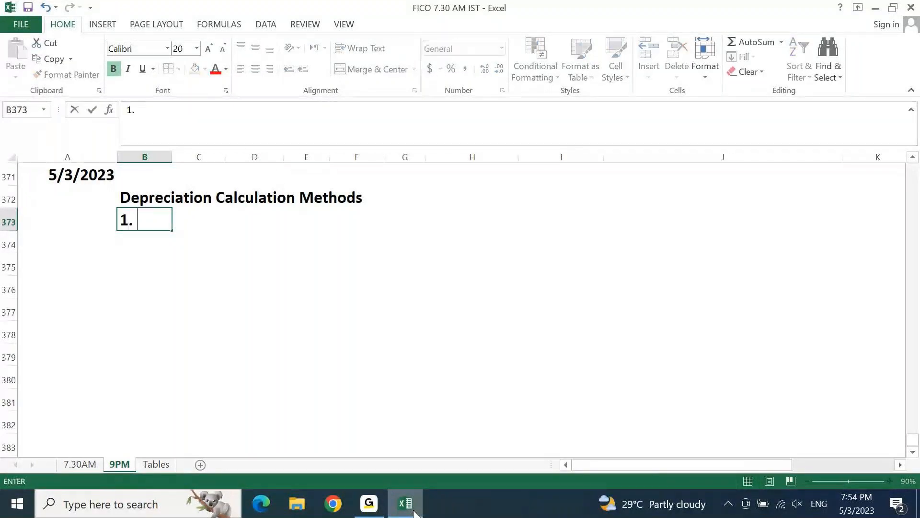
type("Straight Ln")
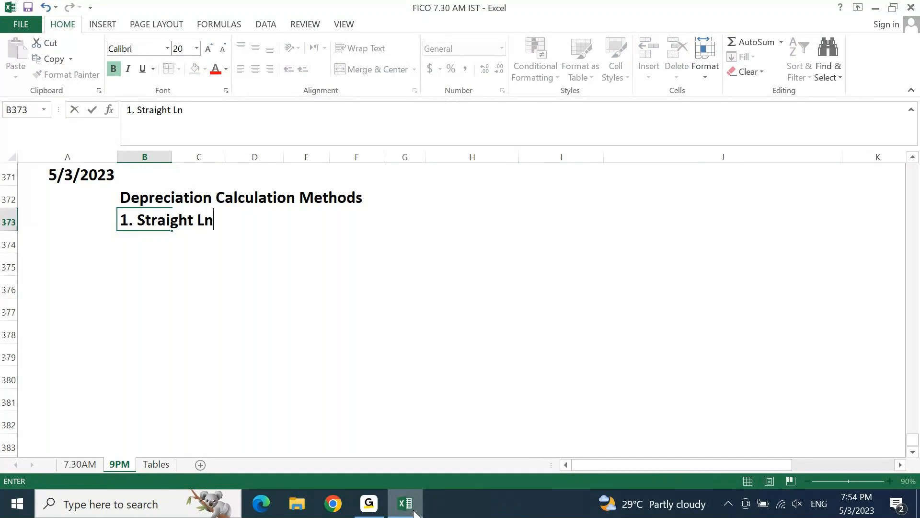
key("BackSpace")
type("ine Method")
key("Return")
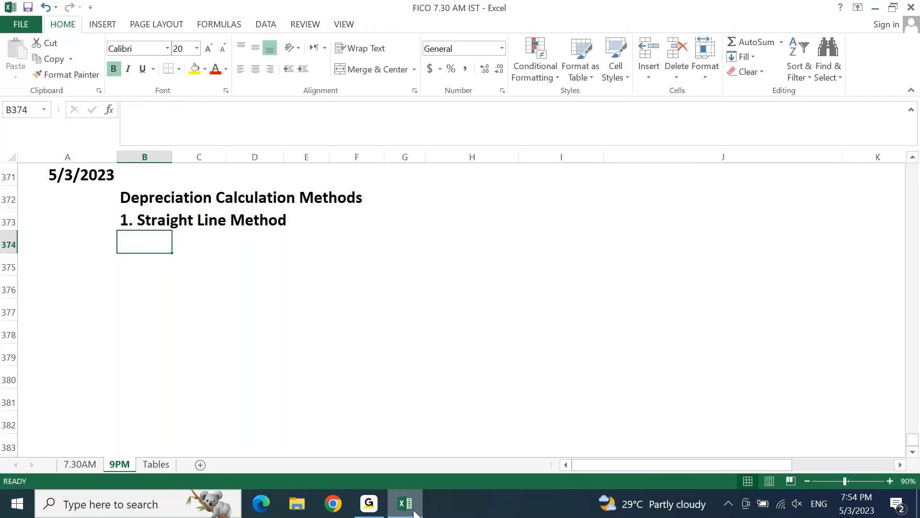
Step: Enter "2. Declining Balance Method" in B374 as the second list item
type("2. D")
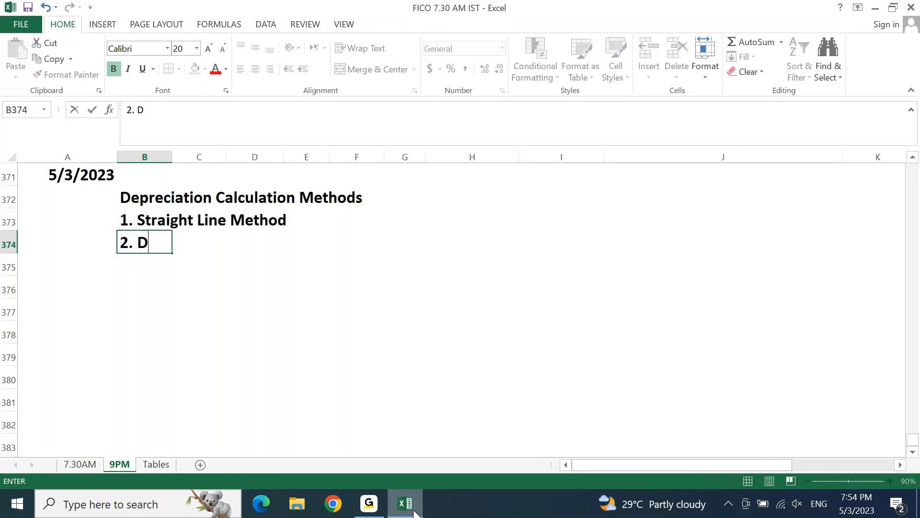
type("eclining Balance")
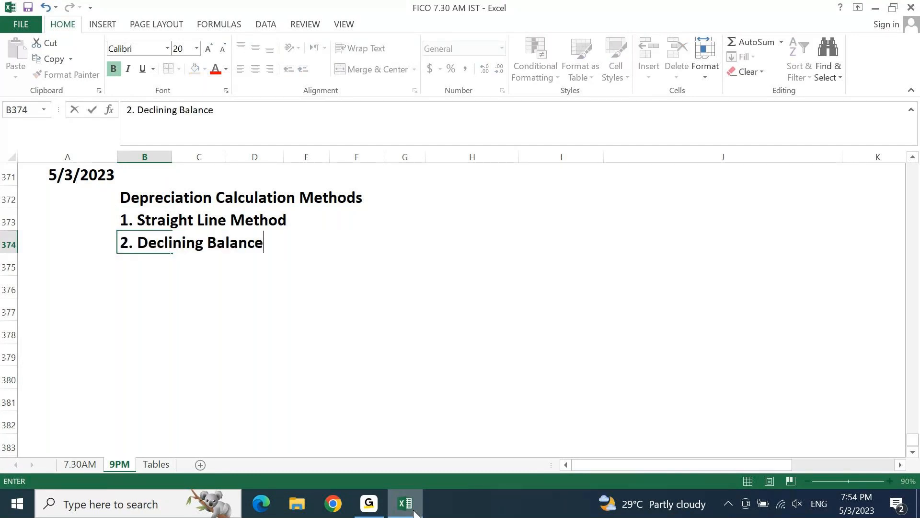
type(" Meth")
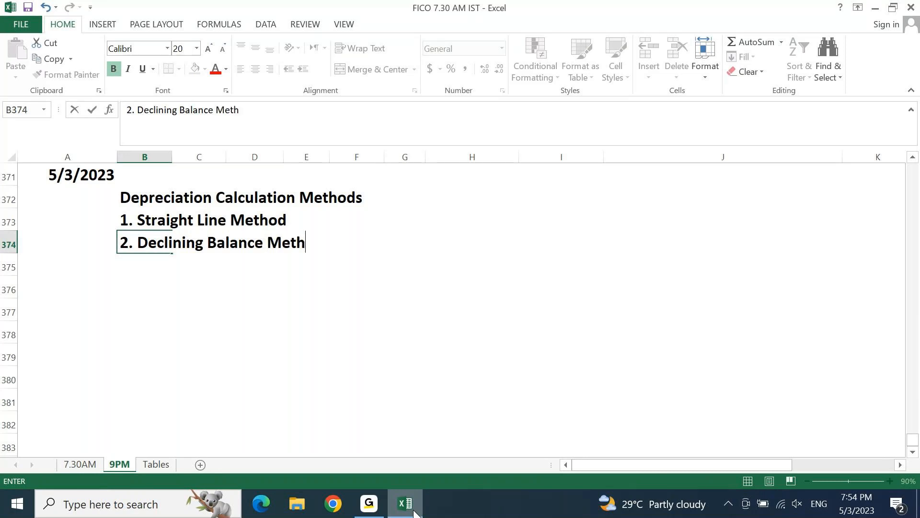
type("od")
key("ctrl+Return")
Step: Enter "3. Useful Life Method" in B375 as the third list item
key("Down")
type("3. Use")
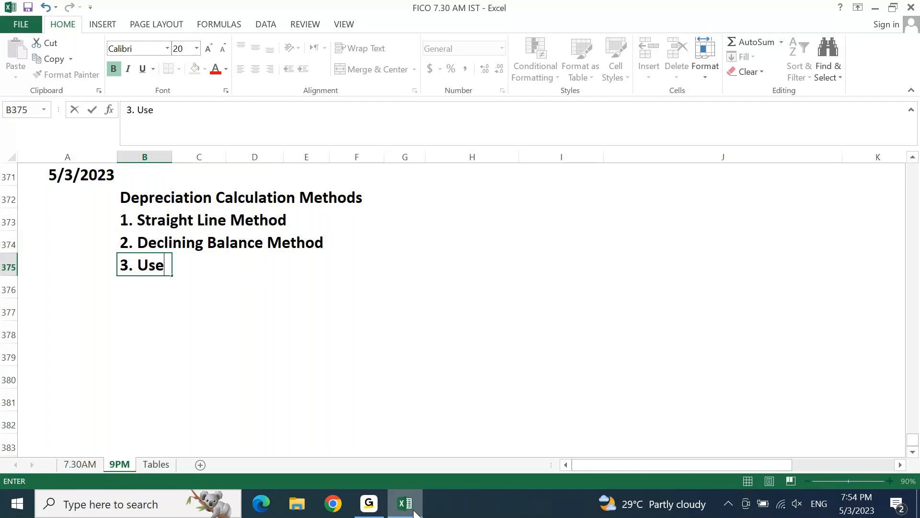
type("ful Li")
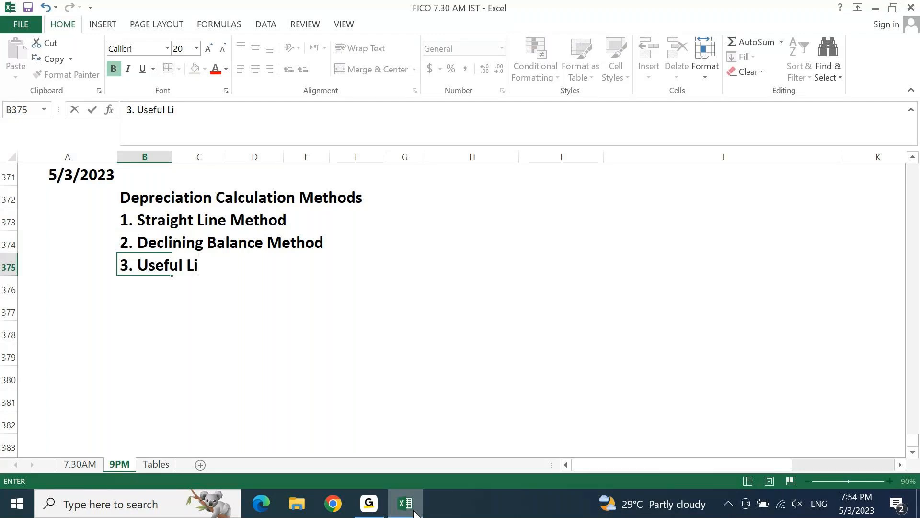
type("fe Meti")
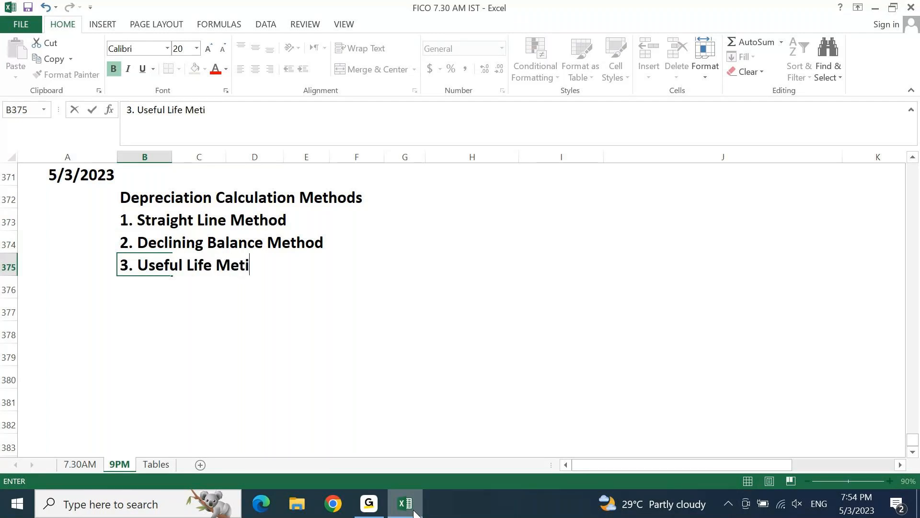
key("BackSpace")
type("hod")
key("Return")
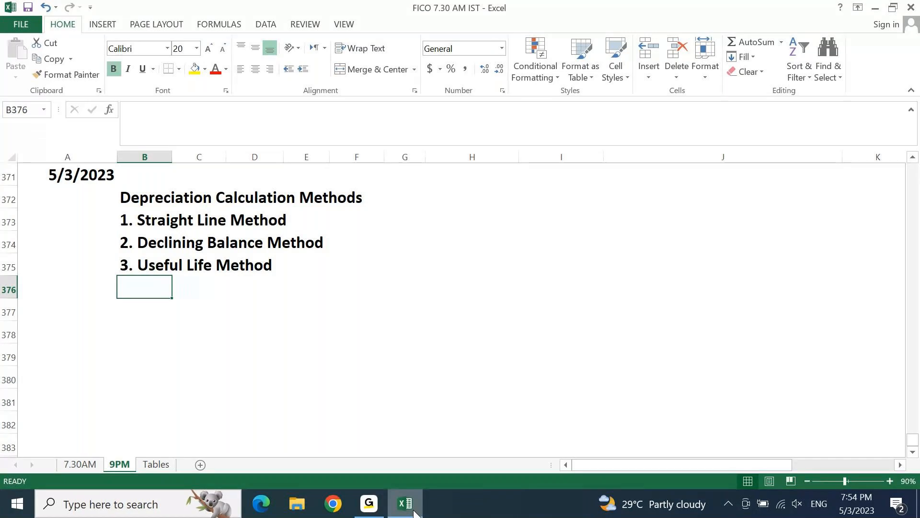
key("Up")
key("Up")
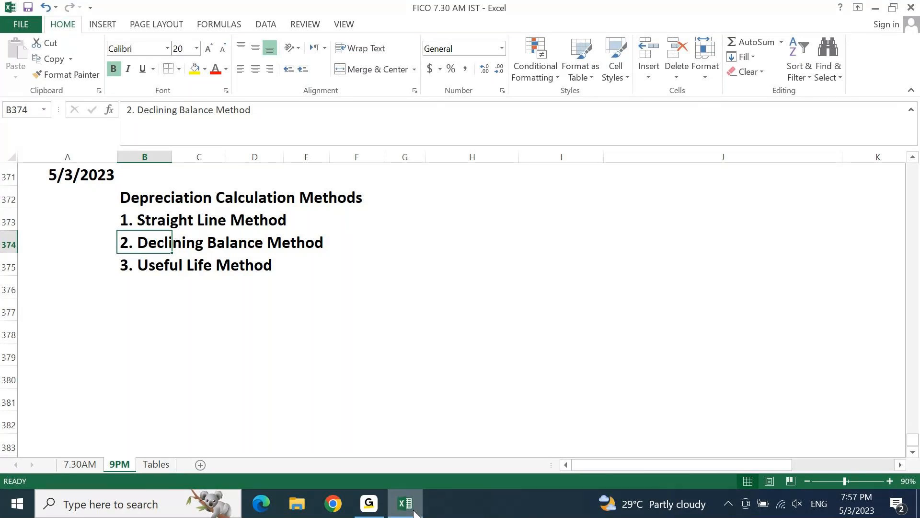
key("Up")
key("Right")
key("Right")
key("Right")
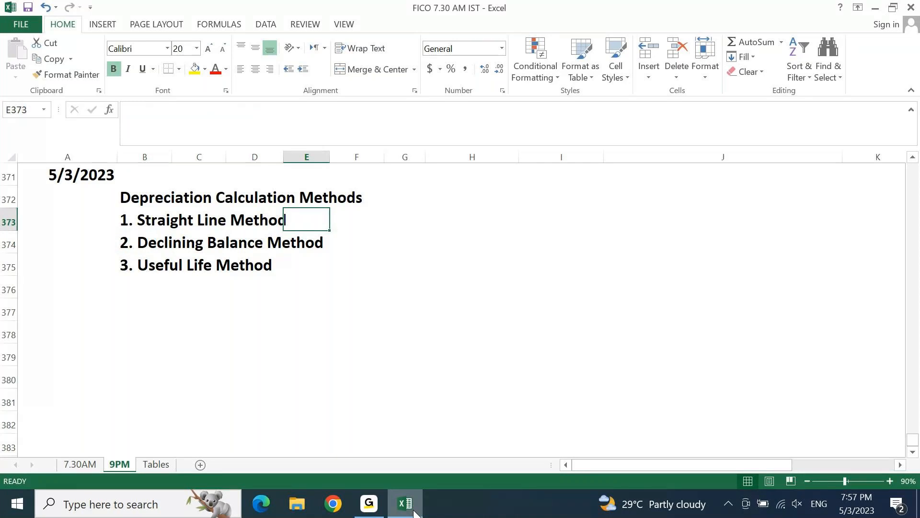
key("Down")
key("Down")
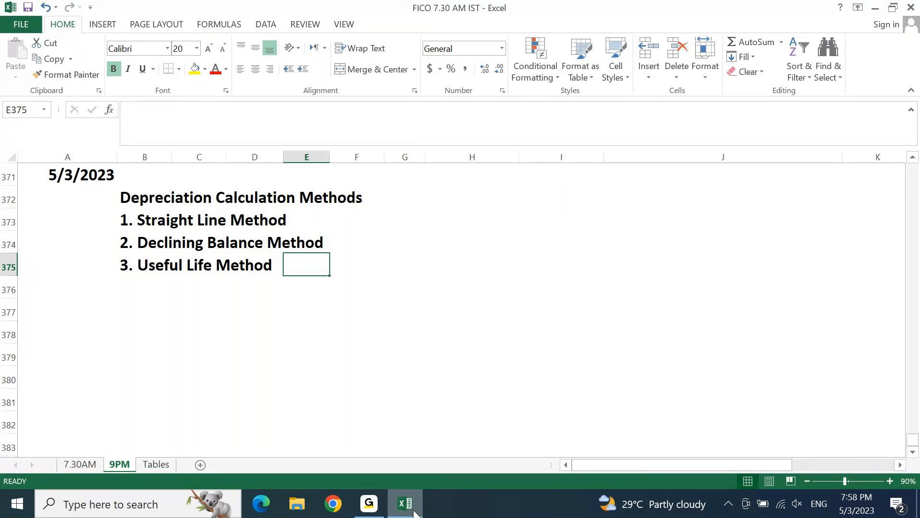
key("Down")
key("Down")
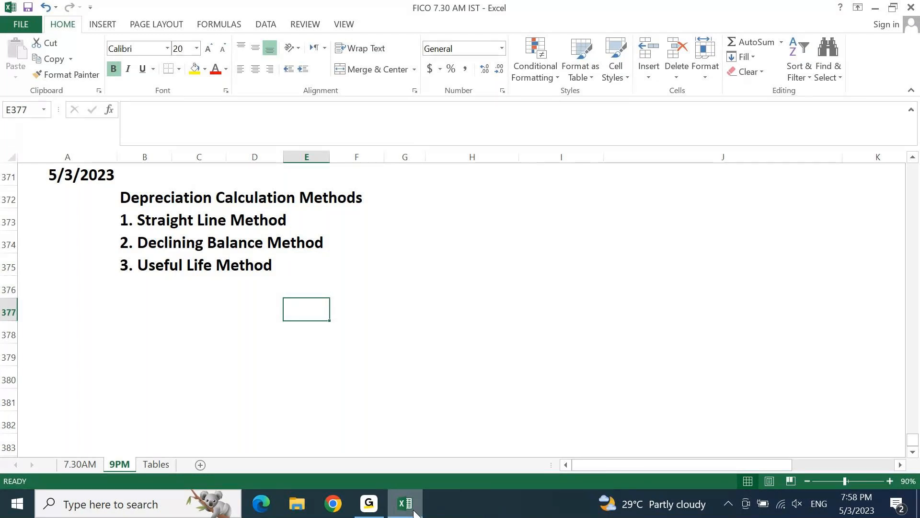
key("Home")
key("Up")
key("Up")
key("Up")
key("Right")
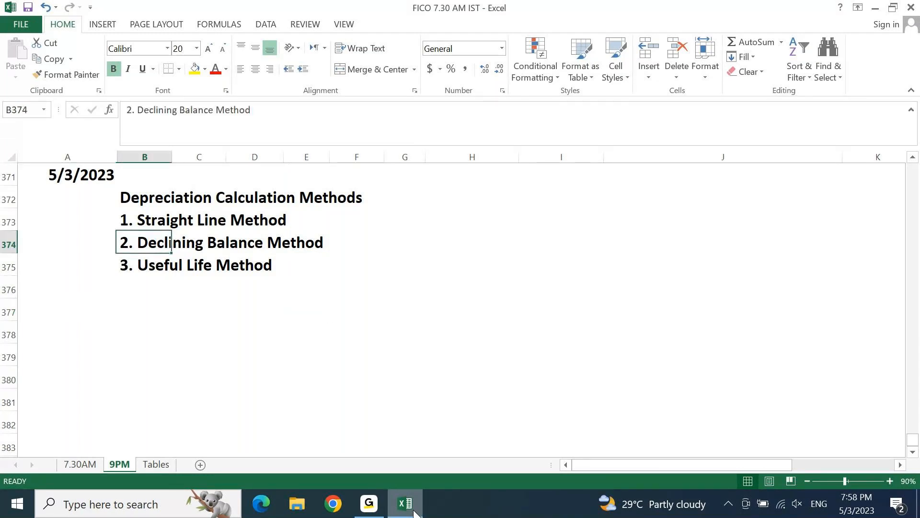
key("Right")
key("Down")
key("Down")
Step: Enter the label "Example:" in A377, below the list of methods
key("Home")
key("Down")
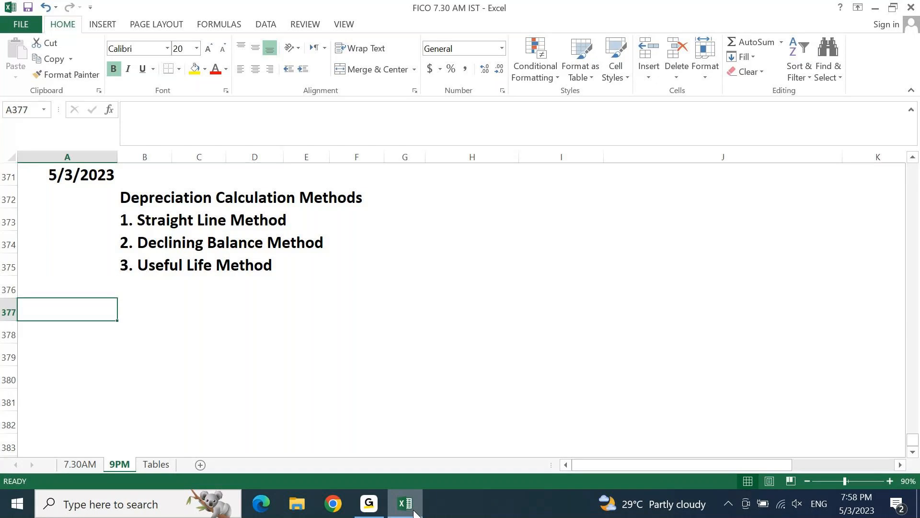
type("Example:")
key("Tab")
Step: Enter "Asset Purchased on 10th Feb 2021 for 100000" in B377 beside the Example label and save the workbook
type("Asset Purchased")
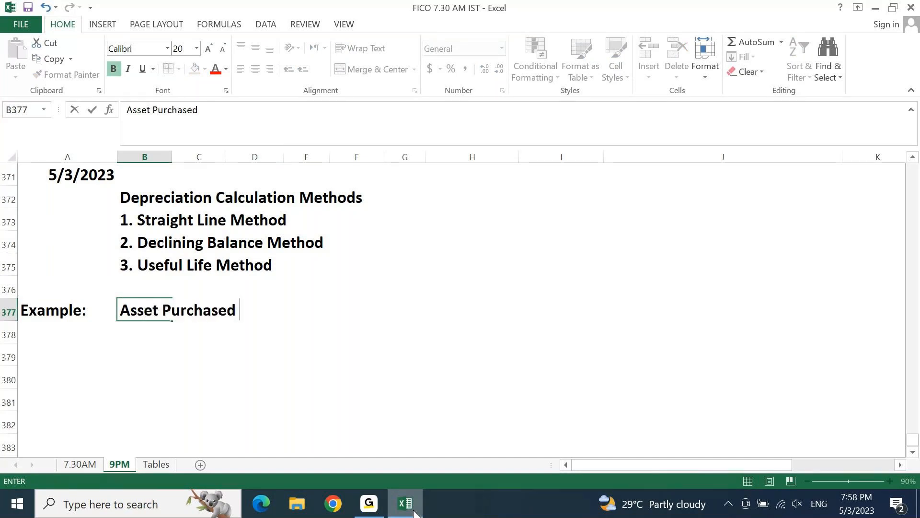
type(" on 10th")
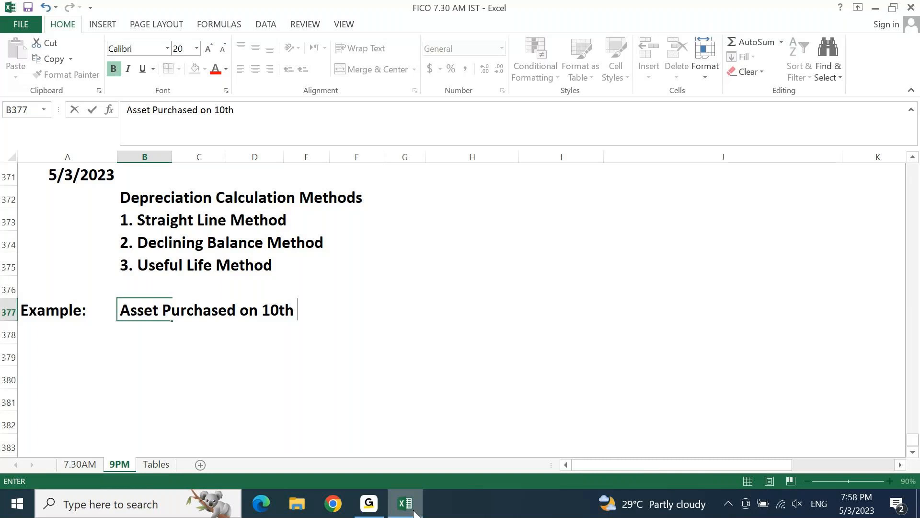
type(" April")
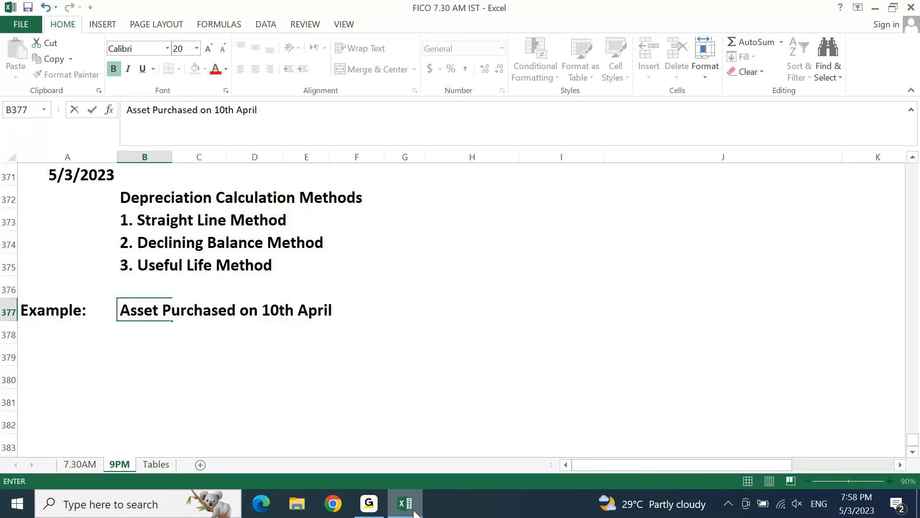
key("BackSpace")
key("BackSpace")
key("BackSpace")
key("BackSpace")
key("BackSpace")
type("Feb ")
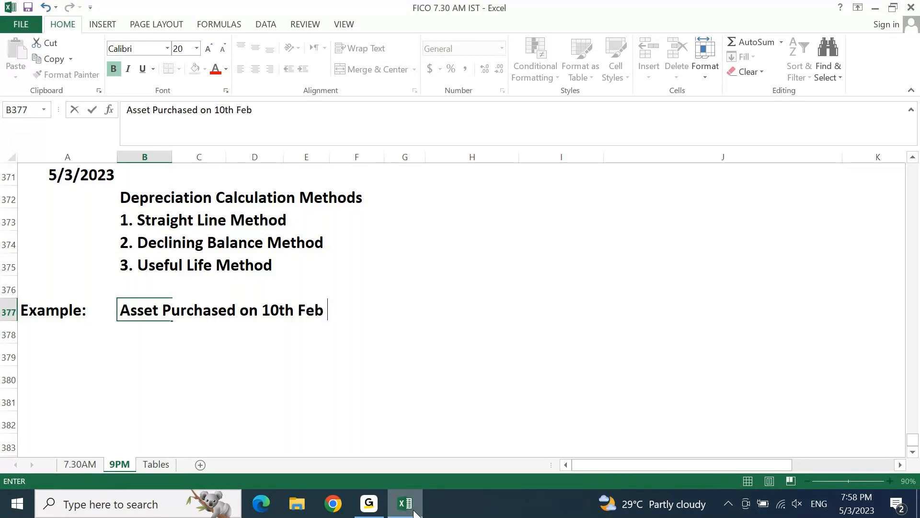
type("2021")
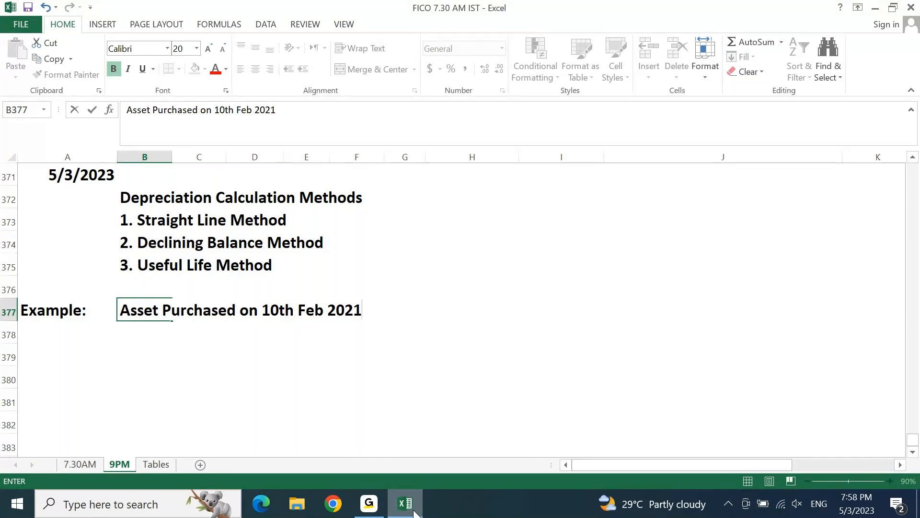
type("for 100000")
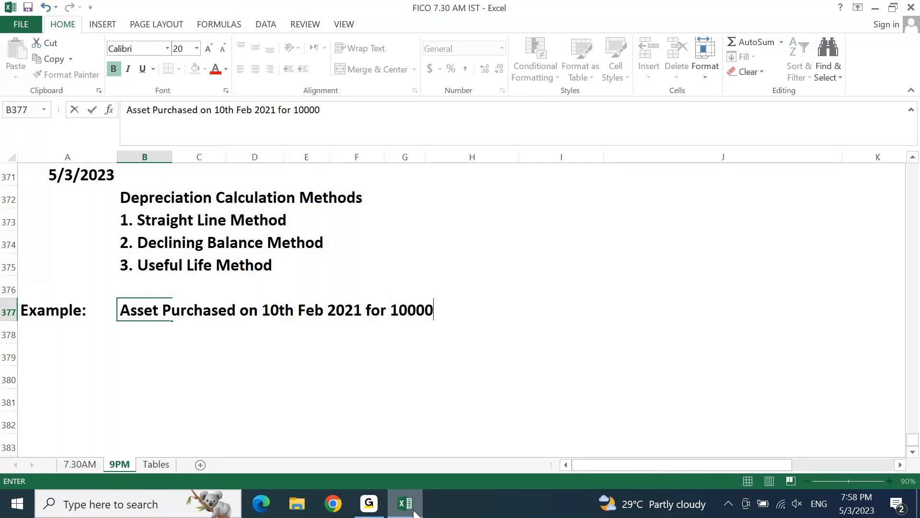
key("Return")
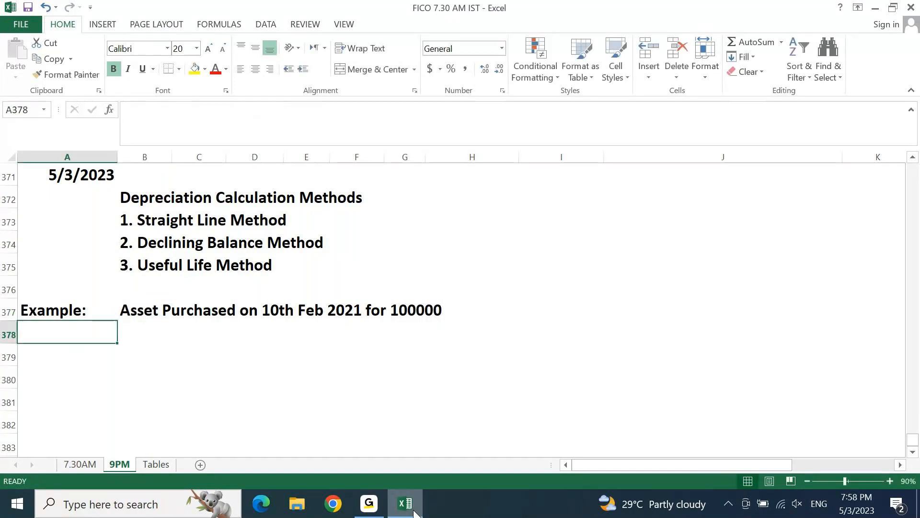
key("ctrl+s")
Step: Enter "1. SLM @ 10%" in A379, leaving one blank row below the example
key("Return")
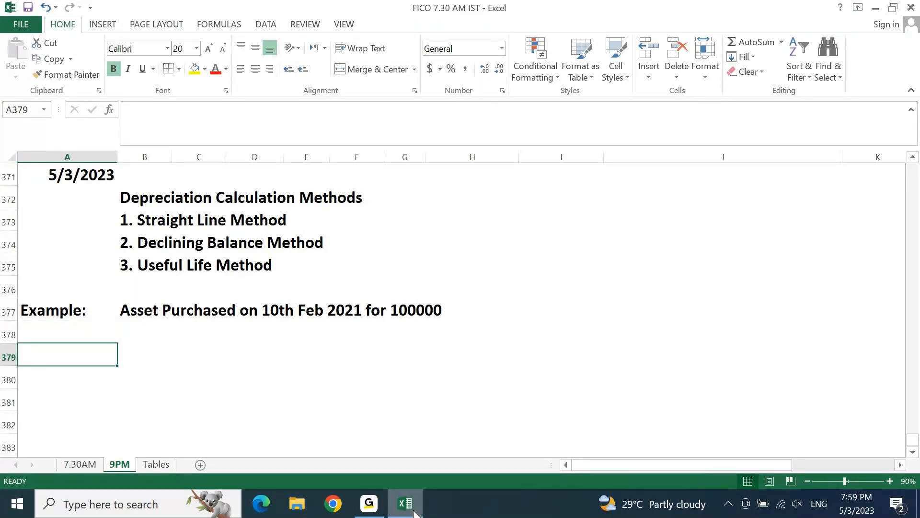
type("1. S")
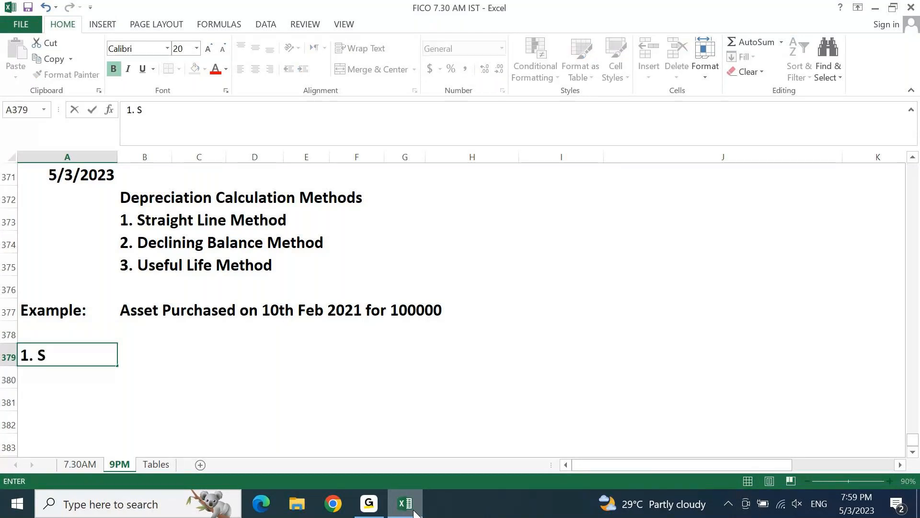
type("LM @ 10%")
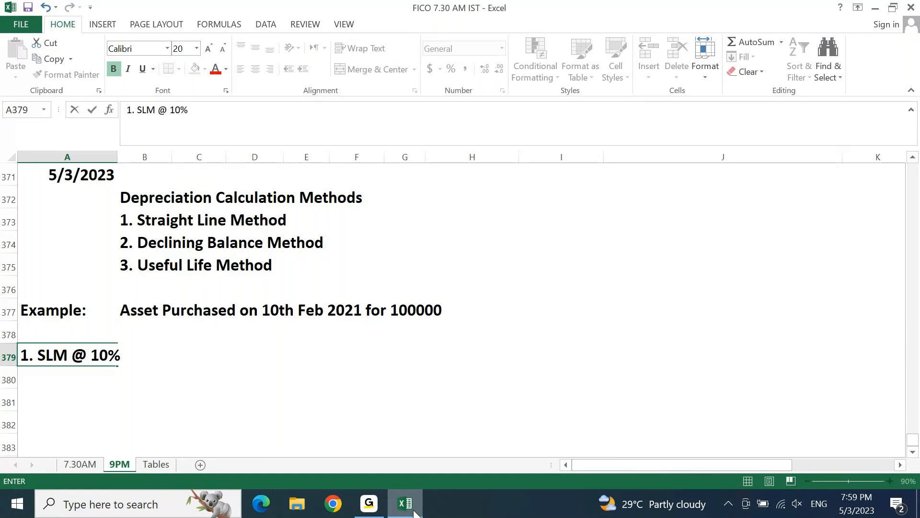
key("Return")
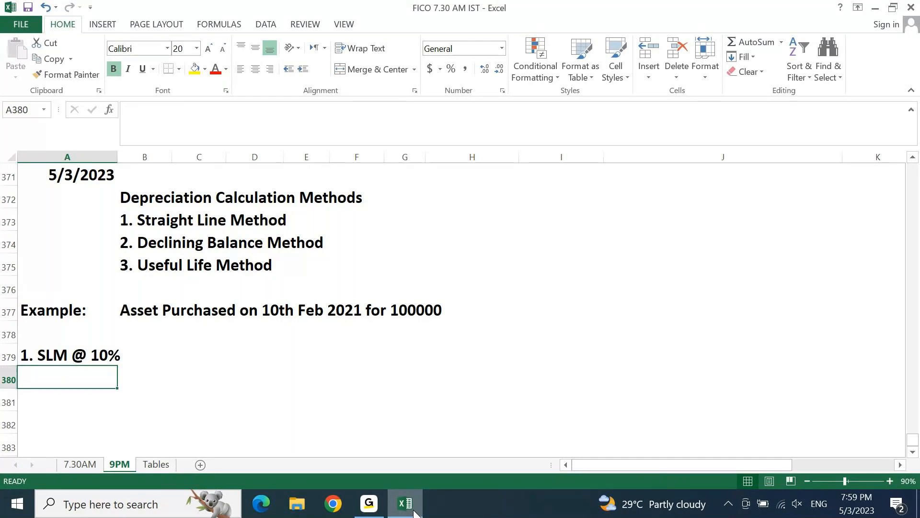
Step: Enter "Current Fiscal Year = 2023" in C379, on the same row as the SLM heading
key("Up")
key("Right")
key("Right")
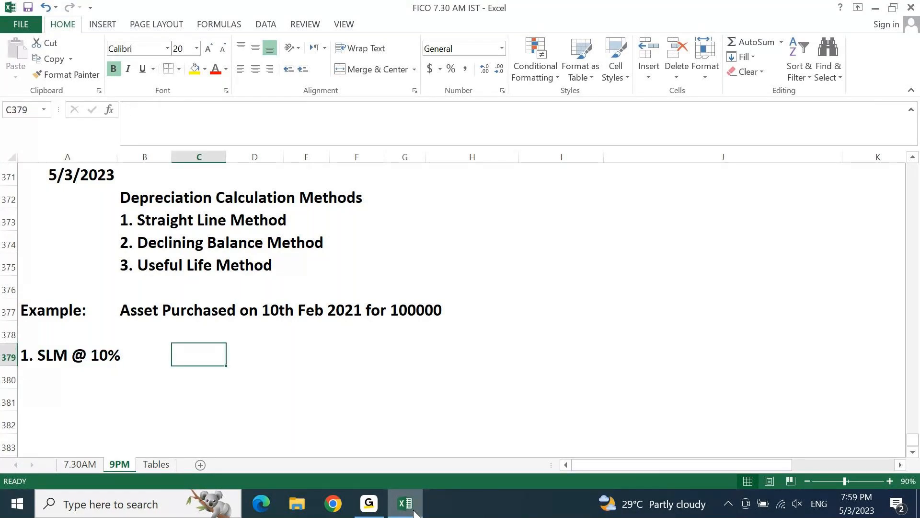
type("Cur")
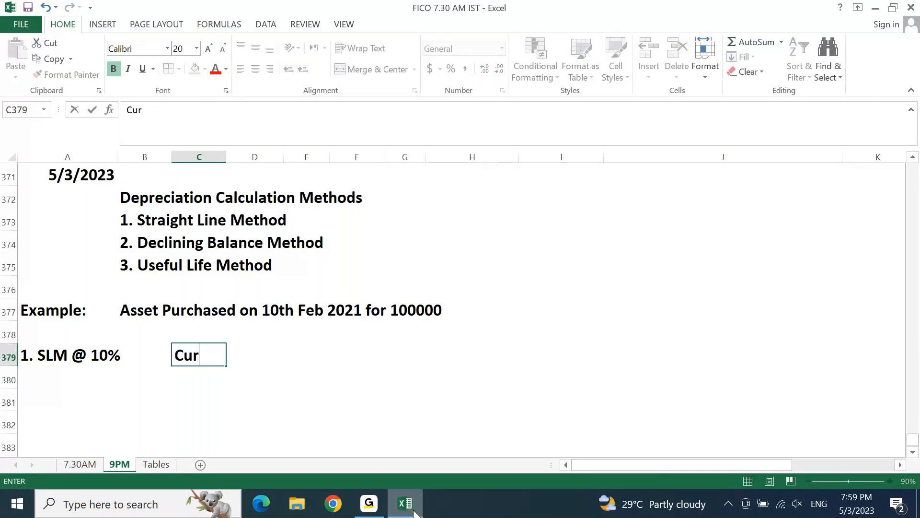
type("rent Fiscal Year")
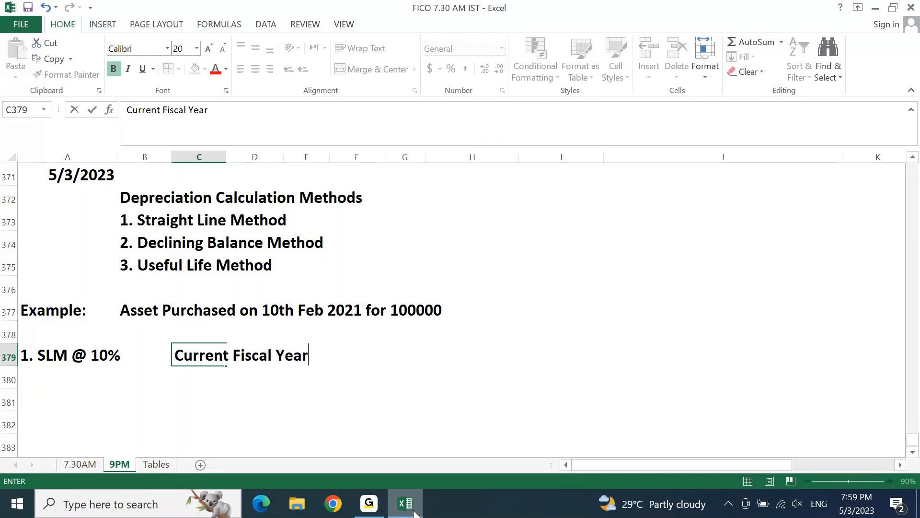
type(" = 2023")
key("Return")
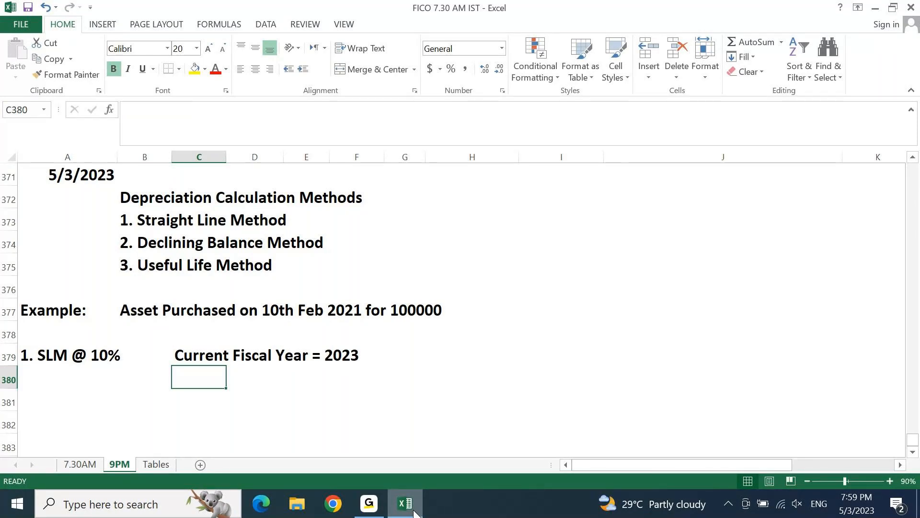
Step: Enter "Purchase Fiscal Year = 2021" in C380, directly below the current fiscal year
type("Purca")
key("BackSpace")
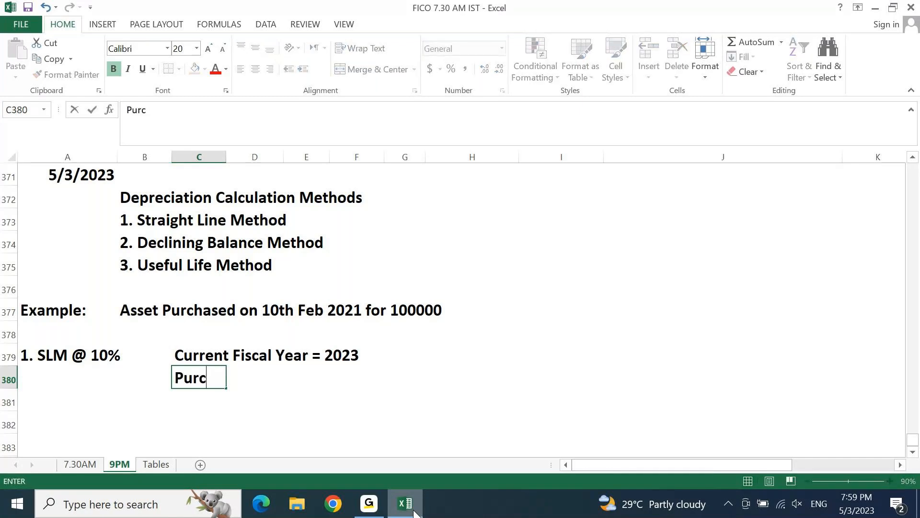
type("hase Fisc")
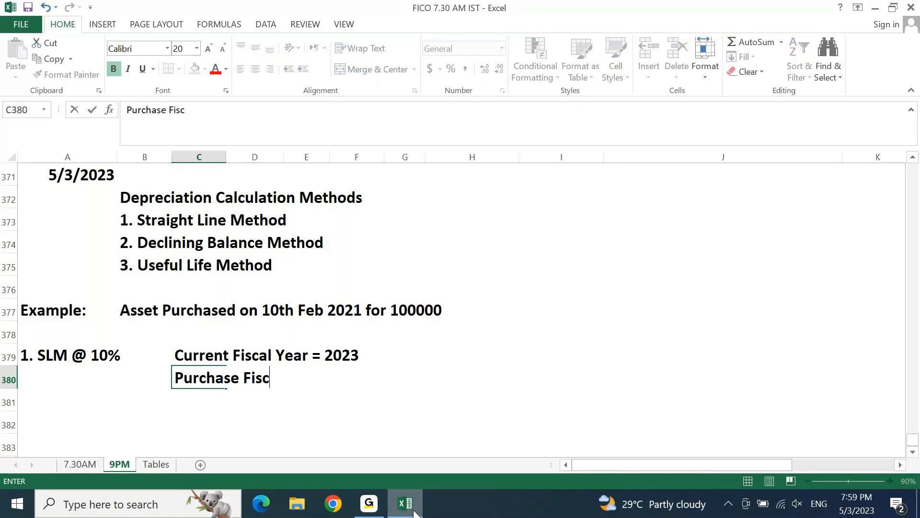
type("al Year =")
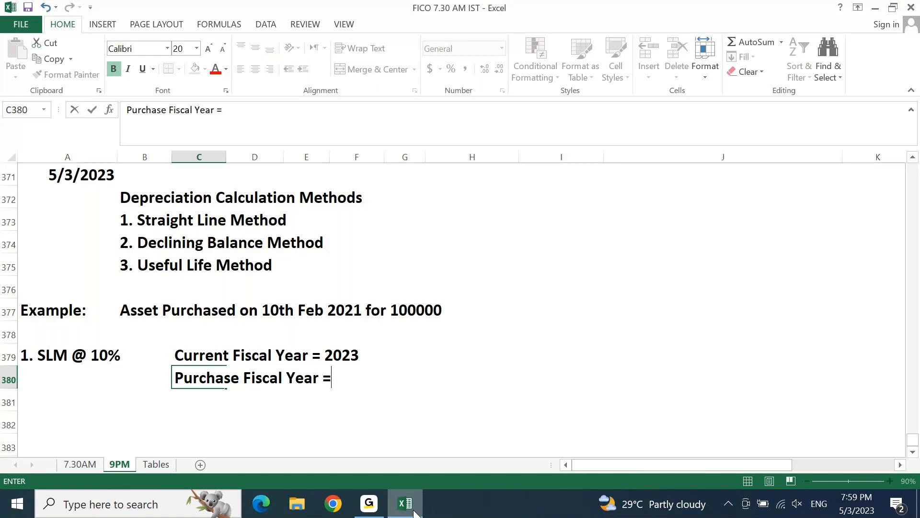
type(" 202")
key("BackSpace")
type("021")
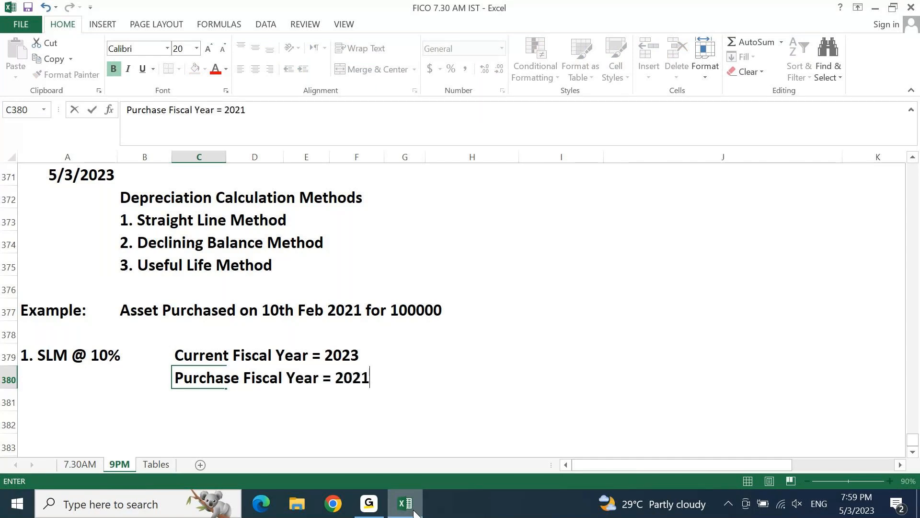
key("Return")
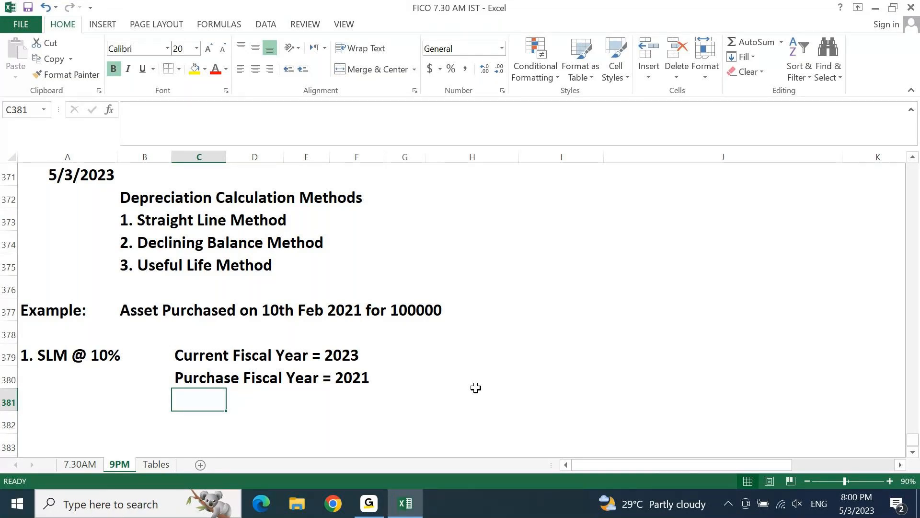
key("Left")
key("Left")
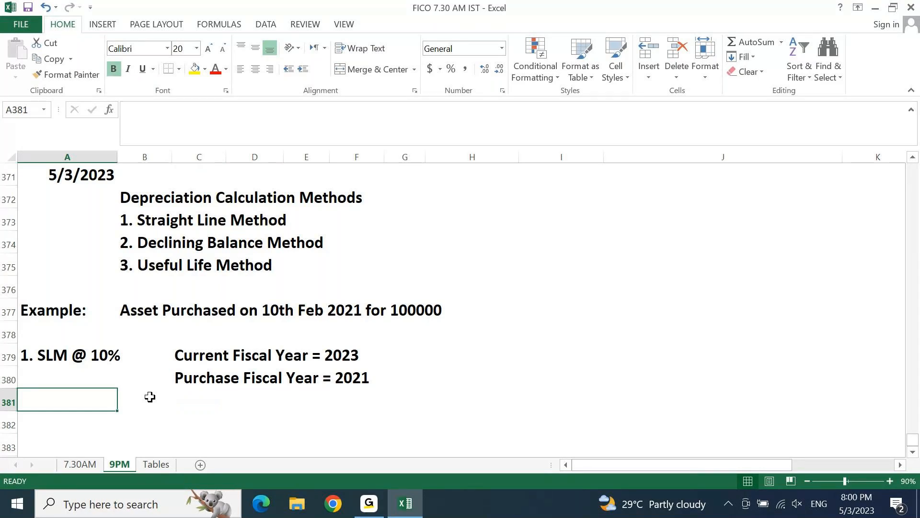
key("Up")
key("Up")
key("Right")
key("Right")
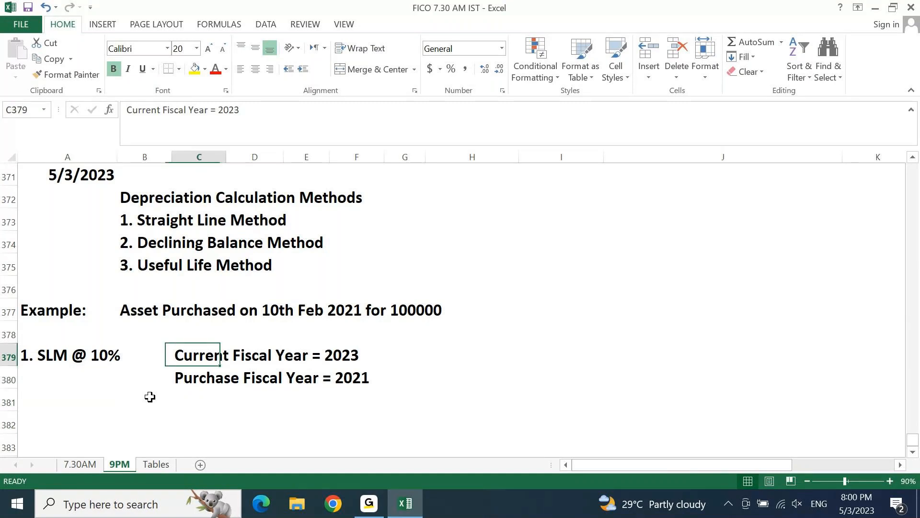
key("Right")
key("Right")
Step: Enter the note "In SLM, Depreciation remains constant/fixed every year." in A382, leaving one blank row below the fiscal years
key("Home")
key("Down")
key("Down")
key("Down")
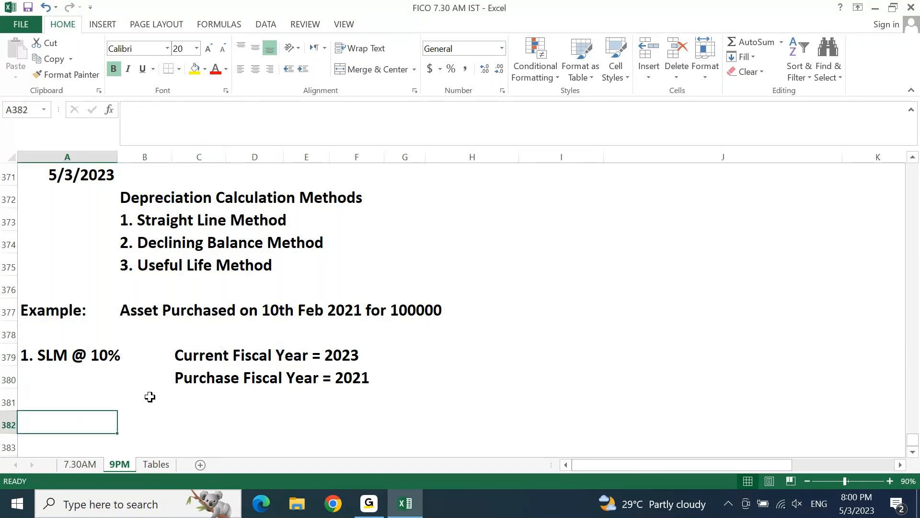
type("n")
key("BackSpace")
key("BackSpace")
type("in")
key("BackSpace")
key("BackSpace")
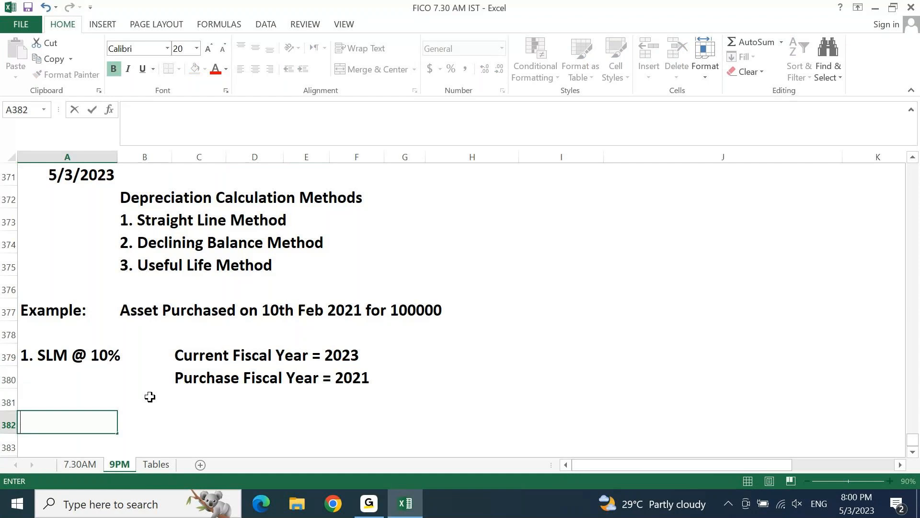
type("In SLM")
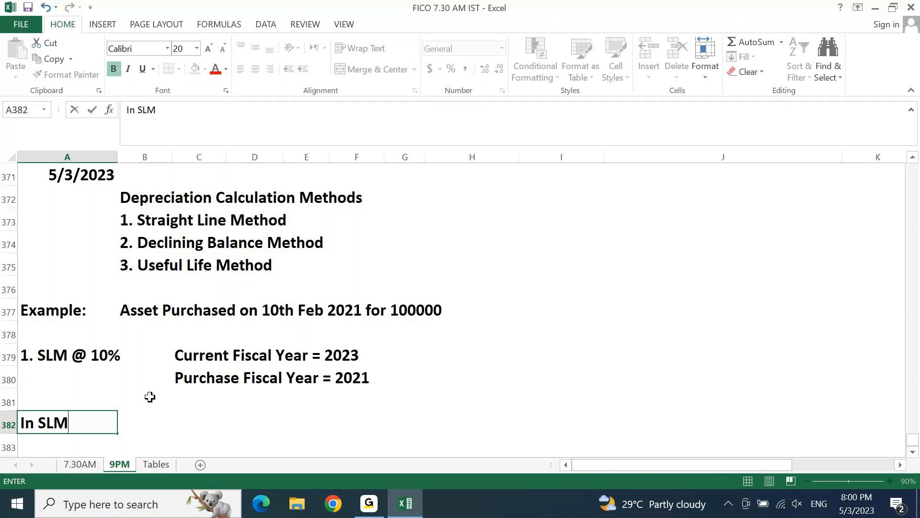
type(", Depreciation rema")
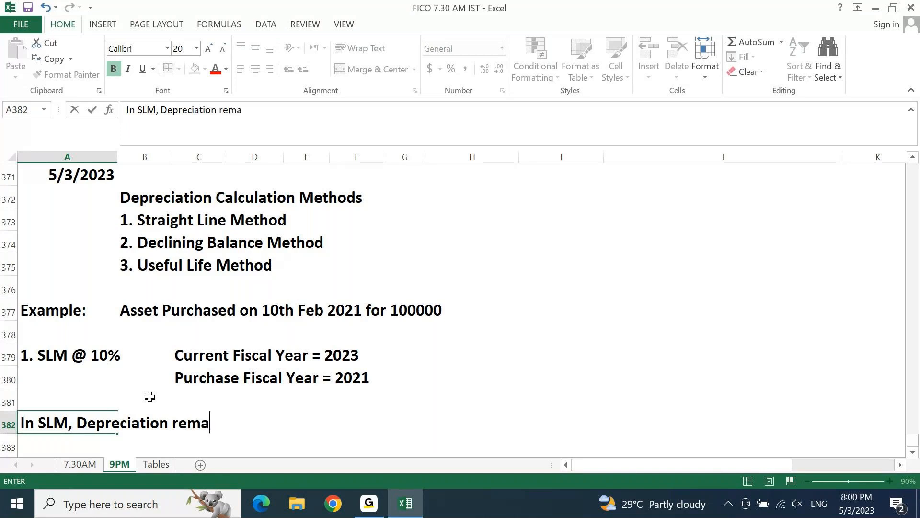
type("ins co")
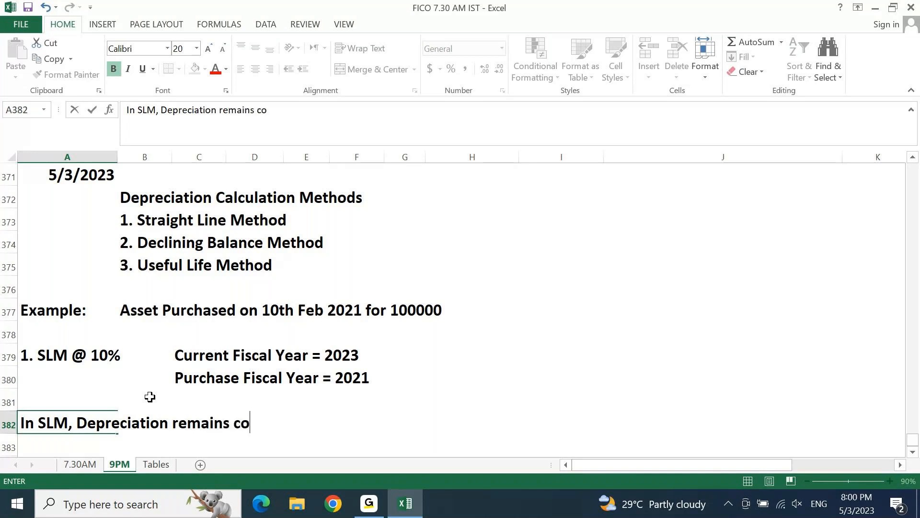
type("ntsna")
key("BackSpace")
key("BackSpace")
key("BackSpace")
type("tan")
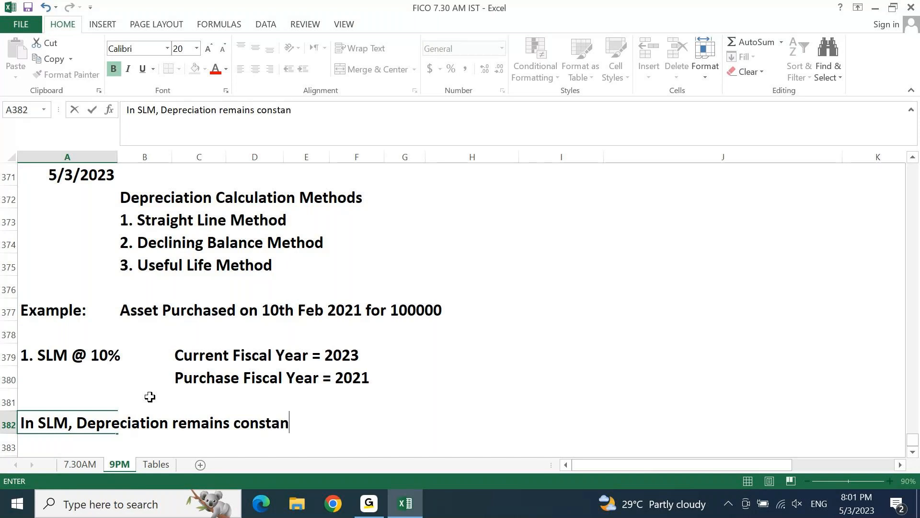
type("t/fixed ev")
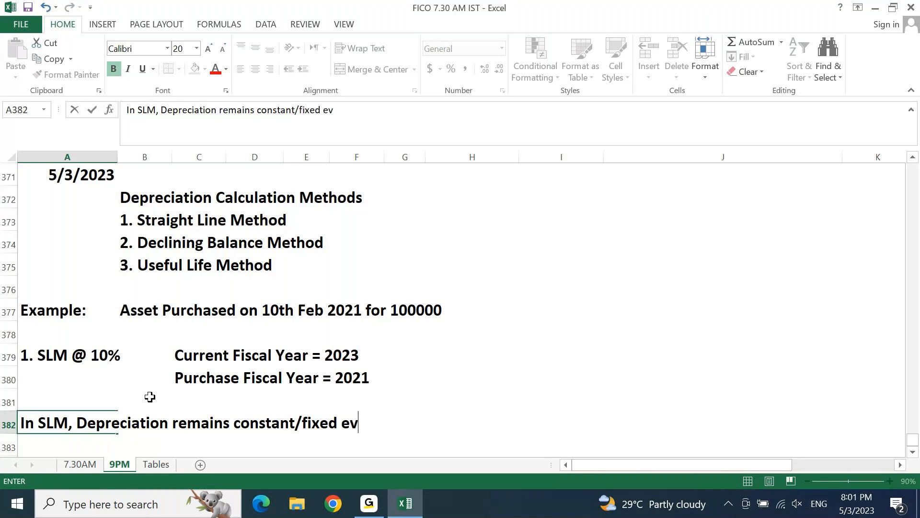
type("ery year")
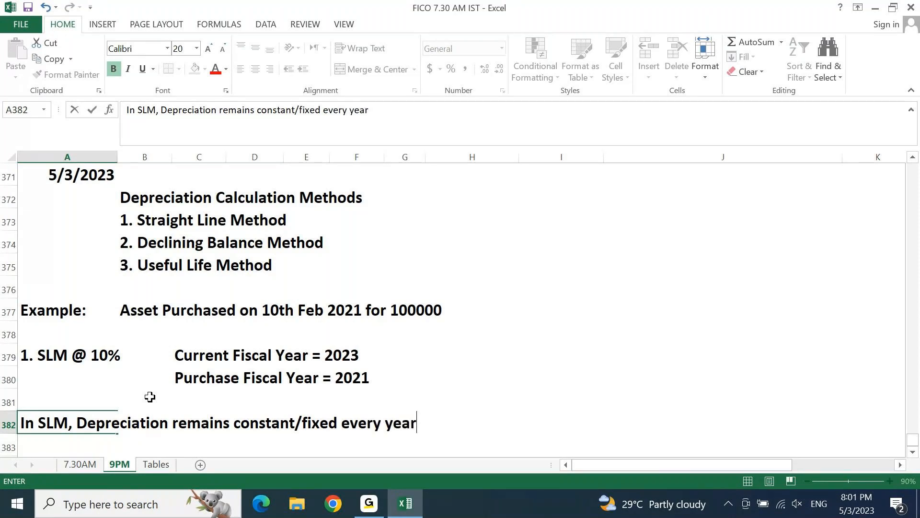
type(".")
key("Return")
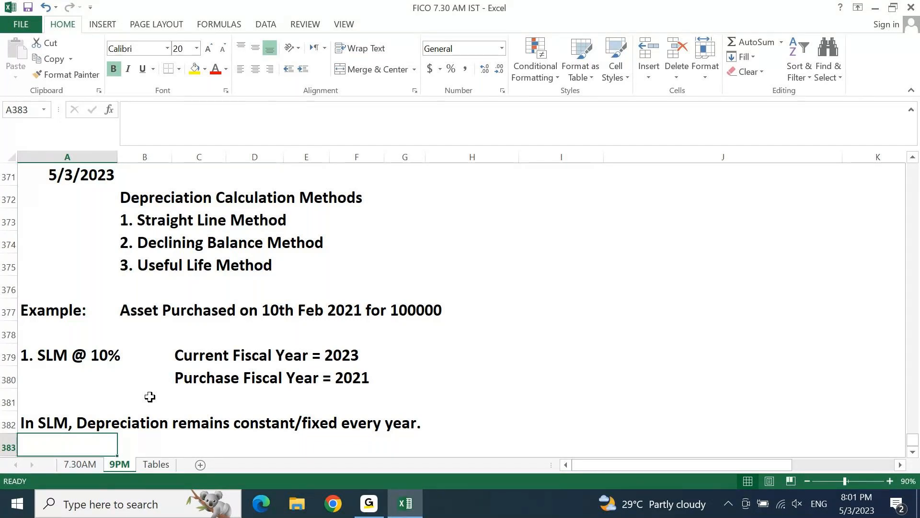
Step: Enter "Depreciation is always calculated for the Year and Posted Monthly." in A383, directly below the SLM note
key("Return")
key("Return")
key("Return")
key("Return")
key("Return")
key("Return")
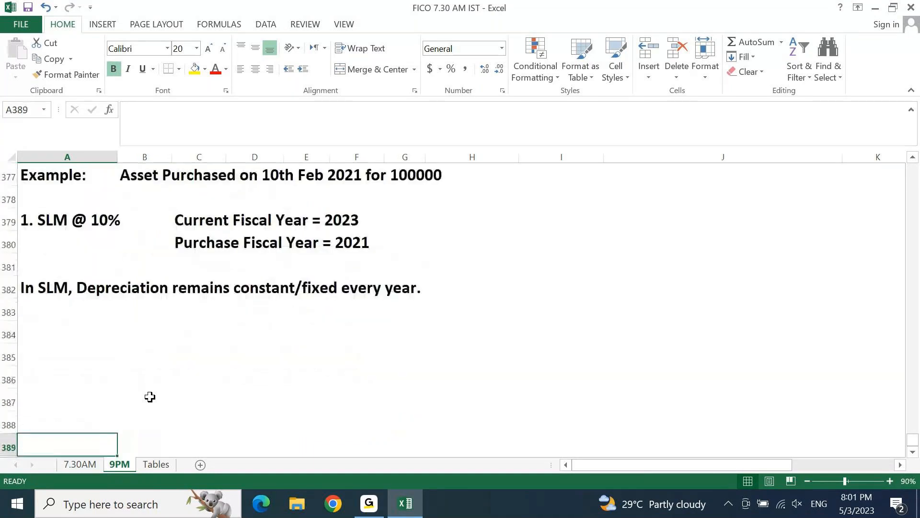
key("ctrl+Up")
key("Down")
type("Depreci")
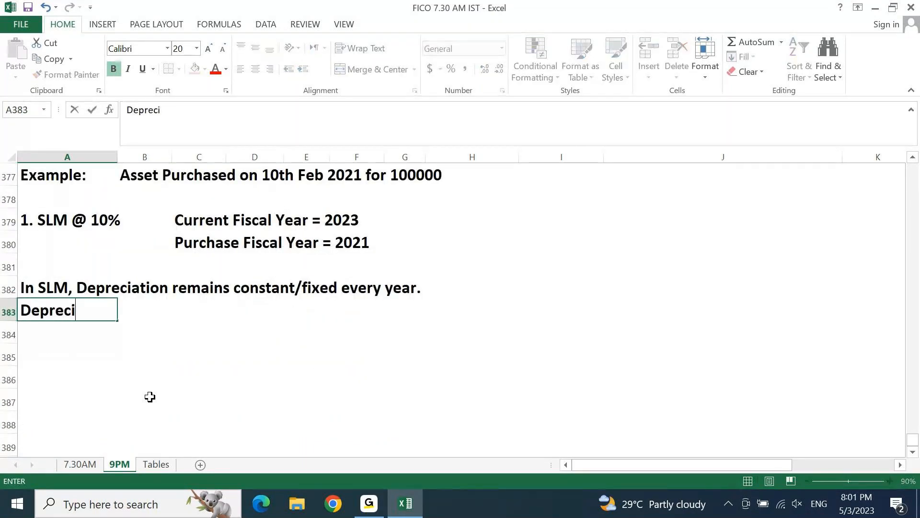
type("ation is cal")
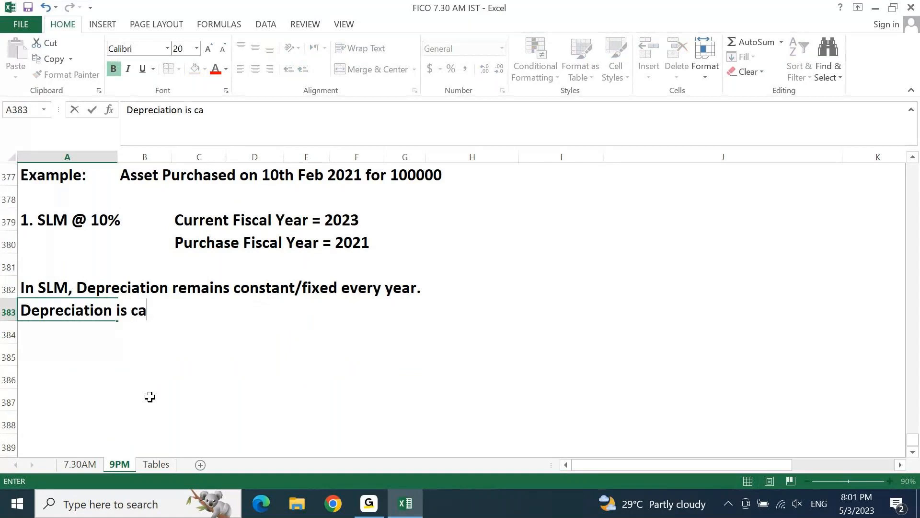
key("BackSpace")
key("BackSpace")
key("BackSpace")
type("always calculaed")
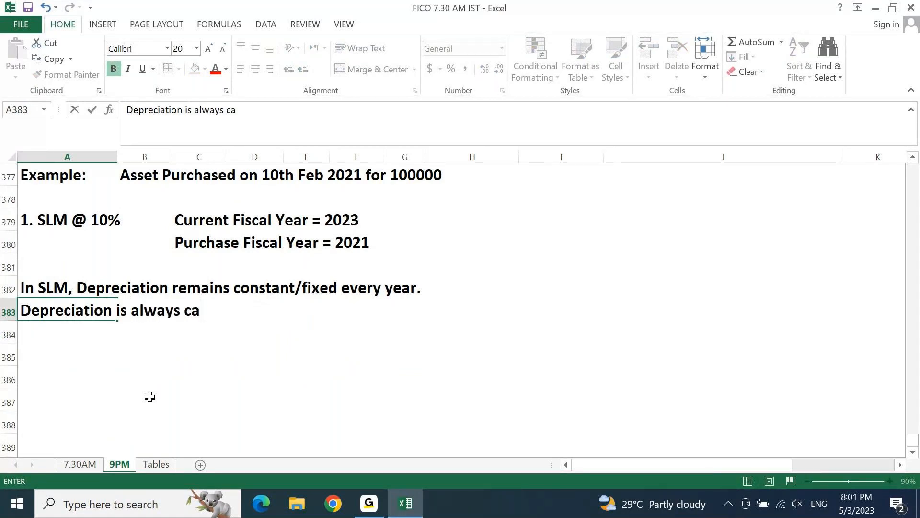
key("BackSpace")
key("BackSpace")
key("BackSpace")
type("ted fo")
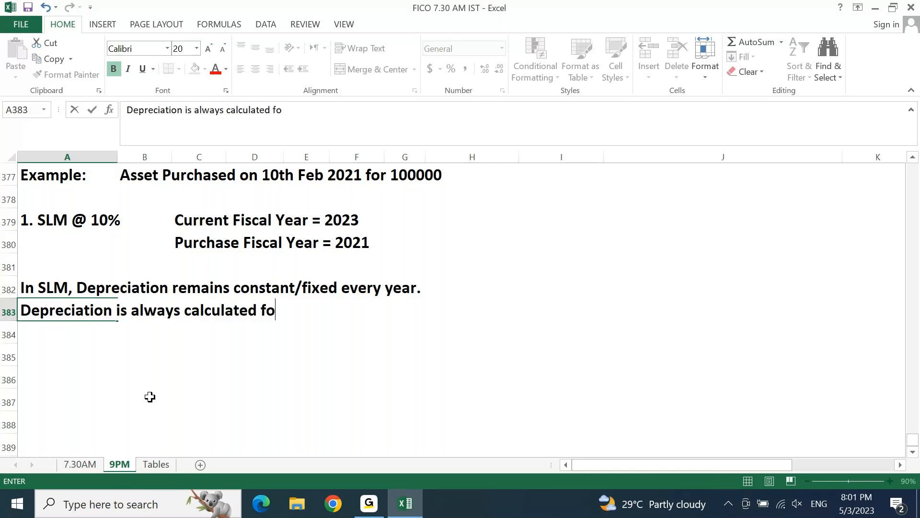
type("r the Y")
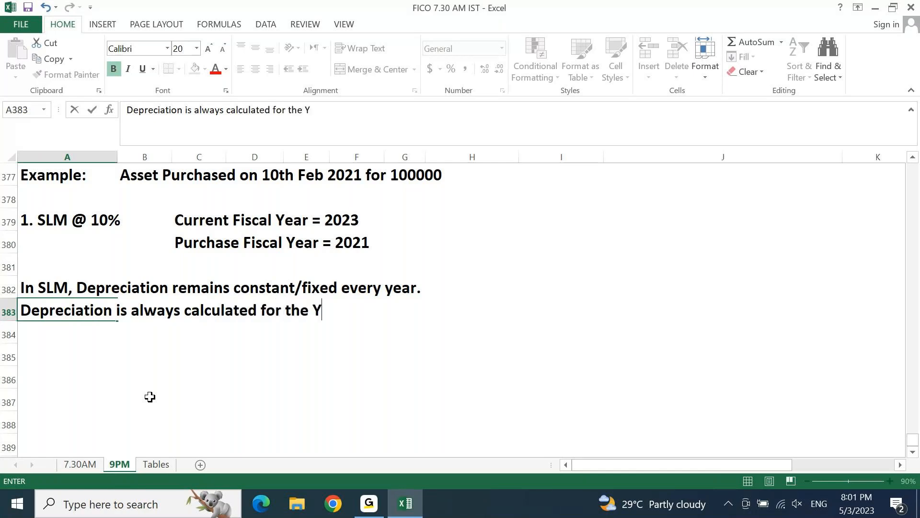
type("ear and Posted Monh")
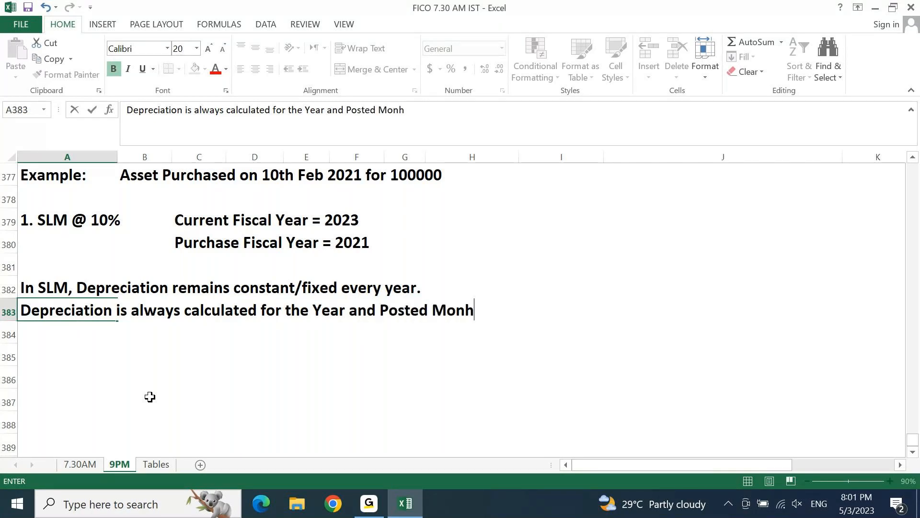
key("BackSpace")
type("thly.")
key("Return")
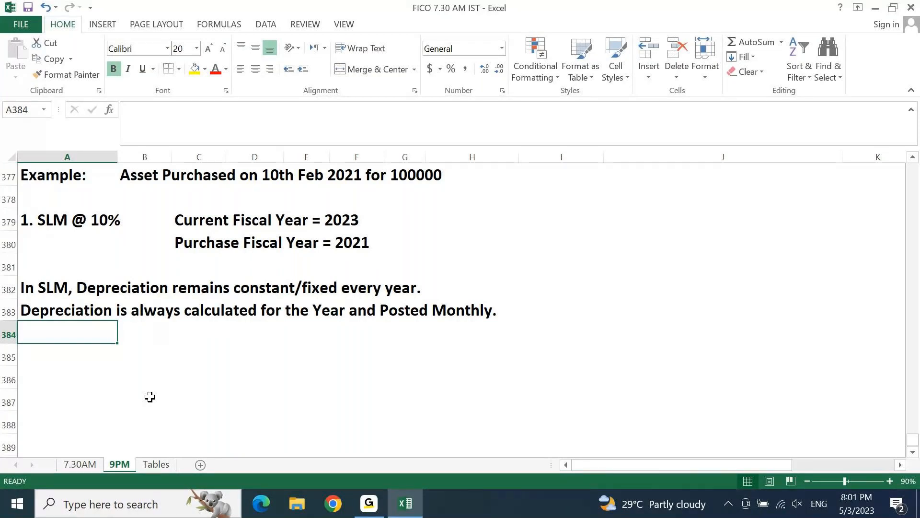
Step: Enter "Depreciation will have PNL Impact." in A384 as the third note line
type("Deprei")
key("BackSpace")
type("ciation wi")
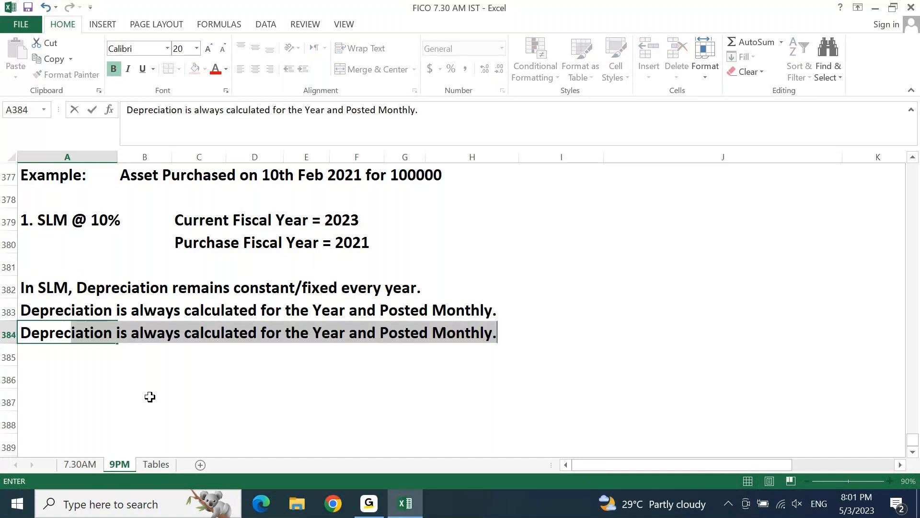
type("ll ")
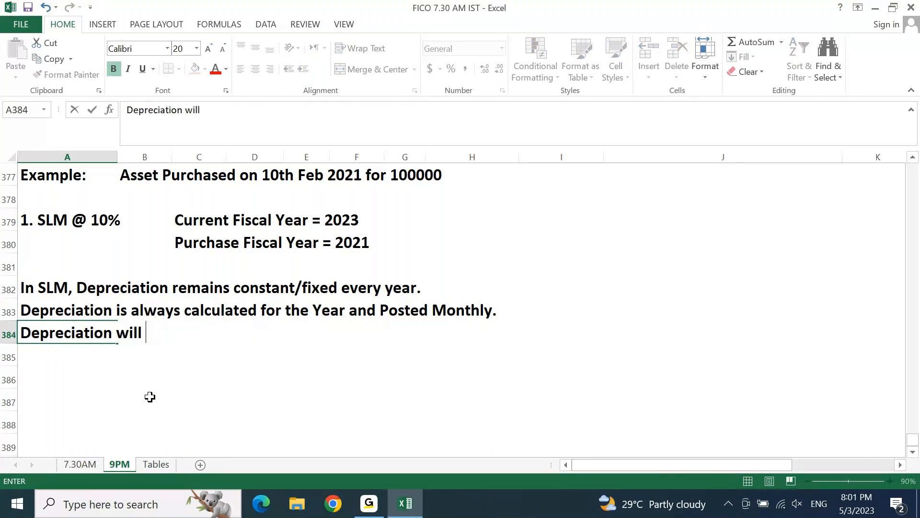
type("have PNL Impact")
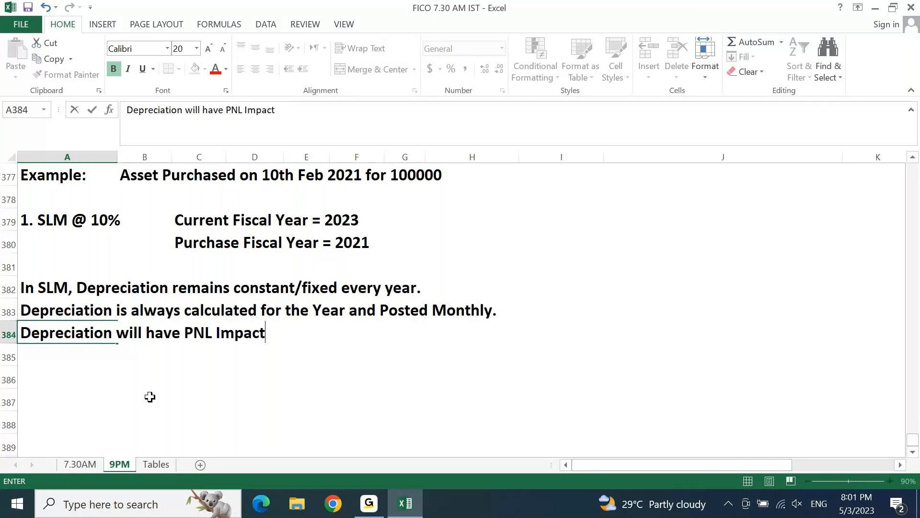
type(".")
key("Return")
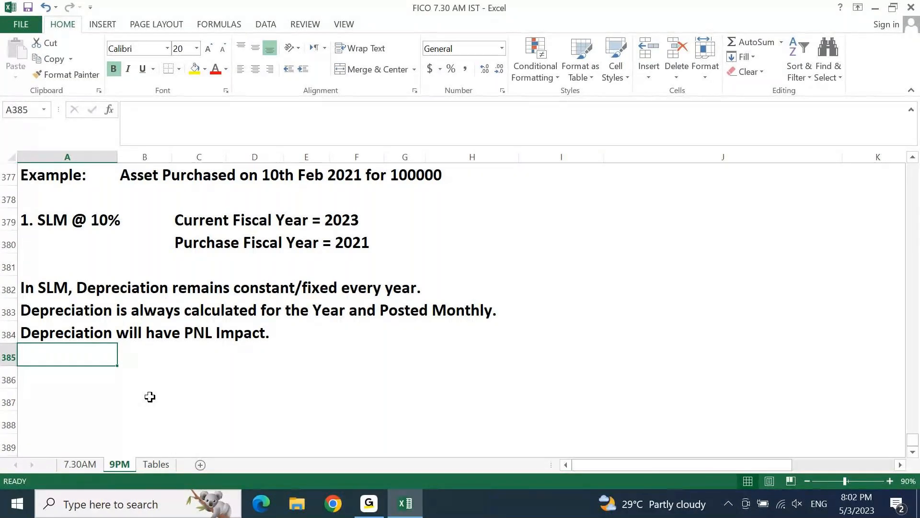
Step: Enter the note "Yearly Depreciation will be converted to Monthly Depreciation based on 2 ways." in A385
type("Yea")
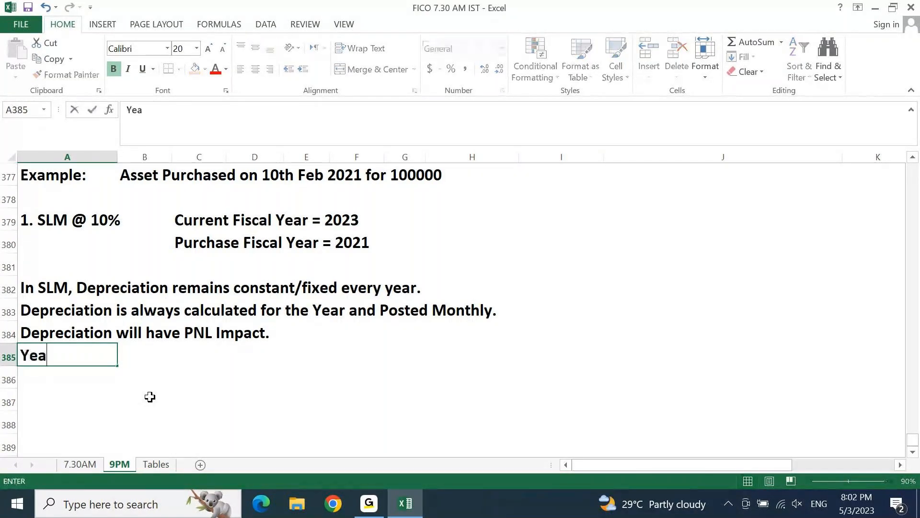
type("rly Depreci")
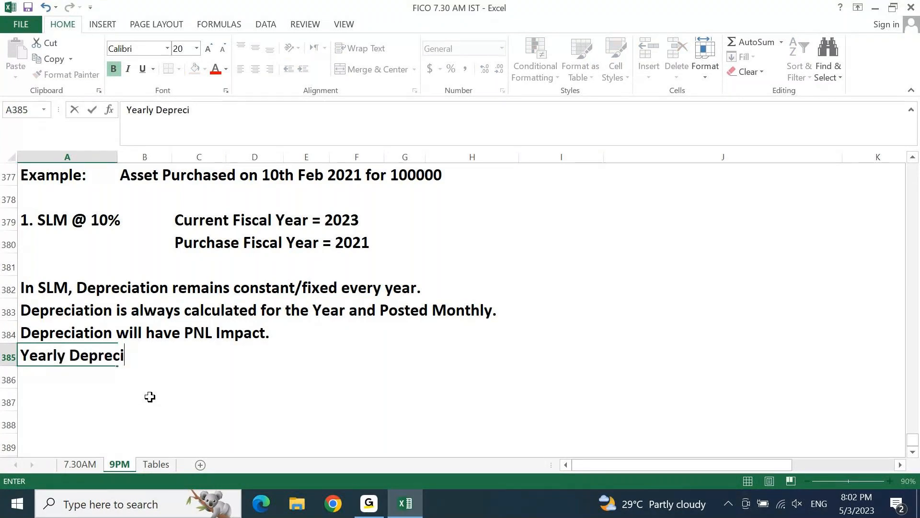
type("atop")
key("BackSpace")
key("BackSpace")
type("ion")
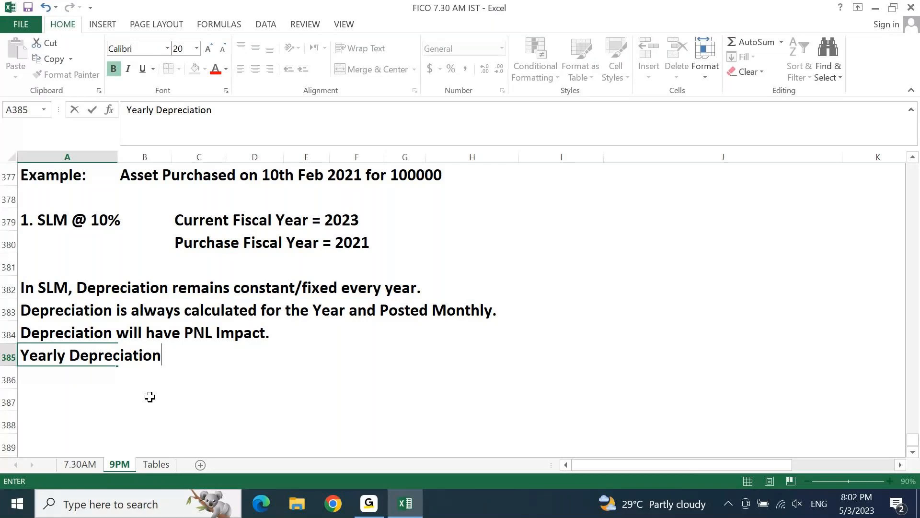
type(" will be converted o")
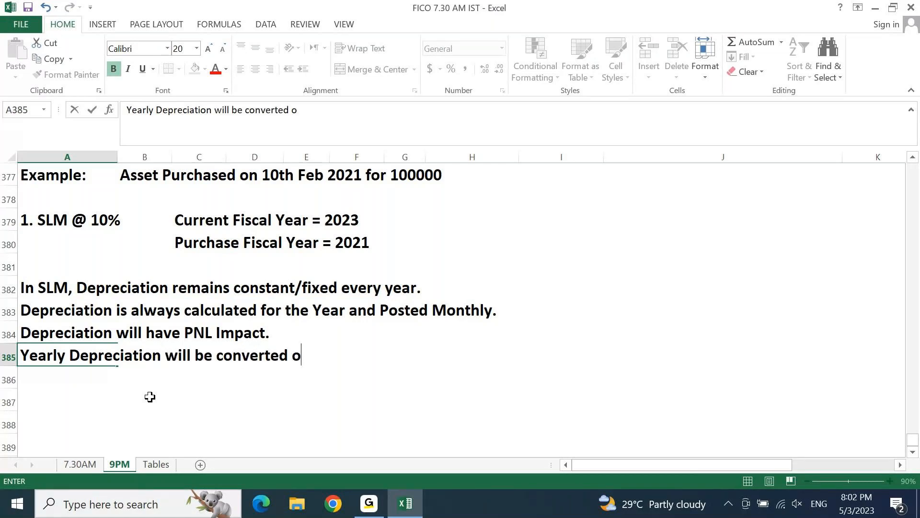
key("BackSpace")
type("to Monthly Deprecia")
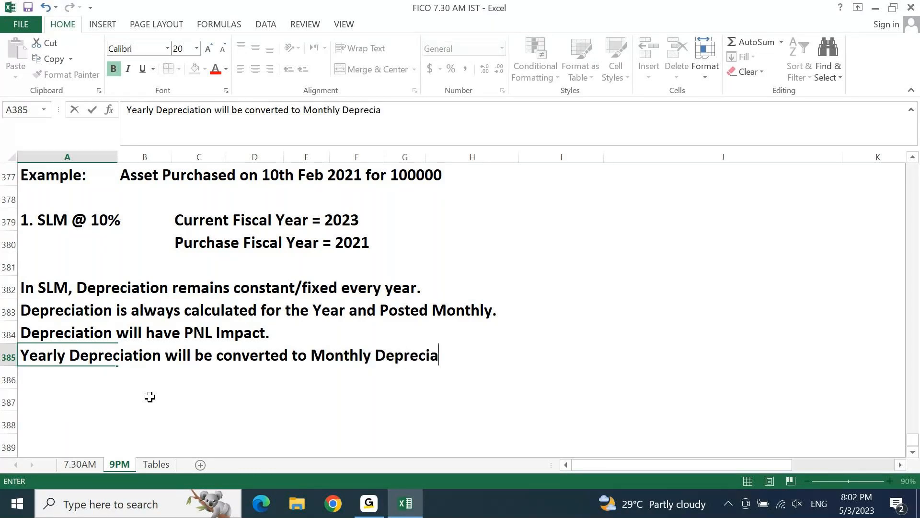
type("tion based ")
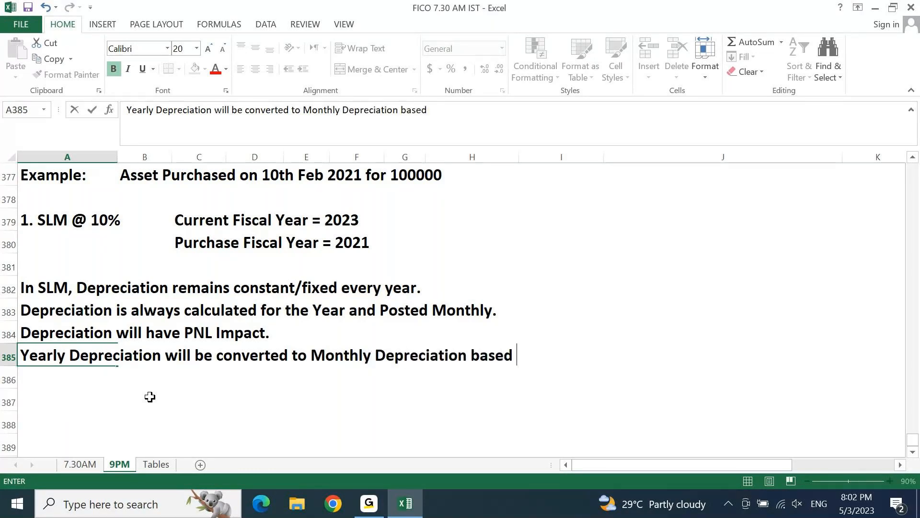
type("on 2 ways")
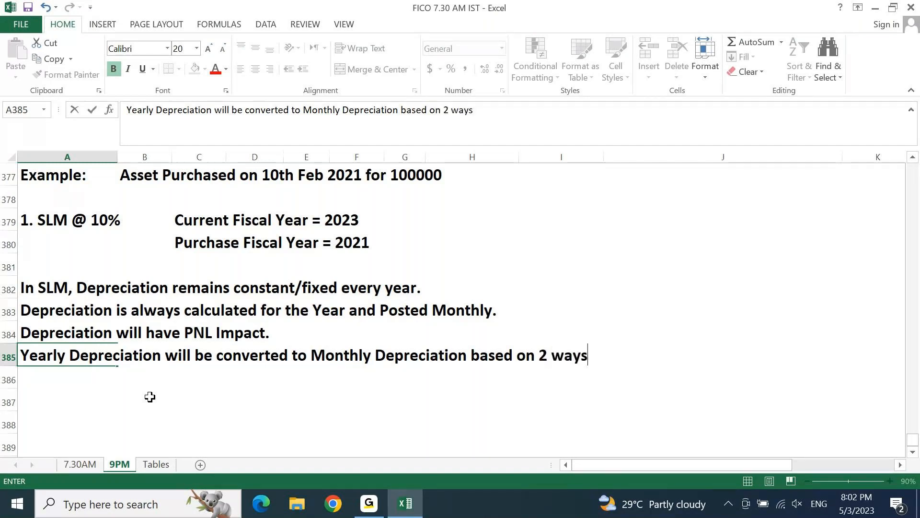
type(".")
key("Return")
Step: Enter "1. Based on No of Months in a Year" in B386 as the first conversion method
key("Tab")
type("1. ")
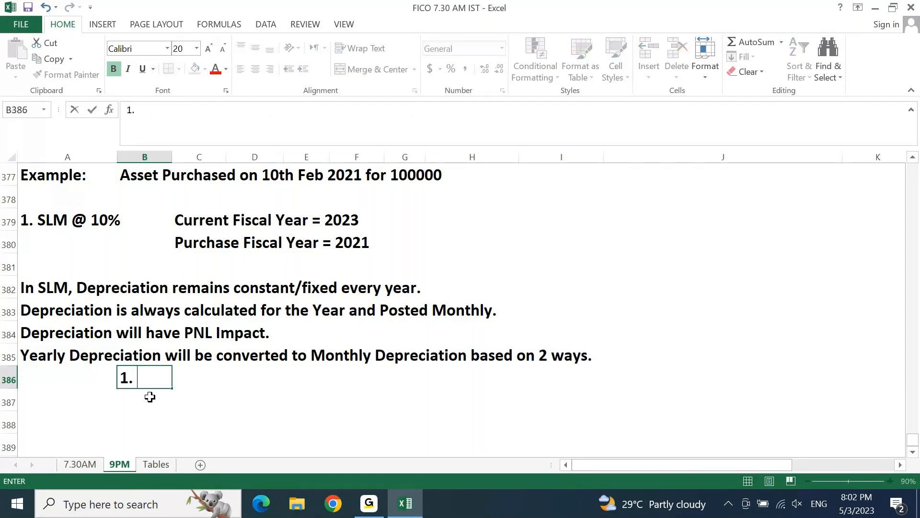
type("Based on No o")
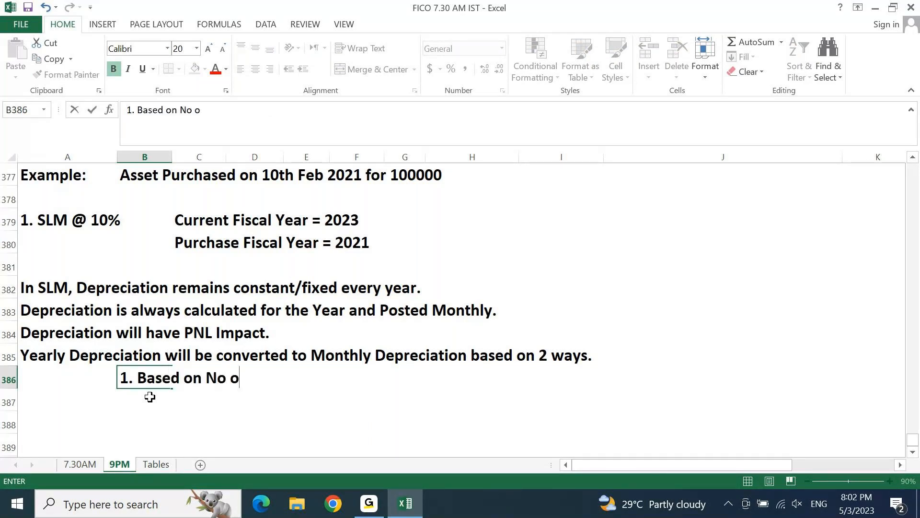
type("f Monh")
key("BackSpace")
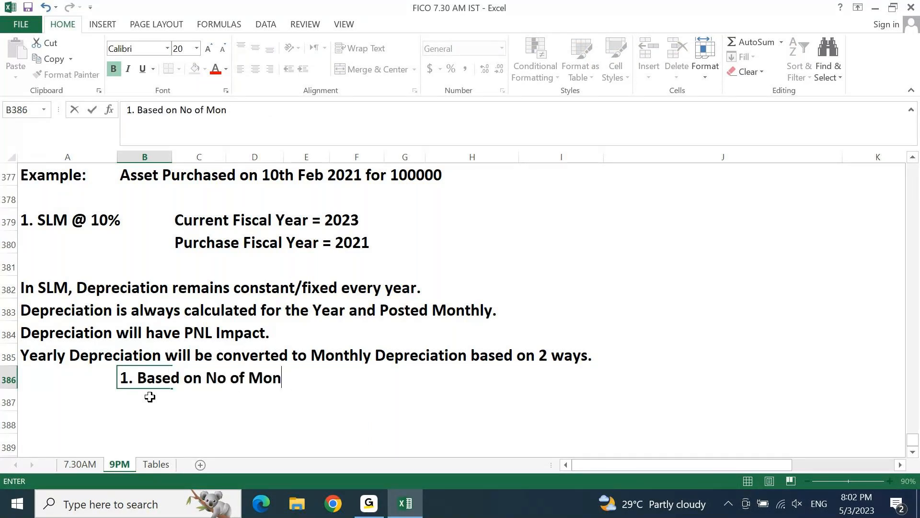
type("ths in a Yea")
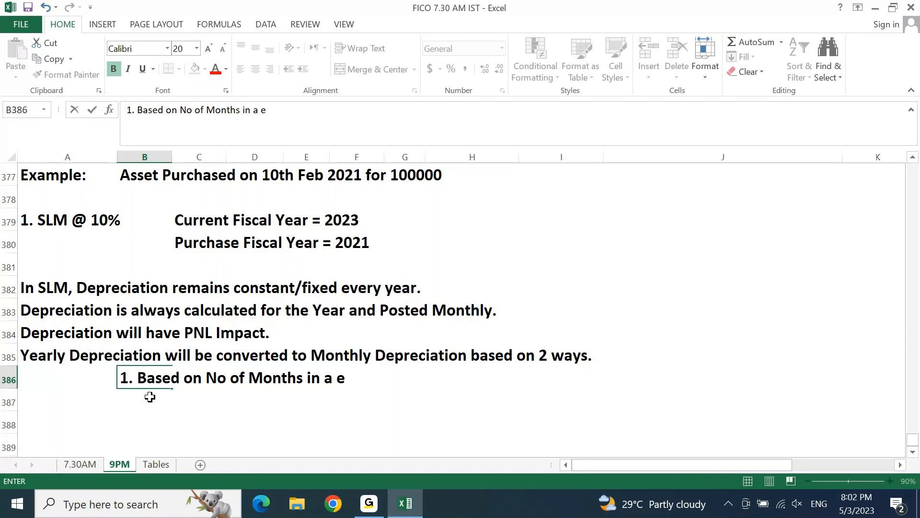
type("r")
key("Return")
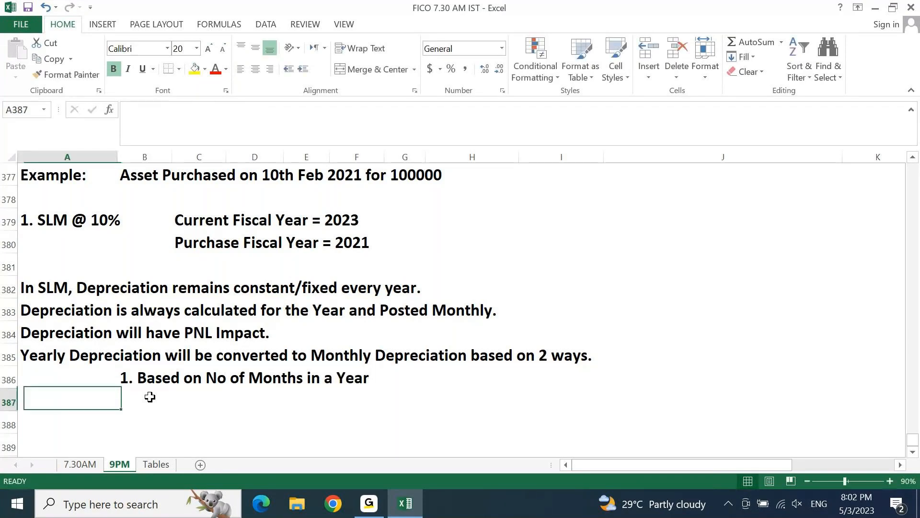
Step: Enter "2. Based on No of Days in a Year" in B387 as the second conversion method
left_click(150, 397)
type("2. Based ")
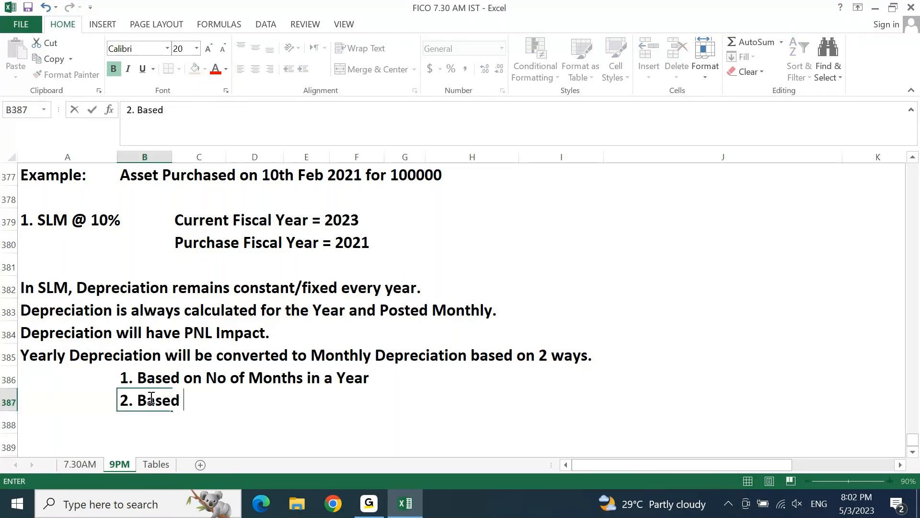
type("on No ")
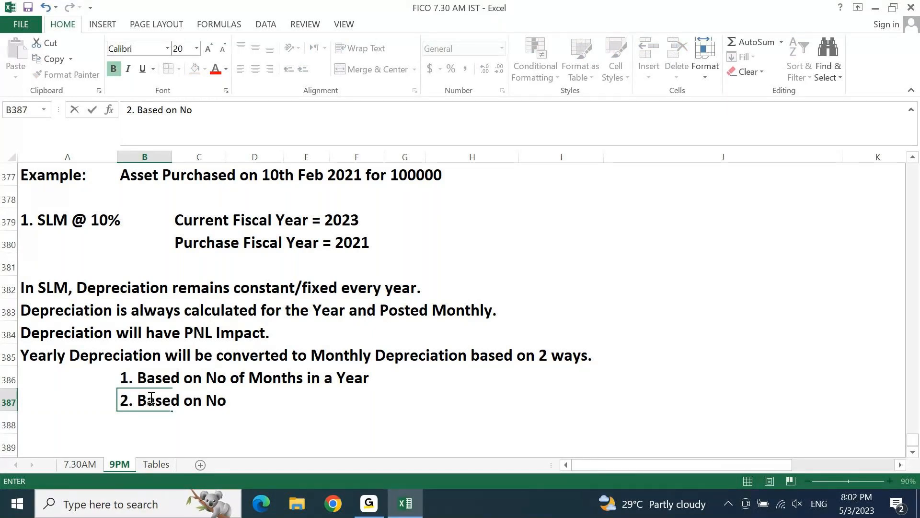
type("of Days in a Year")
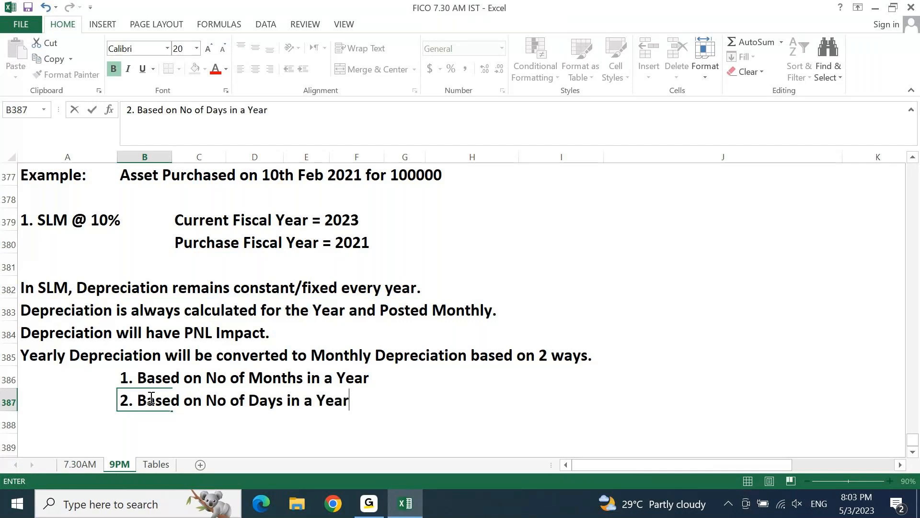
key("Return")
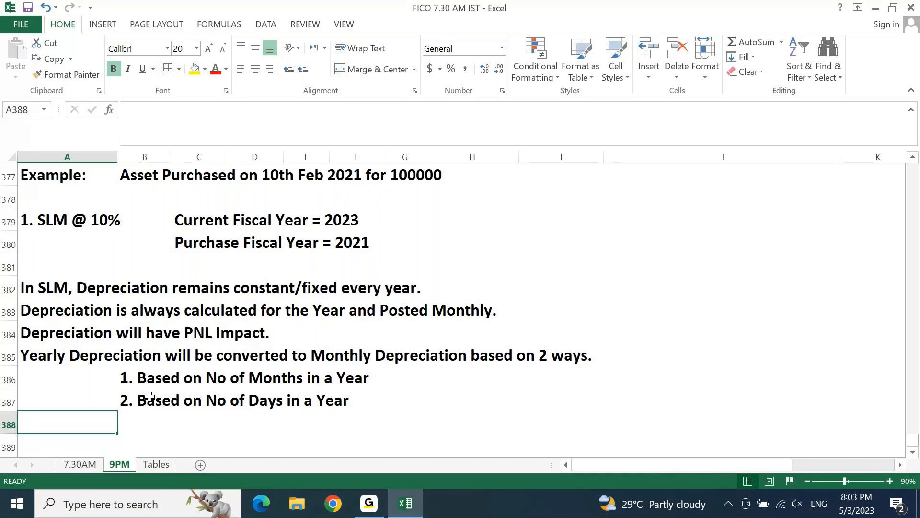
Step: Enter "Dep Amt / 12" in H386, beside the months-based method
key("Up")
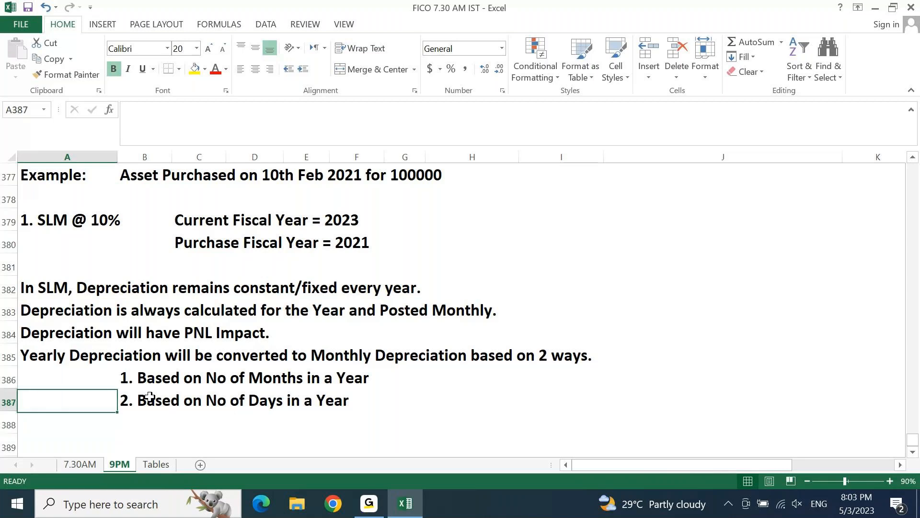
key("Right")
key("Right")
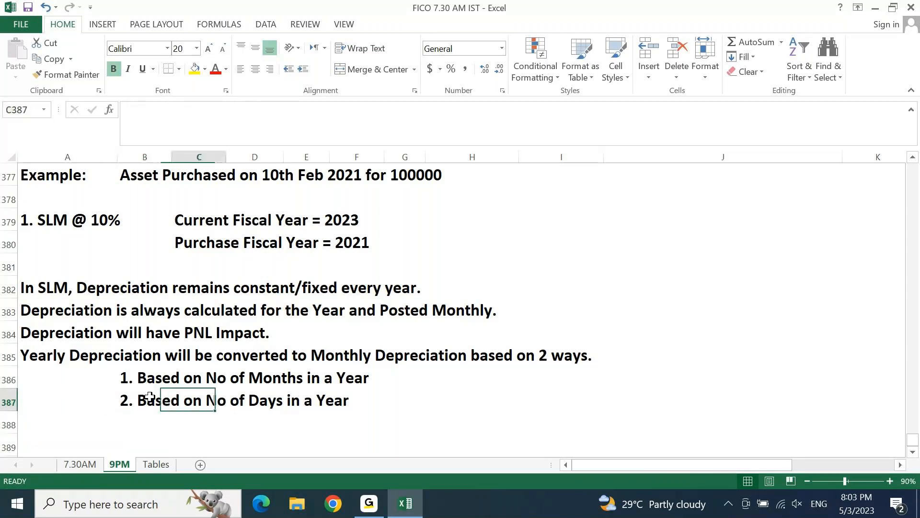
key("Up")
key("Right")
key("Right")
key("Right")
key("Right")
key("Right")
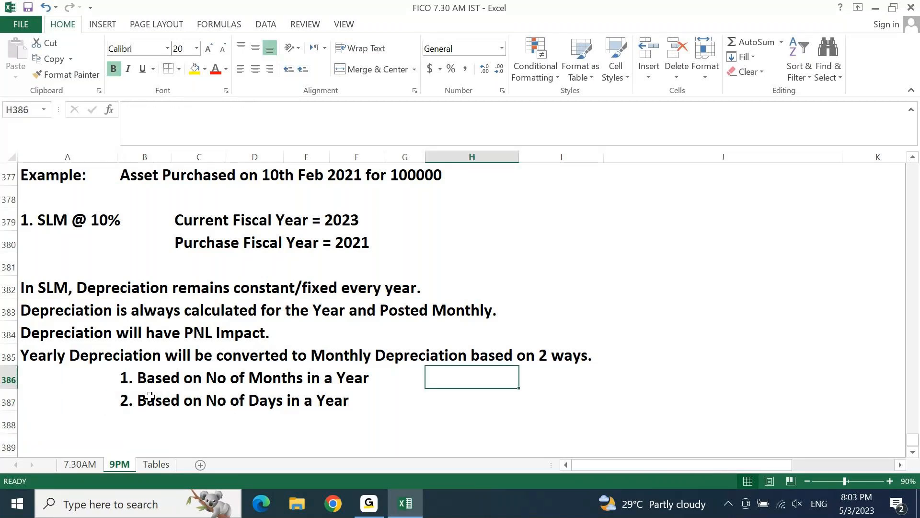
type("D")
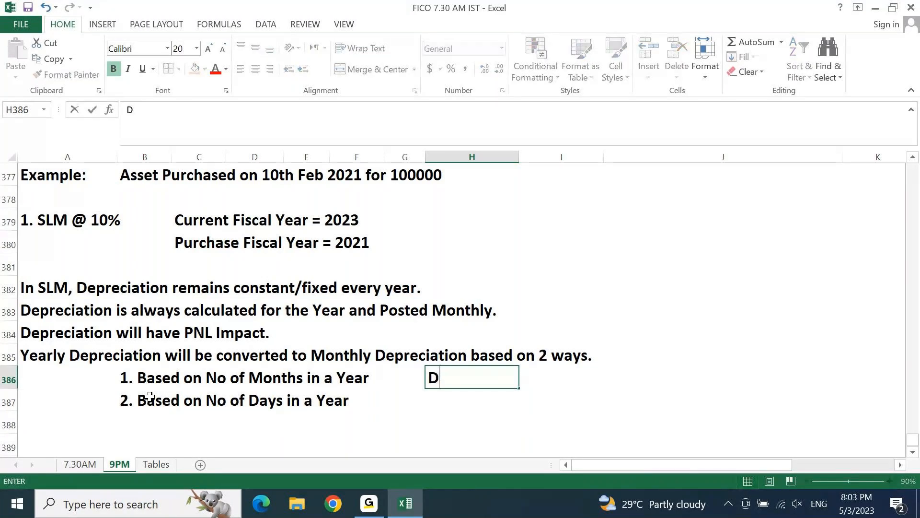
type("ep Amt / 12")
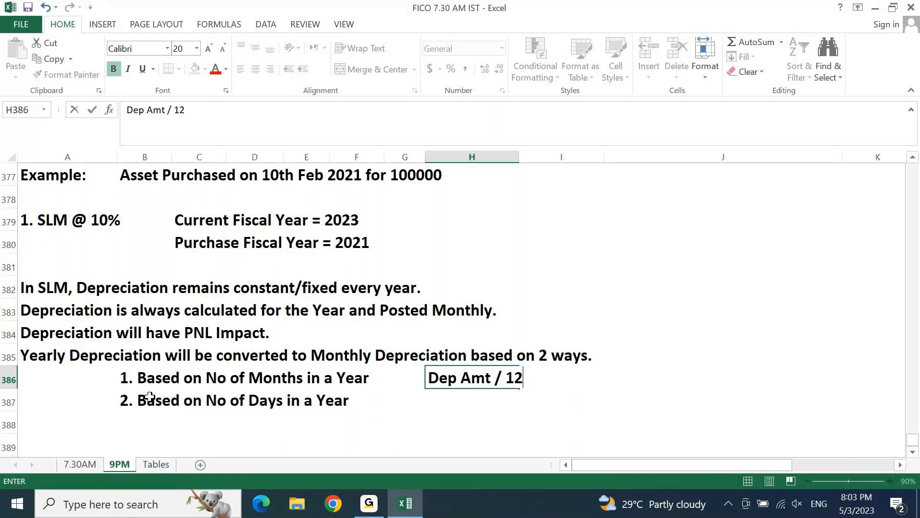
key("Return")
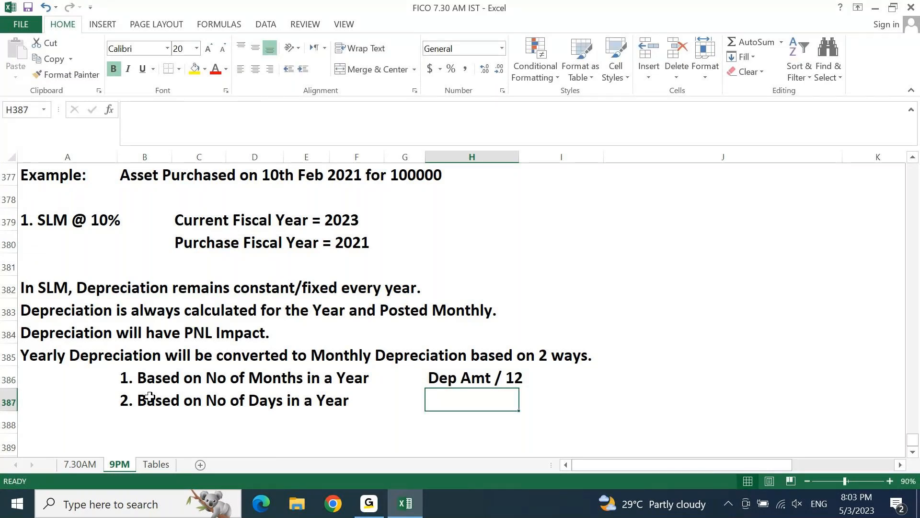
Step: Insert "per year" before the slash in H386 so the text reads "Dep Amt per year / 12"
key("Up")
key("F2")
key("Left")
key("Left")
key("Left")
key("Left")
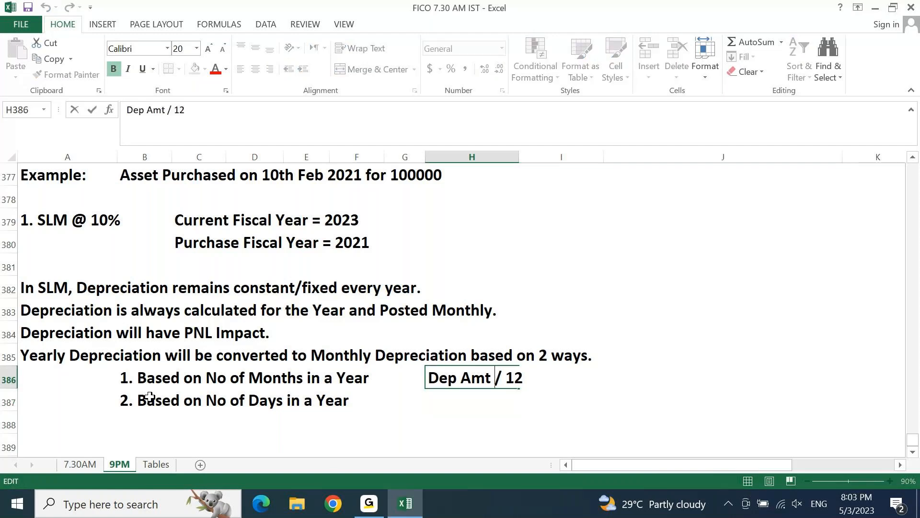
type("per year")
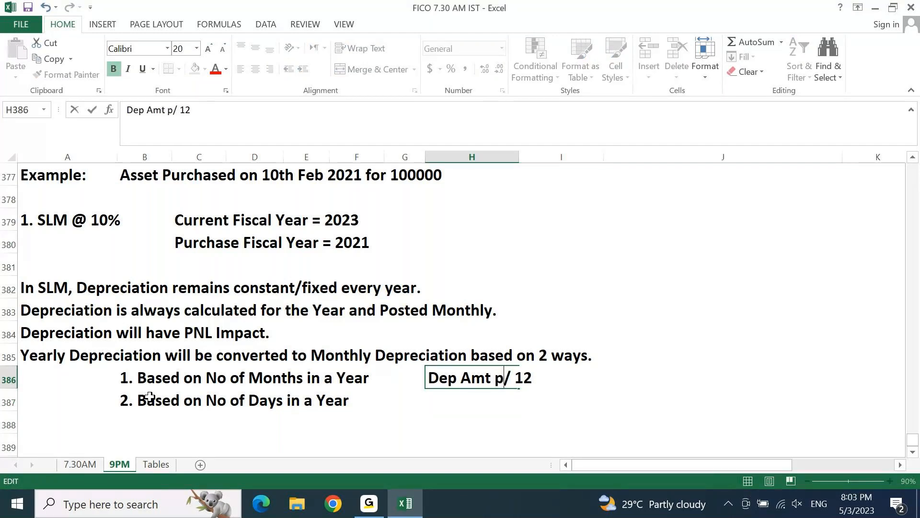
key("Return")
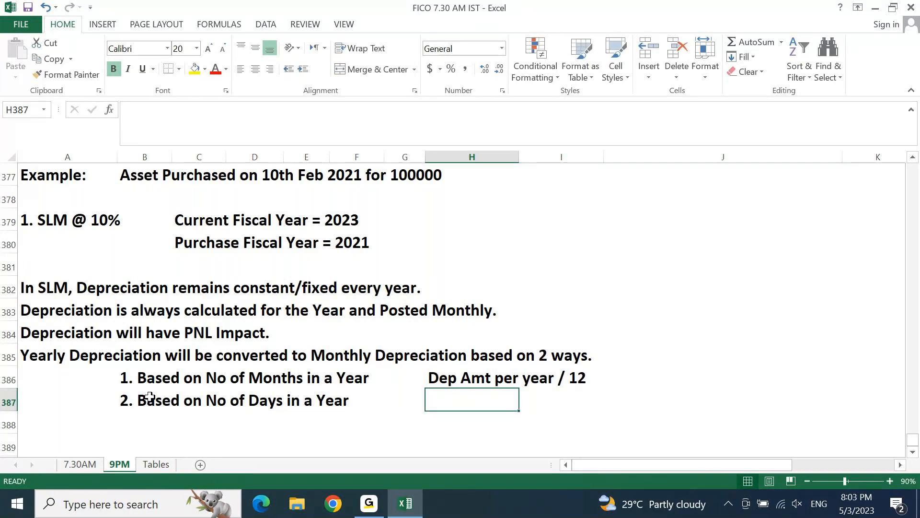
Step: Fill the months formula text down to H387 and change it to "Dep Amt per year / 365 / no.of days in a month"
key("ctrl+d")
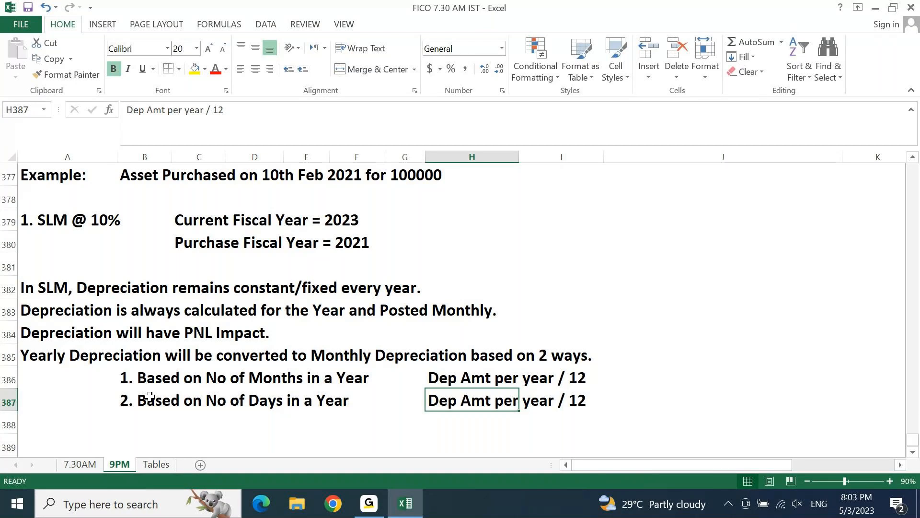
key("F2")
key("shift+Left")
key("shift+Left")
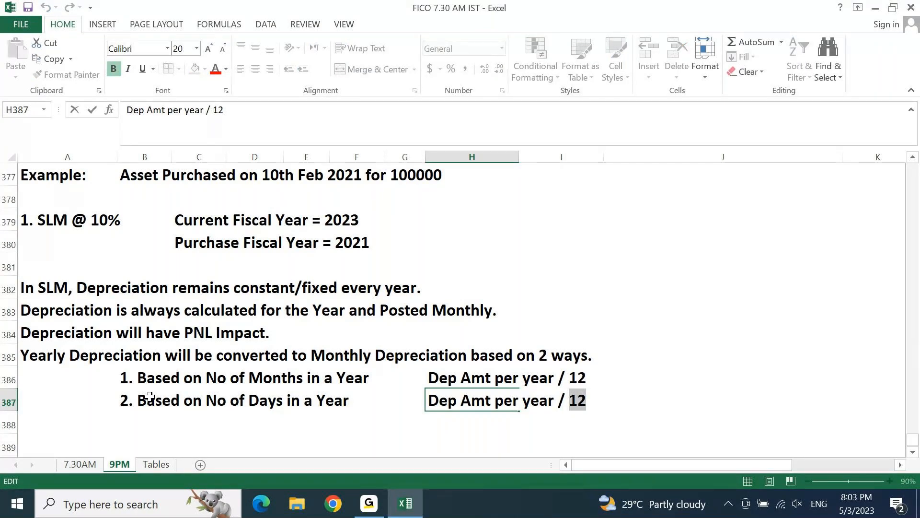
type("No")
key("BackSpace")
key("BackSpace")
key("BackSpace")
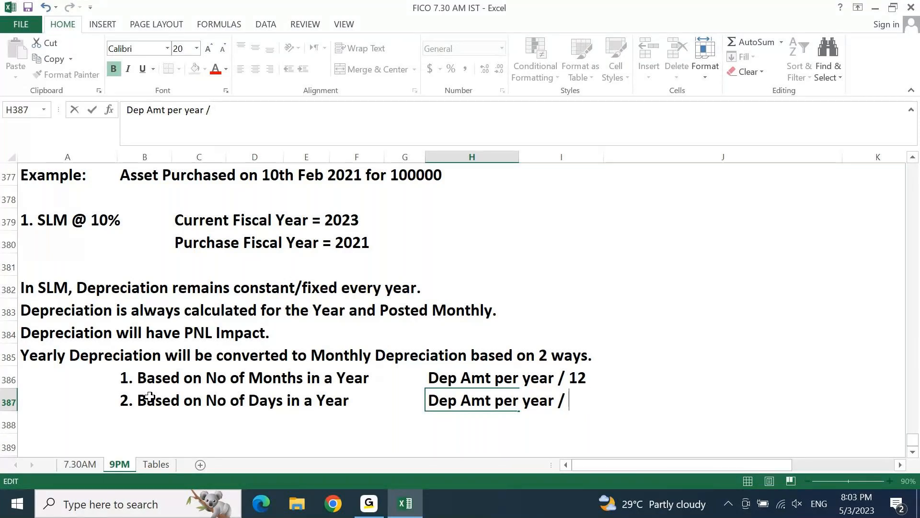
type("365 / ")
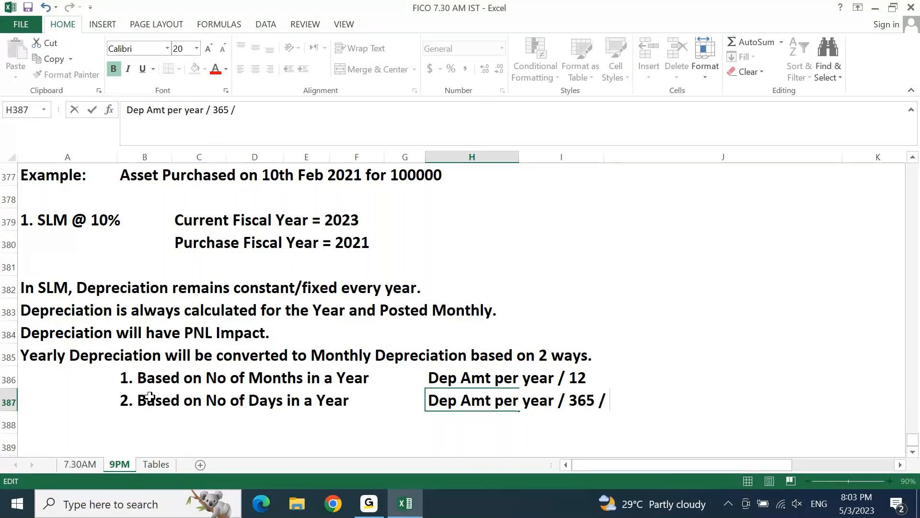
type("no.od")
key("BackSpace")
type("f")
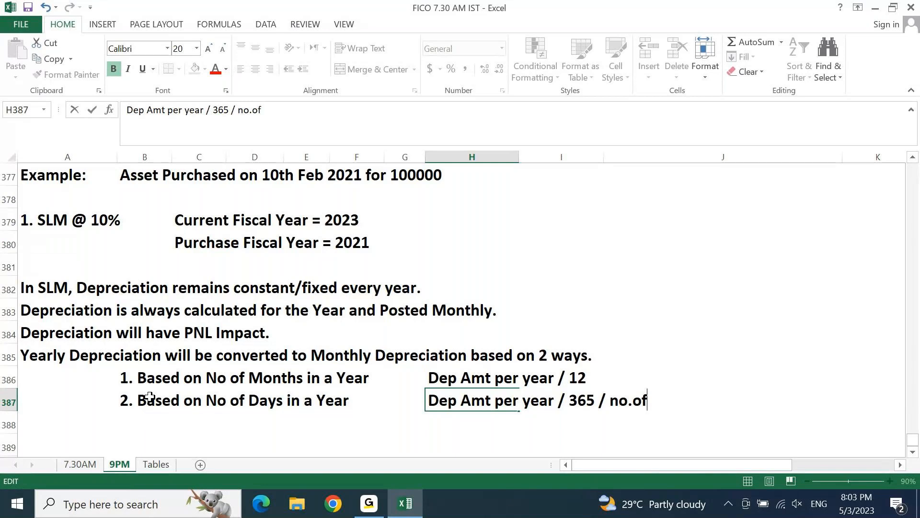
type(" days in a mo")
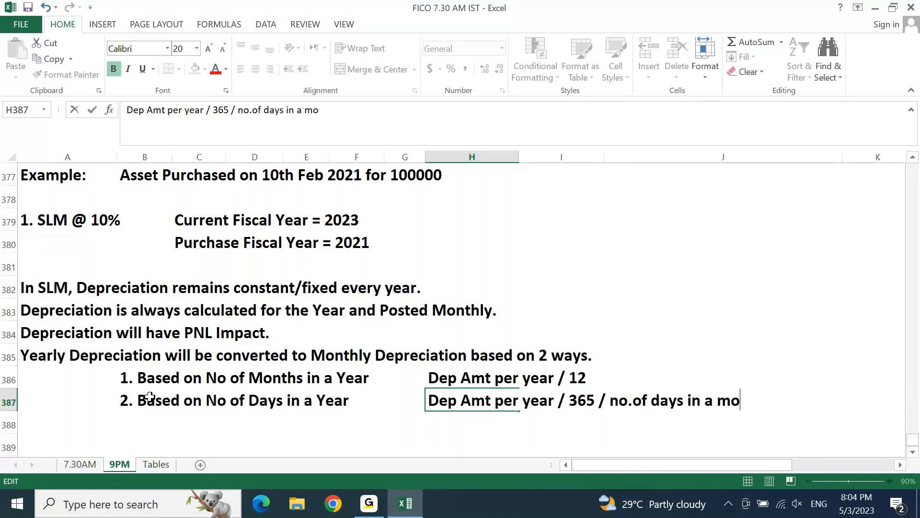
type("nth")
key("Return")
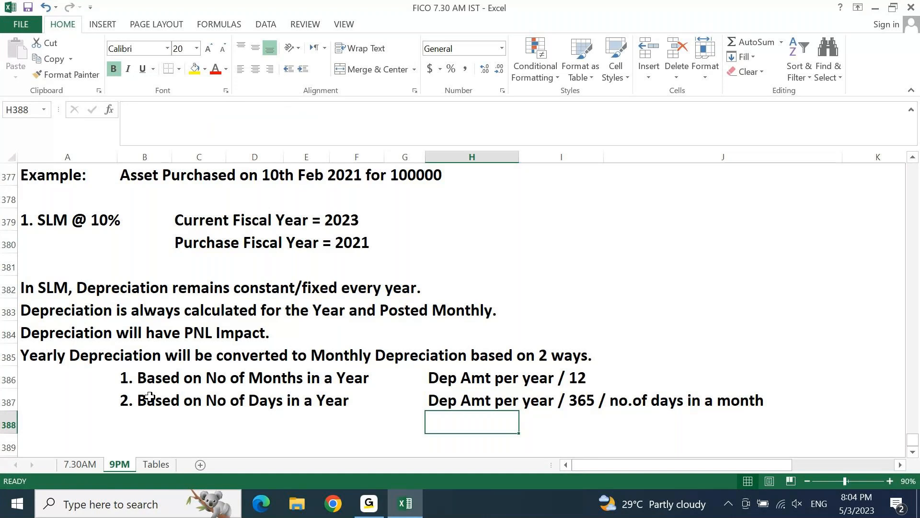
Step: Replace the second slash in H387 with an asterisk, giving "Dep Amt per year / 365 * no.of days in a month"
key("Up")
key("F2")
key("ctrl+Left")
key("ctrl+Left")
key("ctrl+Left")
key("ctrl+Left")
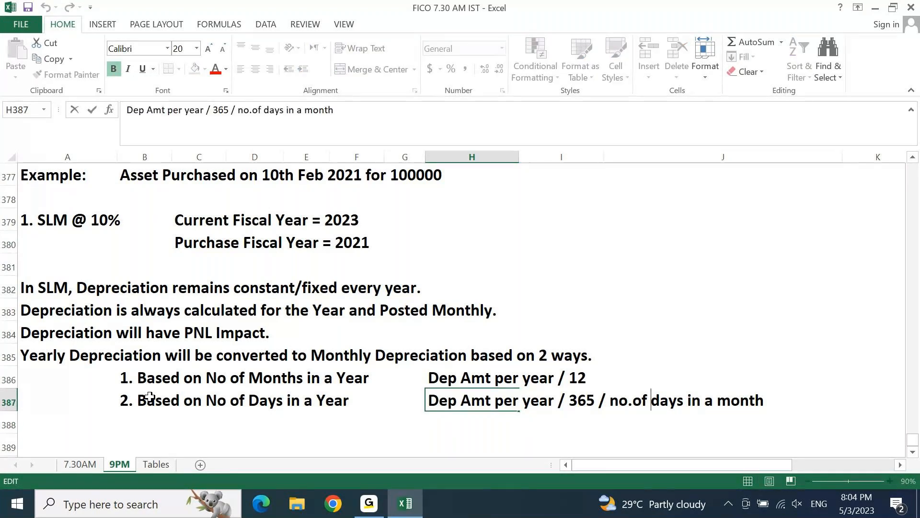
key("ctrl+Left")
key("BackSpace")
type("*")
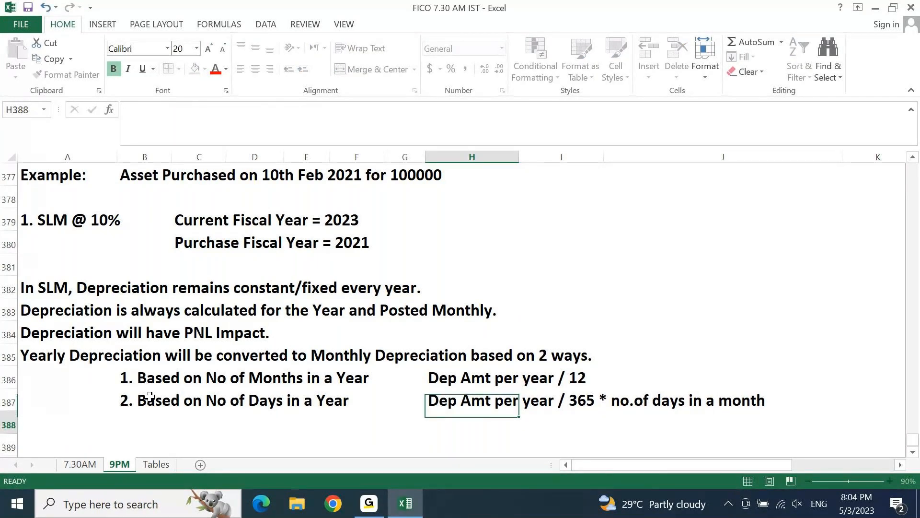
key("Return")
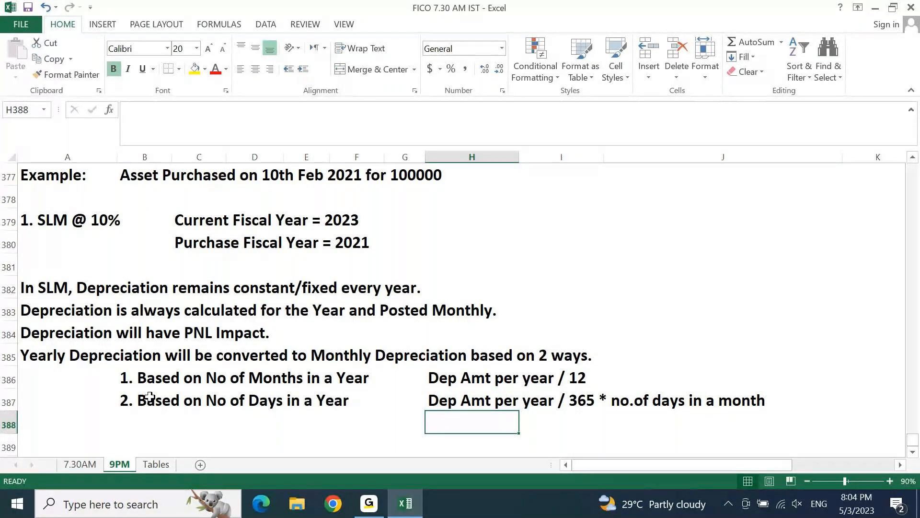
Step: Move the asset purchase example and SLM @ 10% block from A377:H380 to A389, below the two monthly conversion methods
key("Home")
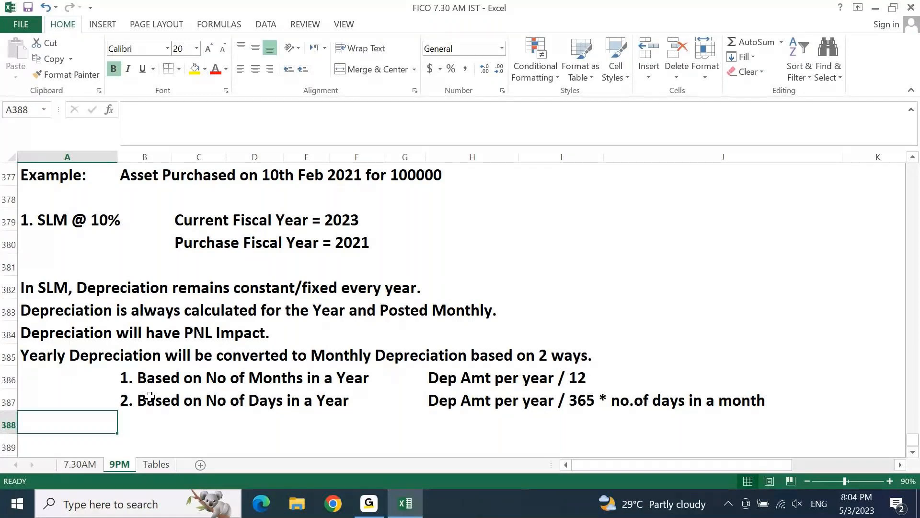
key("Down")
key("Down")
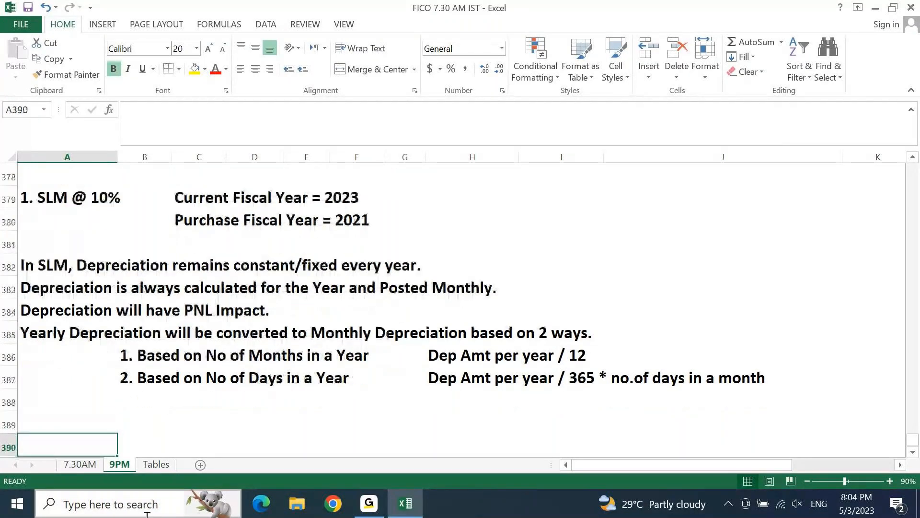
key("Up")
key("Up")
key("Up")
key("Up")
key("Up")
key("Up")
key("Up")
key("Up")
key("Up")
key("Up")
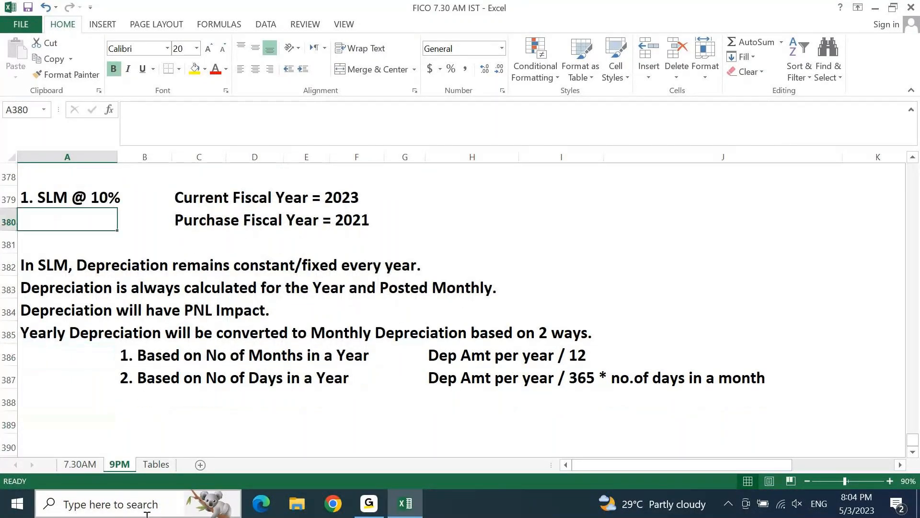
key("Up")
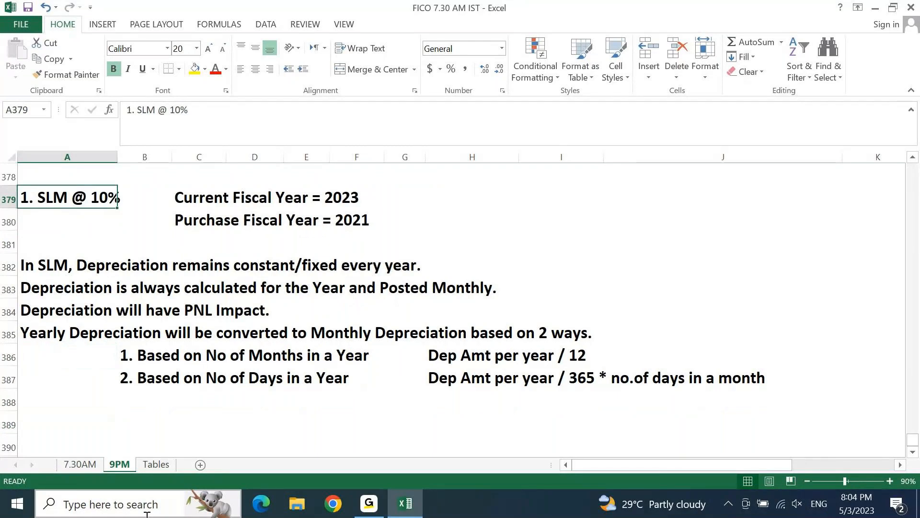
key("Up")
key("Up")
key("shift+Down")
key("shift+Right")
key("shift+Right")
key("shift+Right")
key("shift+Right")
key("shift+Right")
key("shift+Right")
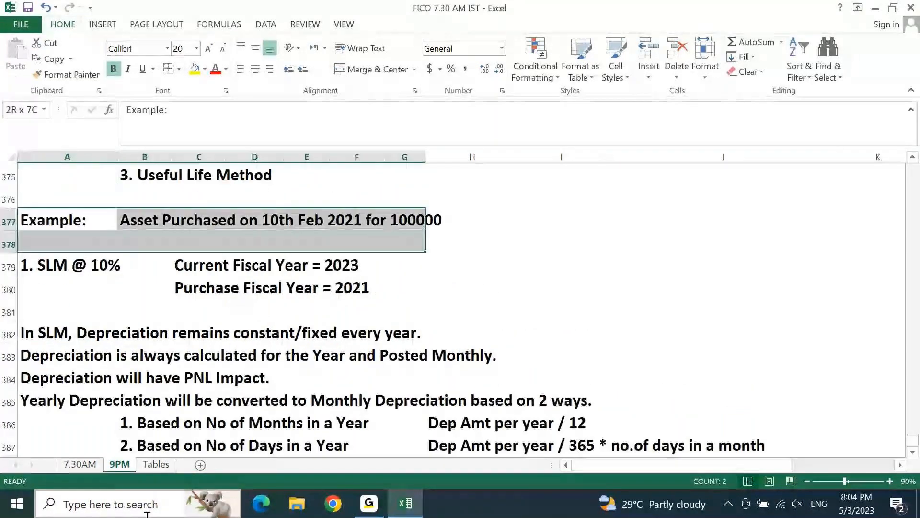
key("shift+Down")
key("shift+Down")
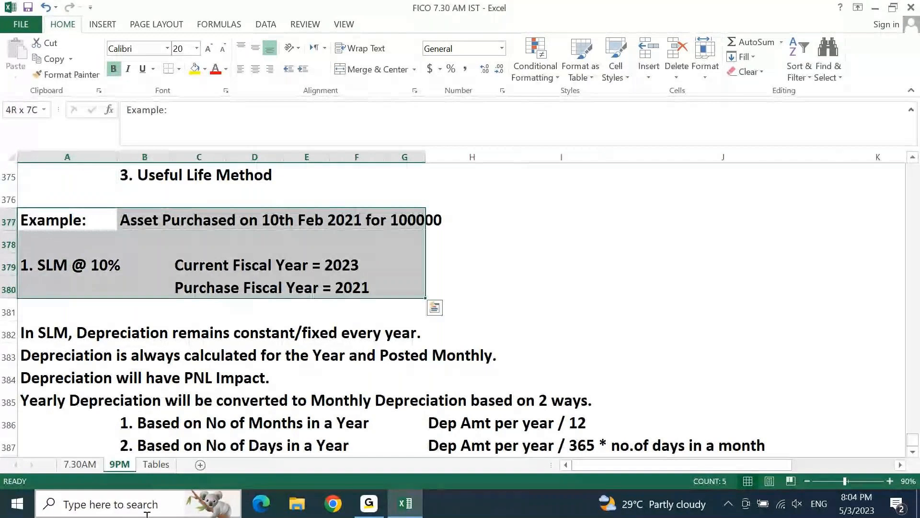
key("ctrl+c")
key("Down")
key("Down")
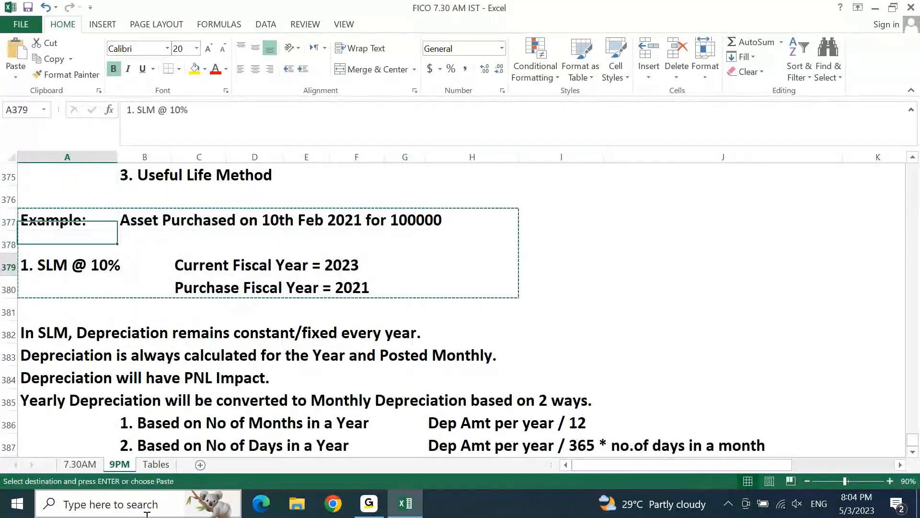
key("Down")
key("Down")
key("Down")
key("Down")
key("Down")
key("Down")
key("Down")
key("Down")
key("Down")
key("Down")
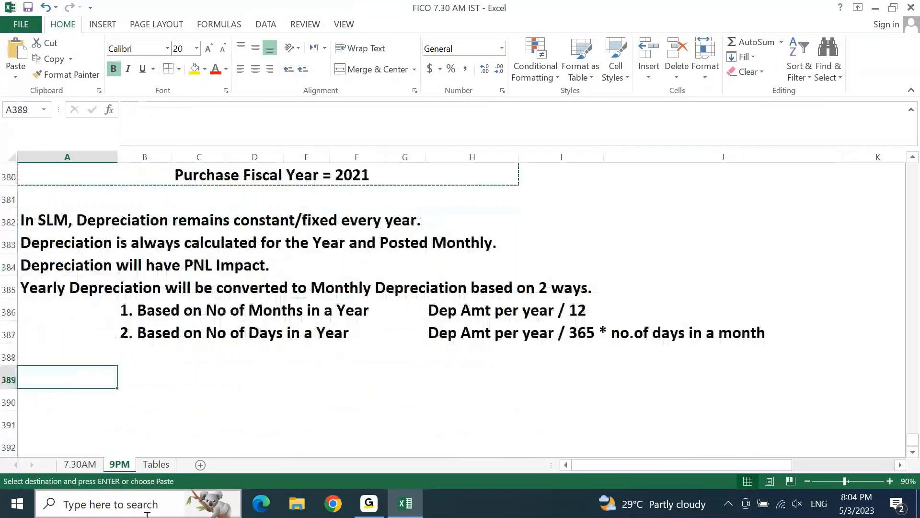
key("Return")
Step: Delete the emptied rows 377 to 381 above the "In SLM, Depreciation remains constant/fixed every year." note
key("shift+Up")
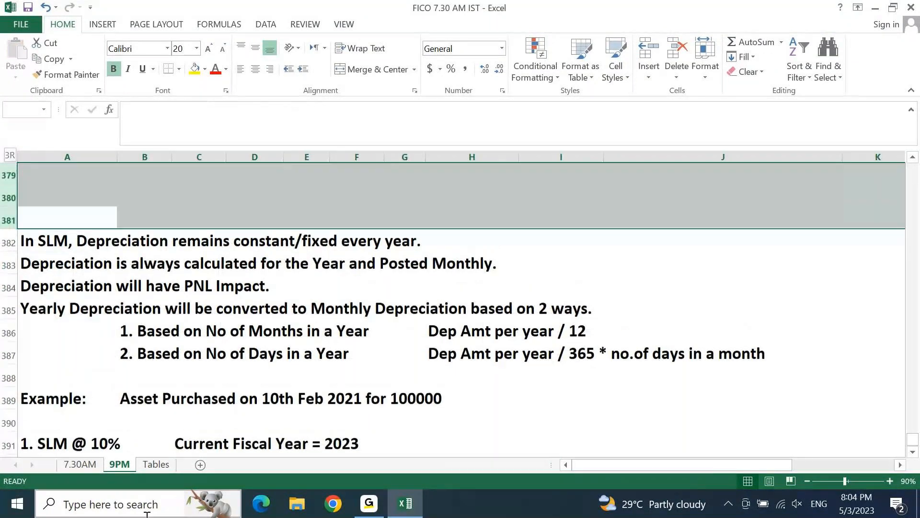
key("shift+Up")
key("shift+Up")
key("ctrl+minus")
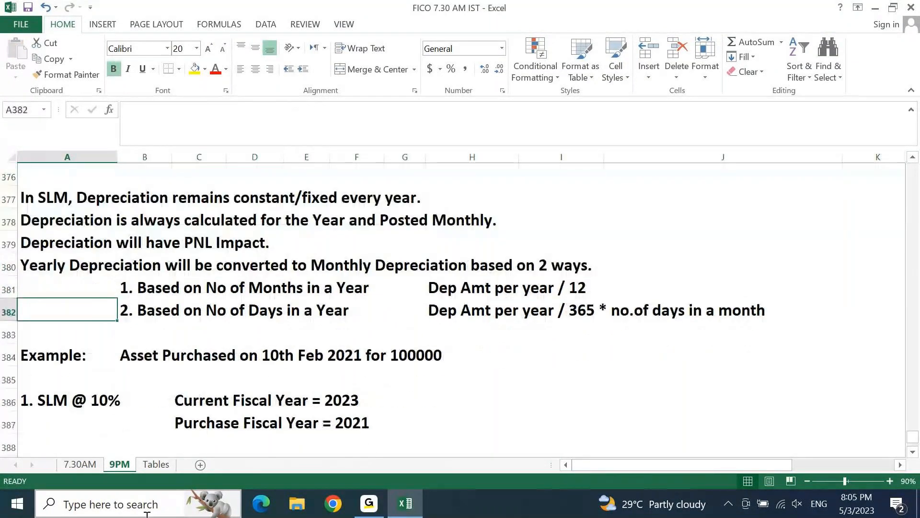
Step: Start the formula note in B389, below the fiscal year lines, with "SLM Dep = Asset Purchase Value (APC)"
key("Page_Down")
key("ctrl+Up")
key("Down")
key("Down")
key("Down")
key("Right")
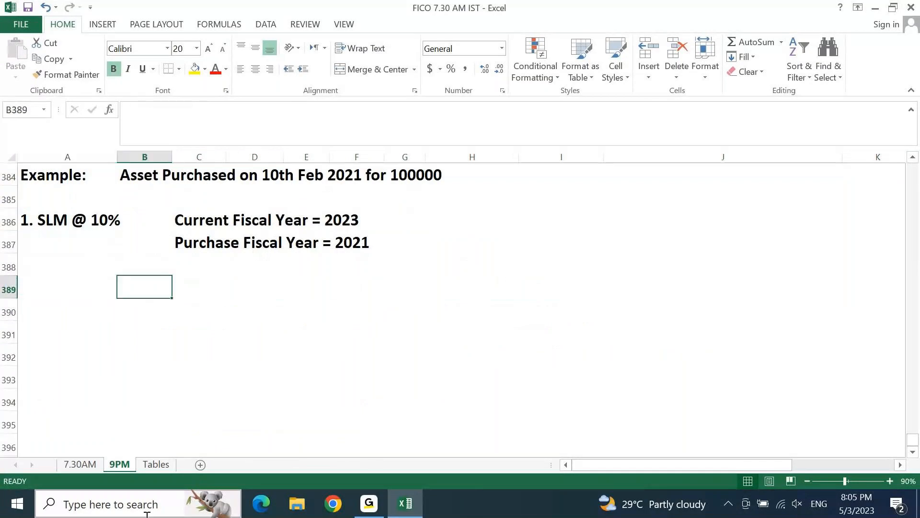
type("SL")
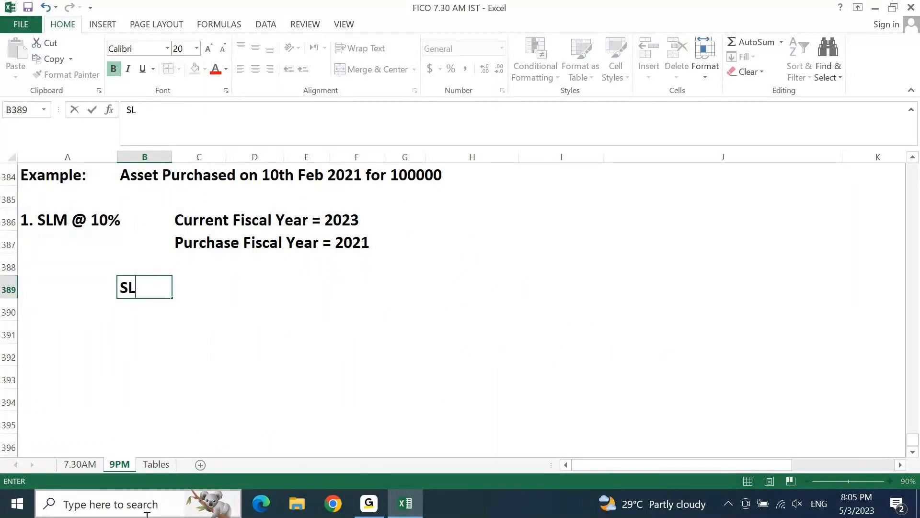
type("M Dep = Asset Valu")
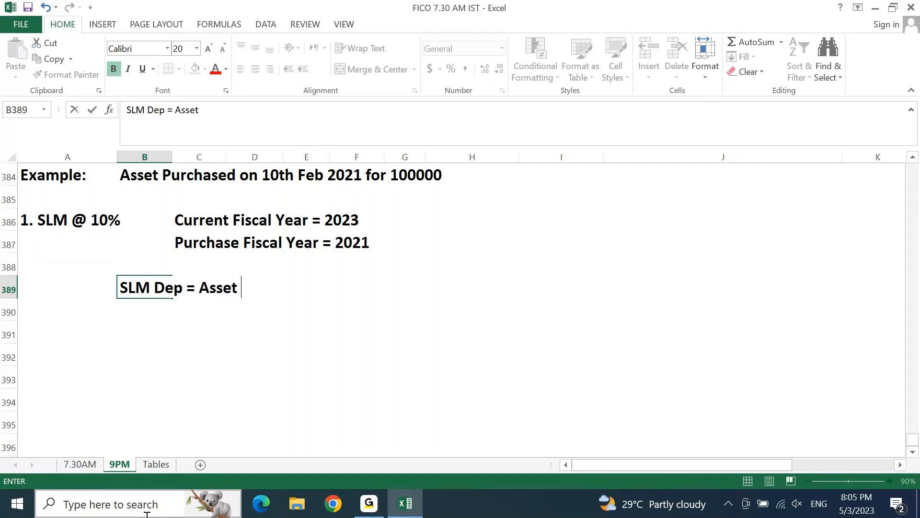
key("BackSpace")
key("BackSpace")
key("BackSpace")
key("BackSpace")
type("Purchase Value")
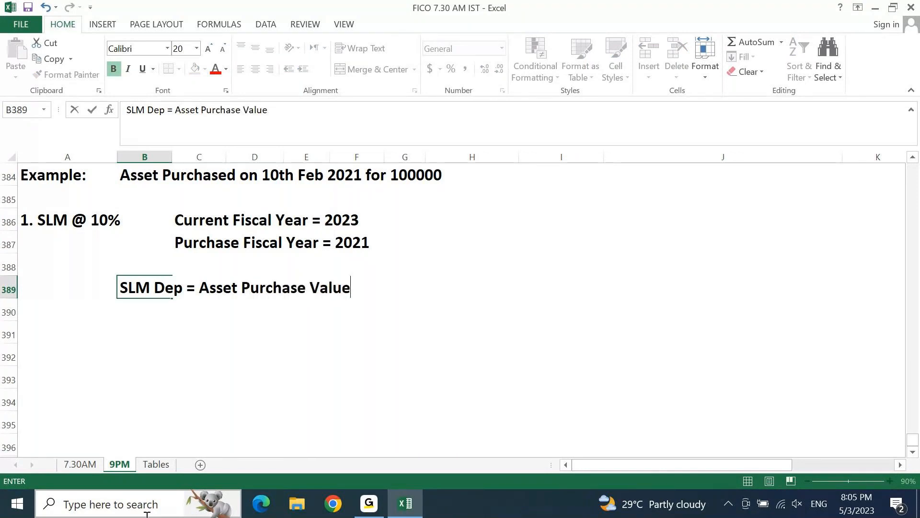
type(" (APC)")
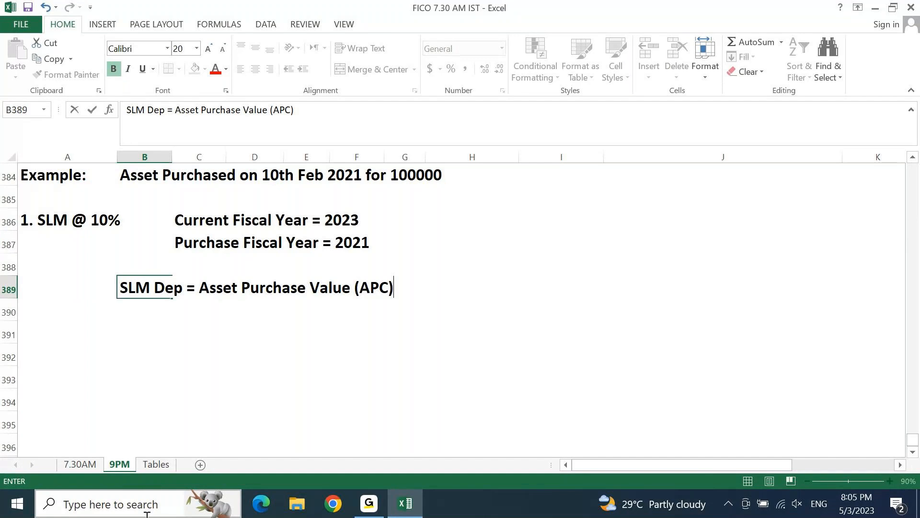
Step: Complete the B389 formula note by appending " * Depreciation Percentage"
type(" * Rate")
key("BackSpace")
key("BackSpace")
key("BackSpace")
key("BackSpace")
key("BackSpace")
type("e")
key("BackSpace")
type("Depreciation Percentage")
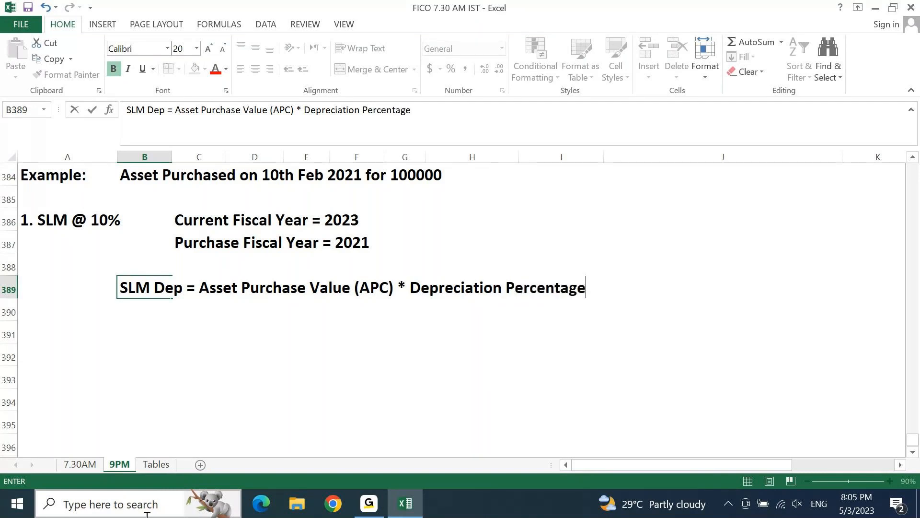
key("Return")
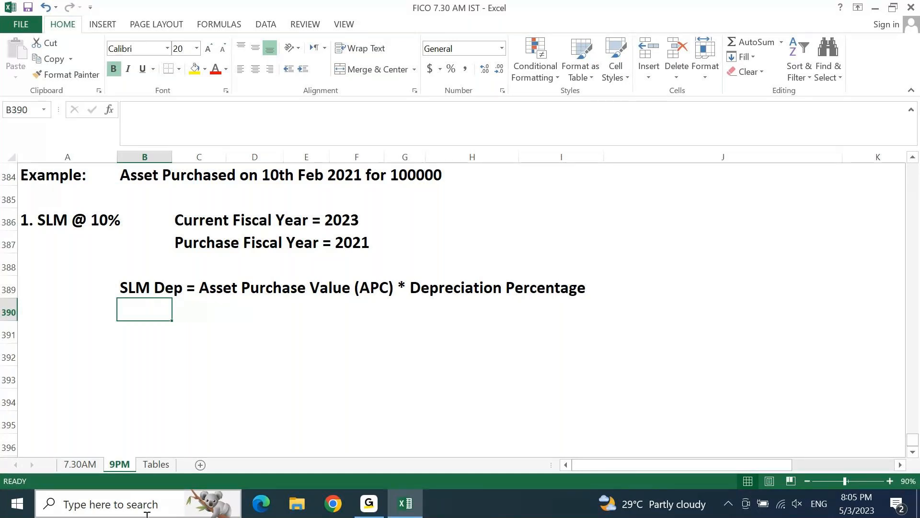
Step: Enter "100000 * 10%" as text in B390, under the SLM depreciation formula
type("1000")
key("Escape")
type("'1000")
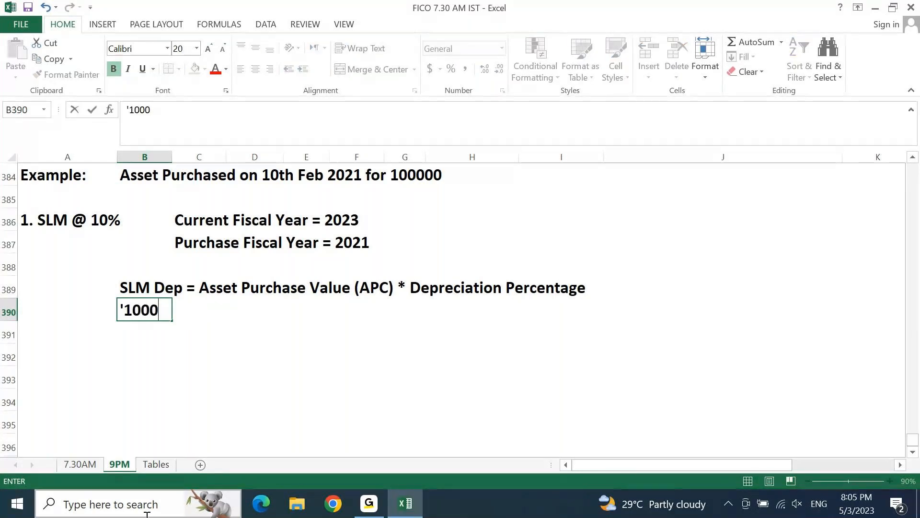
type("00 * 10%")
key("Return")
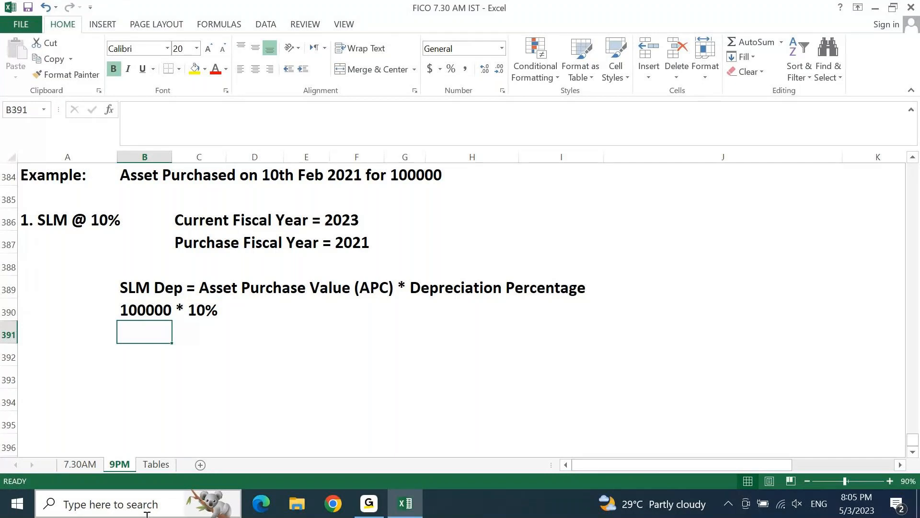
Step: Enter "Depreciation per year = 10000" in A391
key("Left")
type("Dep")
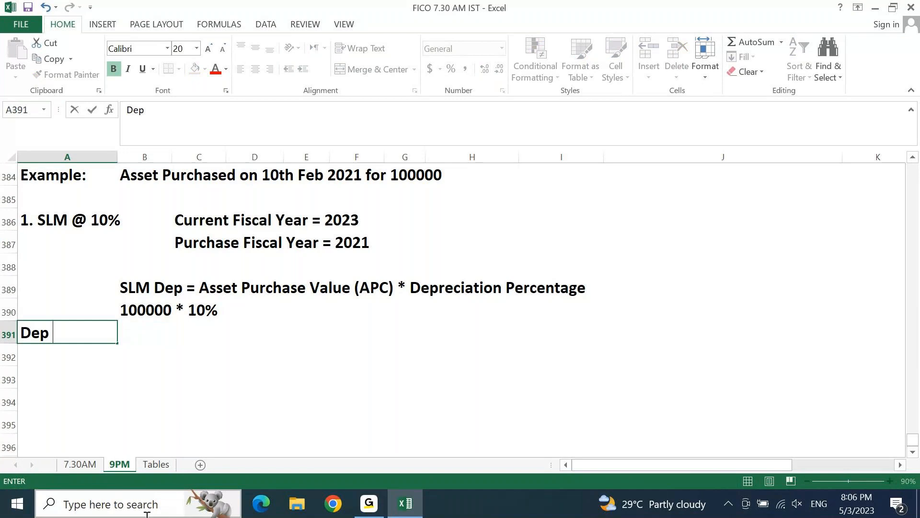
type("reciatio")
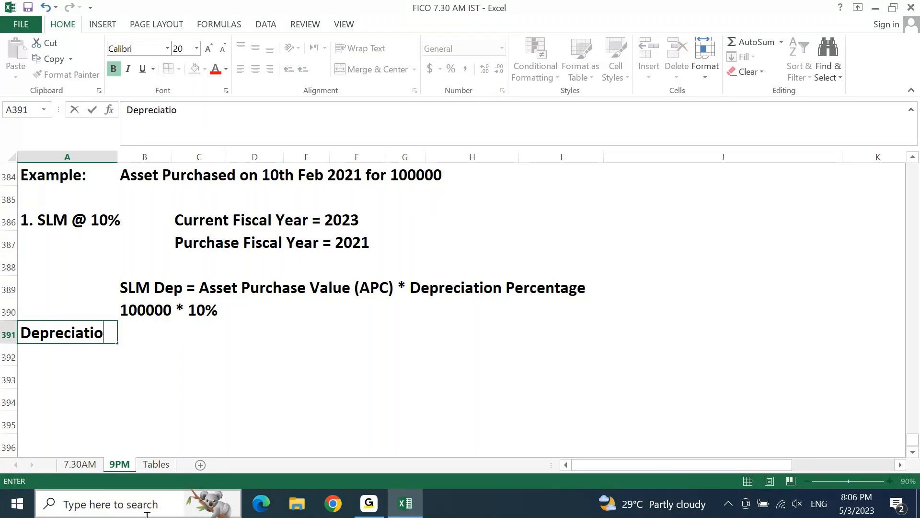
type("n per year =")
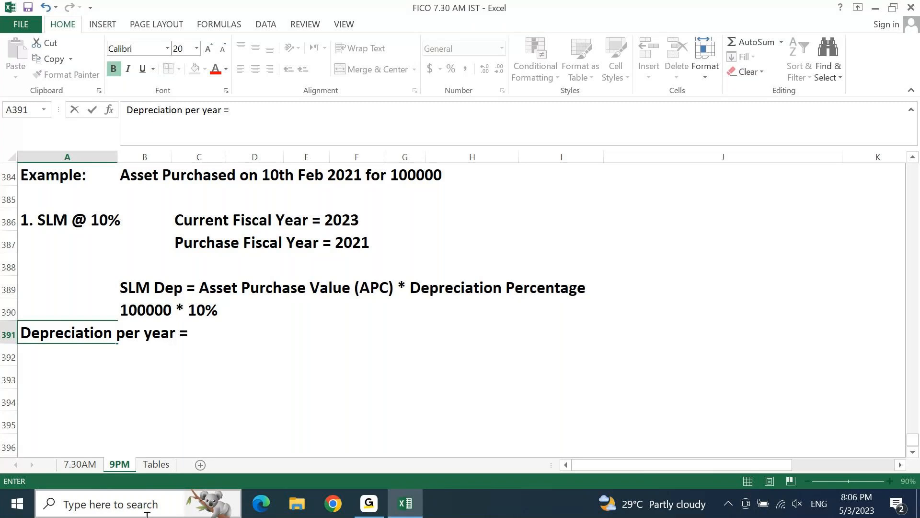
type(" 10000")
key("Return")
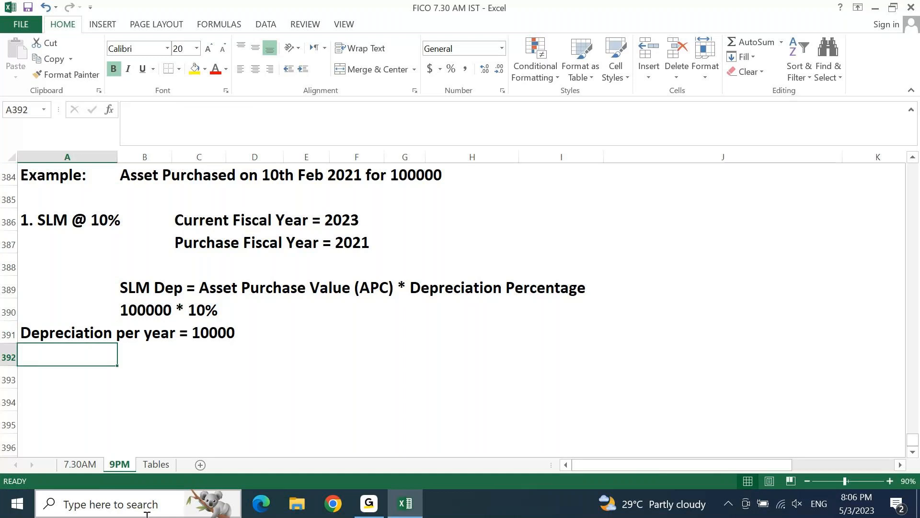
Step: Enter the table headings "Year", "Dep P.A" and "Dep P.M" in E392, F392 and G392
key("Up")
key("Right")
key("Right")
key("Right")
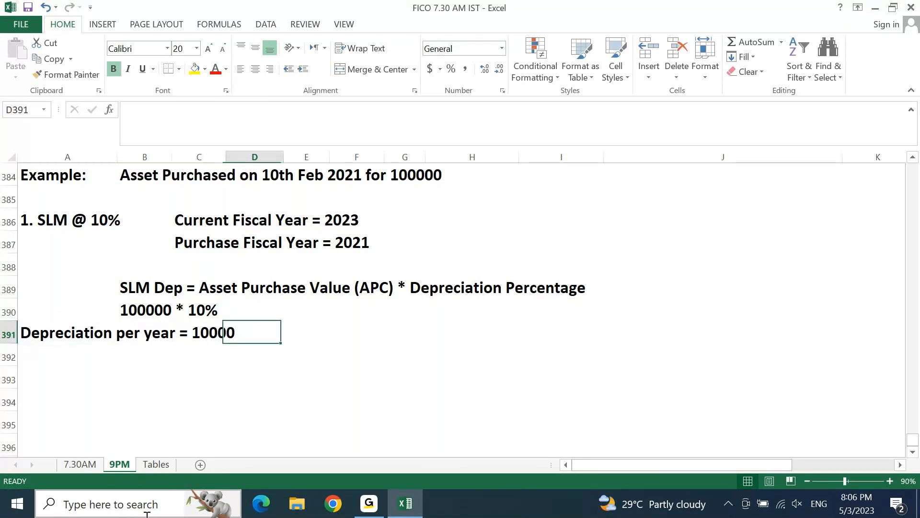
key("Down")
key("Right")
key("Right")
key("Right")
key("Left")
key("Left")
key("Left")
key("Left")
key("Right")
key("Right")
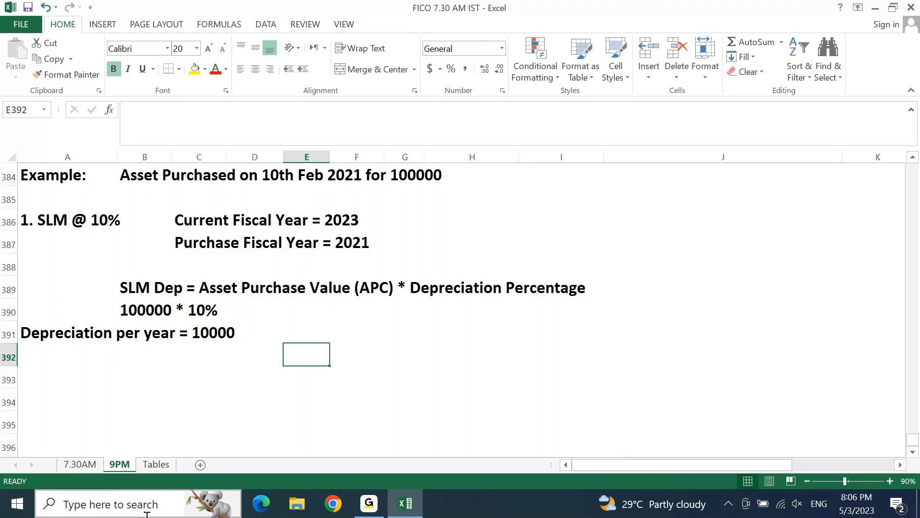
type("Year")
key("Tab")
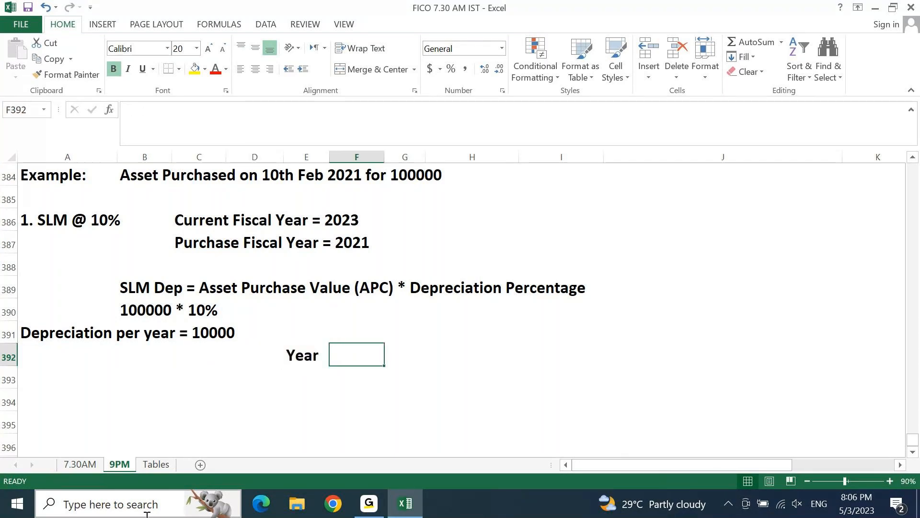
type("Dep P.A")
key("Tab")
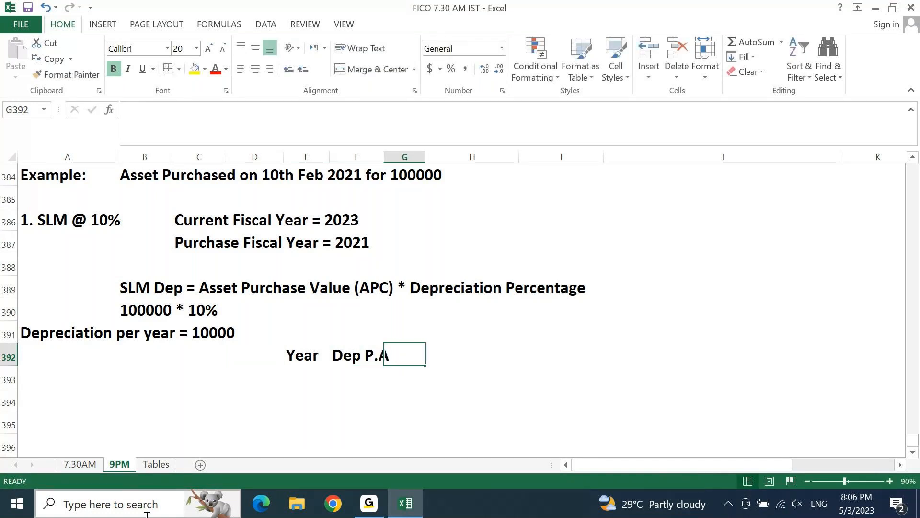
type("Dep P")
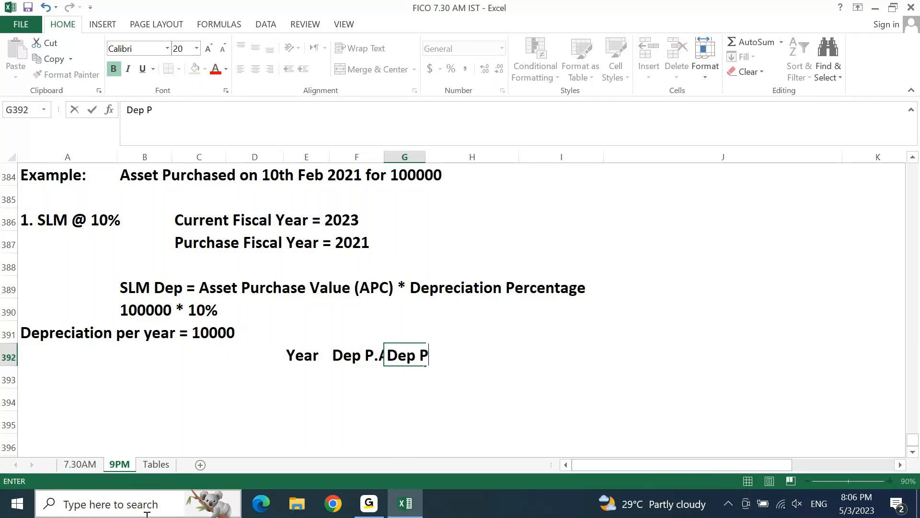
type(".M")
key("shift+Tab")
Step: AutoFit the width of column F to its "Dep P.A" heading
key("alt+o")
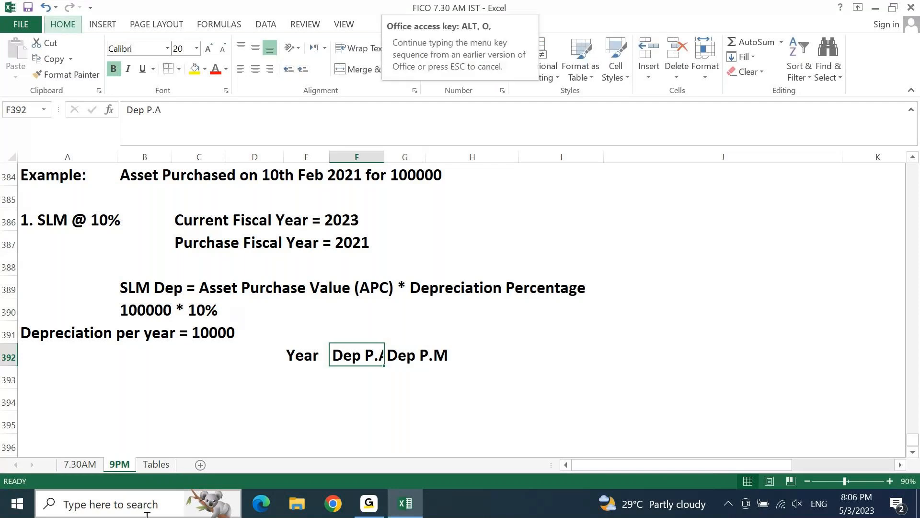
key("c")
key("a")
Step: List the years 2021, 2022 and 2023 in E393:E395 under the "Year" heading
key("Down")
key("Left")
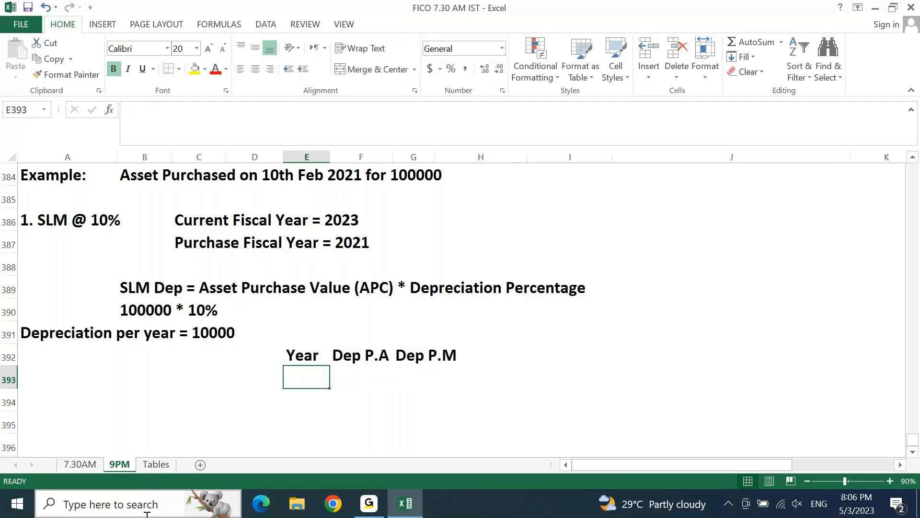
type("2021")
key("Return")
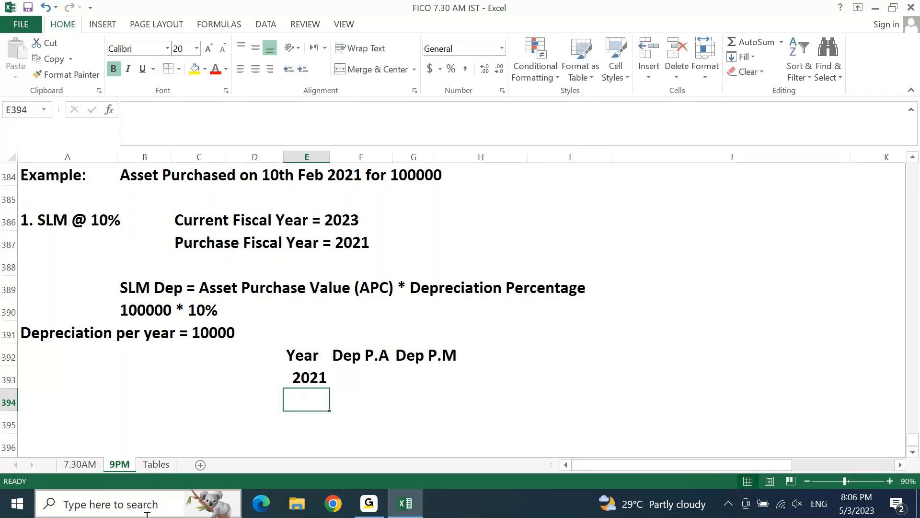
type("2022")
key("Return")
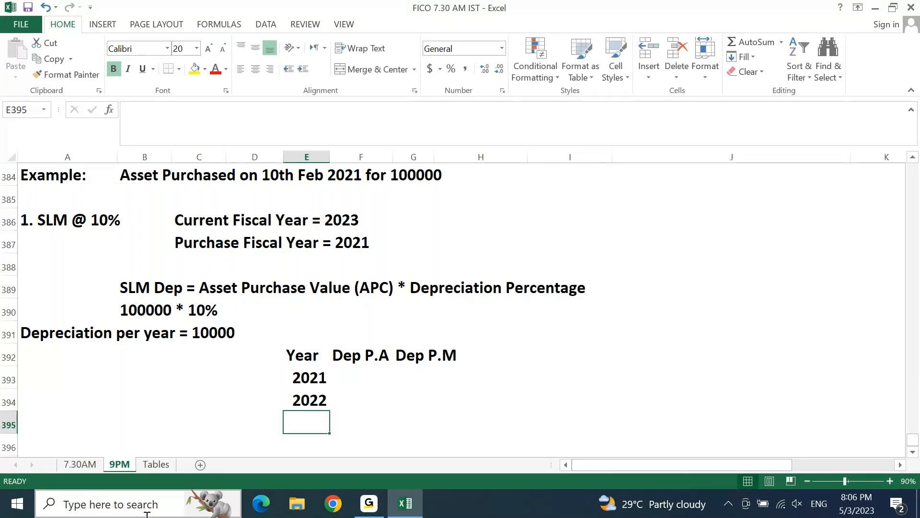
type("2023")
key("Return")
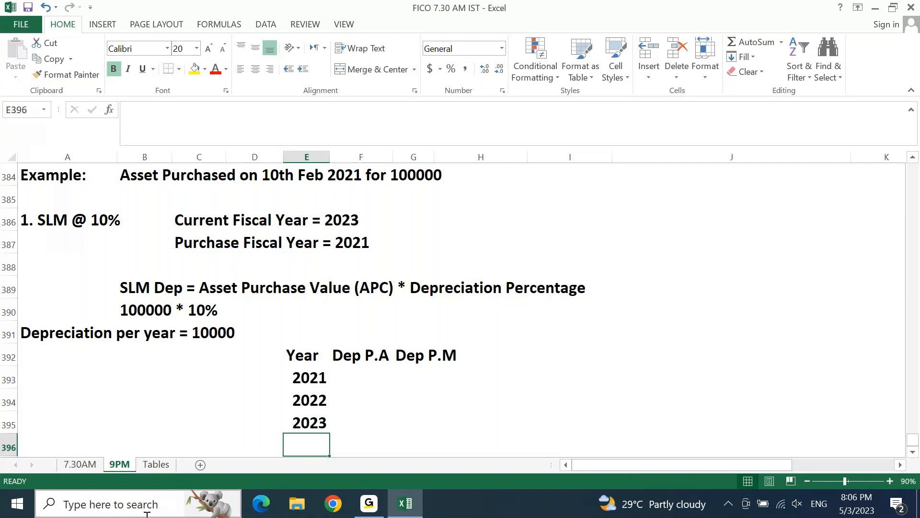
Step: Enter the note "FY = Jan to Dec" in I391, beside the depreciation table
key("Up")
key("Up")
key("Up")
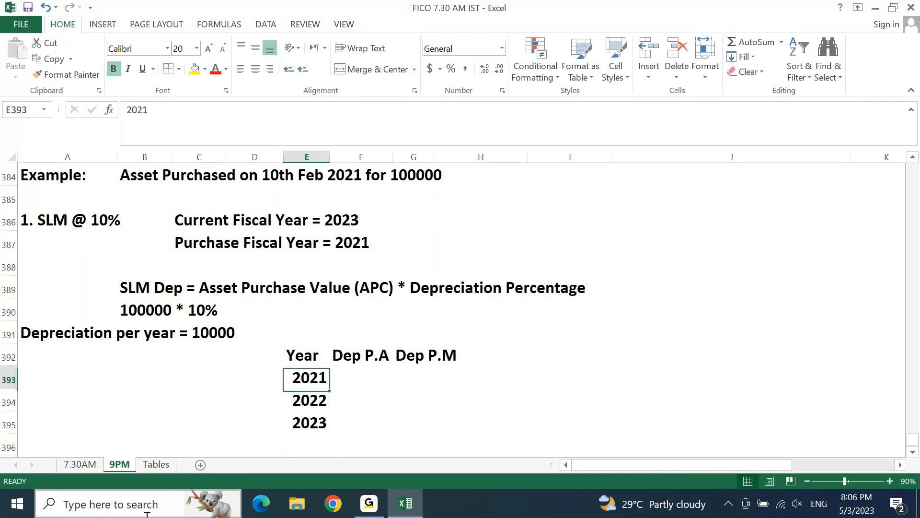
key("Right")
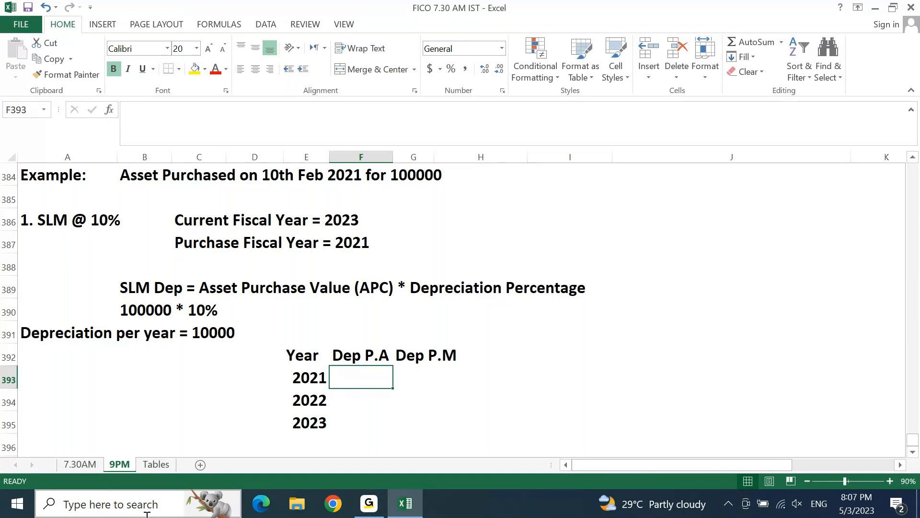
left_click(731, 332)
double_click(570, 332)
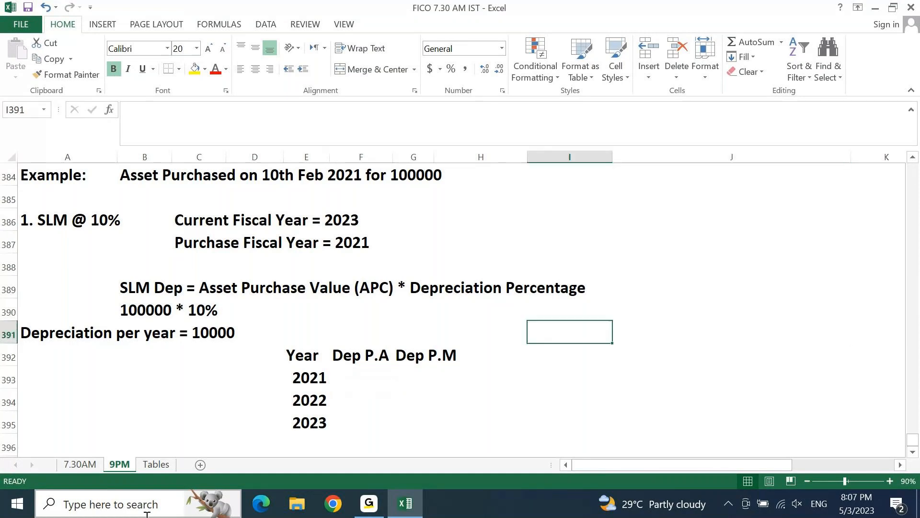
type("FY")
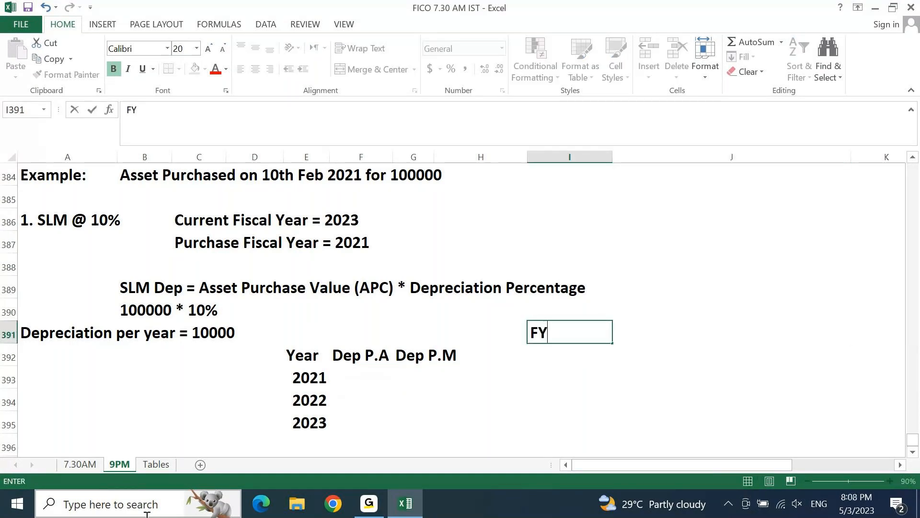
type(" = Jan to D")
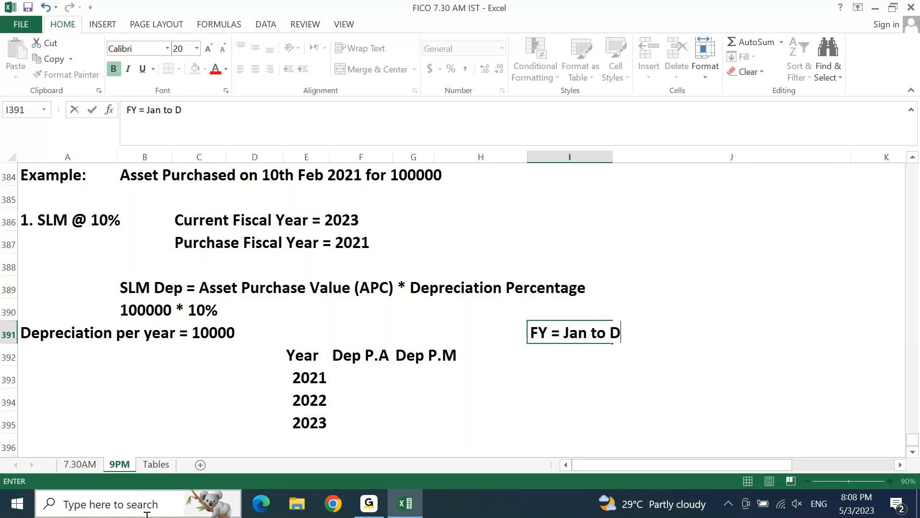
type("ec")
key("Return")
Step: Highlight the "FY = Jan to Dec" note in I391 with yellow fill and AutoFit column I to it
key("Up")
key("shift+Right")
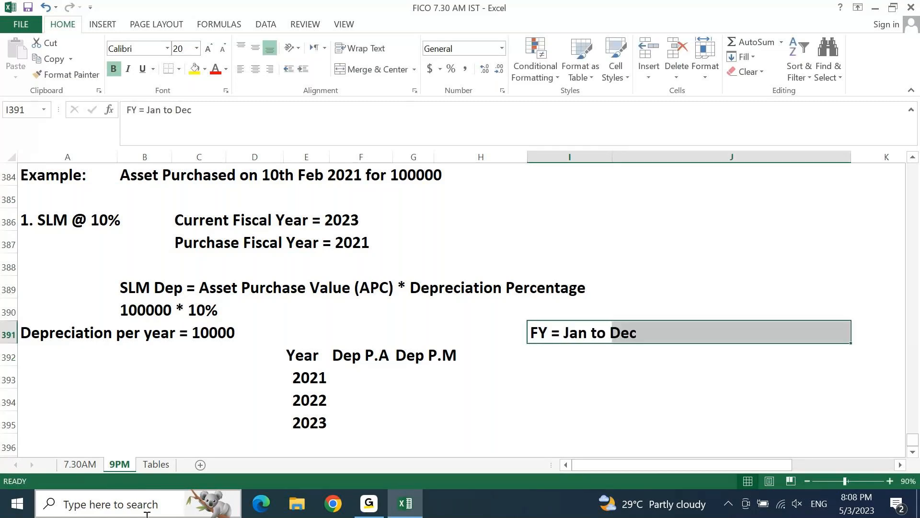
key("Right")
key("Left")
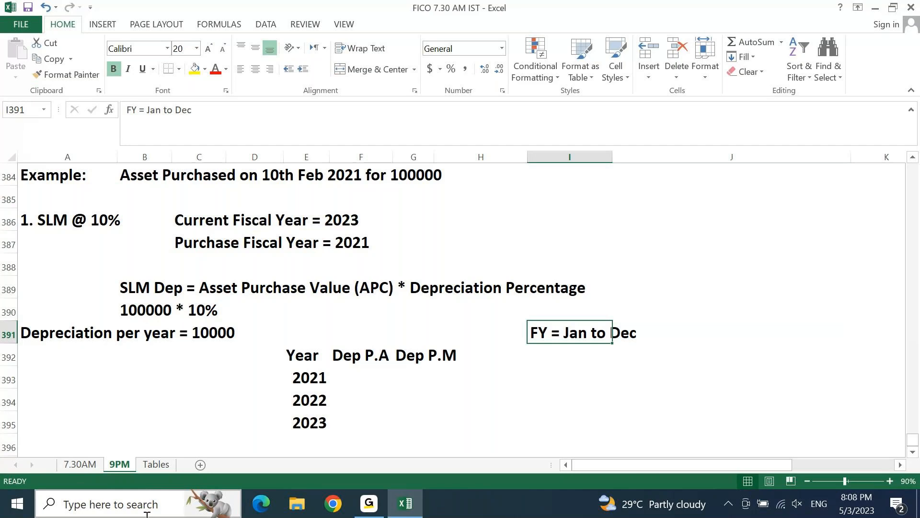
key("alt+o")
key("a")
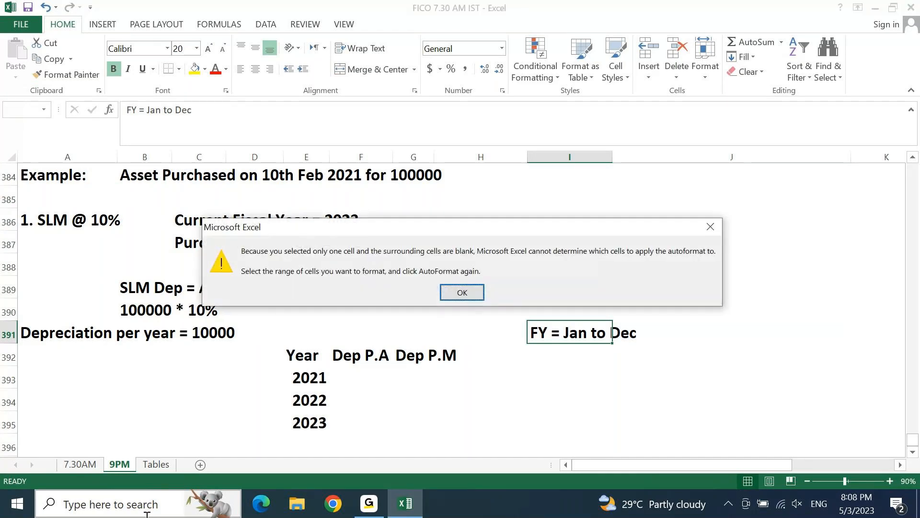
key("Return")
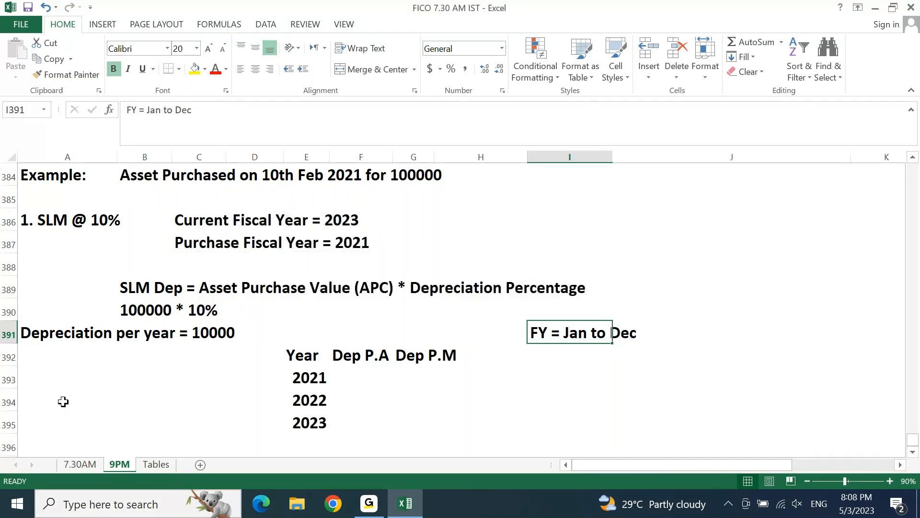
left_click(195, 68)
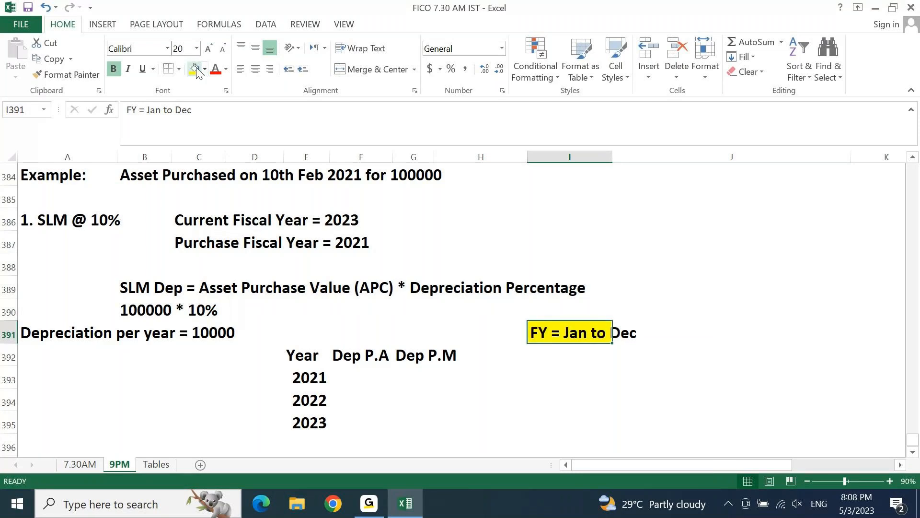
key("alt+o")
key("c")
key("a")
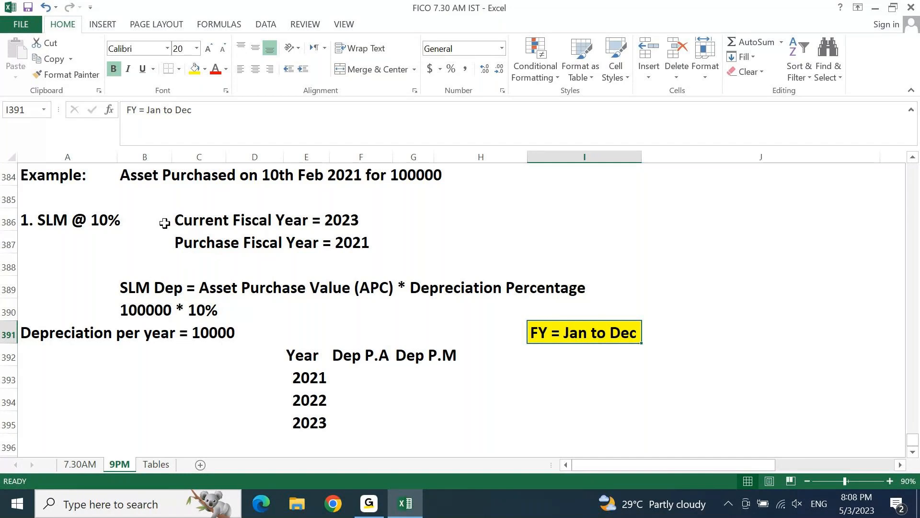
Step: Move the "Dep P.A" and "Dep P.M" headings from F392:G392 to G392:H392, freeing column F
left_click(196, 177)
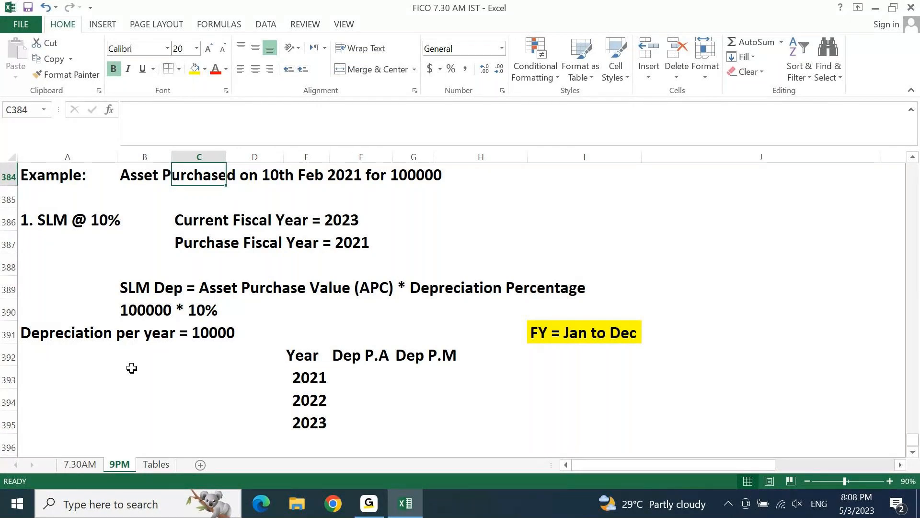
key("Down")
key("Right")
key("Right")
key("Down")
key("Down")
key("Down")
key("Down")
key("Down")
key("Down")
key("Down")
key("Down")
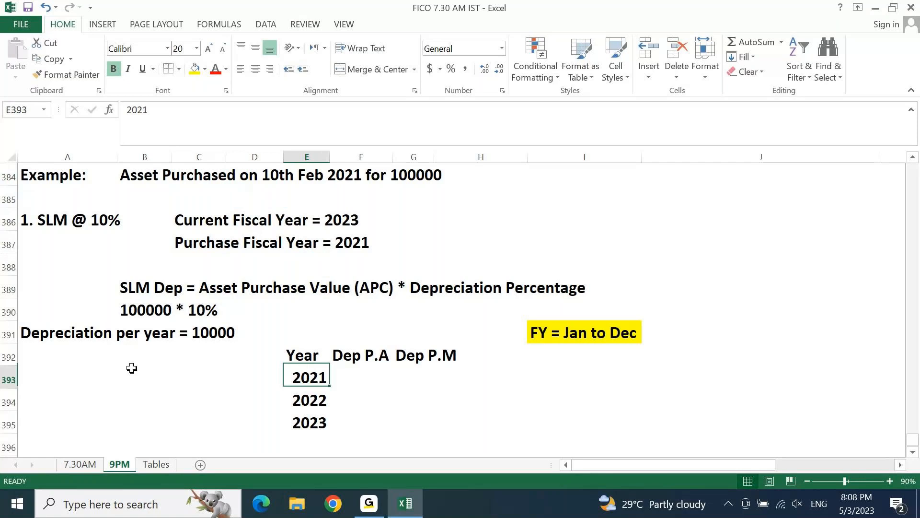
key("Right")
key("Up")
key("shift+Right")
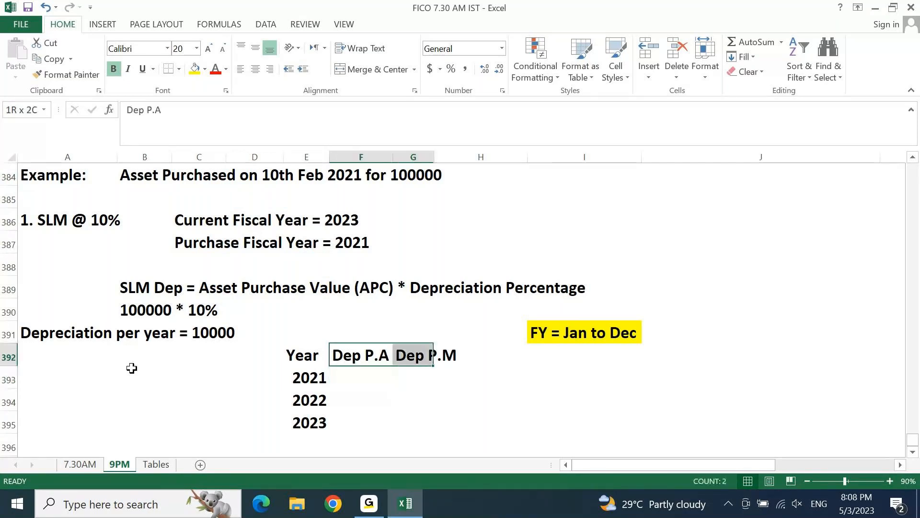
key("ctrl+q")
key("Escape")
key("ctrl+x")
key("Right")
key("ctrl+v")
key("Left")
Step: AutoFit the width of column G to its "Dep P.A" heading
key("Right")
key("alt+o")
key("c")
key("a")
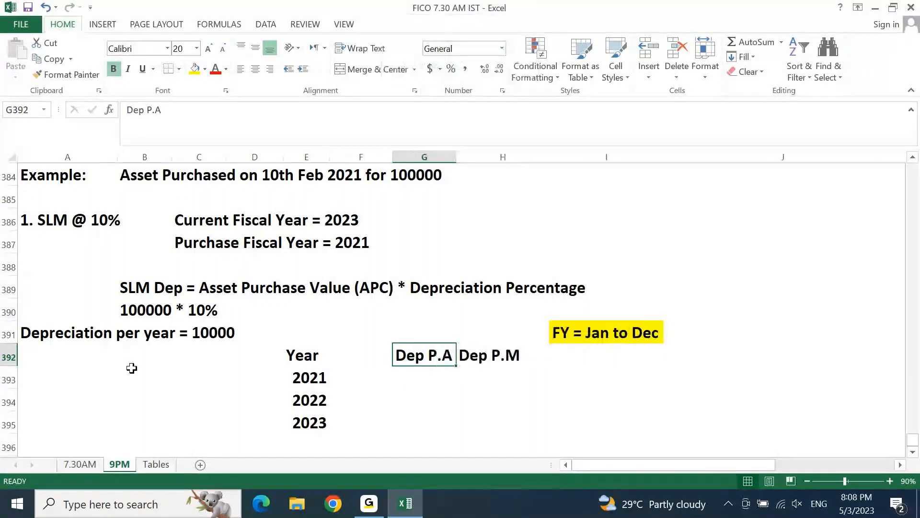
Step: Add the heading "Usage" in F392 and enter "Partial", "Full" and "Partial" for 2021, 2022 and 2023 in F393:F395
key("Left")
type("Usage")
key("Return")
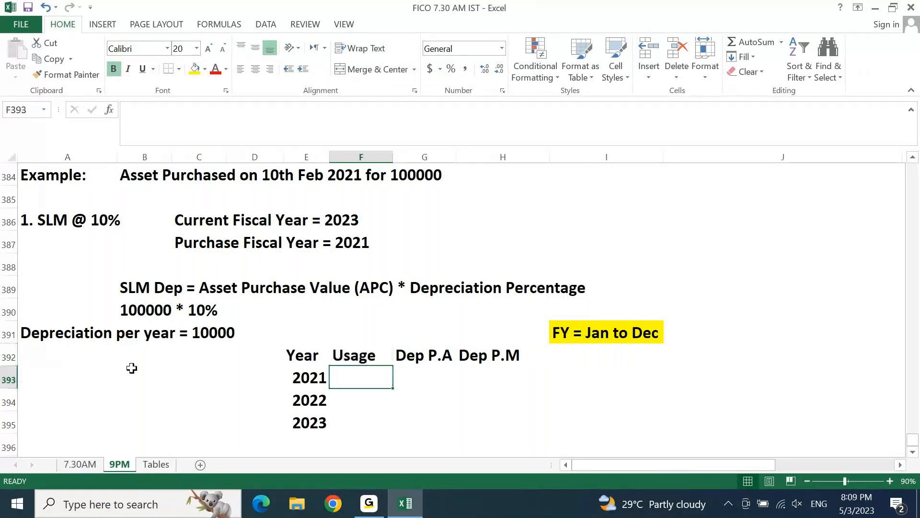
key("Right")
key("Left")
type("Partial")
key("Return")
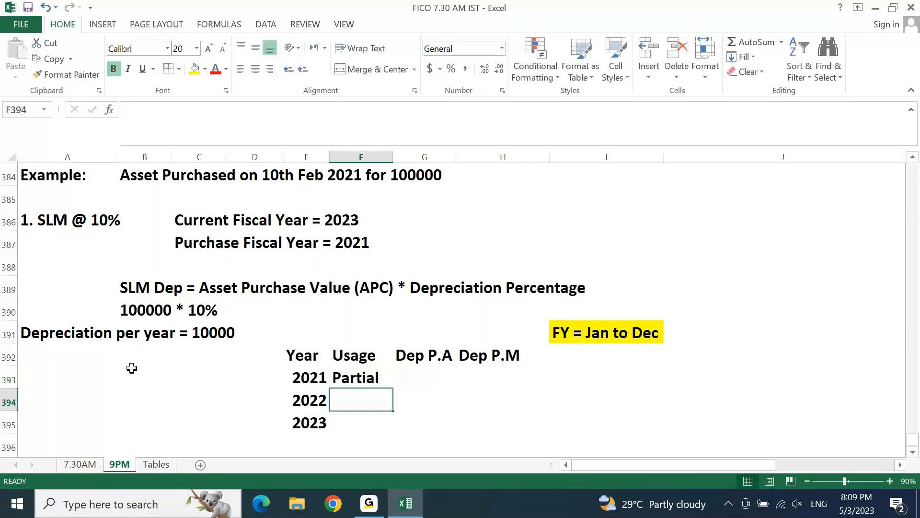
type("Full")
key("Return")
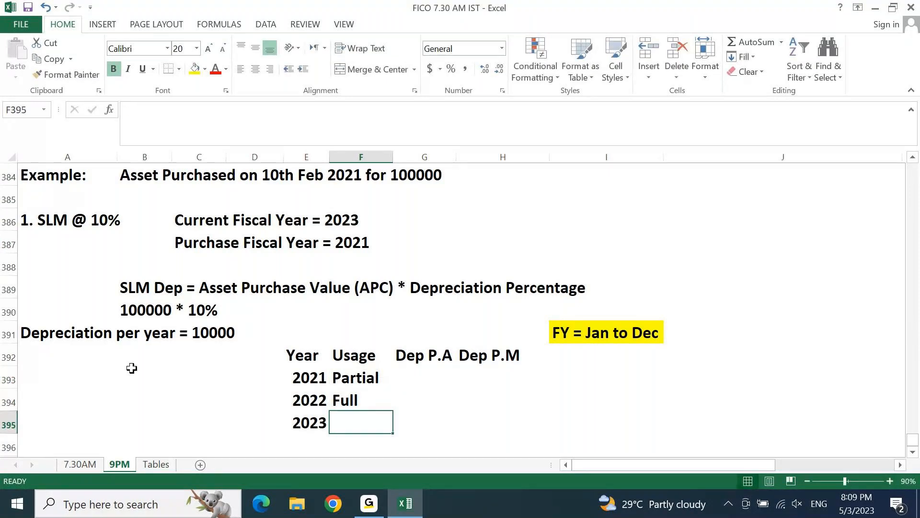
type("Partial")
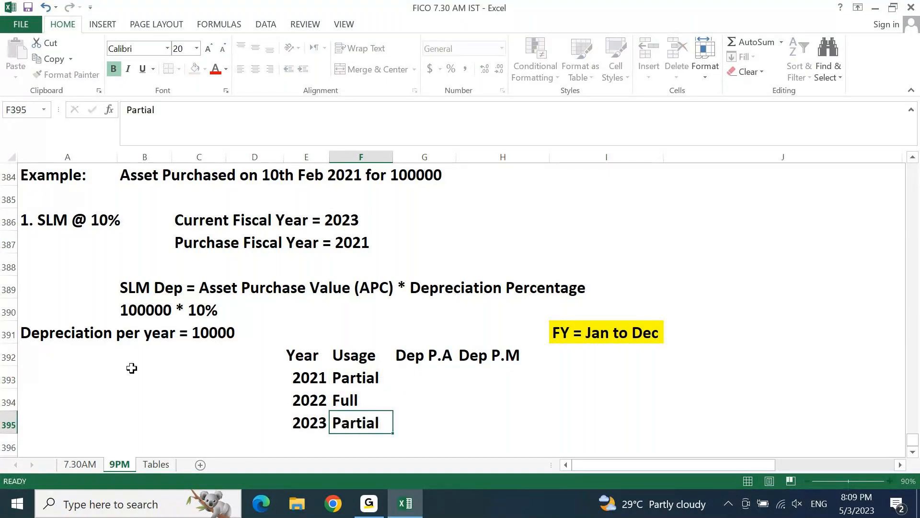
key("Return")
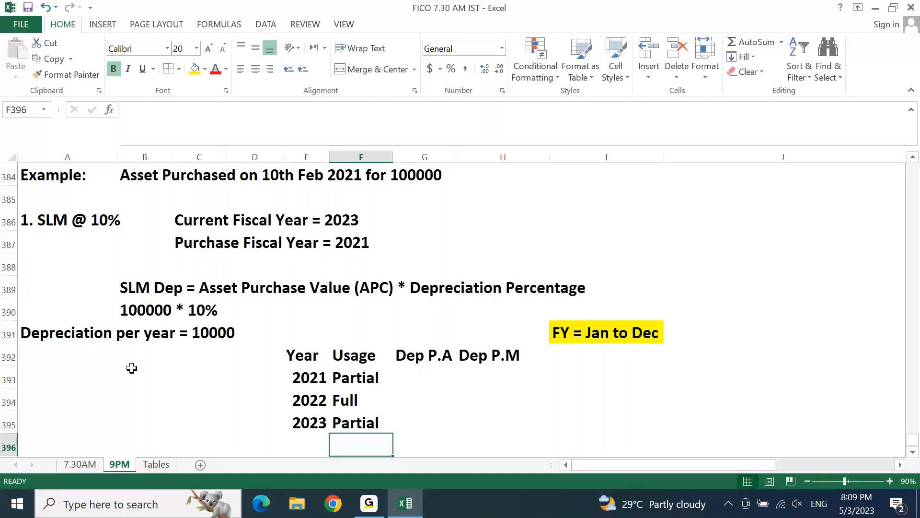
Step: Enter 10000 as the "Dep P.A" value for 2021, 2022 and 2023 in G393:G395
key("Up")
key("Up")
key("Up")
key("Right")
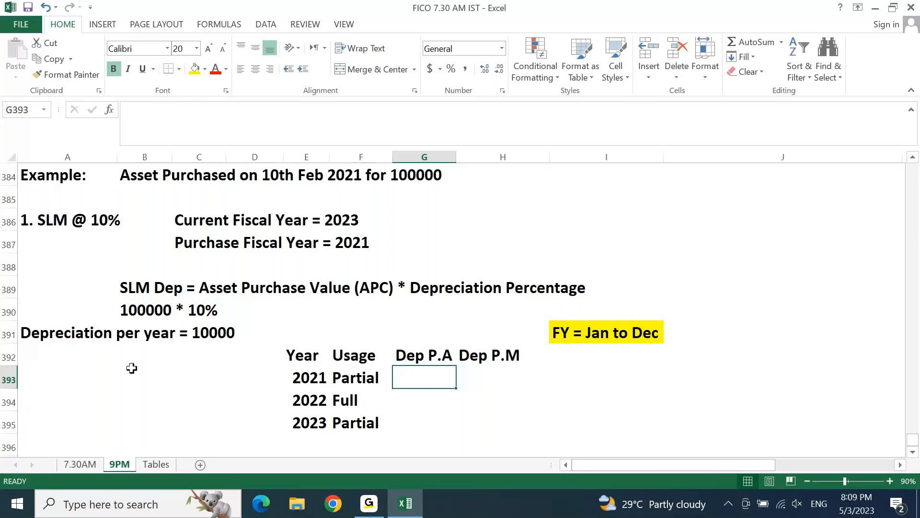
type("10000")
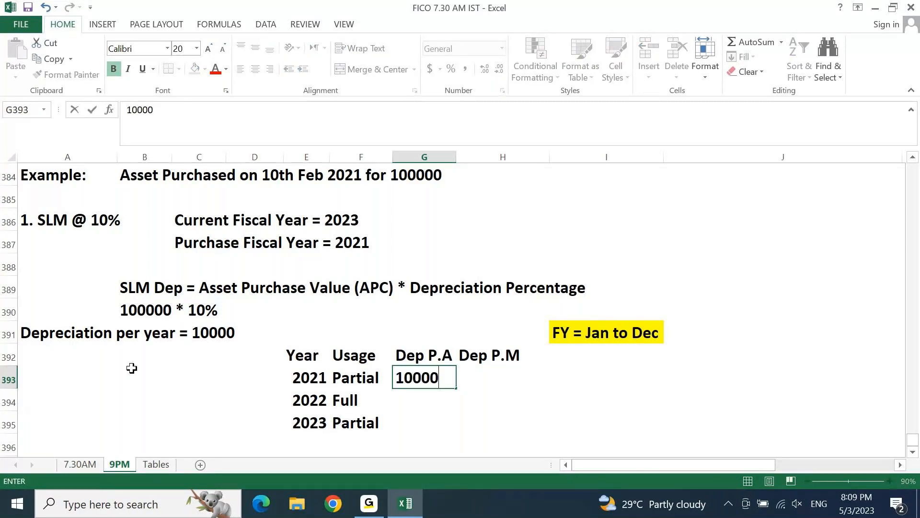
key("Return")
type("100")
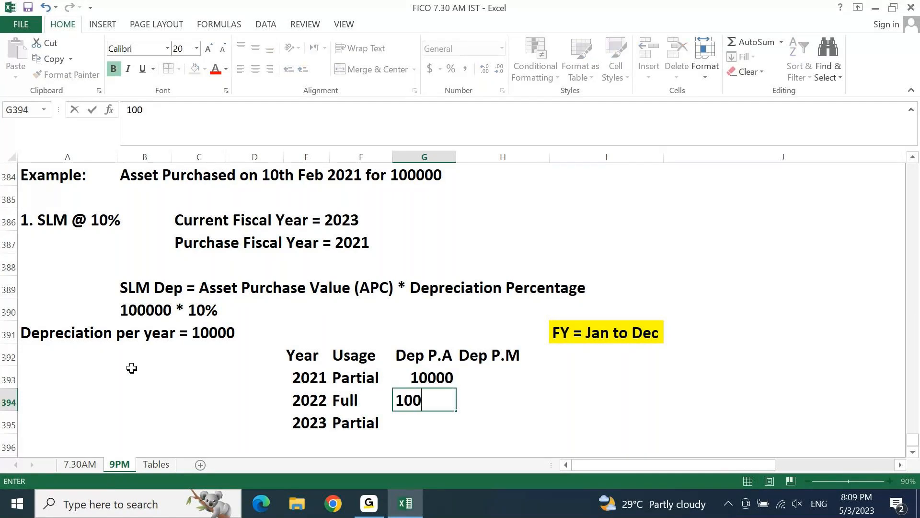
type("00")
key("Return")
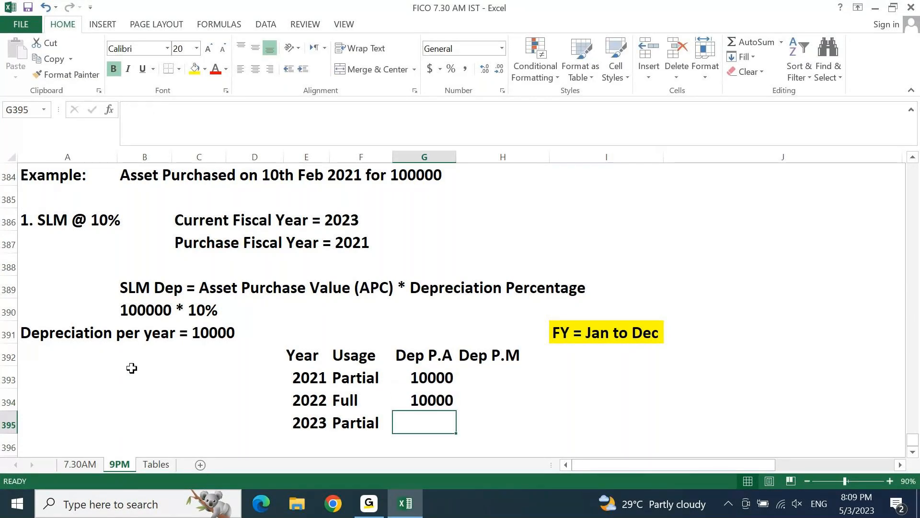
type("10000")
key("Return")
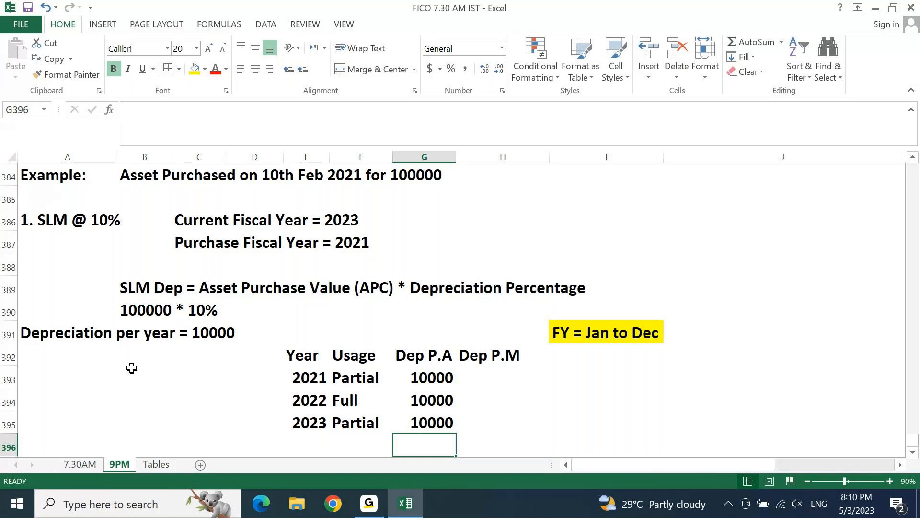
Step: Examine the usage and yearly depreciation entries for each year in the depreciation table
left_click(324, 382)
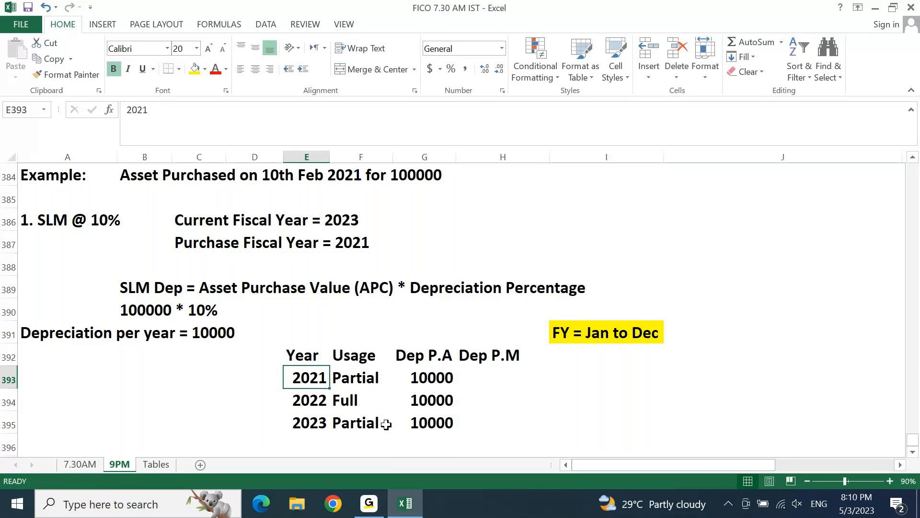
key("Right")
key("Right")
key("Right")
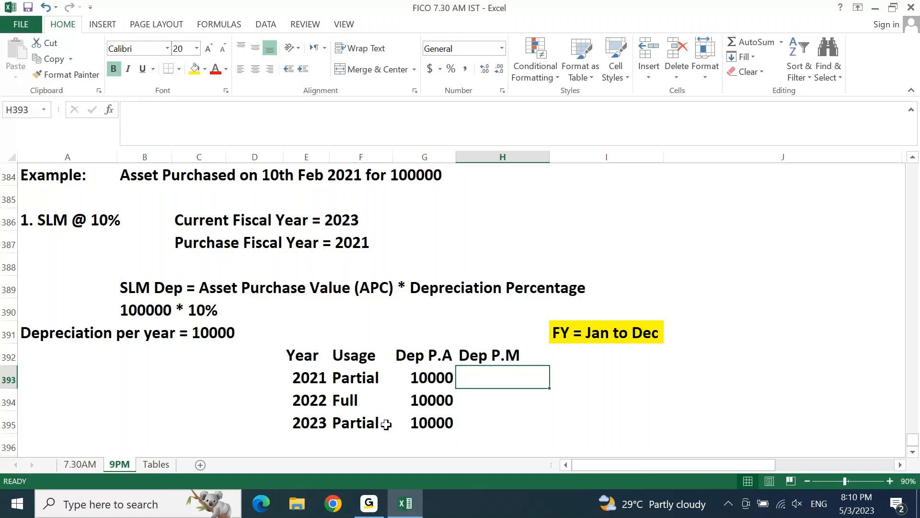
key("Left")
key("Left")
key("Down")
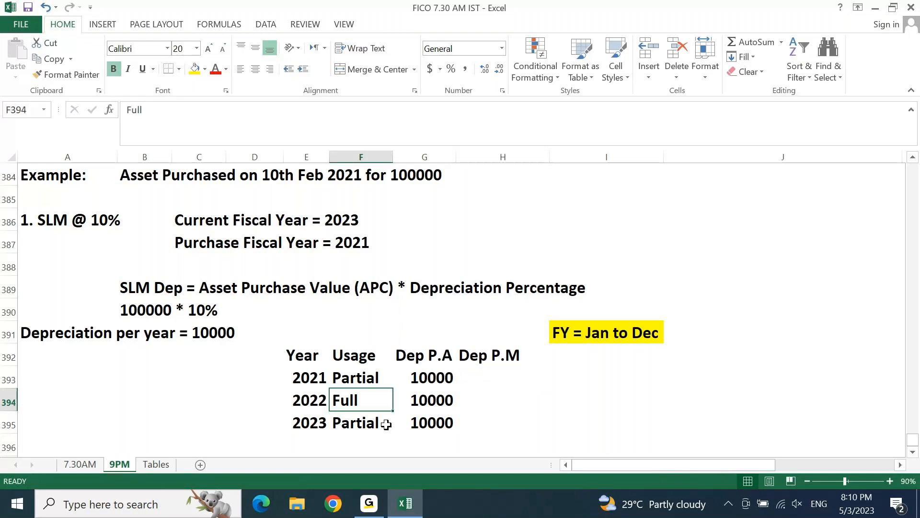
key("Right")
key("Right")
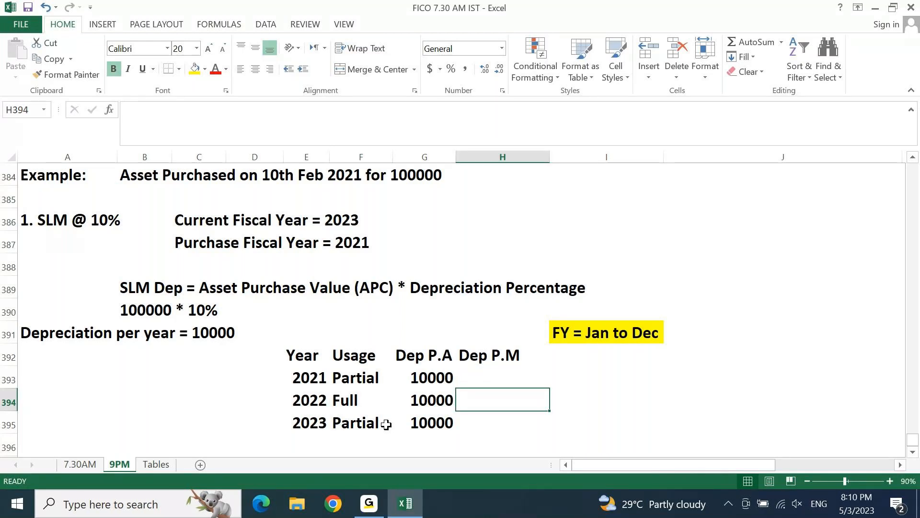
key("Left")
key("Down")
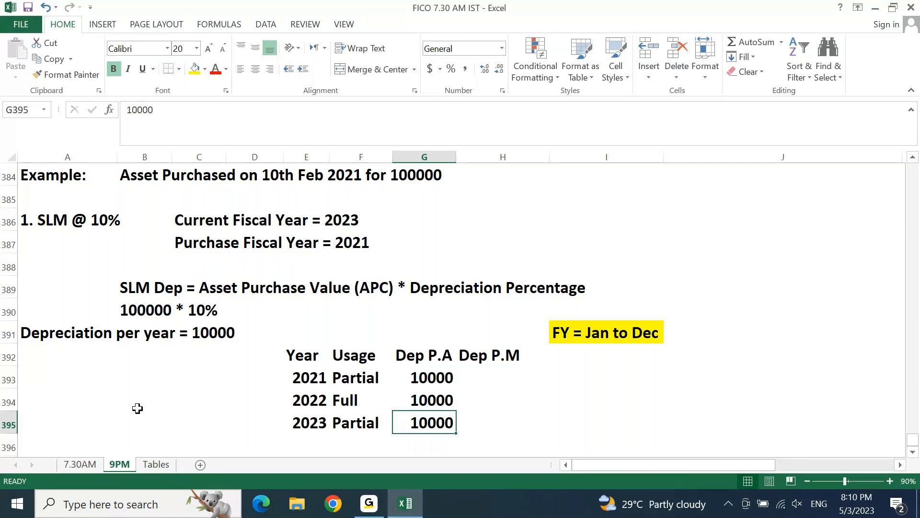
key("Return")
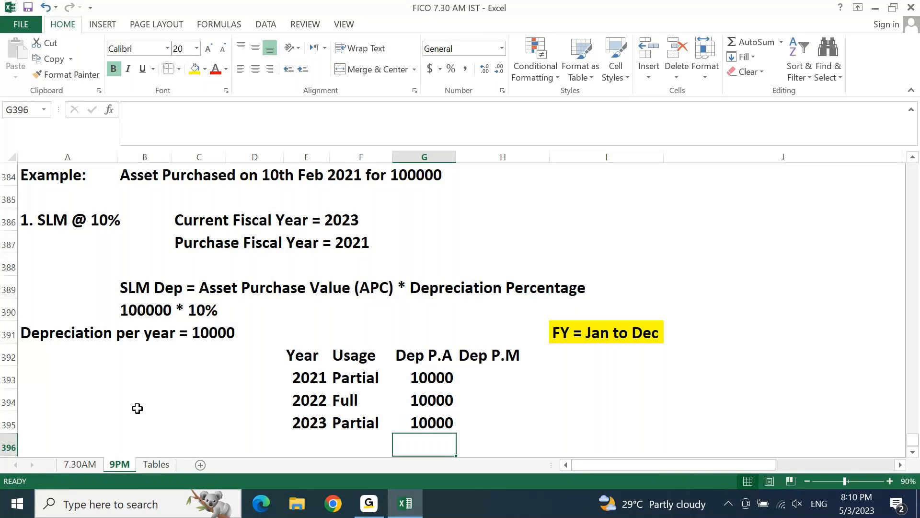
key("Up")
key("Up")
key("Up")
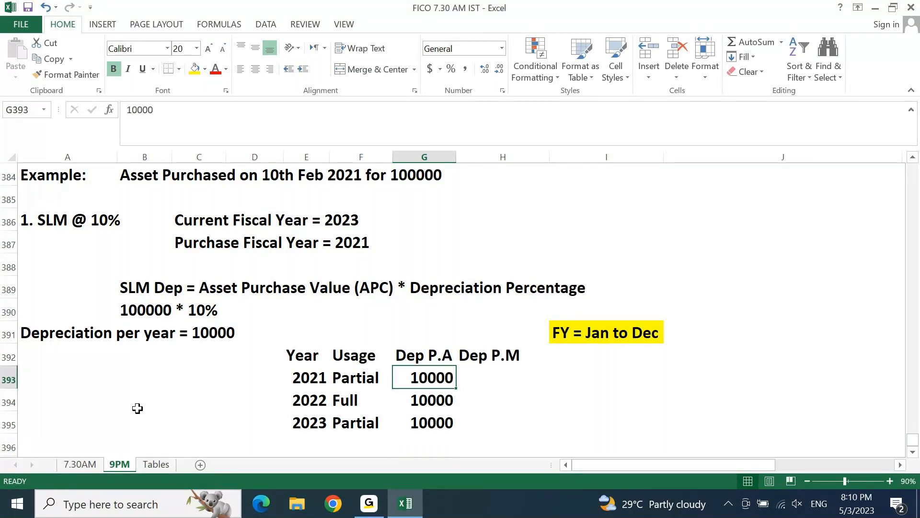
key("Right")
key("Up")
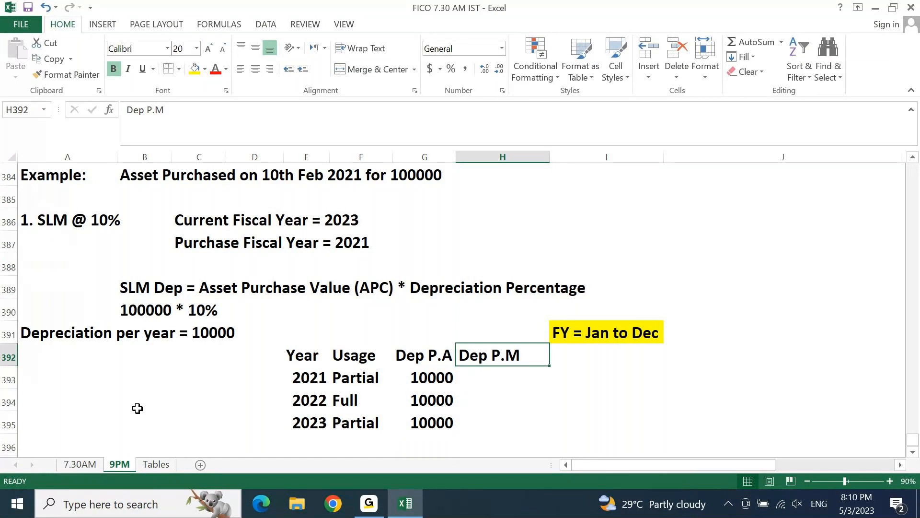
key("Right")
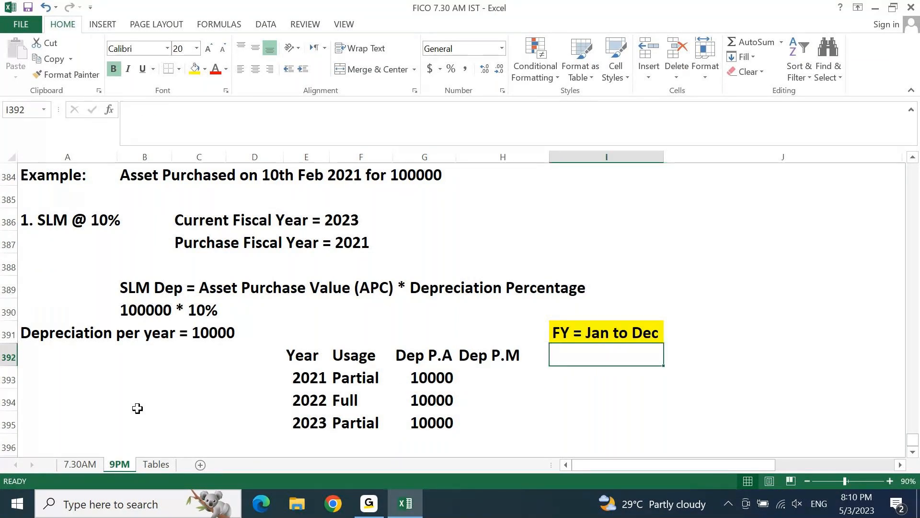
key("Left")
key("Left")
key("Left")
key("Down")
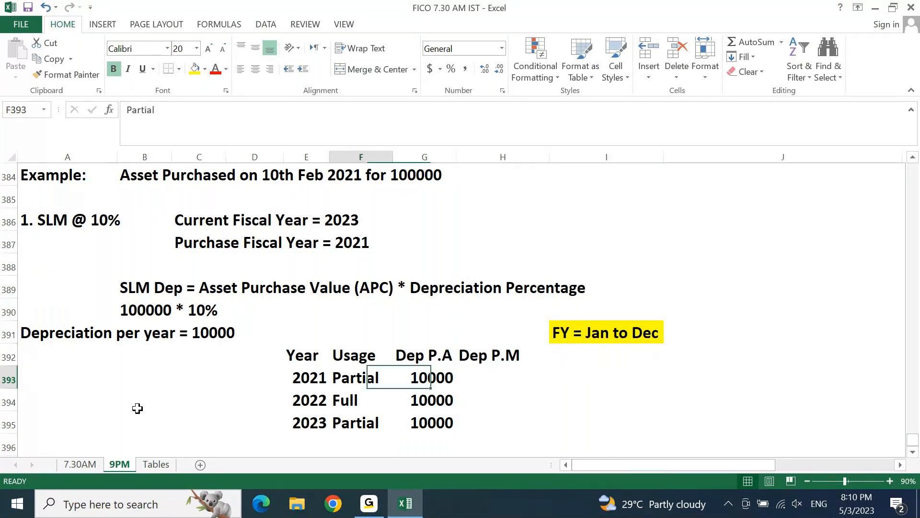
Step: Examine the 2021 row of the depreciation table, from its year to its yearly depreciation
key("Up")
key("Up")
key("Left")
key("Down")
key("Down")
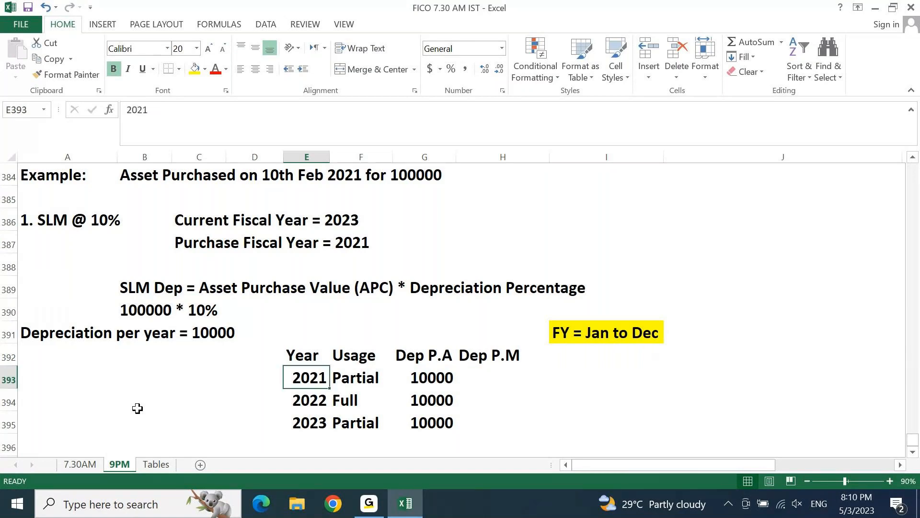
key("shift+Right")
key("shift+Right")
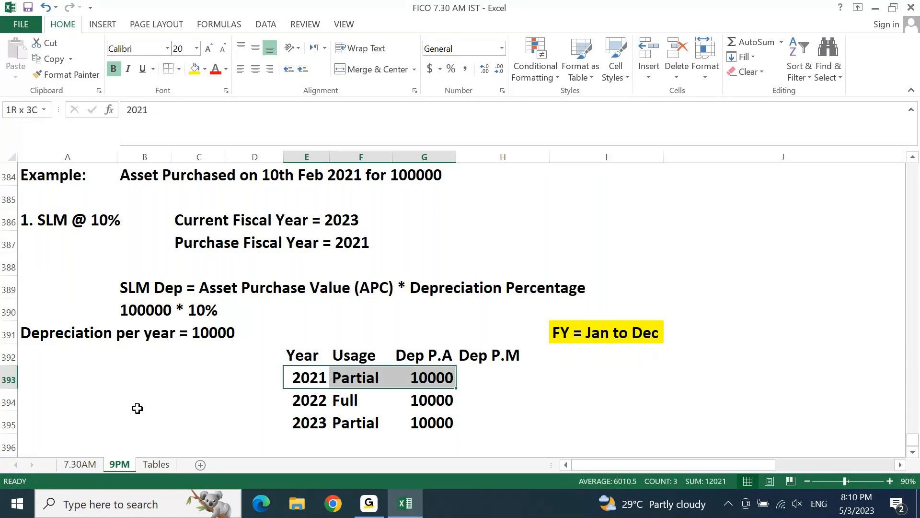
key("shift+Left")
key("shift+Left")
Step: Review the Year column entries against the yearly depreciation heading in the depreciation table
key("Down")
key("Down")
key("Down")
key("Down")
key("Down")
key("Down")
key("Down")
key("Up")
key("Up")
key("Up")
key("Up")
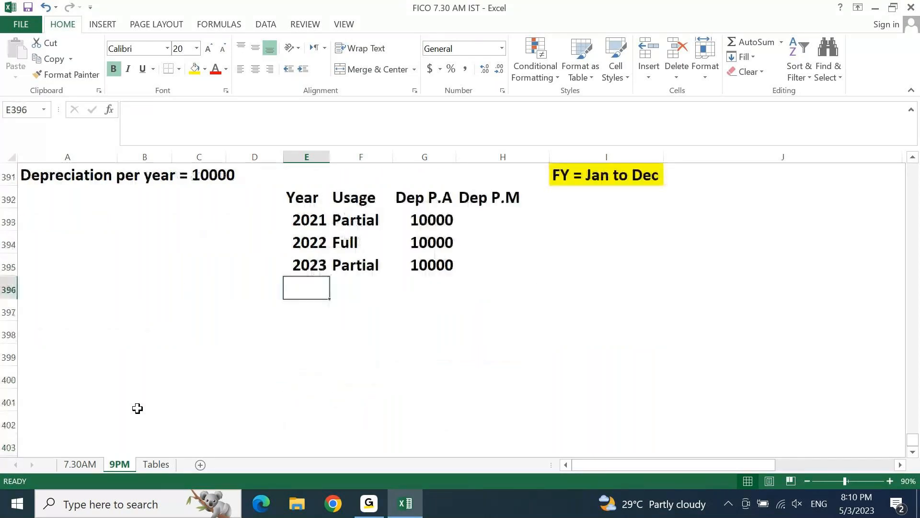
key("Up")
key("Up")
key("Up")
key("Up")
key("Down")
key("shift+Down")
key("shift+Down")
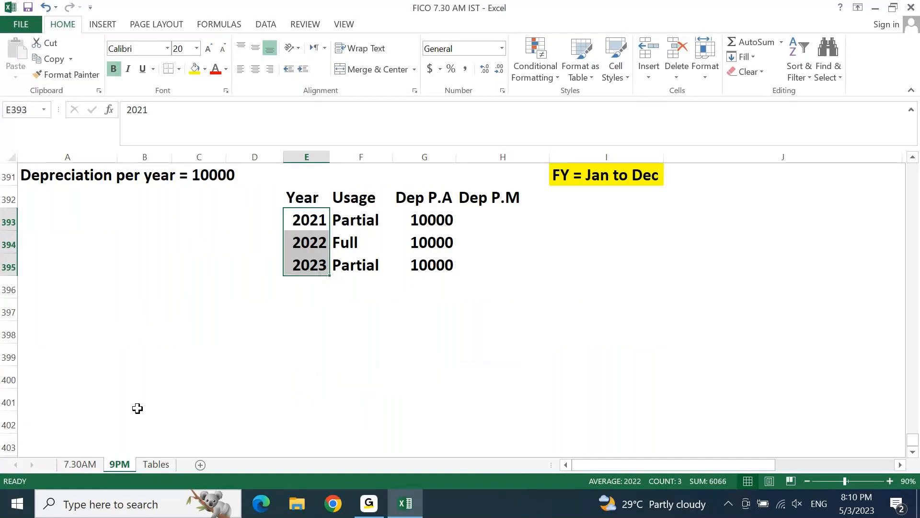
key("Up")
key("Right")
key("Right")
key("Right")
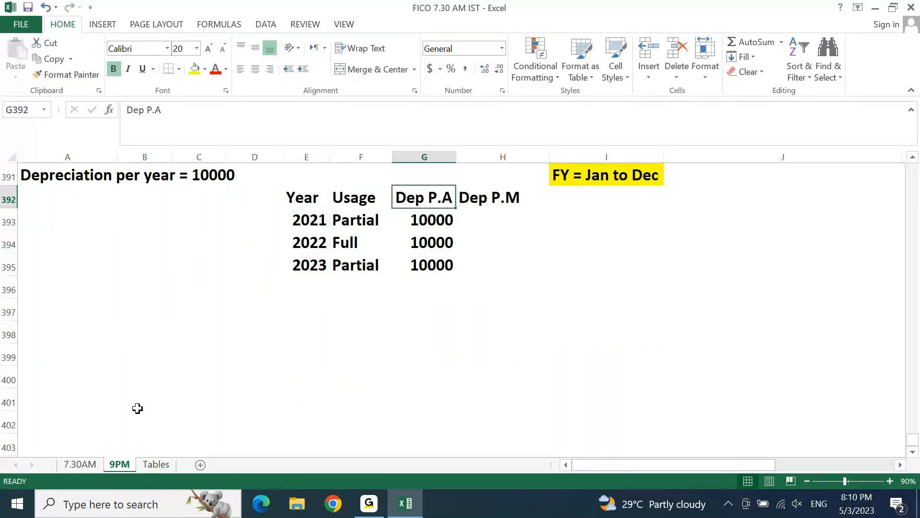
key("Left")
key("Left")
key("Left")
key("Down")
key("shift+Down")
key("shift+Down")
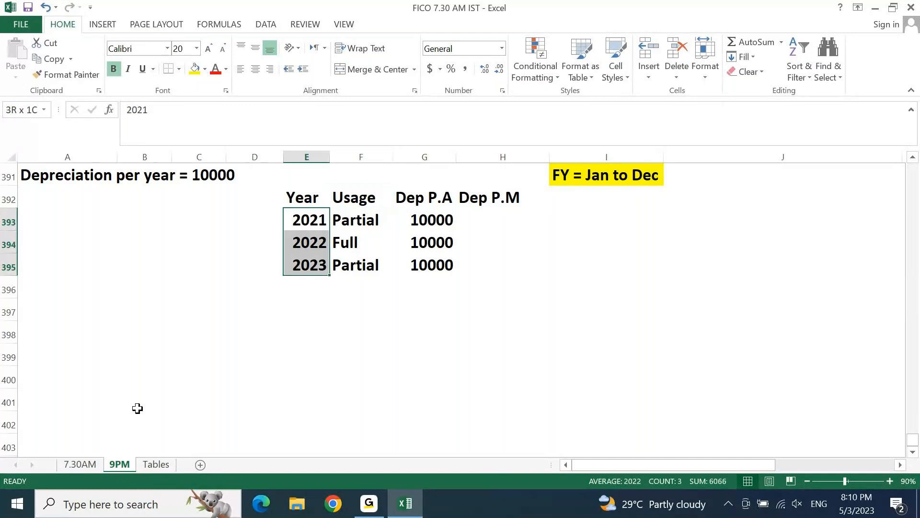
key("Right")
key("Right")
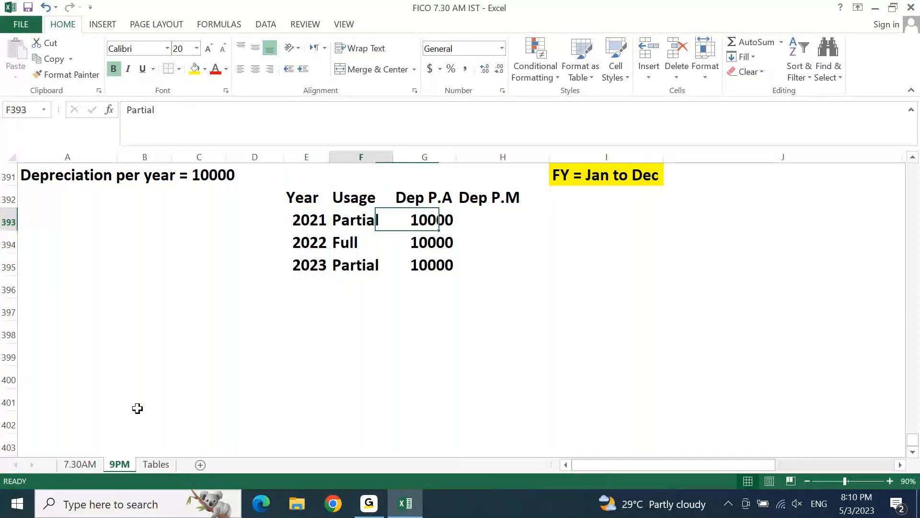
Step: Enter the year headings 2021, 2022 and 2023 in B398:D398 below the depreciation table
key("Home")
key("Down")
key("Down")
key("Down")
key("Down")
key("Down")
key("Right")
type("20")
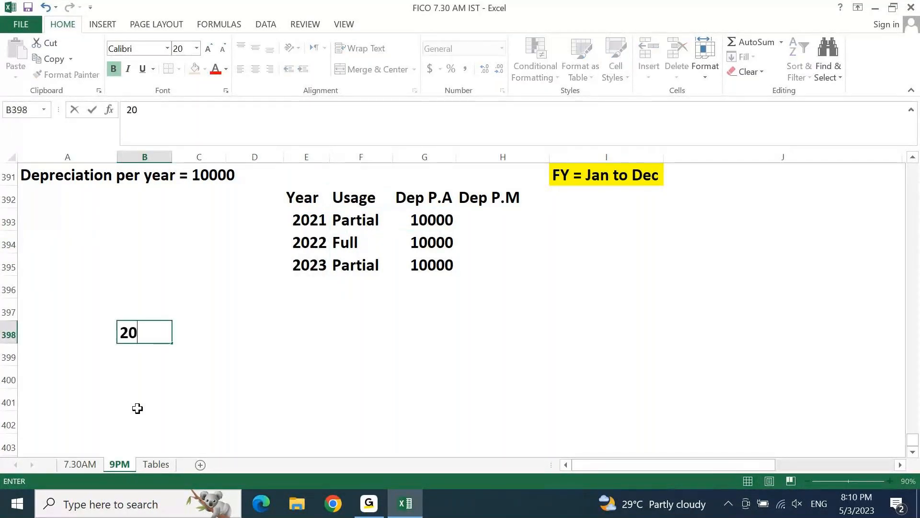
type("21")
key("Right")
type("2022")
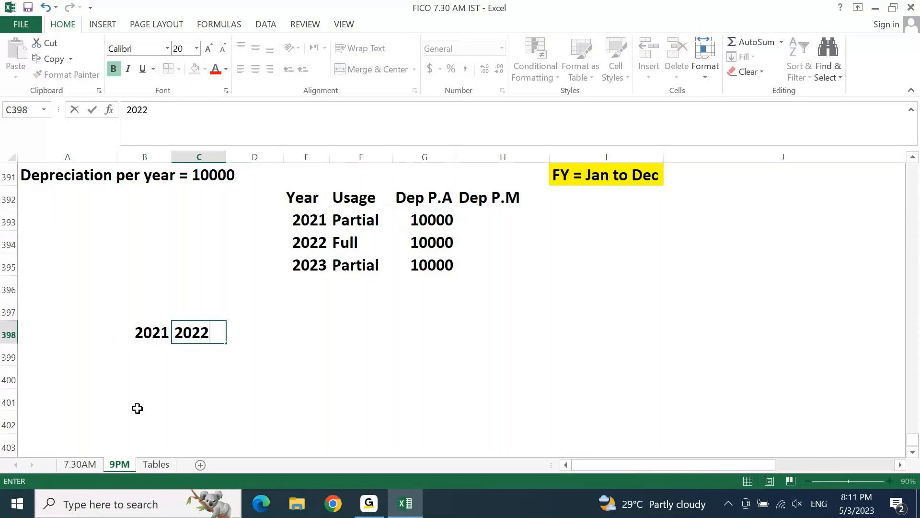
key("Right")
type("2023")
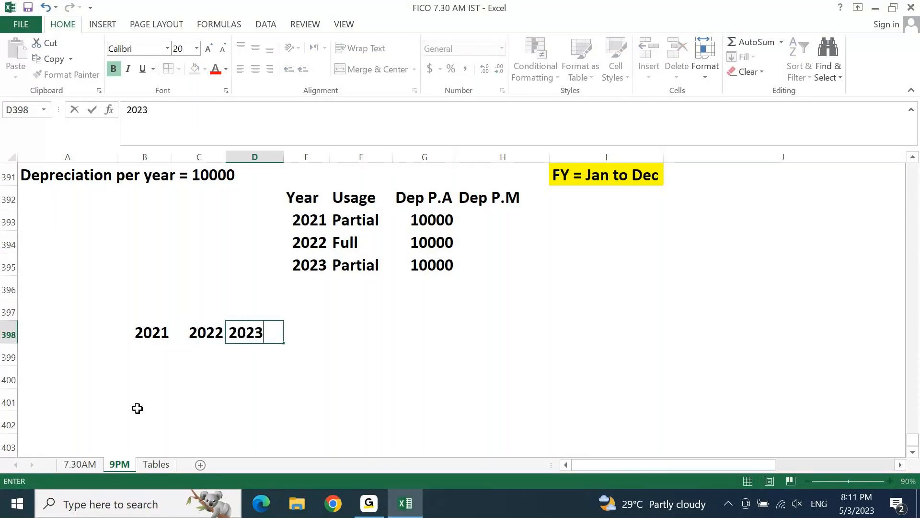
key("ctrl+Return")
Step: Enter the title "Scenario1: SLM" in A398 and AutoFit the width of column A to it
key("Left")
key("Left")
key("Left")
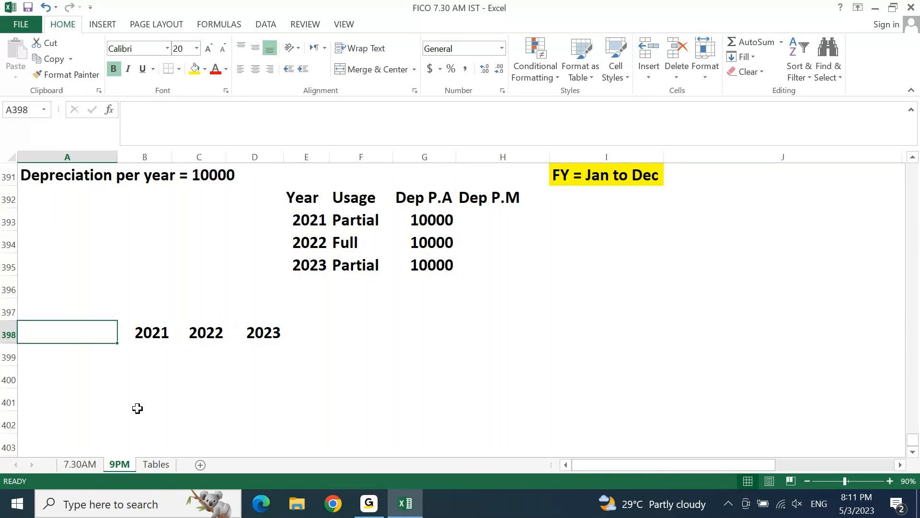
type("Scena")
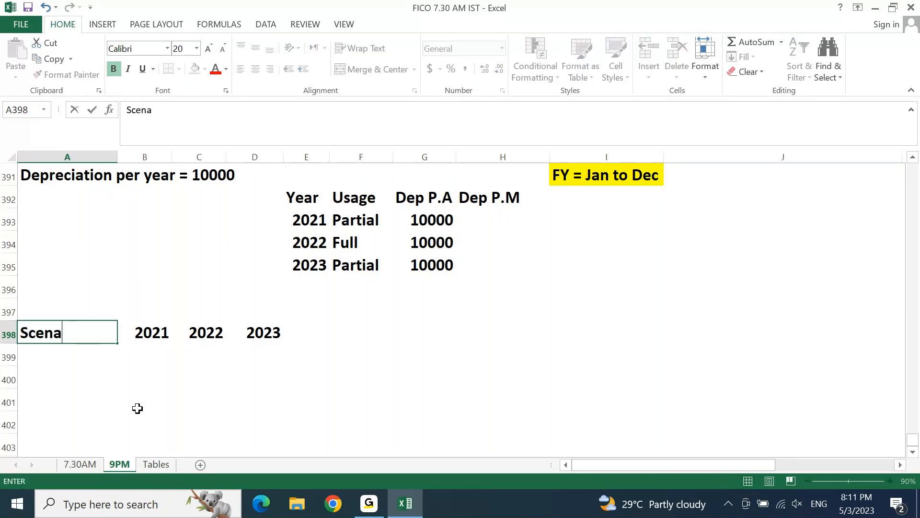
type("rio1: S")
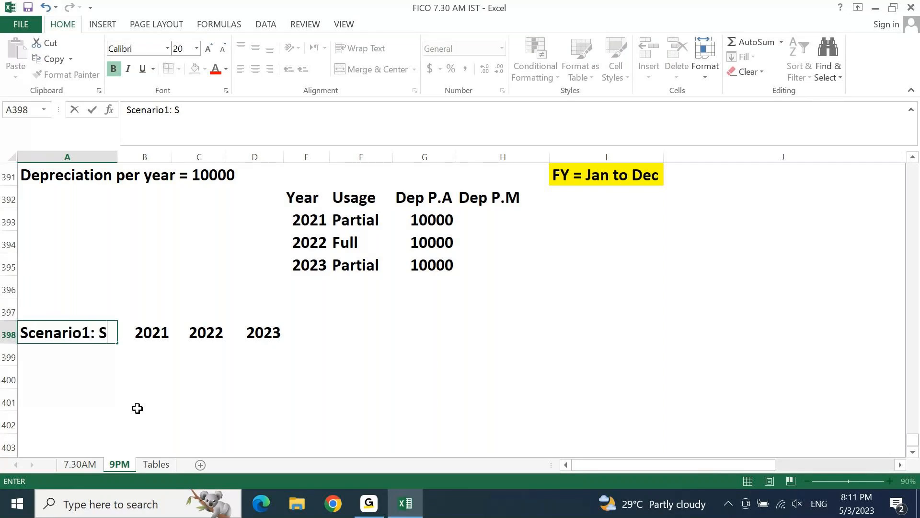
type("LM")
key("Return")
key("Up")
key("alt+o")
key("c")
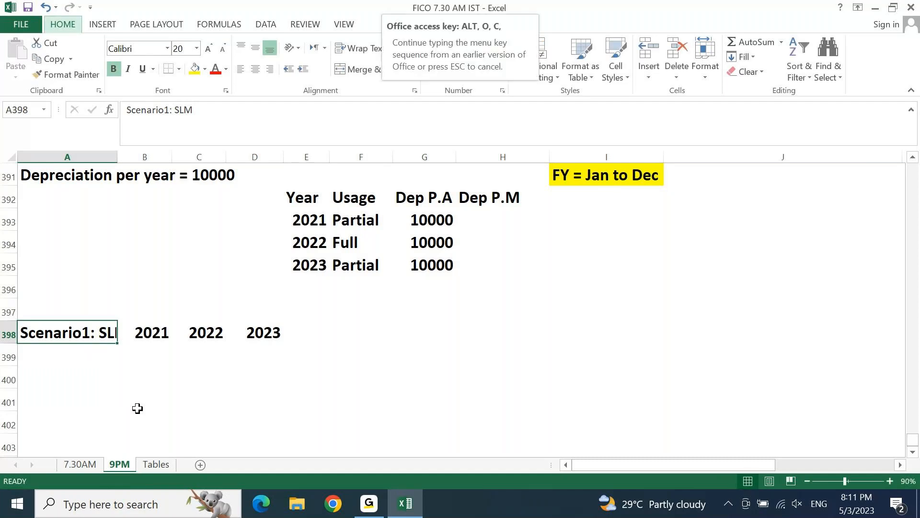
key("a")
Step: Enter "Jan" and "Feb" in A399:A400 and fill the month series down to "Dec" in A410
key("Right")
key("Right")
key("Right")
key("Right")
key("Left")
key("Left")
key("Left")
key("Left")
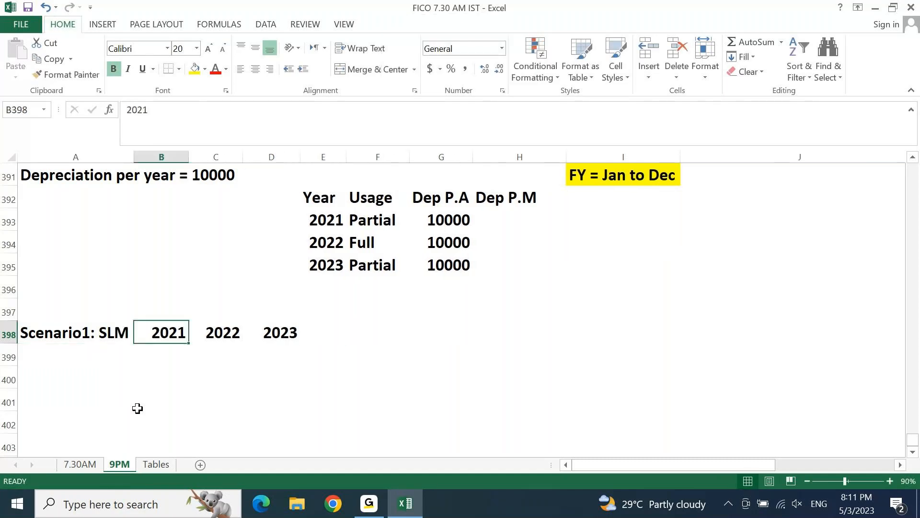
key("Down")
type("Jan")
key("Return")
type("Fe")
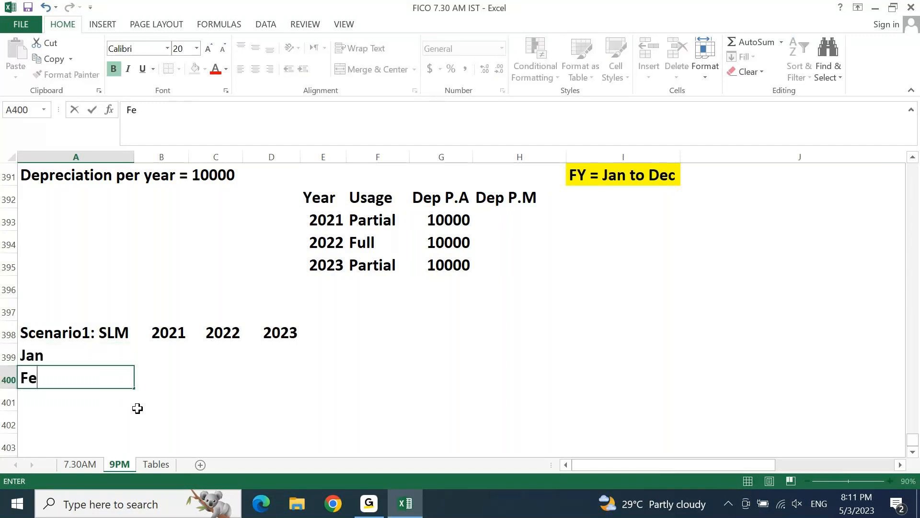
type("b")
key("Up")
key("shift+Down")
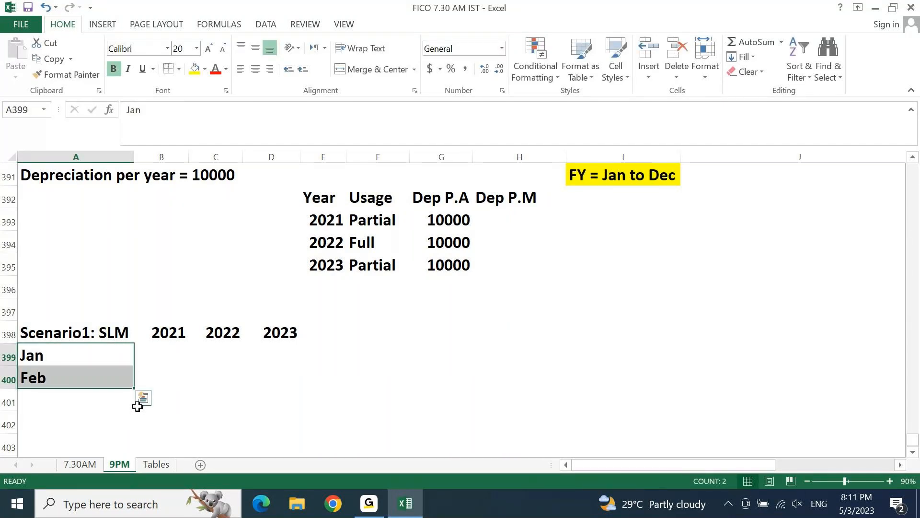
left_click_drag(134, 387, 130, 339)
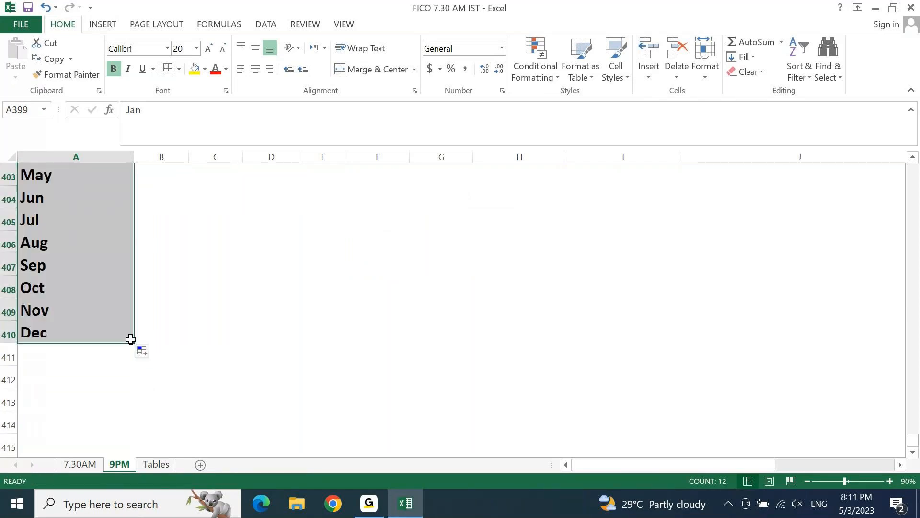
Step: Insert a row above "Jan" in the Scenario1 table and label it "Usage" in A399
key("Up")
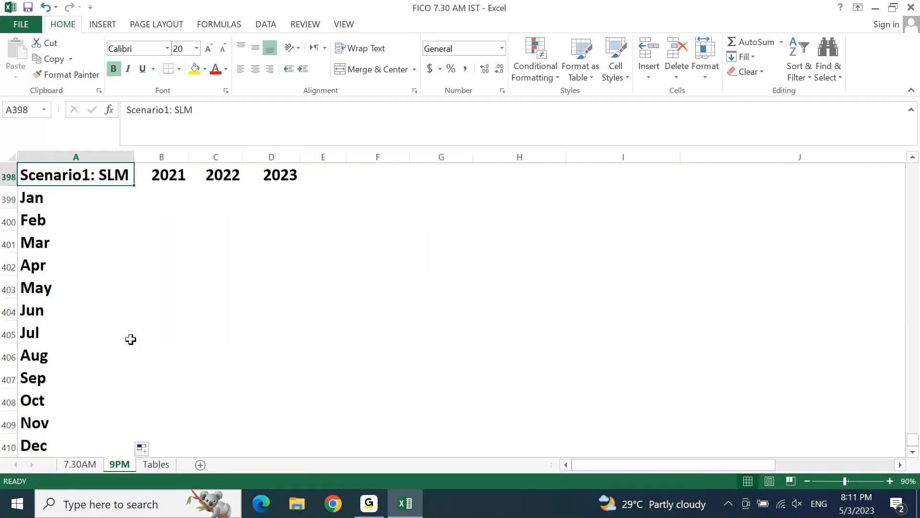
key("Right")
key("Down")
key("Up")
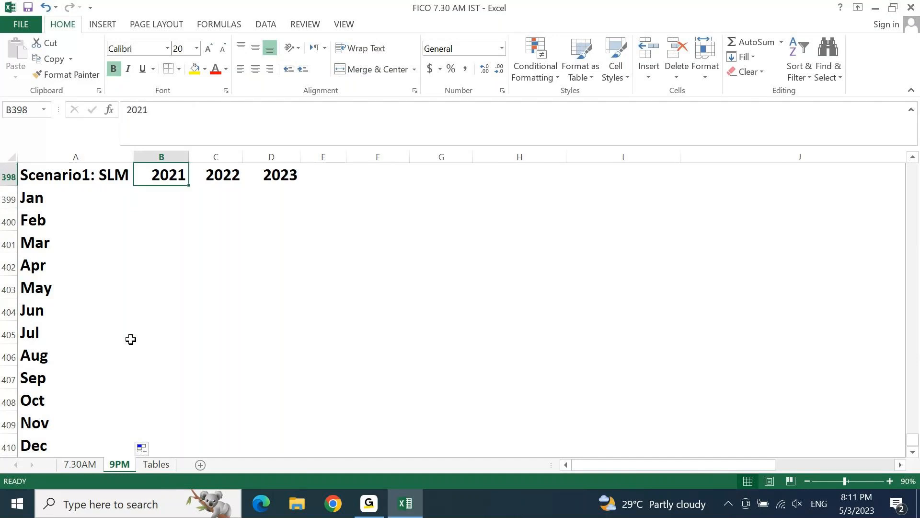
key("Down")
key("shift+space")
key("ctrl+shift+equal")
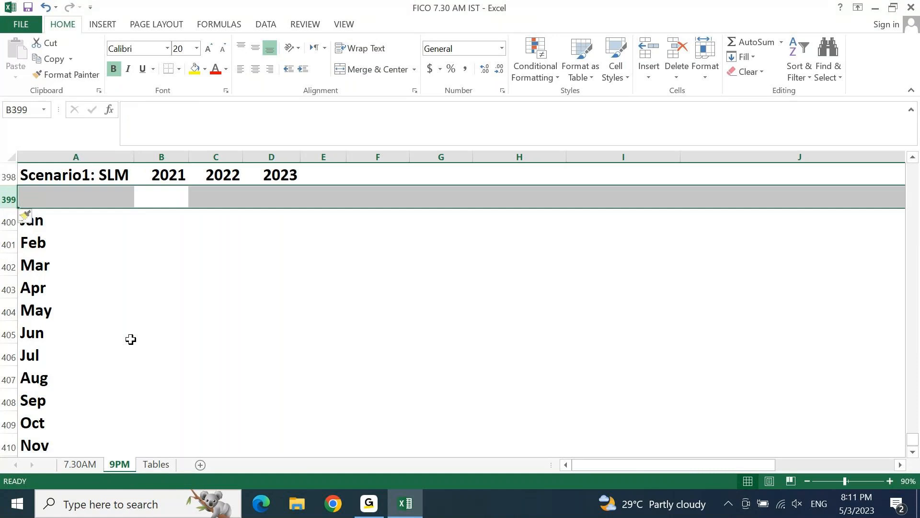
key("Left")
type("Usage")
key("Tab")
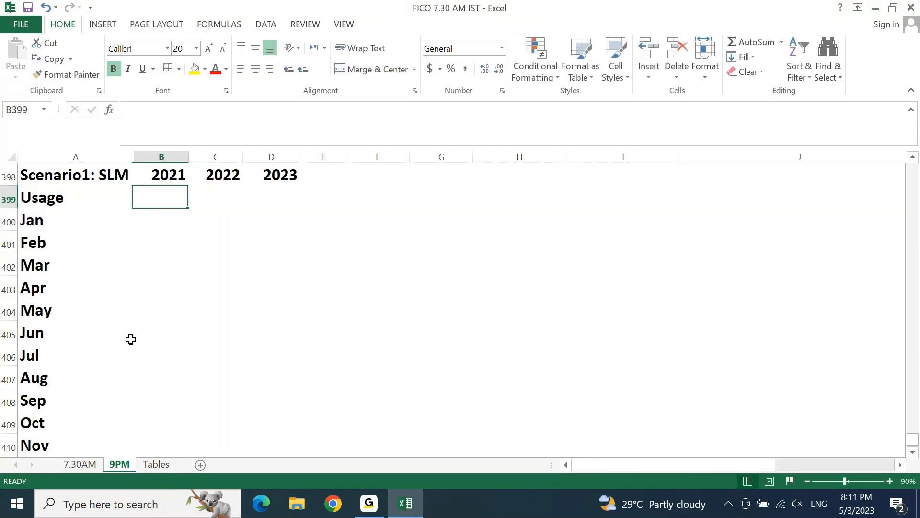
Step: Enter the usage values "Partial", "Full" and "Partial" for 2021, 2022 and 2023 in B399:D399
type("Partial")
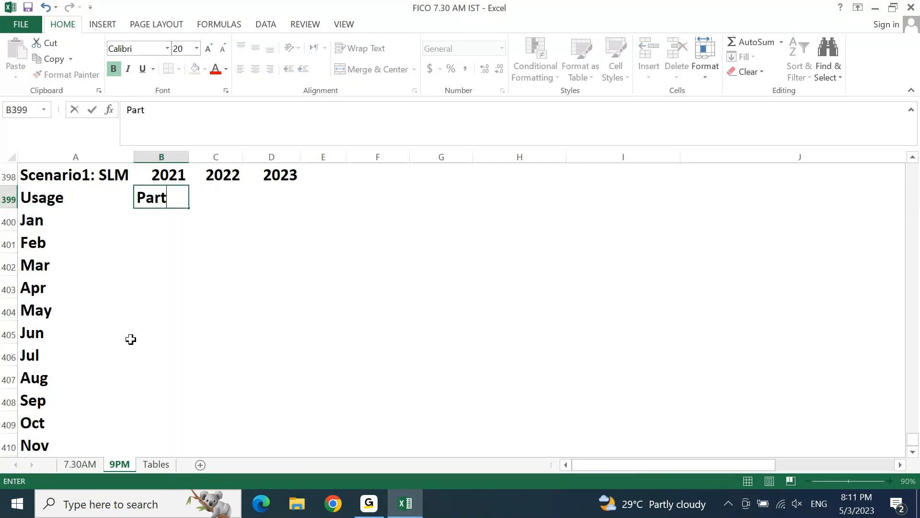
key("Tab")
type("Full")
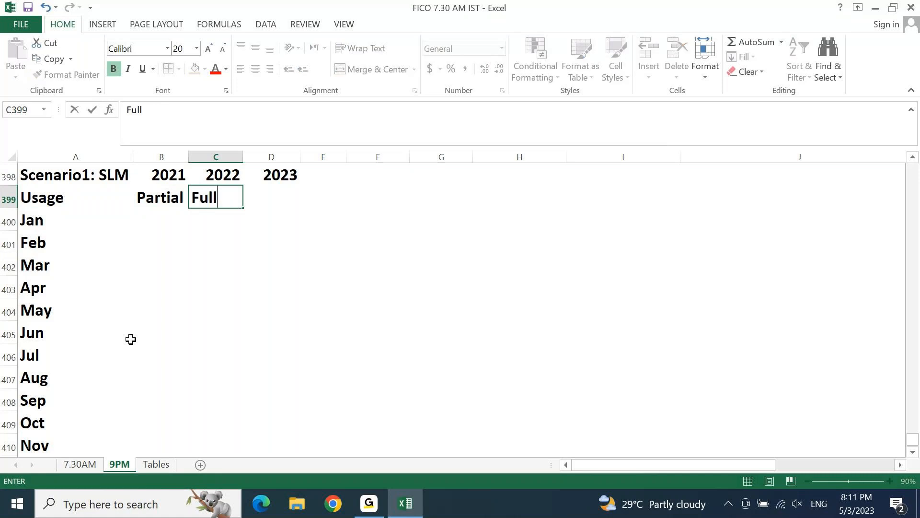
key("Tab")
type("Part")
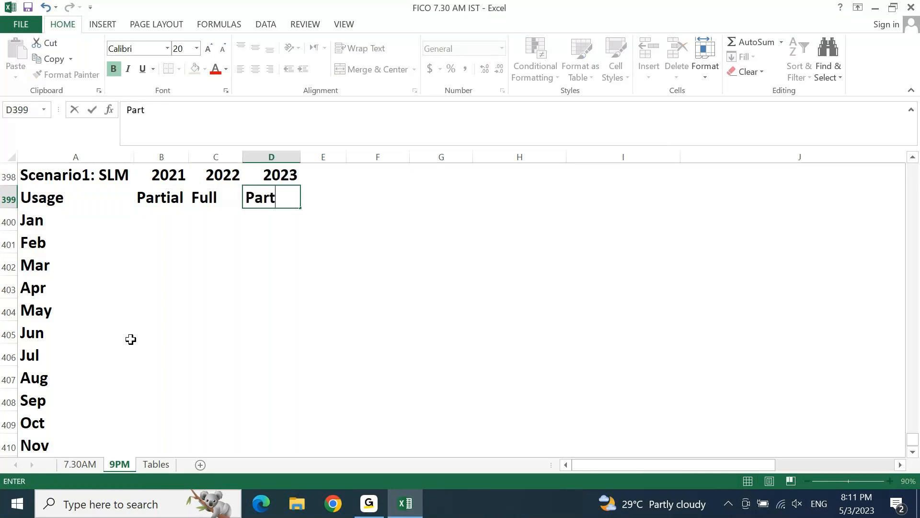
type("ial")
key("Return")
Step: Review the Scenario1 month layout together with the depreciation table above it
key("Up")
key("Up")
key("Up")
key("Up")
key("Up")
key("Up")
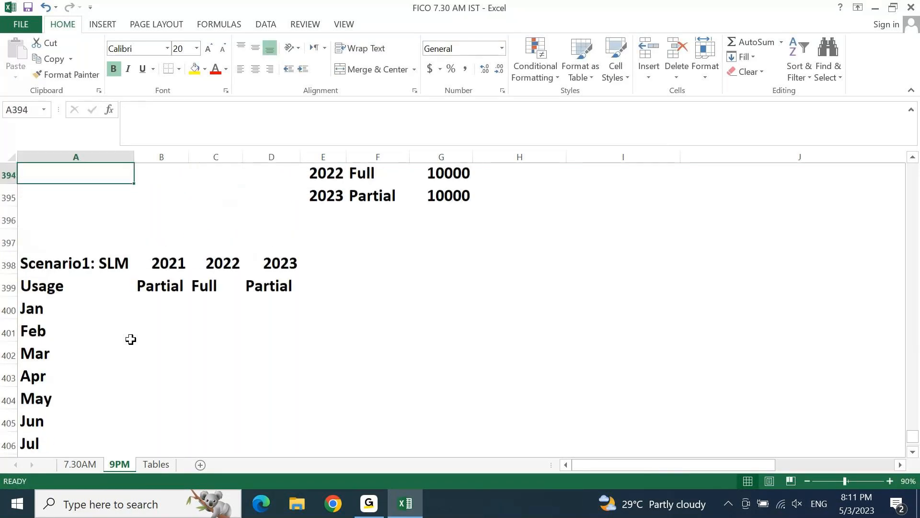
key("Up")
key("Up")
key("Up")
key("Up")
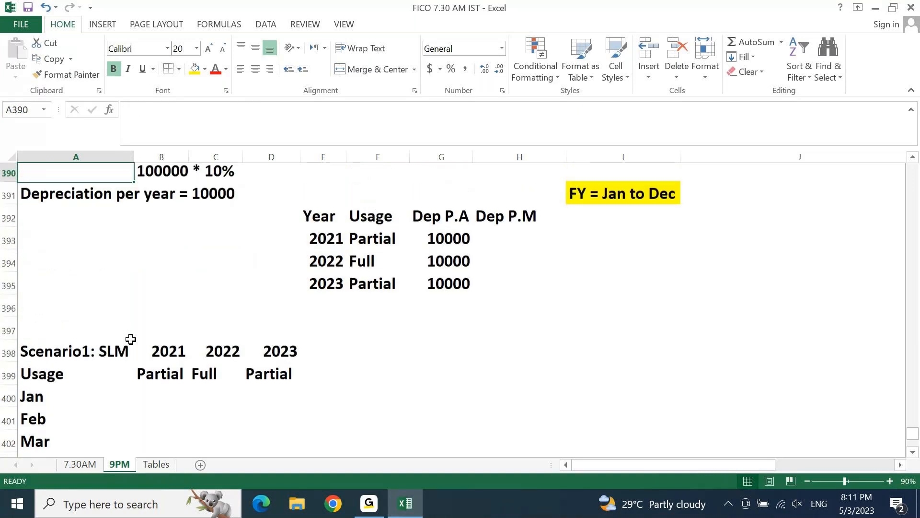
key("Down")
key("Down")
key("Down")
key("Down")
key("Down")
key("Down")
key("Down")
key("Down")
key("Down")
key("Down")
key("Down")
key("Down")
key("Down")
key("Down")
key("Down")
key("Down")
key("Down")
key("Down")
key("Up")
key("Up")
key("Up")
key("Up")
key("Up")
key("Up")
key("Up")
key("Up")
key("Up")
key("Up")
key("Up")
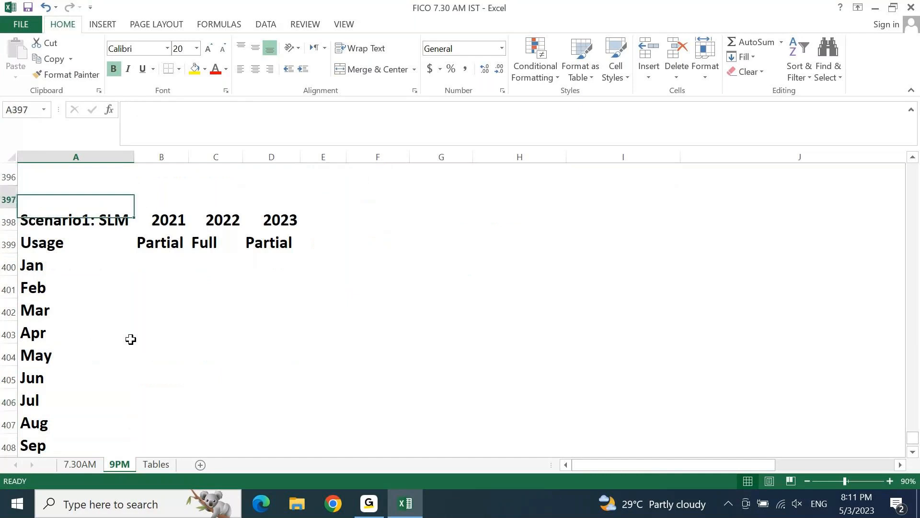
Step: Examine the year headings and usage entries of the Scenario1: SLM table
key("Right")
key("Down")
key("Down")
key("Left")
key("Up")
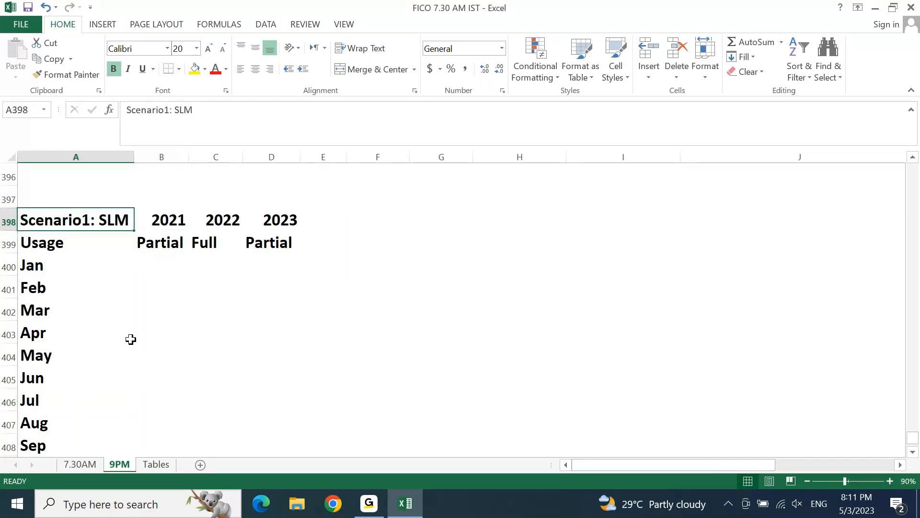
key("Down")
key("Right")
key("Right")
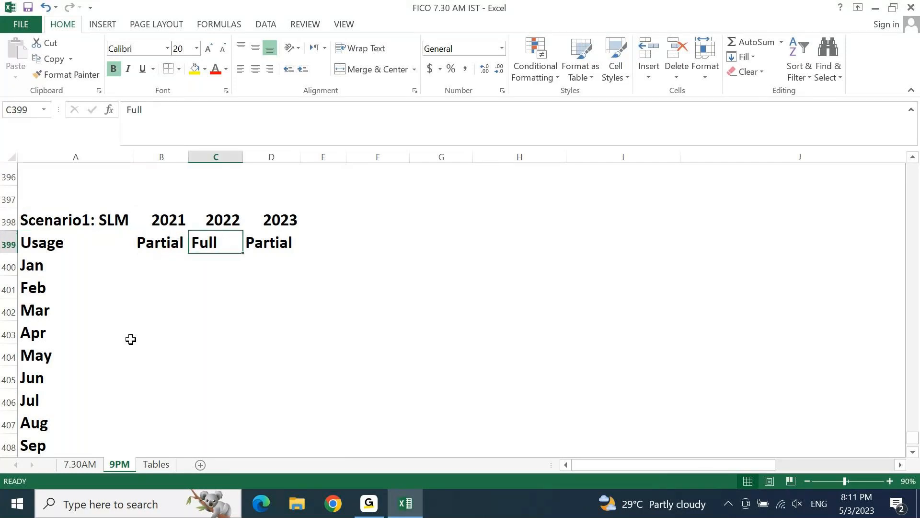
key("Left")
key("Up")
key("Down")
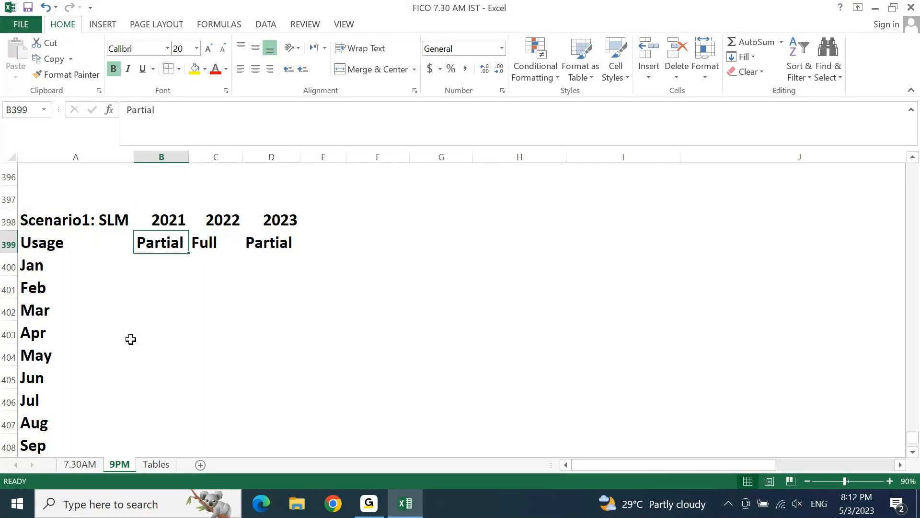
key("Up")
key("Right")
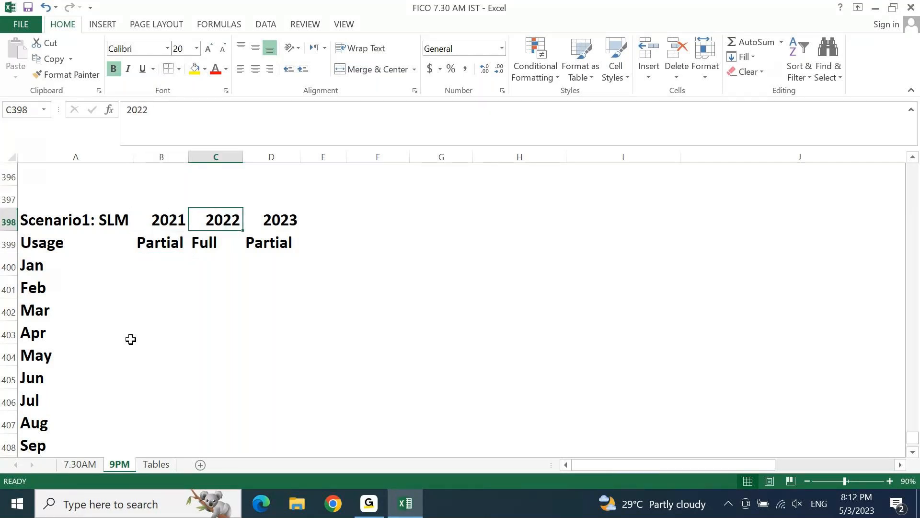
Step: Insert a row above "Jan" in the Scenario1 table and label it "Dep P.A" in A400
key("Down")
key("Left")
key("Down")
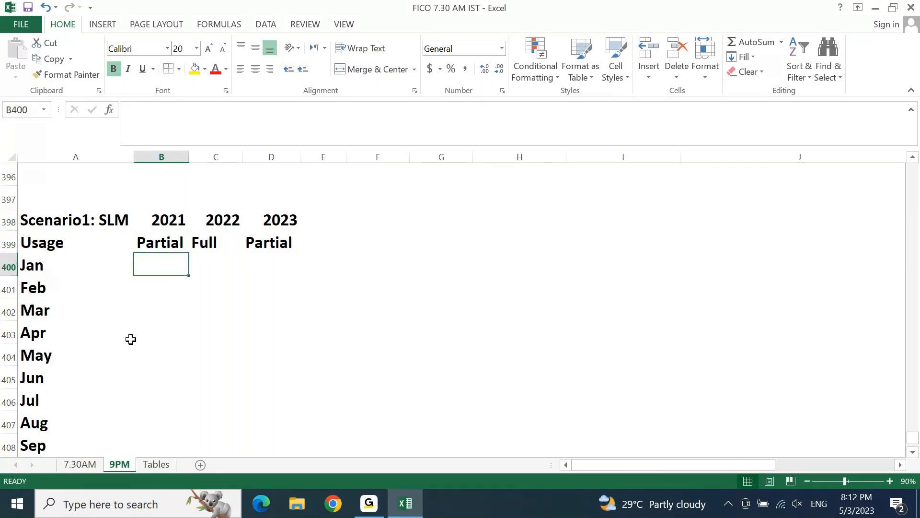
key("shift+space")
key("ctrl+shift+equal")
key("Left")
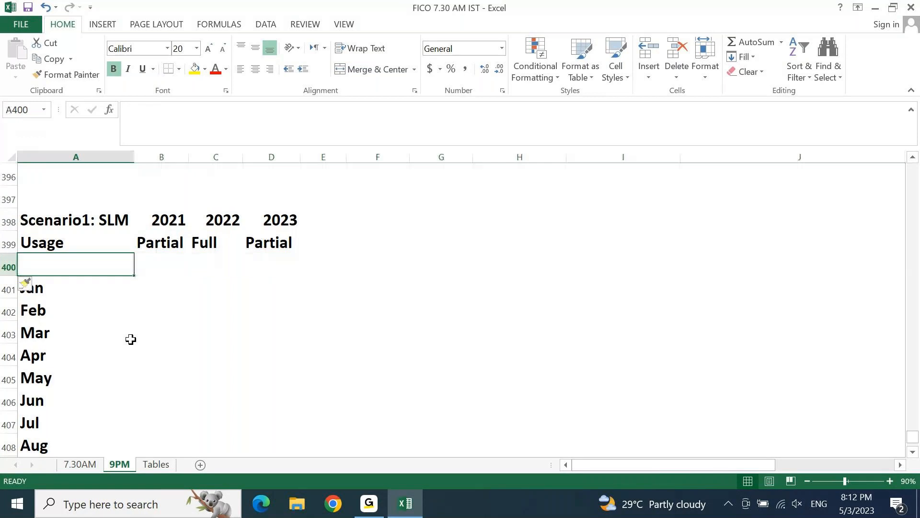
type("Dep P/")
key("BackSpace")
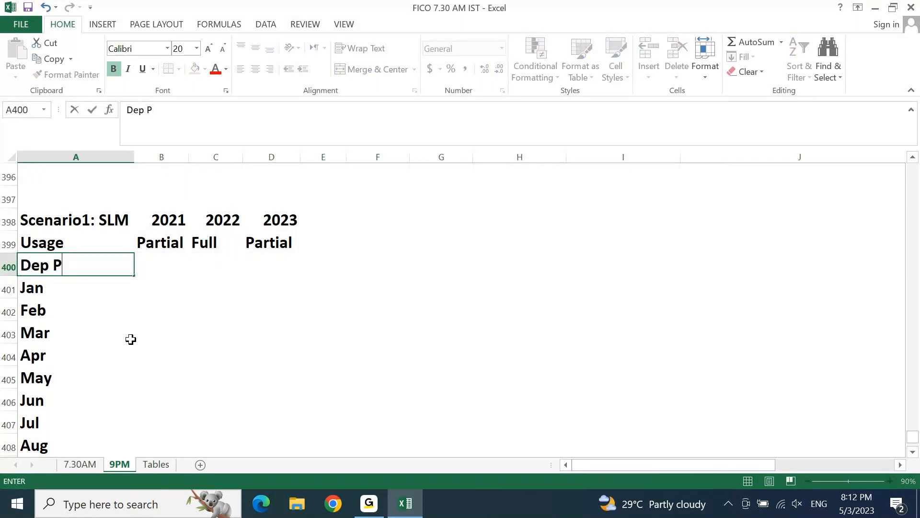
type(".A")
key("Tab")
Step: Enter a yearly depreciation of 10000 for 2021, 2022 and 2023 in B400:D400
type("10000")
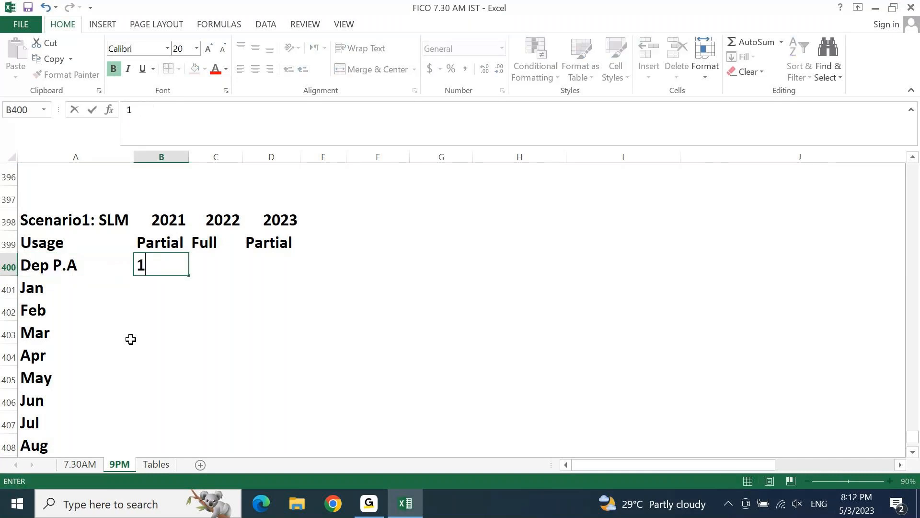
key("Tab")
type("10000")
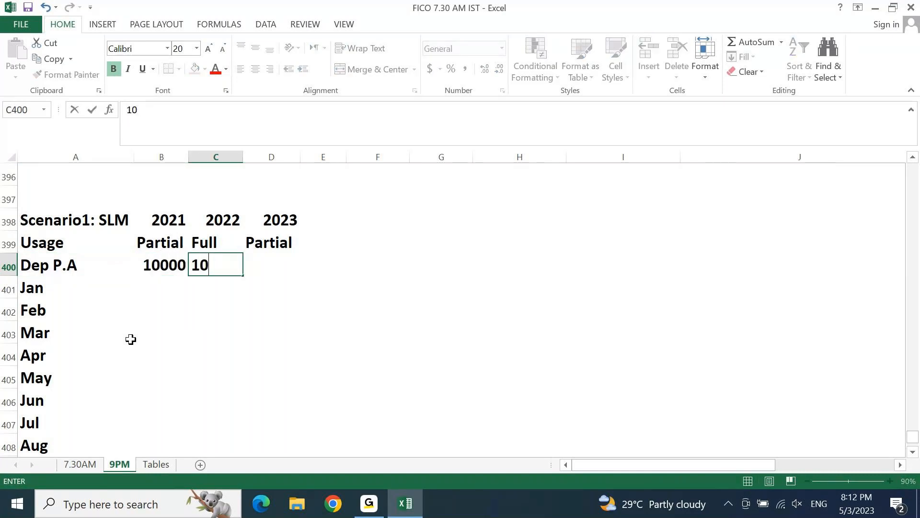
key("Tab")
type("10000")
key("ctrl+Return")
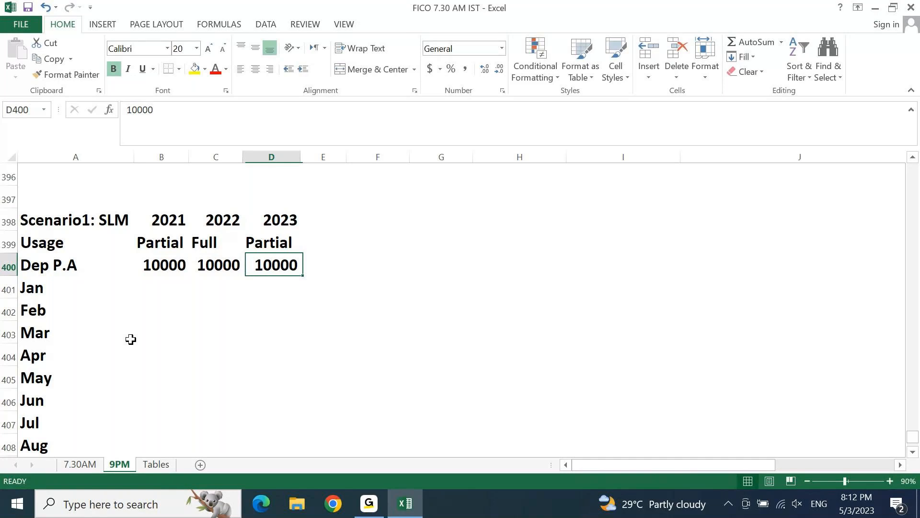
Step: Fill the Scenario1 header rows A398:D400 with yellow and apply all borders to them
key("Home")
key("Up")
key("Up")
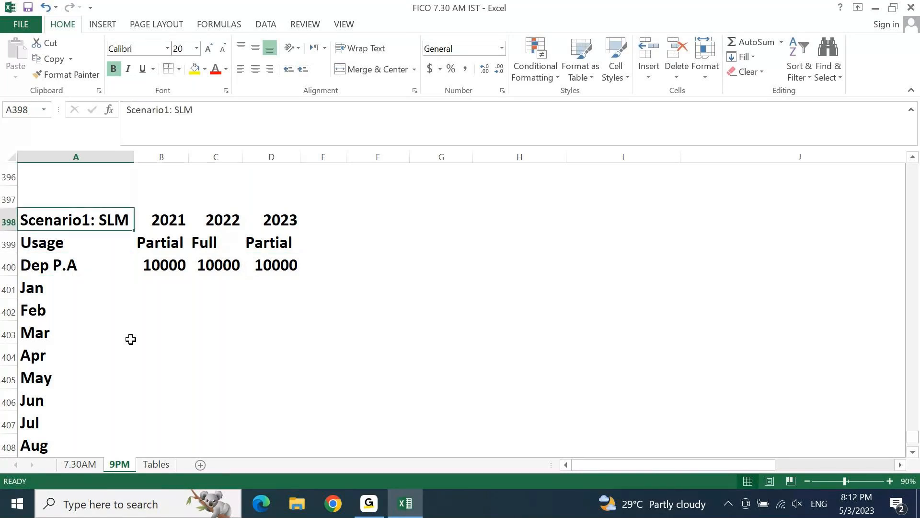
key("shift+Right")
key("shift+Right")
key("shift+Right")
key("shift+Down")
key("shift+Down")
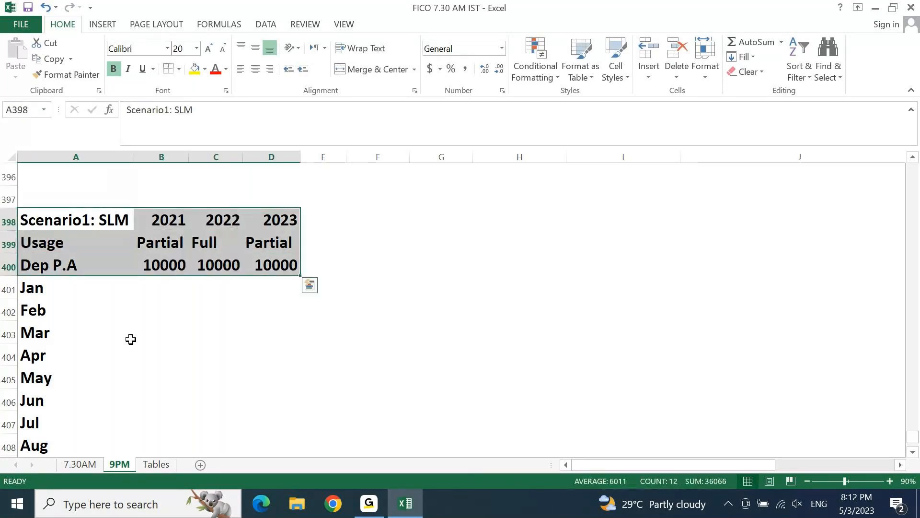
left_click(194, 70)
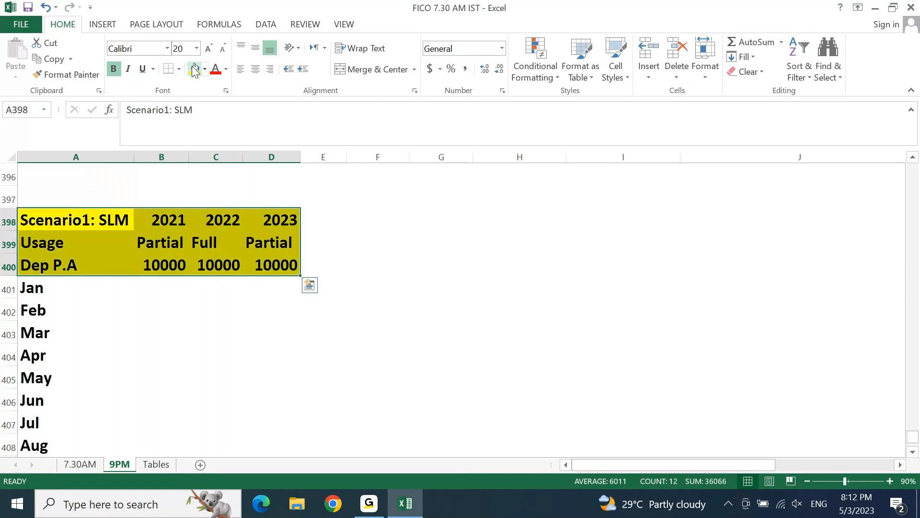
key("alt+h")
key("b")
key("a")
Step: Apply all borders to the whole Scenario1 table through the "Dec" row, A398:D412
key("shift+Down")
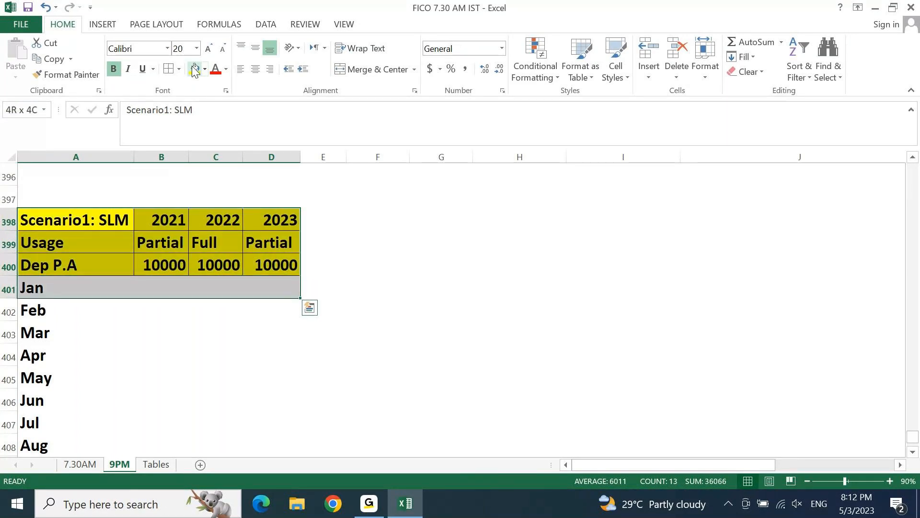
key("shift+Down")
key("shift+Down")
key("shift+Down")
key("shift+Down")
key("shift+Down")
key("shift+Down")
key("shift+Down")
key("shift+Down")
key("shift+Down")
key("shift+Down")
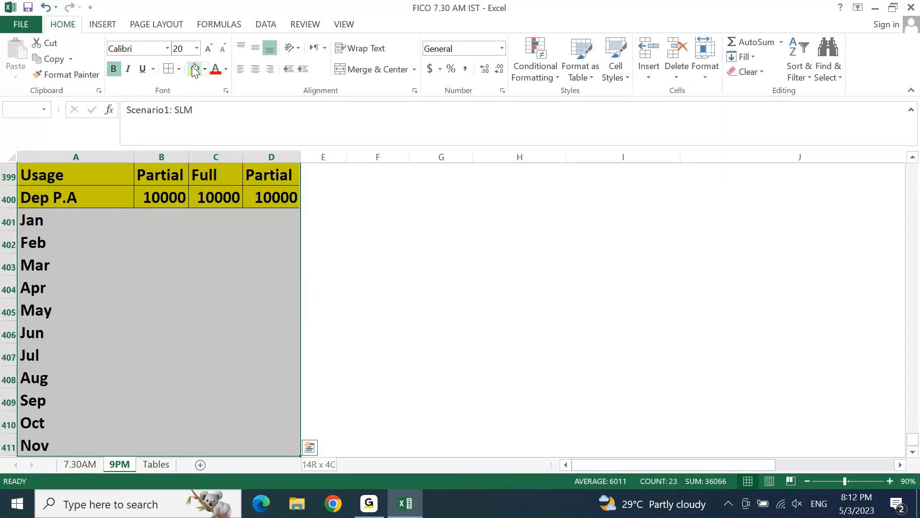
key("shift+Down")
key("alt+h")
key("b")
key("a")
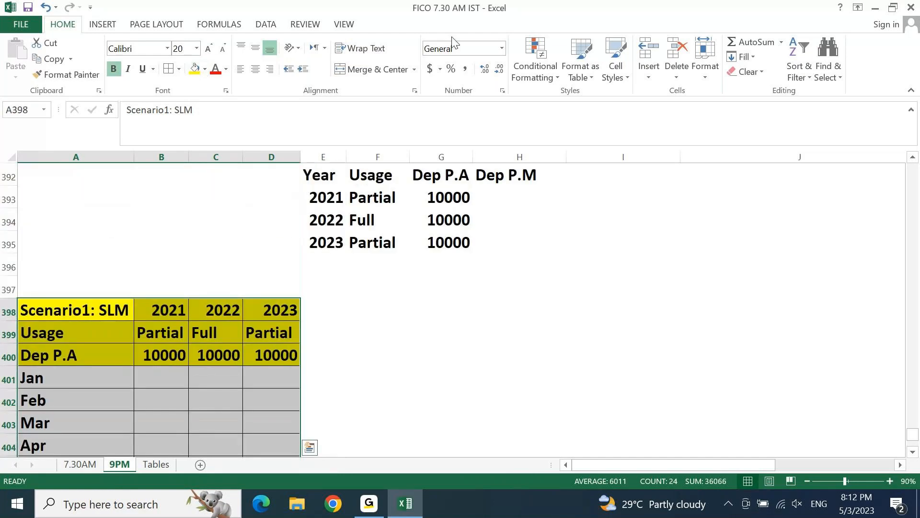
Step: Review the complete Scenario1 table from the year headings to the "Dec" row at 70% zoom
left_click(807, 480)
left_click(808, 480)
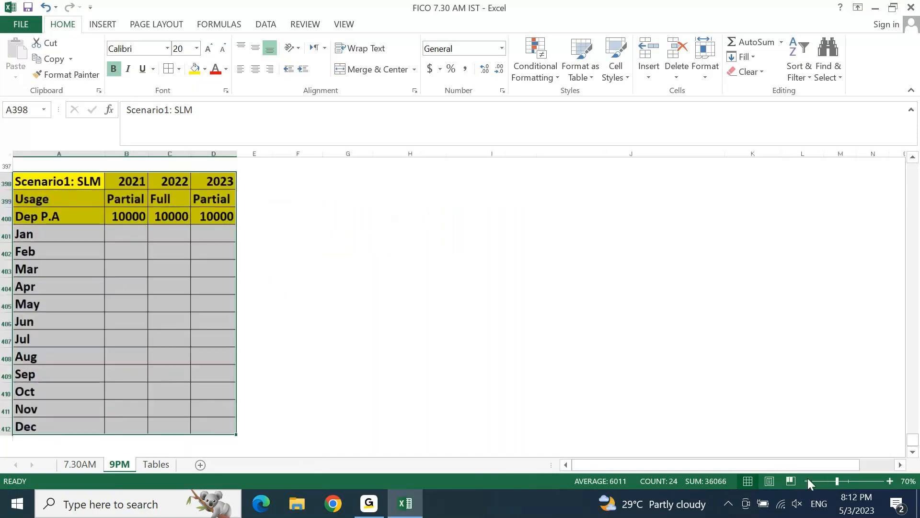
left_click(569, 381)
key("Home")
key("Down")
key("Down")
key("Down")
key("Down")
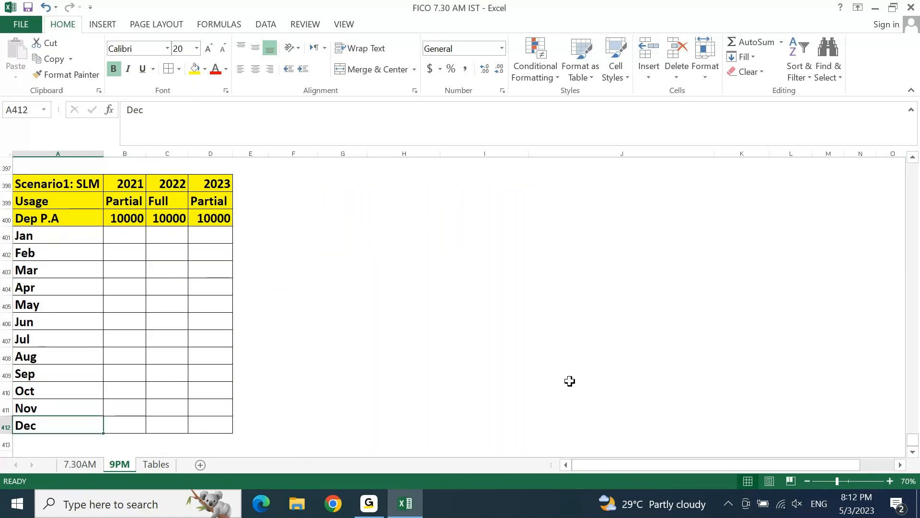
key("ctrl+Up")
key("Down")
key("Down")
key("Right")
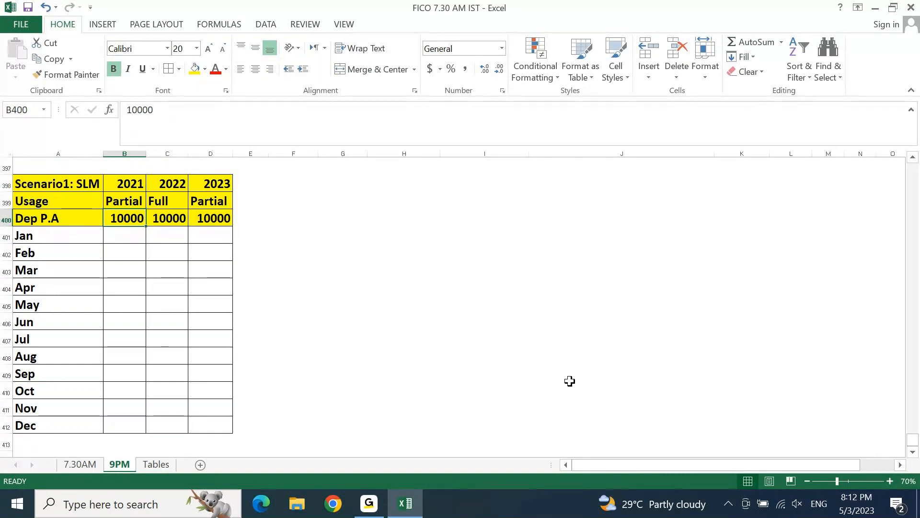
key("Up")
key("Up")
key("Right")
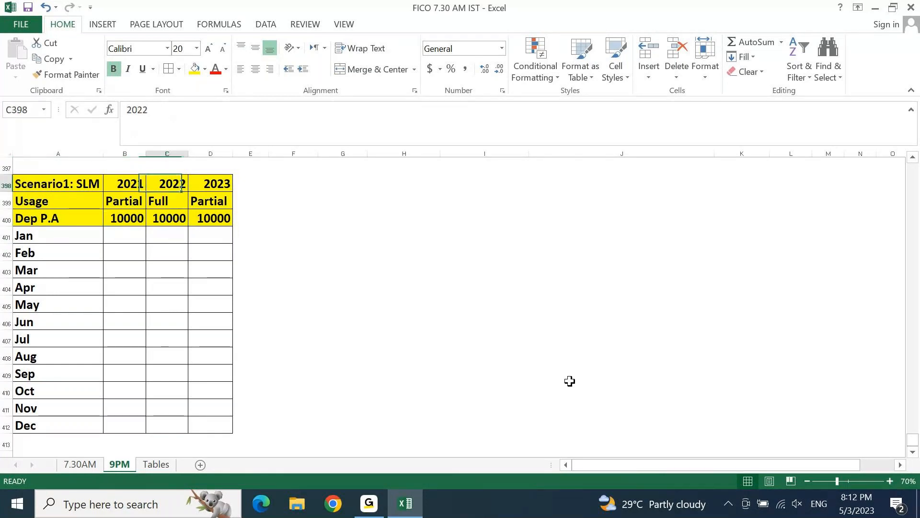
key("Right")
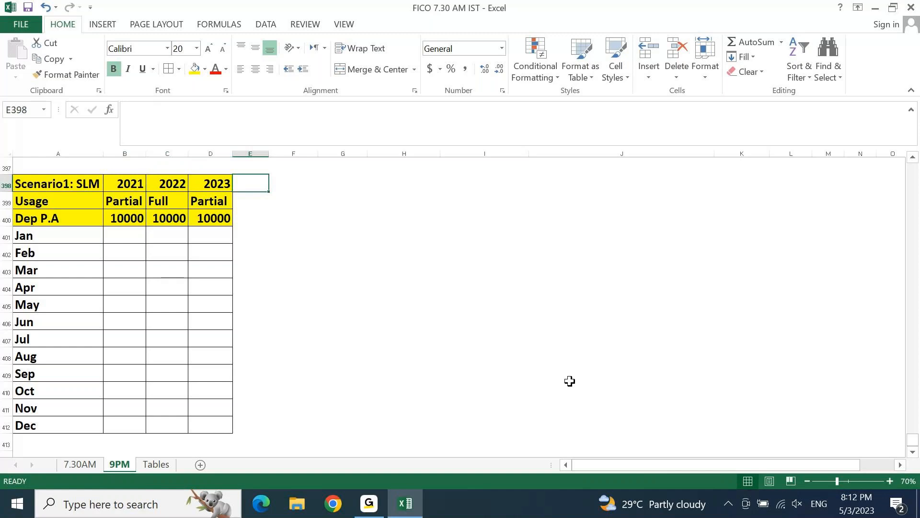
Step: Enter the text note "100000 * 10% SLM" in A397, directly above the Scenario1 table
key("Left")
key("Up")
key("Left")
key("Left")
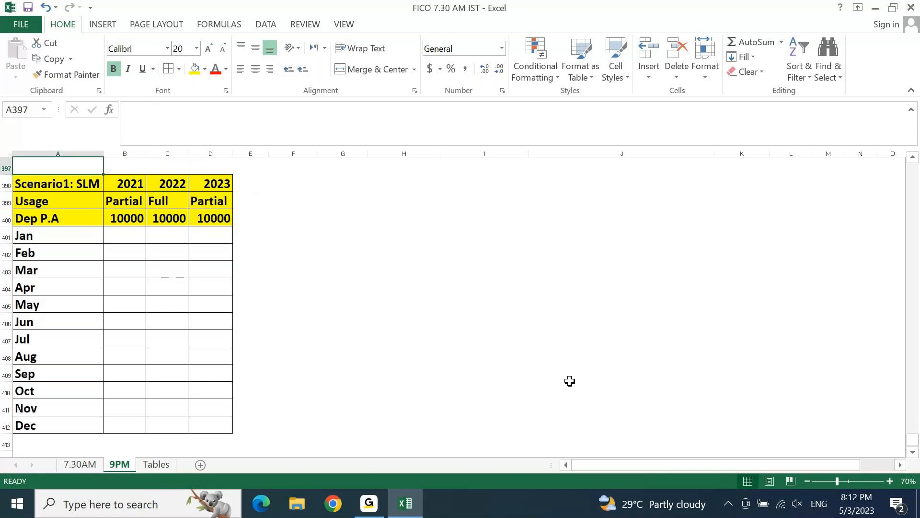
type("' 100000")
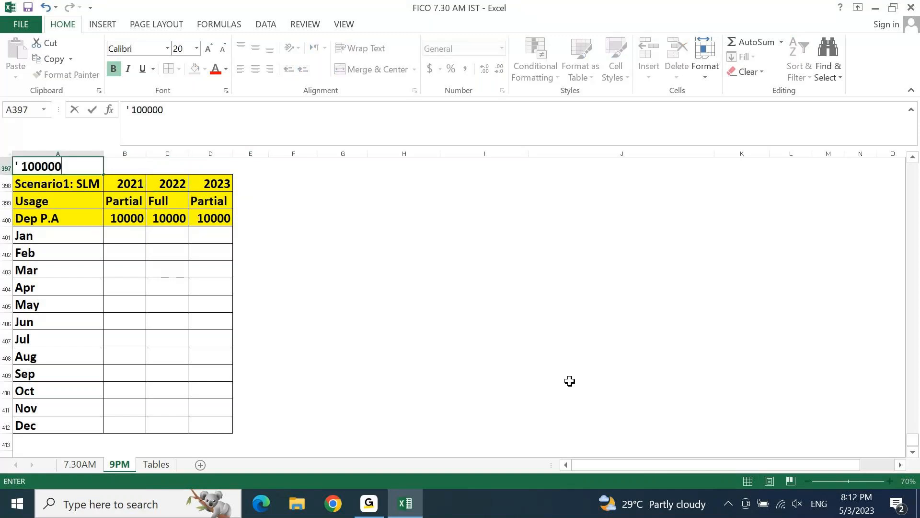
type(" * 10")
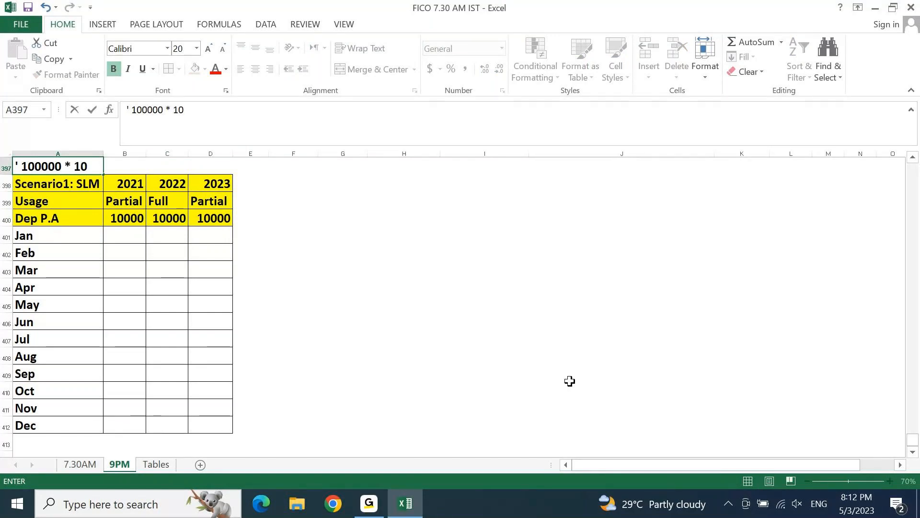
type("% SLM")
key("Return")
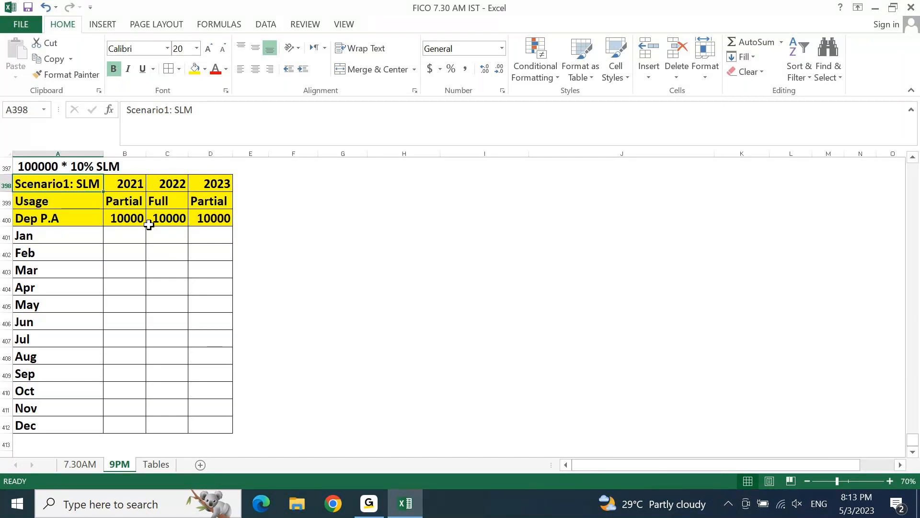
Step: Examine the 2021 usage and yearly depreciation entries in the Scenario1 table
left_click_drag(124, 183, 127, 215)
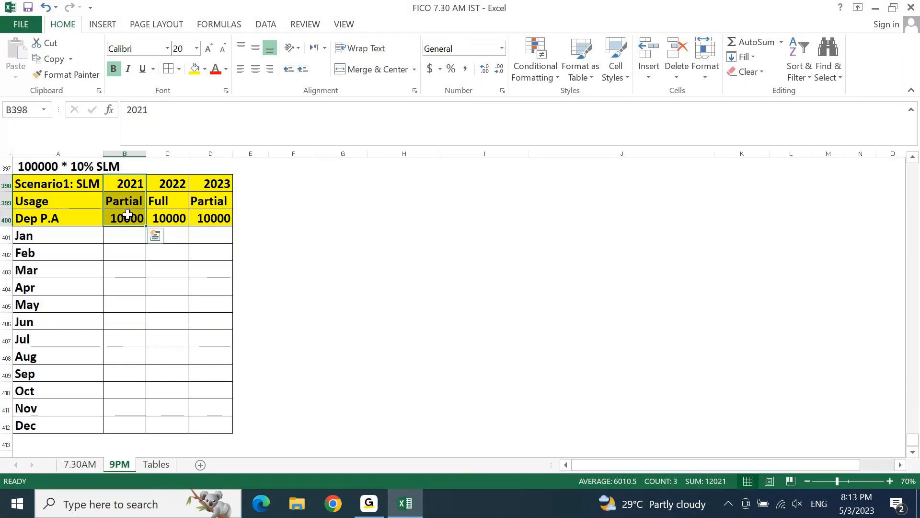
left_click(267, 242)
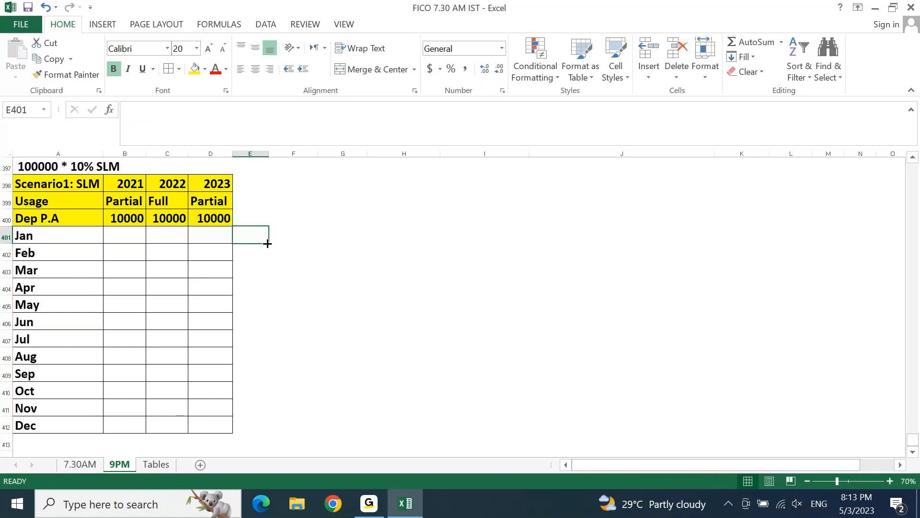
left_click(134, 218)
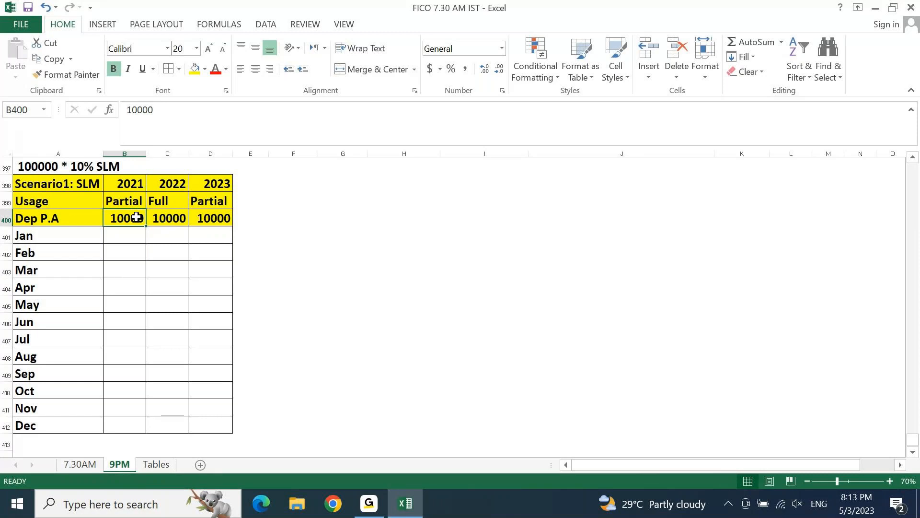
key("Left")
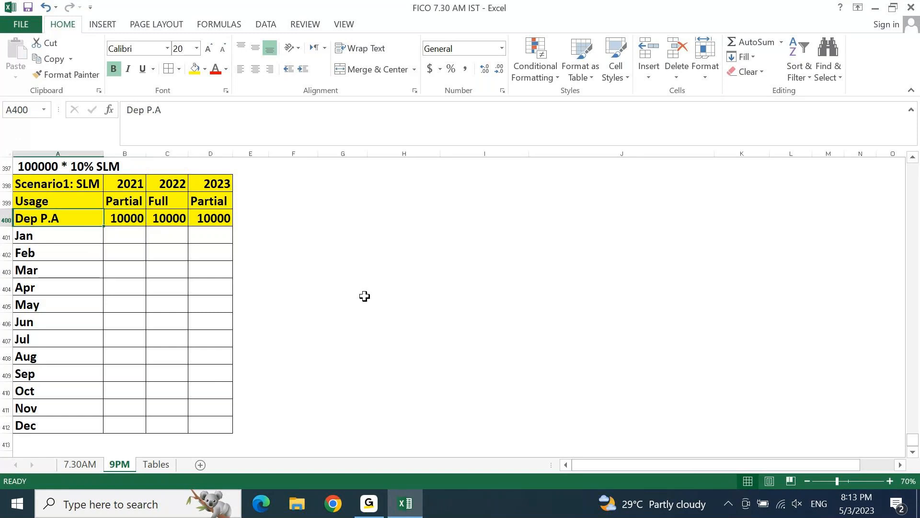
key("Down")
key("Right")
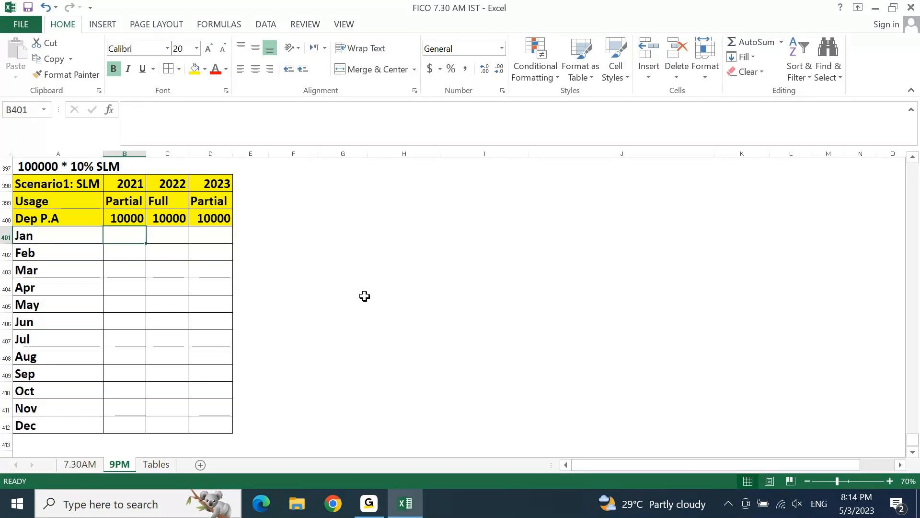
key("Up")
key("Up")
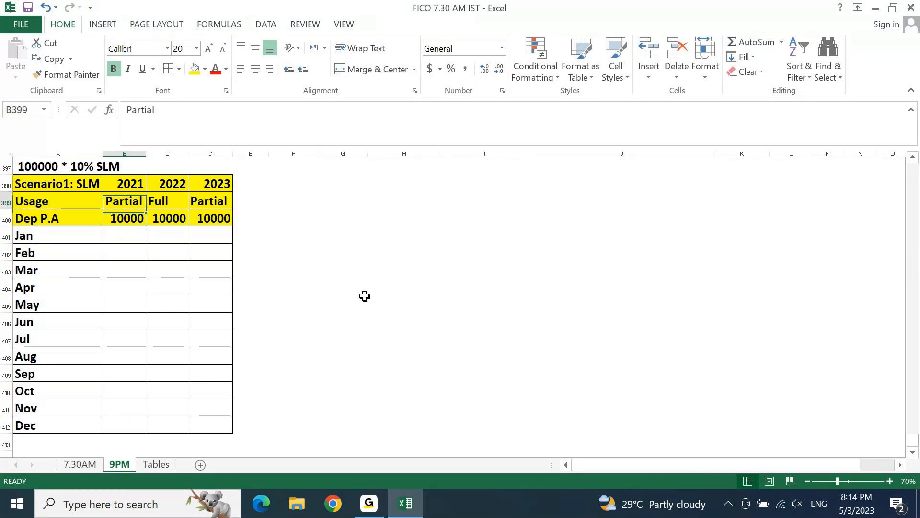
Step: Add the heading "Days" in E398, beside the 2023 column of the Scenario1 table
key("Up")
key("Right")
key("Right")
key("Right")
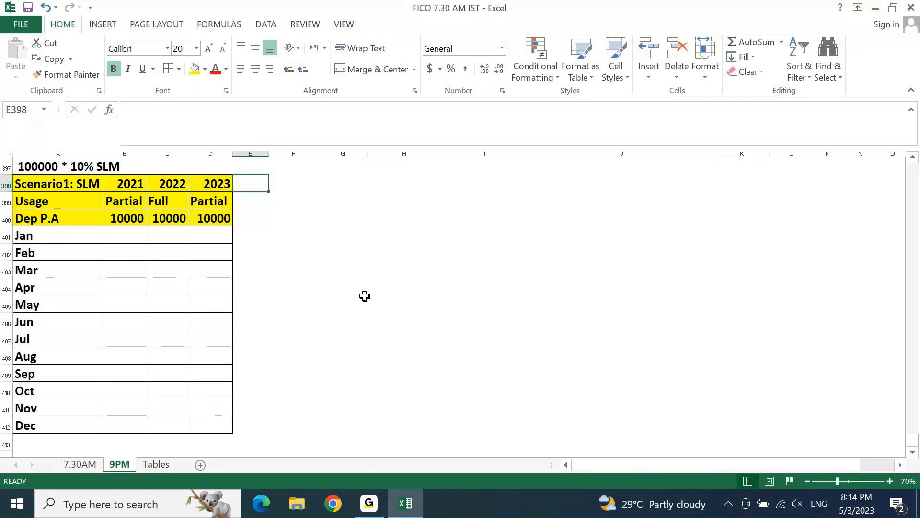
type("Days")
key("Return")
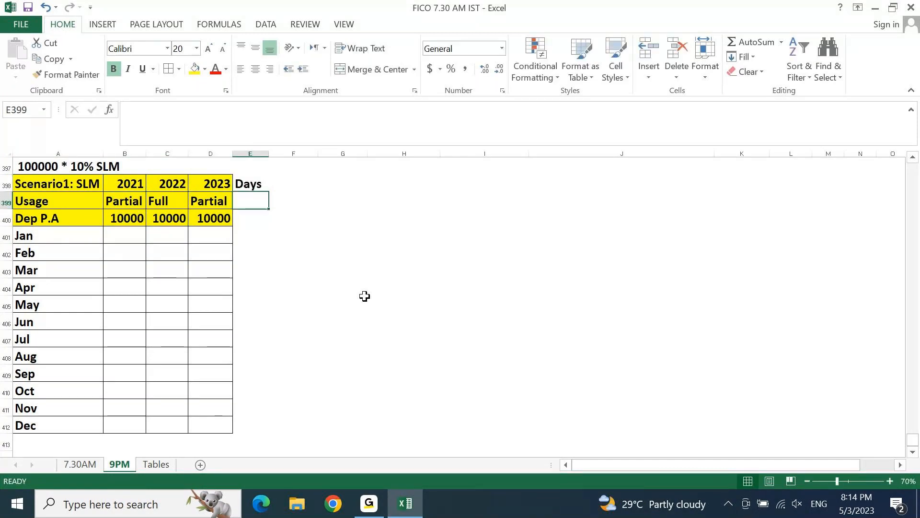
Step: Merge and center the "Days" heading across E398:E400 and align it vertically to the middle
key("Up")
key("shift+Down")
key("shift+Down")
left_click(257, 68)
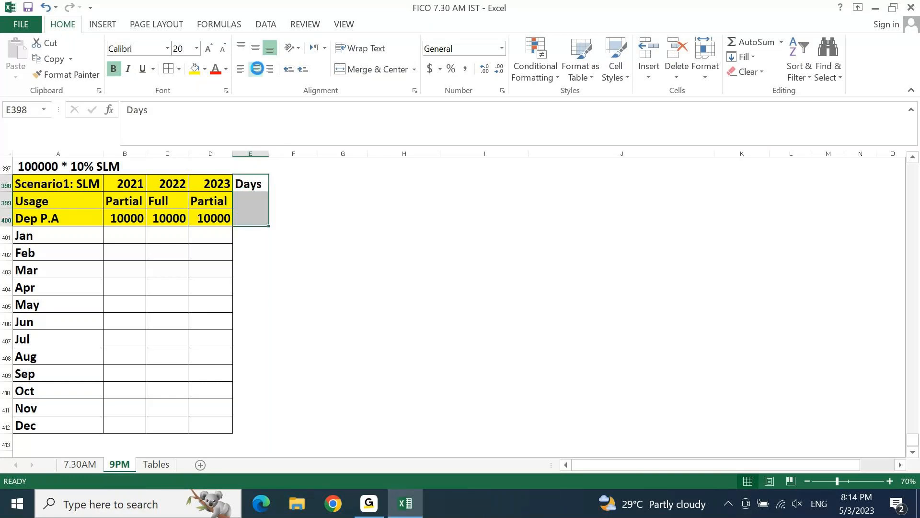
left_click(376, 69)
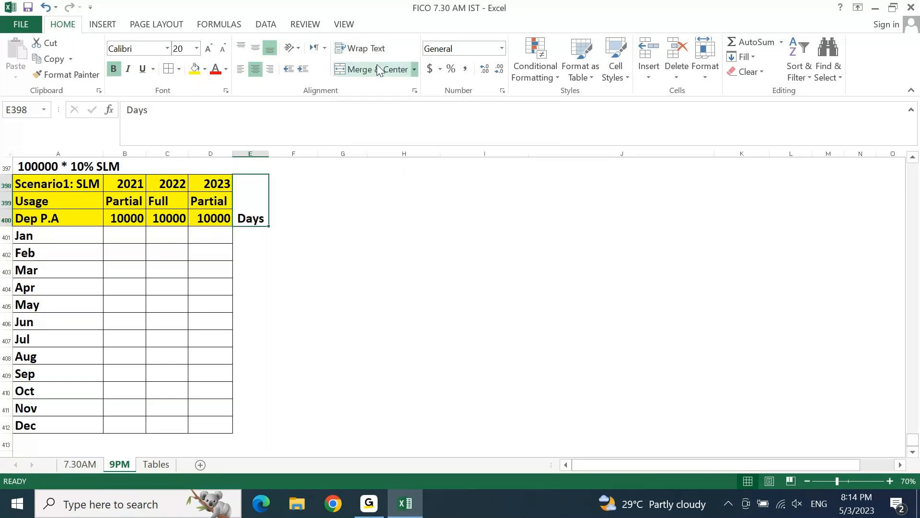
left_click(255, 50)
Step: Enter the day counts 31 for January and 28 for February in E401:E402 of the Days column
key("Down")
type("31")
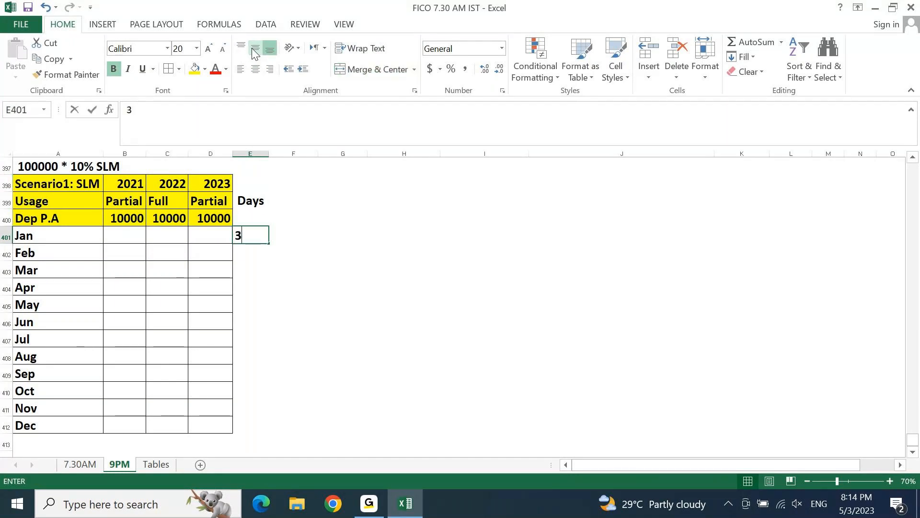
key("Return")
type("28")
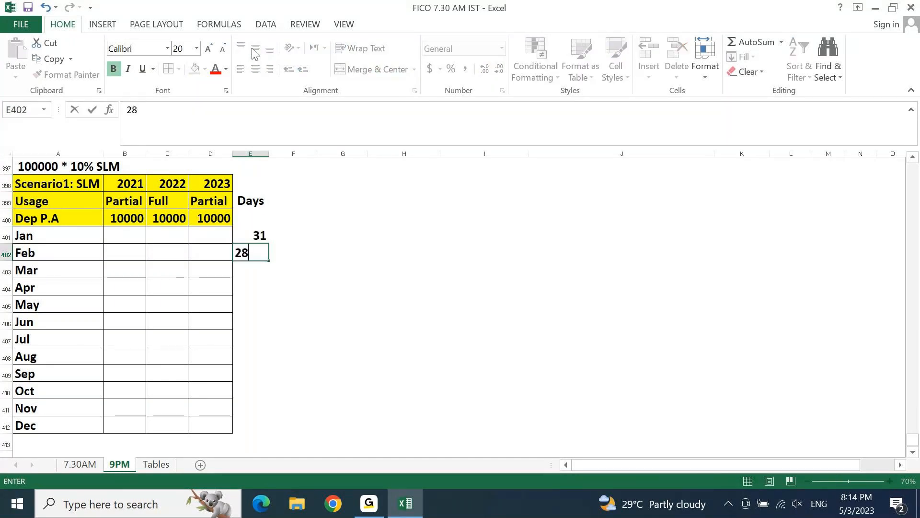
key("Return")
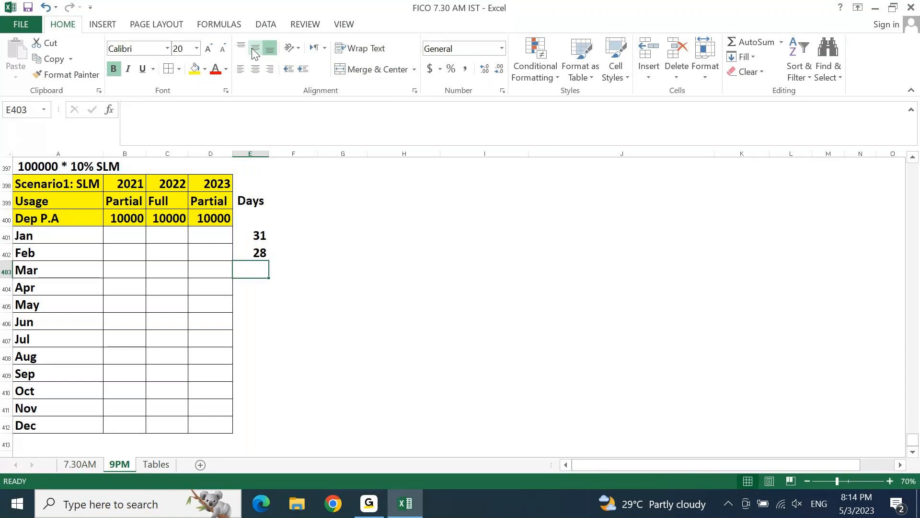
Step: Try 29 as February's day count in E402 and restore it to 28
key("Up")
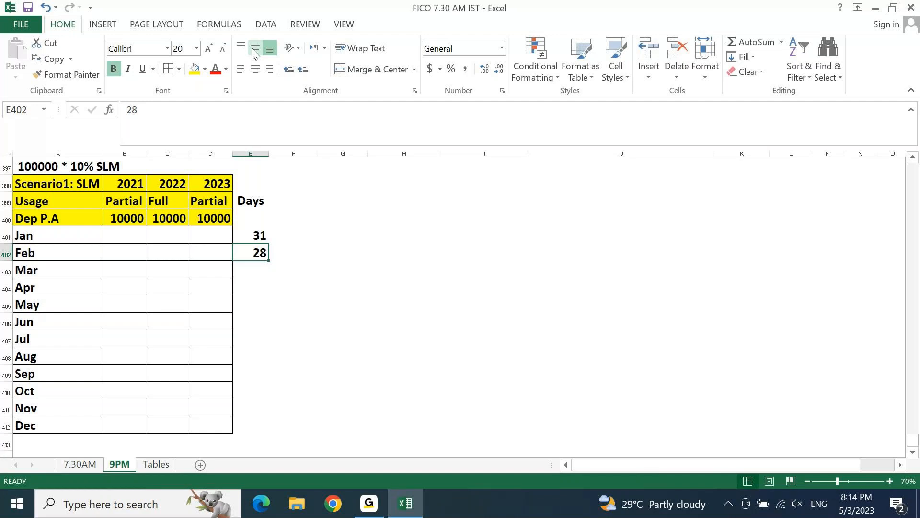
type("29")
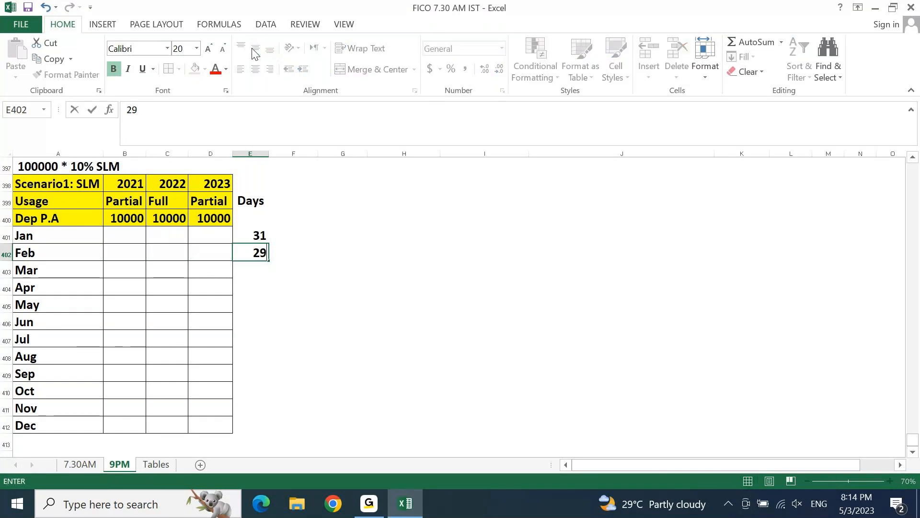
key("Return")
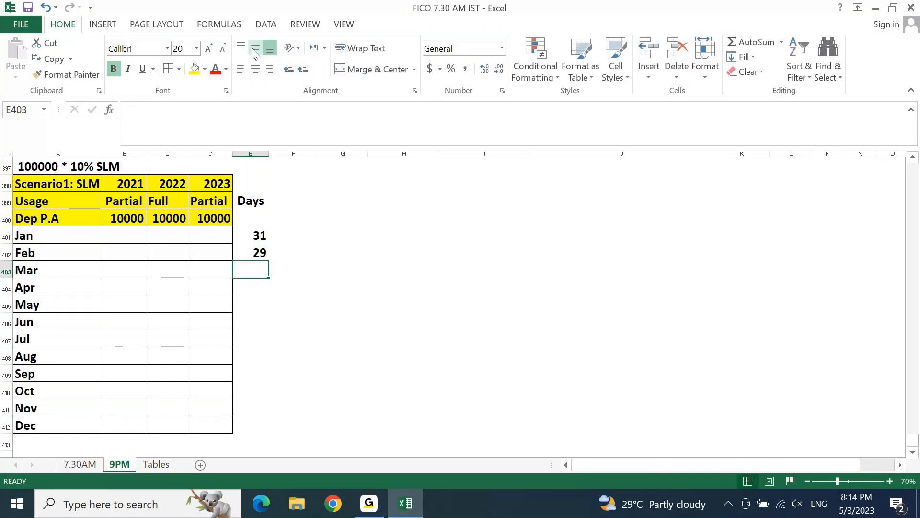
key("Up")
type("28")
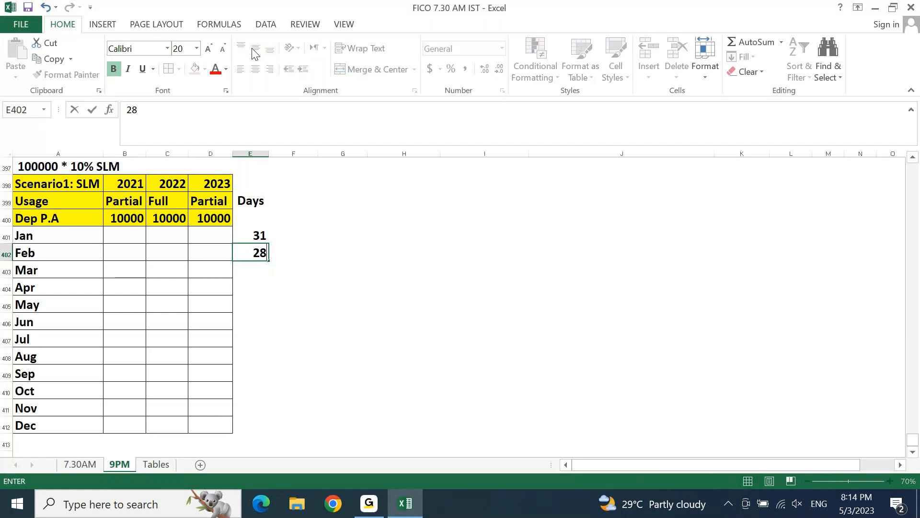
key("Return")
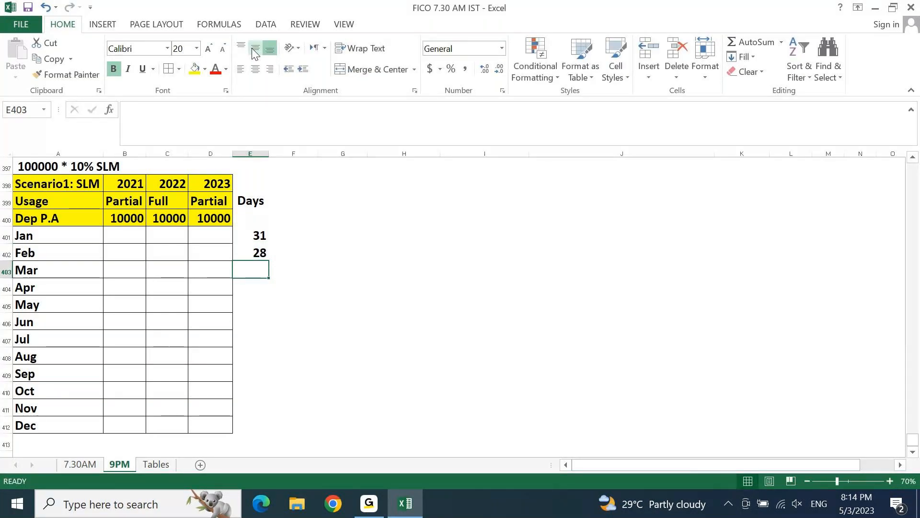
Step: Enter the day counts 31, 30, 31, 30, 31 and 31 for March to August in E403:E408
type("31")
key("Return")
type("39")
key("BackSpace")
type("0")
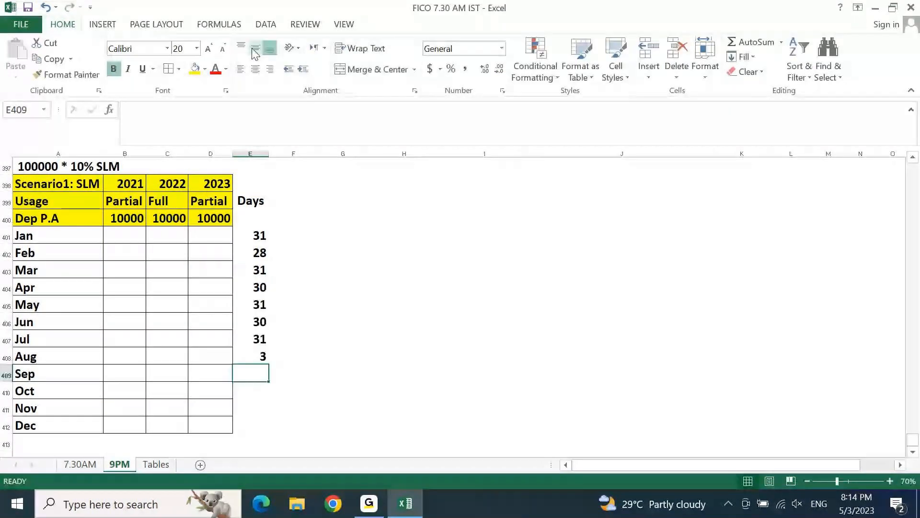
Step: Enter the day counts 30, 31, 30 and 31 for September to December in E409:E412
type("30")
key("Return")
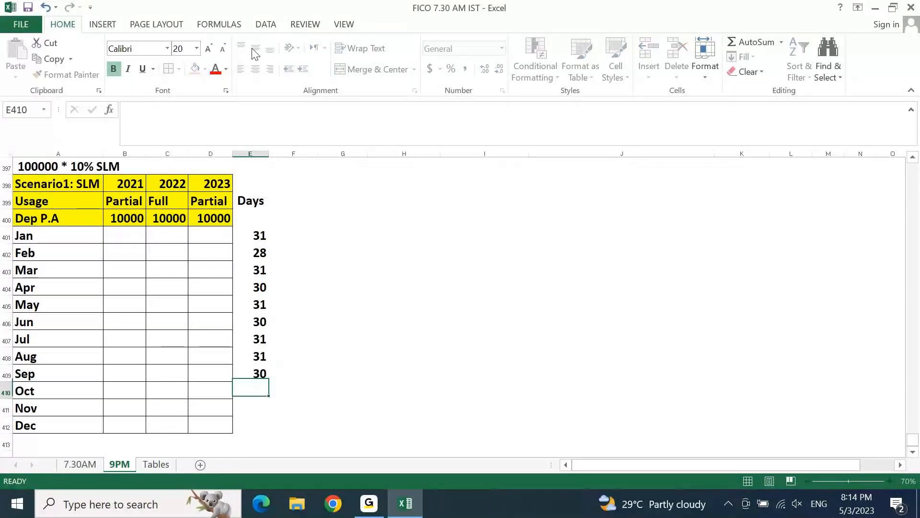
type("31")
key("Return")
type("30")
key("Return")
type("31")
key("Return")
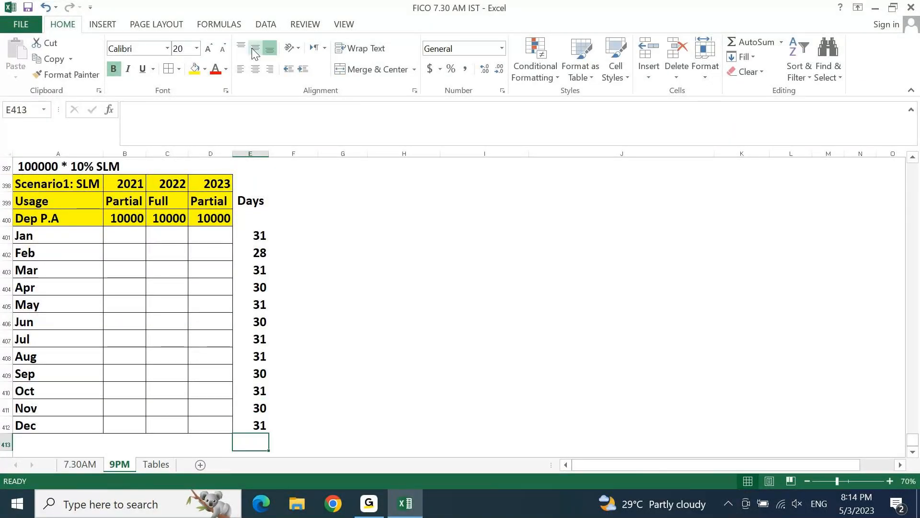
Step: Fill the merged Days heading with yellow to match the table's other header cells
key("ctrl+Up")
key("ctrl+Up")
key("ctrl+Up")
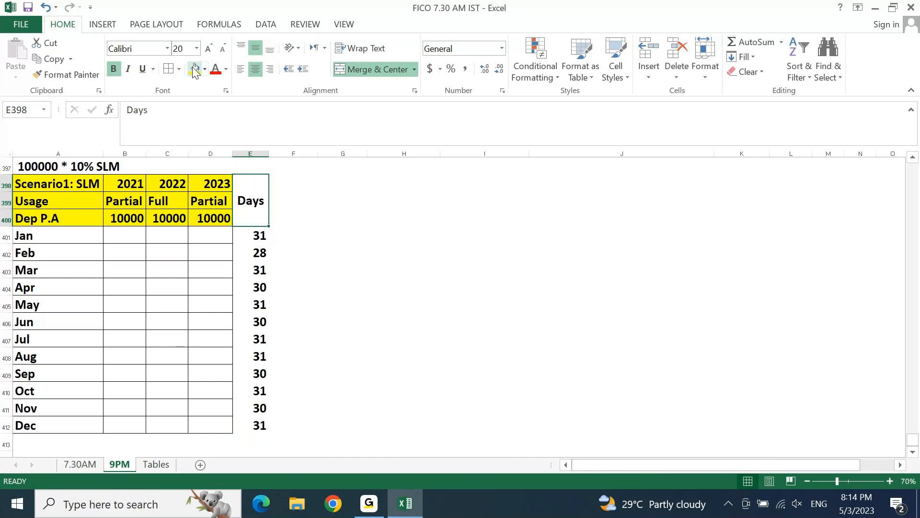
left_click(195, 69)
Step: Add borders to all the day-count cells in E401:E412
key("Down")
key("ctrl+shift+Down")
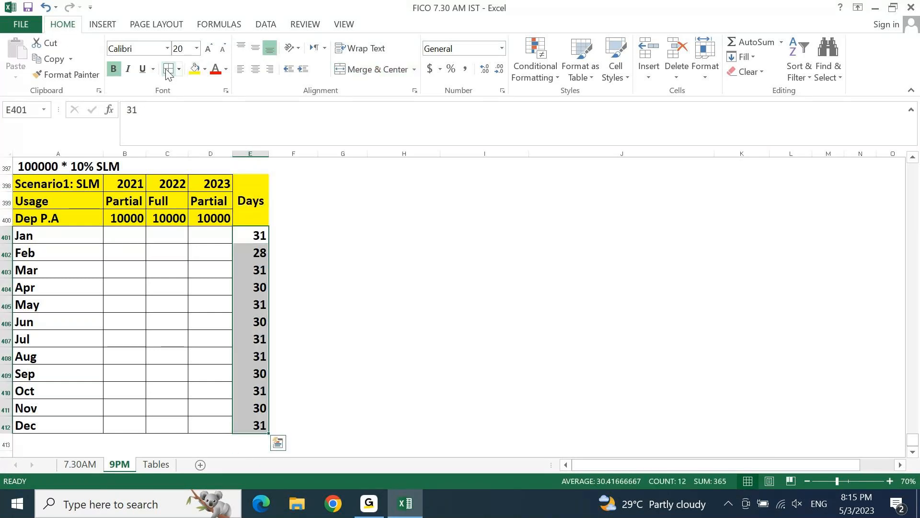
key("Left")
key("Left")
key("Left")
key("Up")
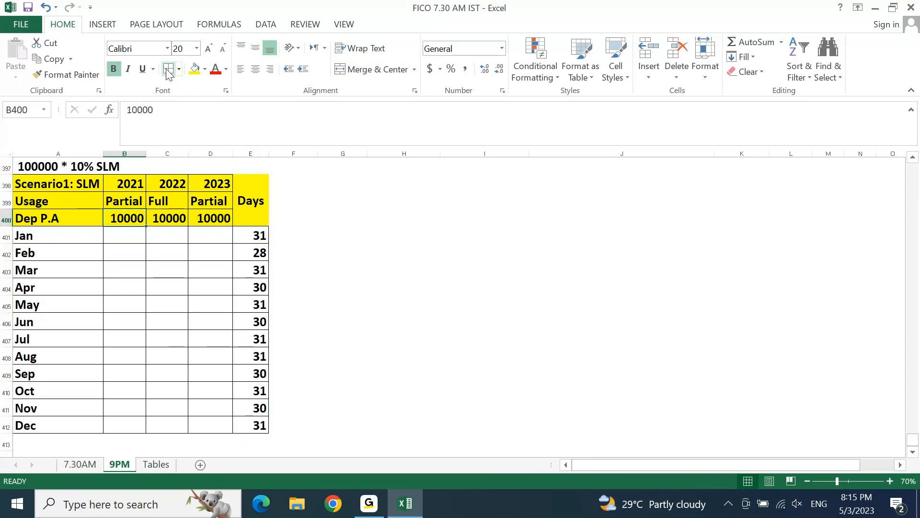
key("Left")
key("Down")
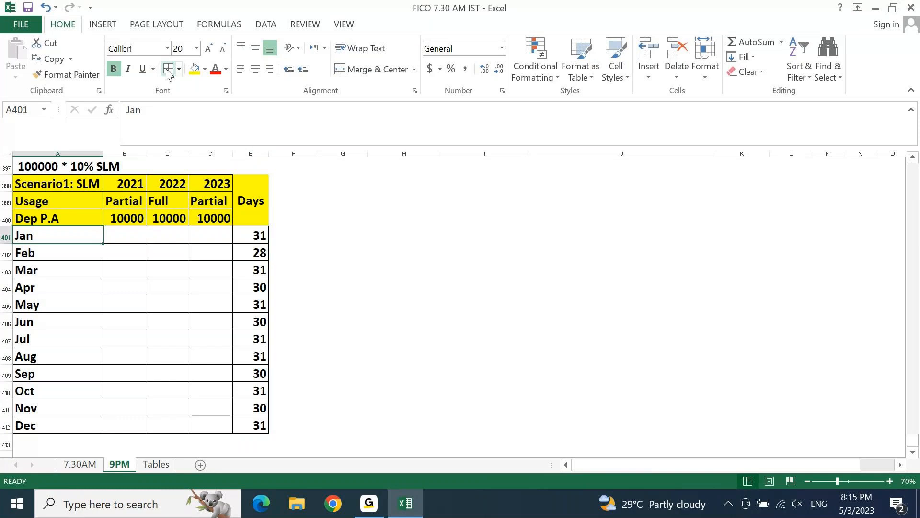
Step: Enter the purchase date note "Pur Date: 10.Feb.2021" in C397, above the Scenario1 table
key("Up")
key("Up")
key("Up")
key("Up")
key("Right")
key("Right")
key("Left")
key("Left")
key("Right")
key("Right")
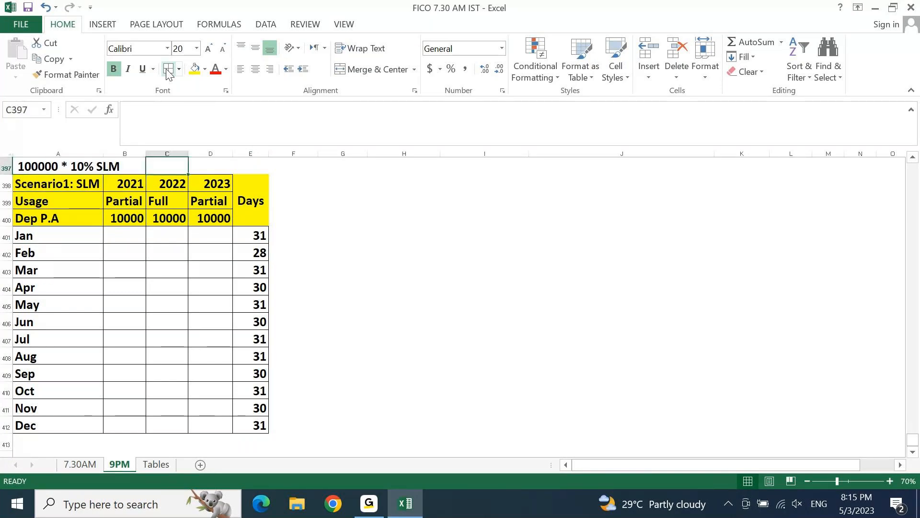
type("10")
key("BackSpace")
key("BackSpace")
type("P")
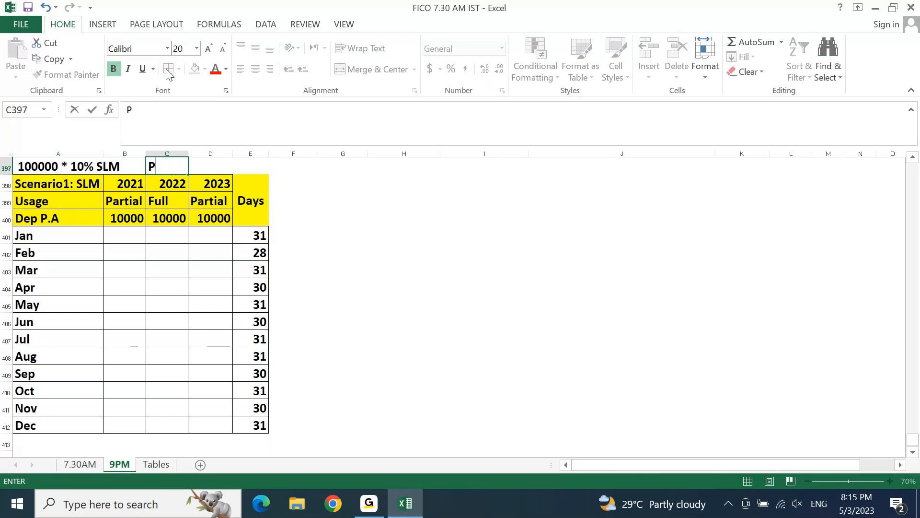
type("ur Date")
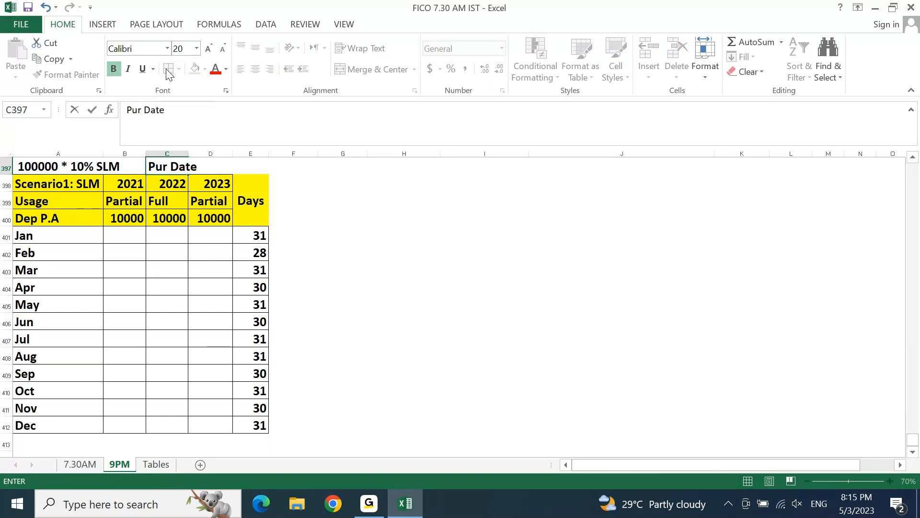
type(": 10.Feb")
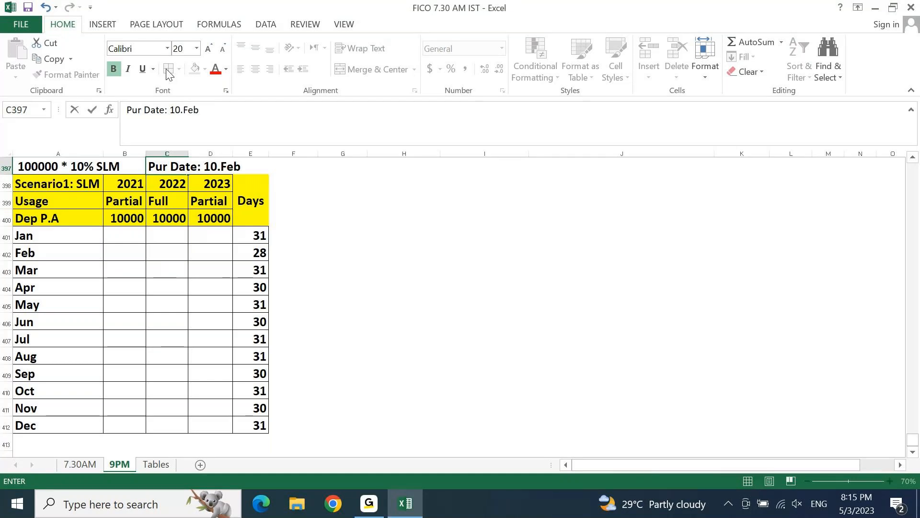
type(".2021")
key("Return")
Step: Enter a dash in B401 as the January 2021 depreciation
key("Left")
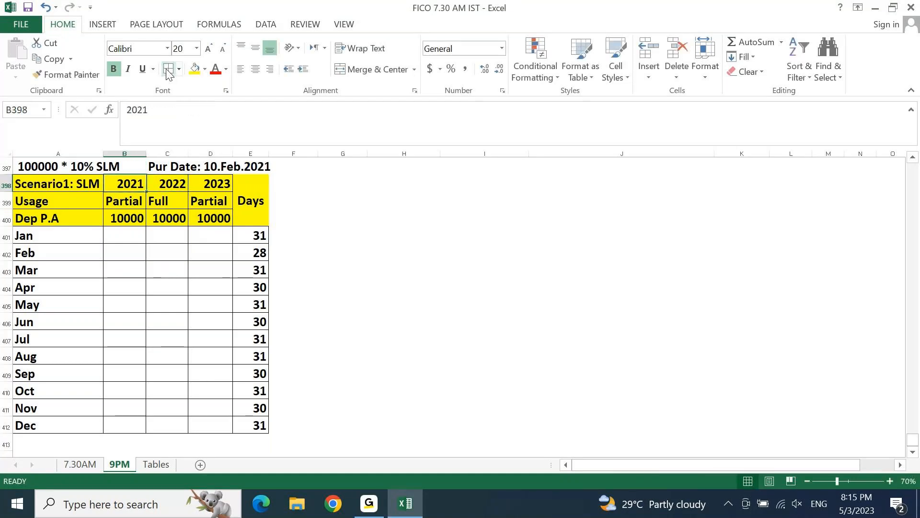
key("Left")
key("Down")
key("Down")
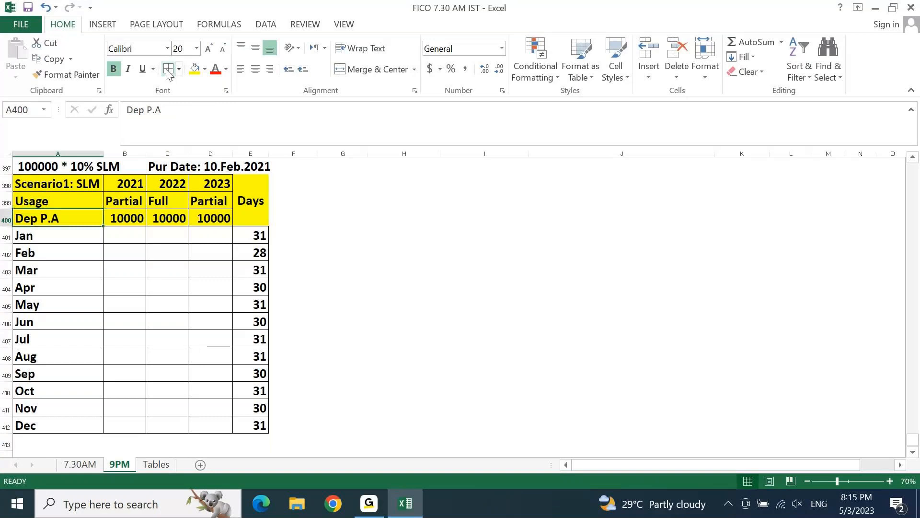
left_click(119, 237)
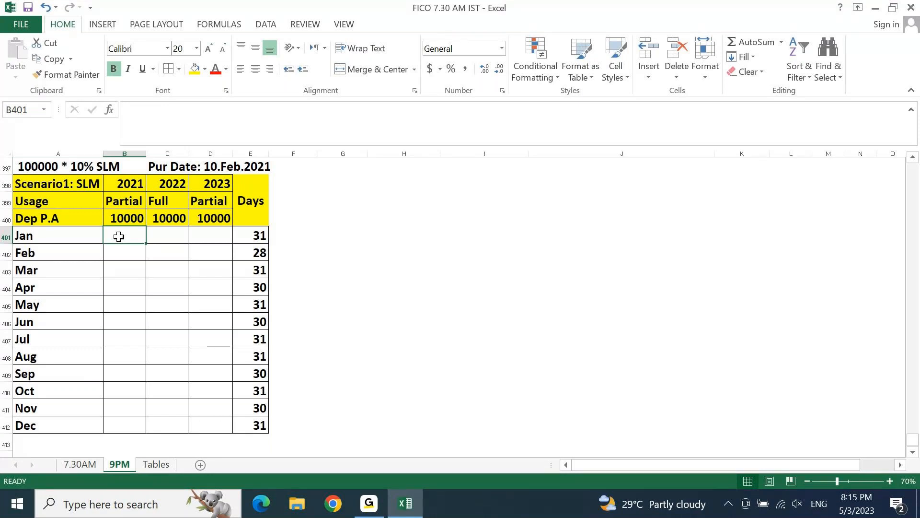
key("Left")
key("Right")
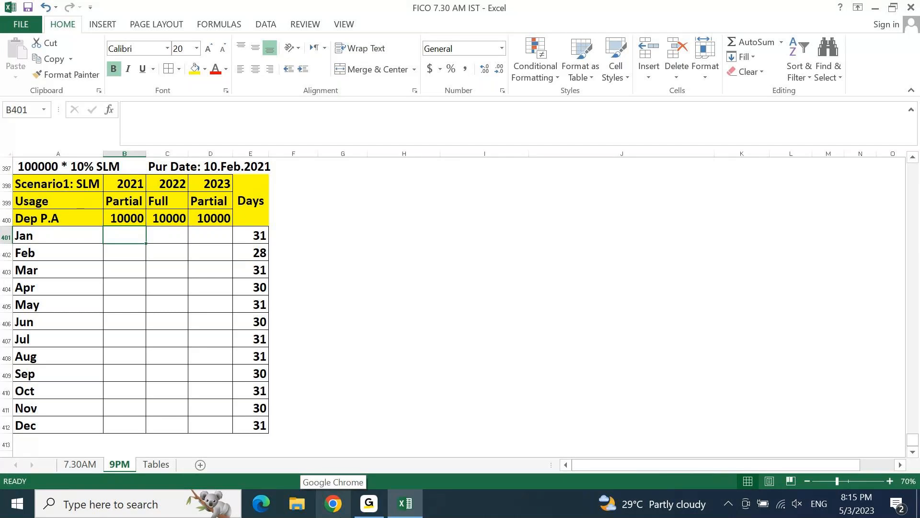
type("-")
key("Return")
key("Up")
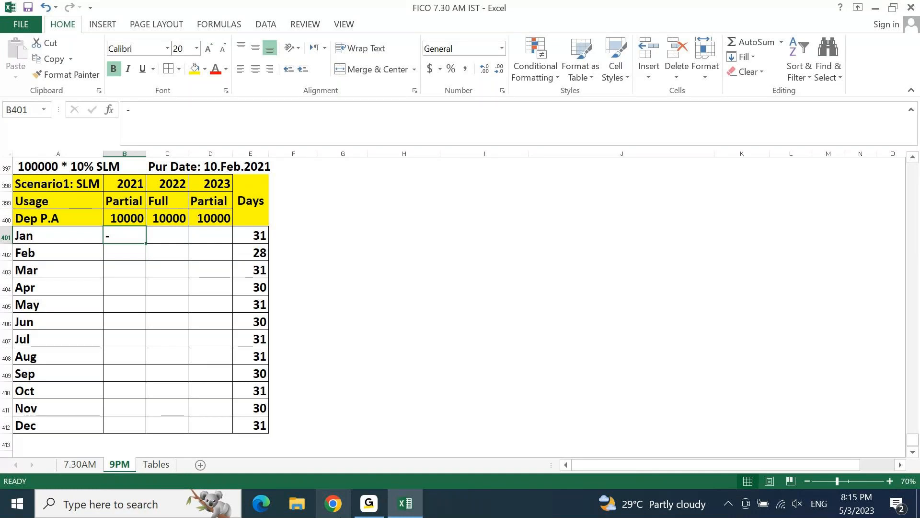
Step: Jot 10 and its replacement 19 in scratch cell H402 beside the February row, and clear the cell
key("Down")
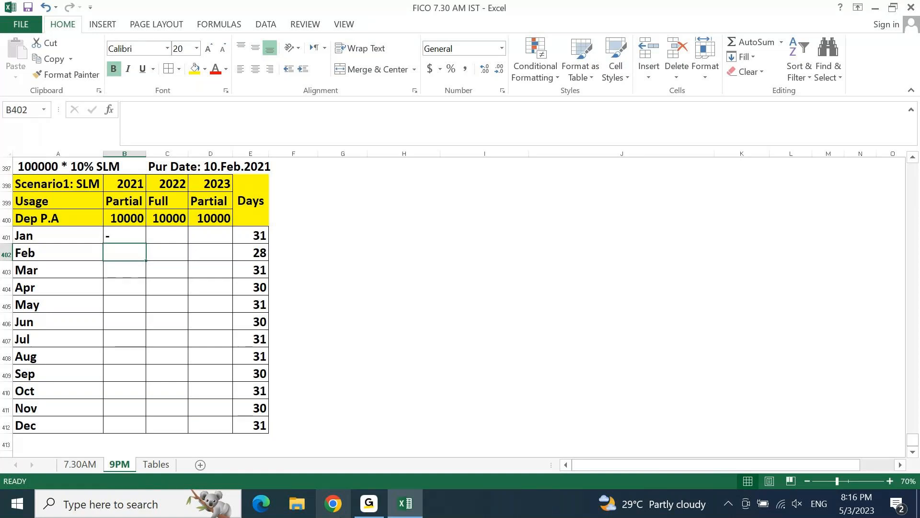
key("Right")
key("Right")
key("Right")
key("Right")
key("Right")
key("Right")
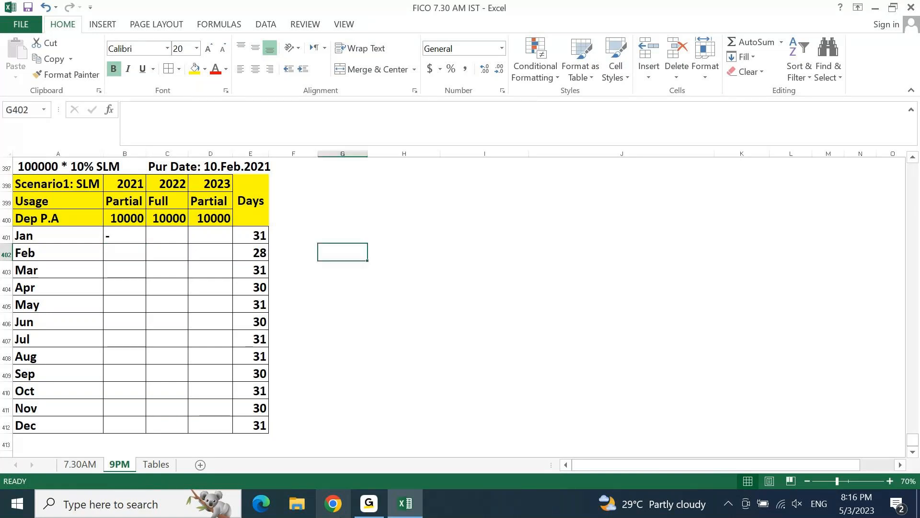
type("10")
key("ctrl+Return")
key("Down")
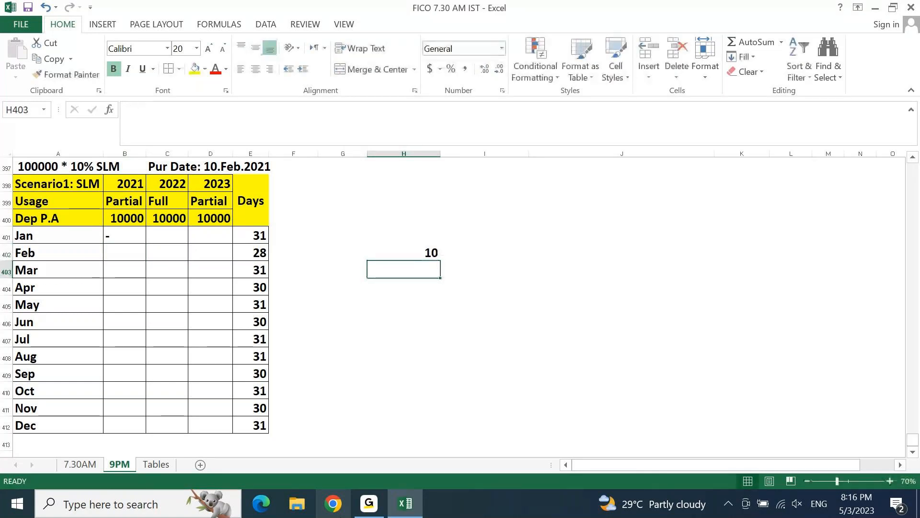
key("Up")
key("Right")
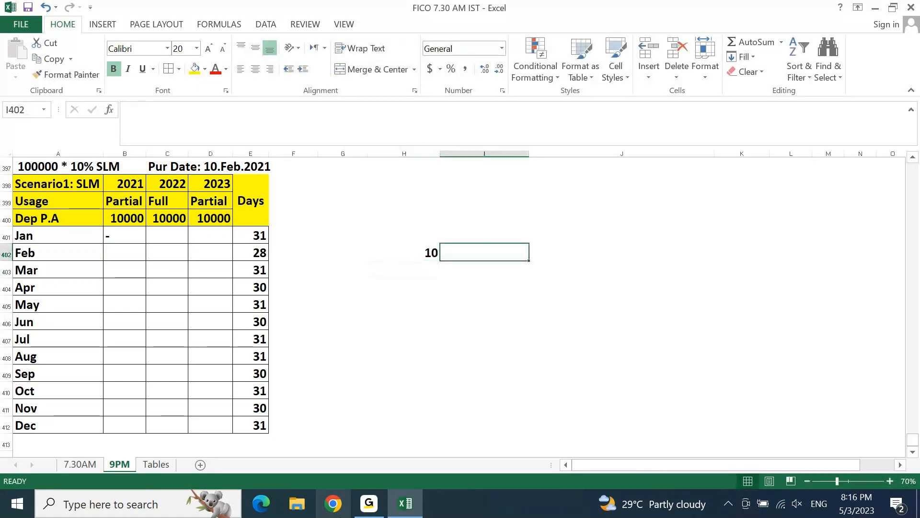
key("Left")
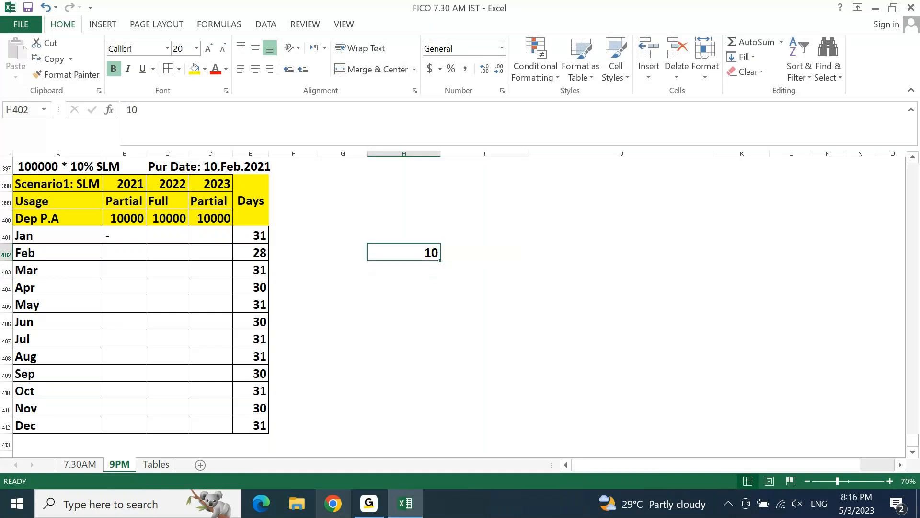
type("19")
key("ctrl+Return")
key("Delete")
Step: Set February's day count in E402 to 19
key("Left")
key("Left")
key("Left")
type("19")
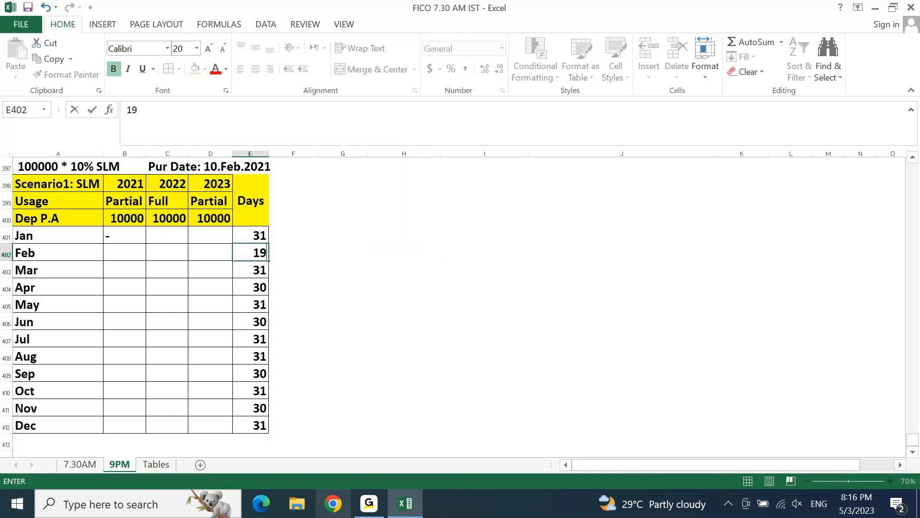
key("Return")
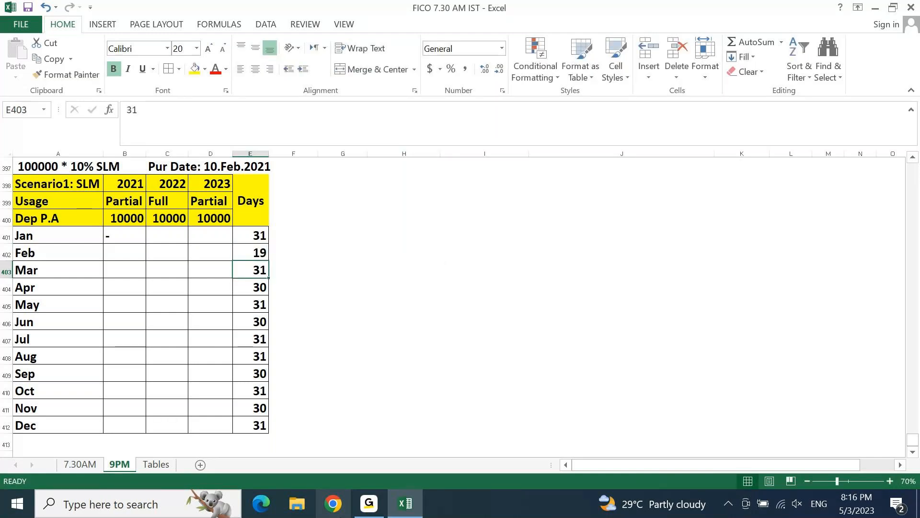
Step: Fill the 2021 header cells B398:B400 and the merged Days heading with standard green
left_click_drag(124, 185, 125, 218)
left_click(205, 70)
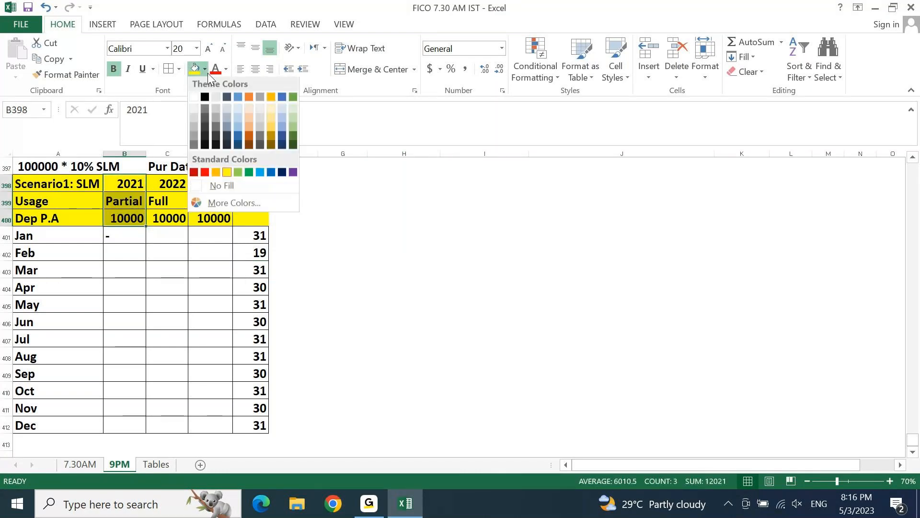
left_click(249, 174)
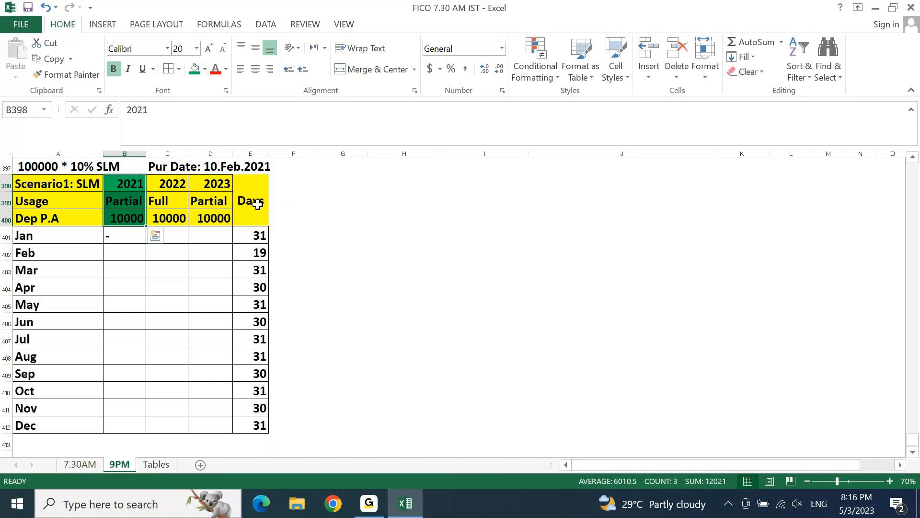
left_click(258, 204)
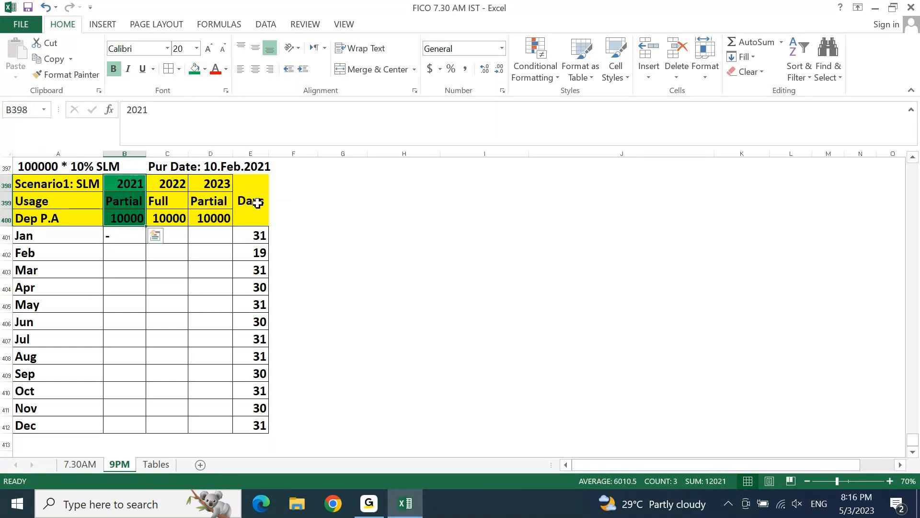
left_click(194, 69)
key("Down")
key("Down")
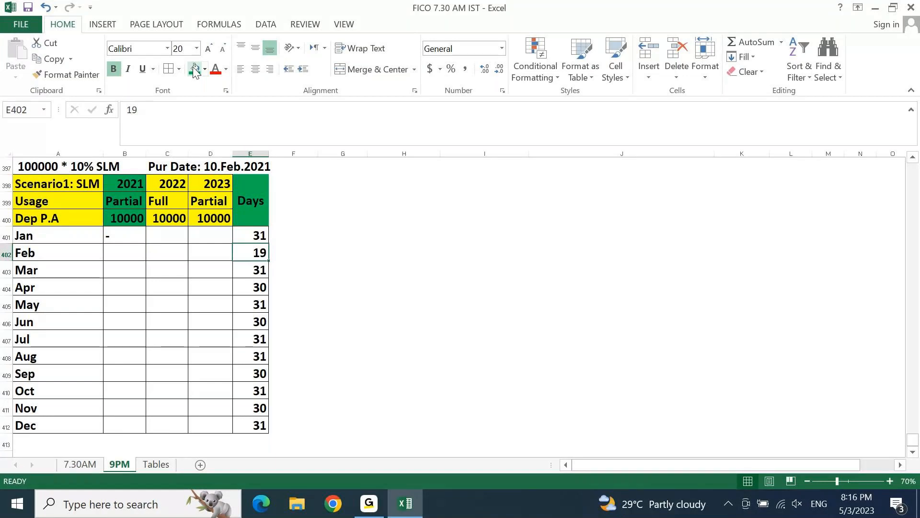
Step: Clear January's day count in E401
key("Up")
key("Delete")
key("Down")
key("ctrl+Left")
key("ctrl+Right")
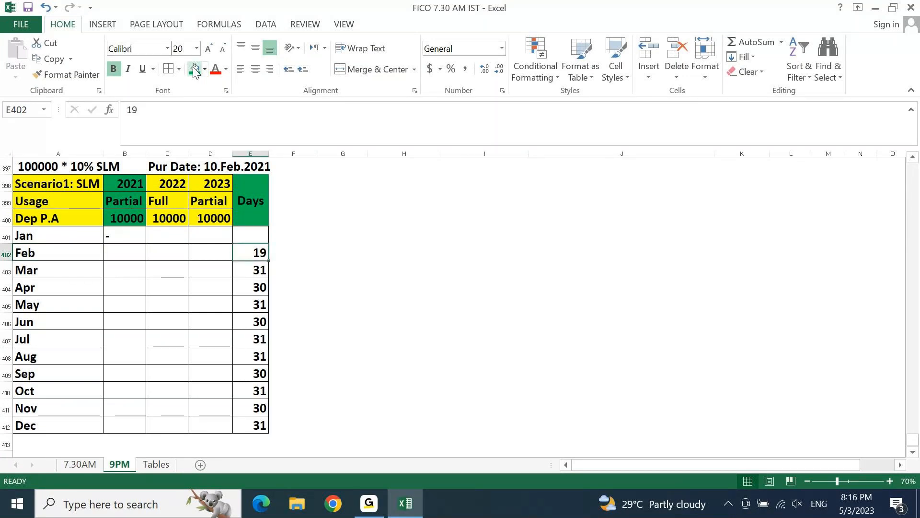
Step: Examine the monthly day counts from March through December in the Days column
key("Down")
key("ctrl+Left")
key("Right")
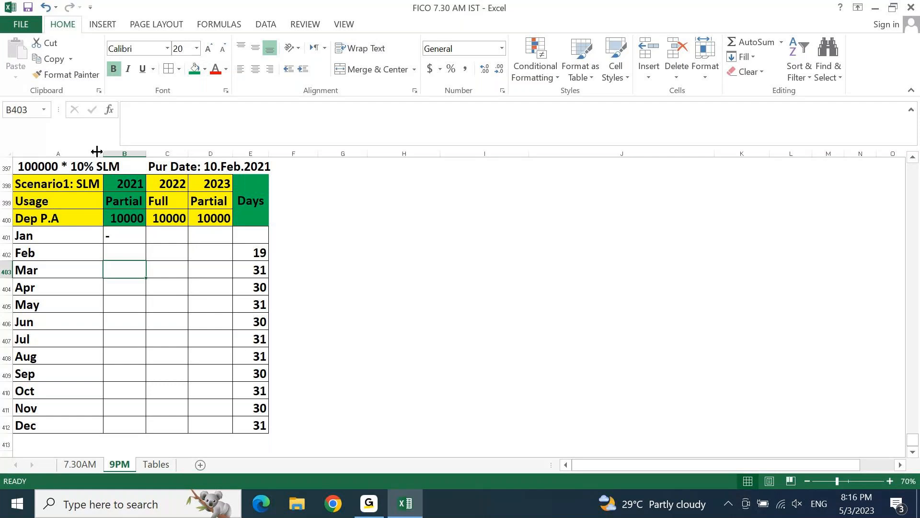
left_click(52, 275)
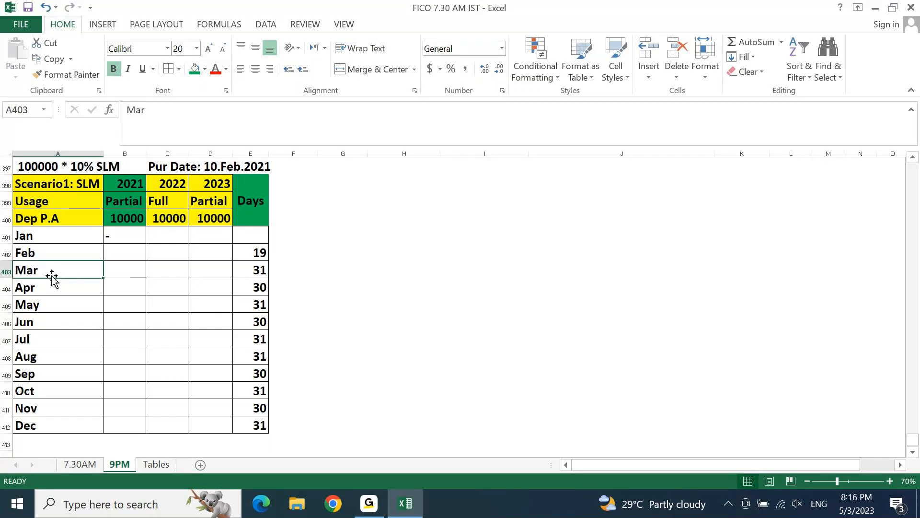
key("Right")
key("Right")
key("Right")
key("Right")
key("ctrl+shift+Down")
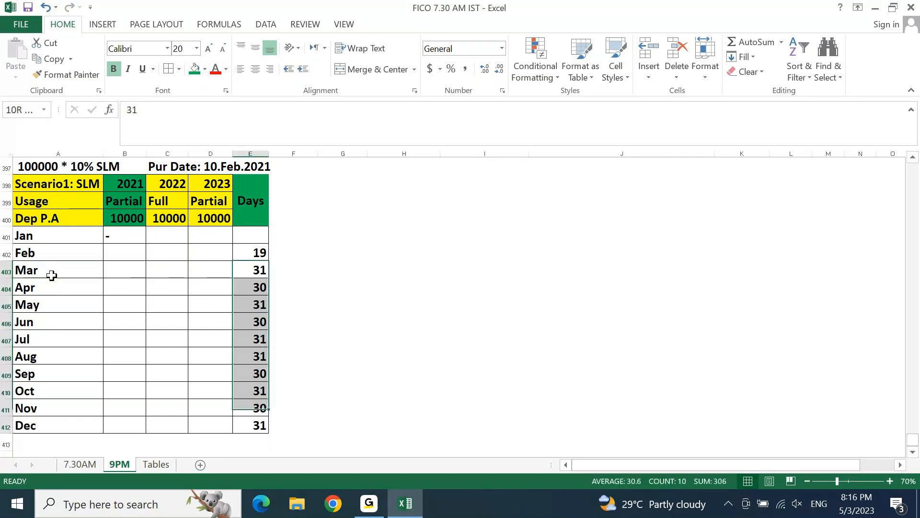
Step: Enter the heading "Asset Depreciation" in H399 beside the depreciation table
left_click(454, 220)
key("Up")
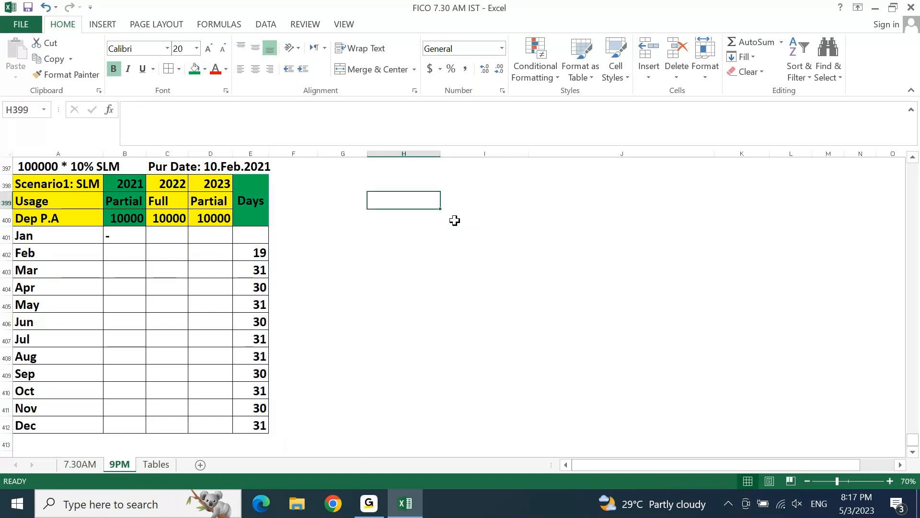
type("Mont")
key("Escape")
type("Asset ")
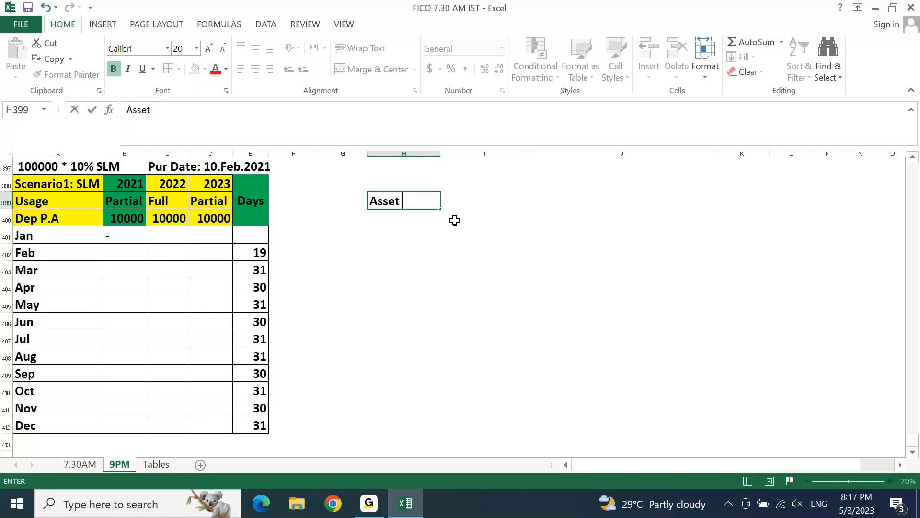
type("Depreciation")
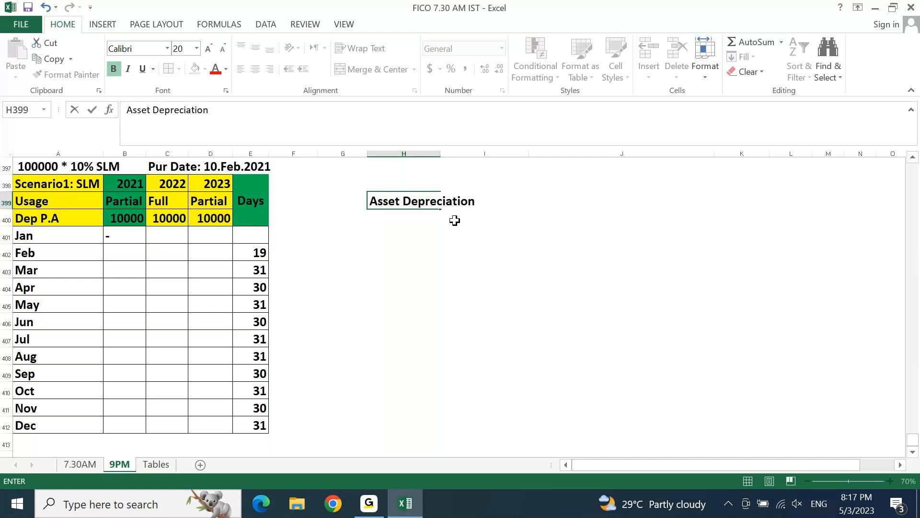
key("Return")
Step: List "1. Per Year", "2. Per Month" and "3. Per Day" in H400:H402 under the Asset Depreciation heading
type("1. Per Year")
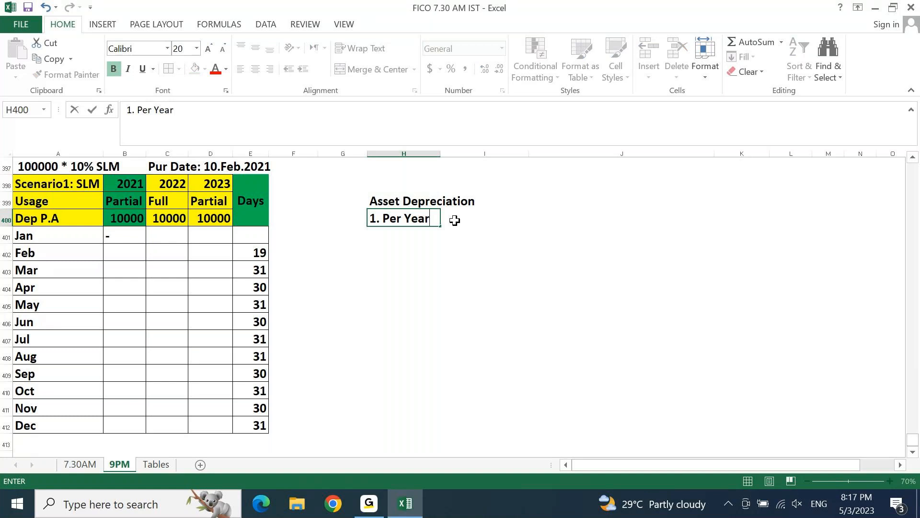
key("Return")
type("2. P")
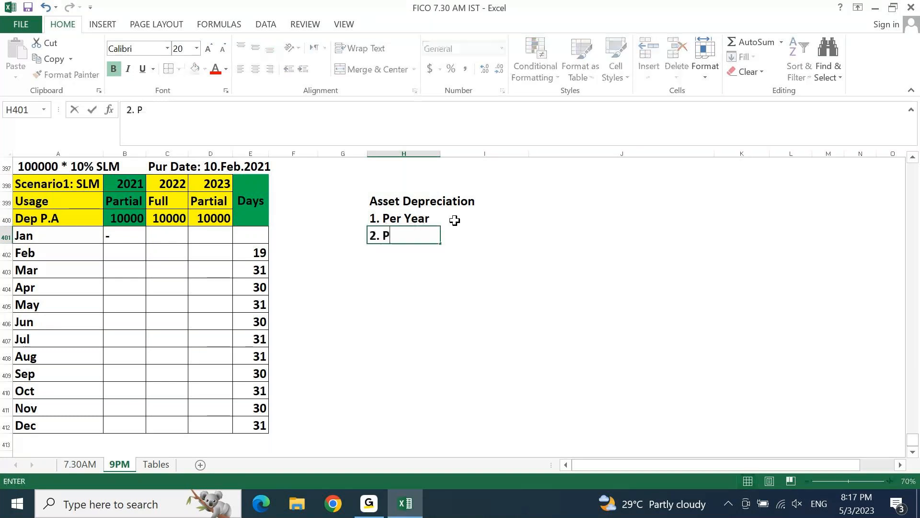
type("er Mont")
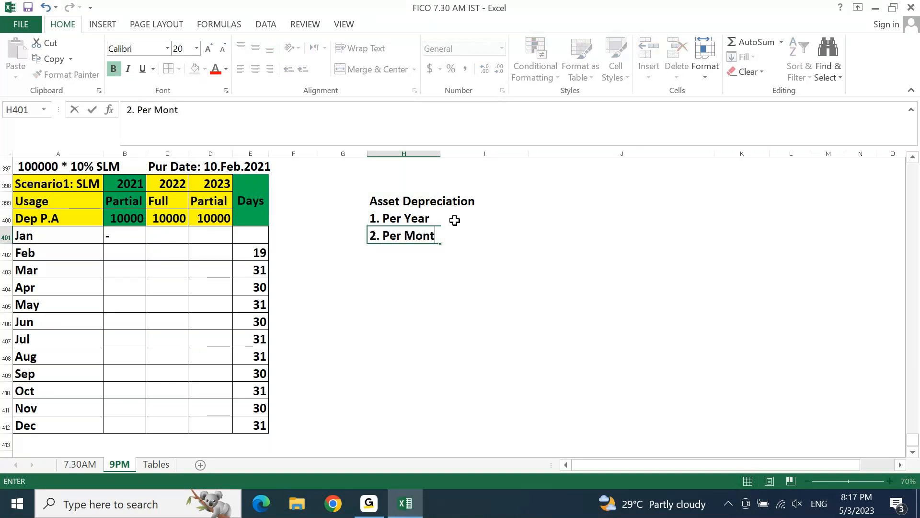
type("h")
key("Return")
type("3")
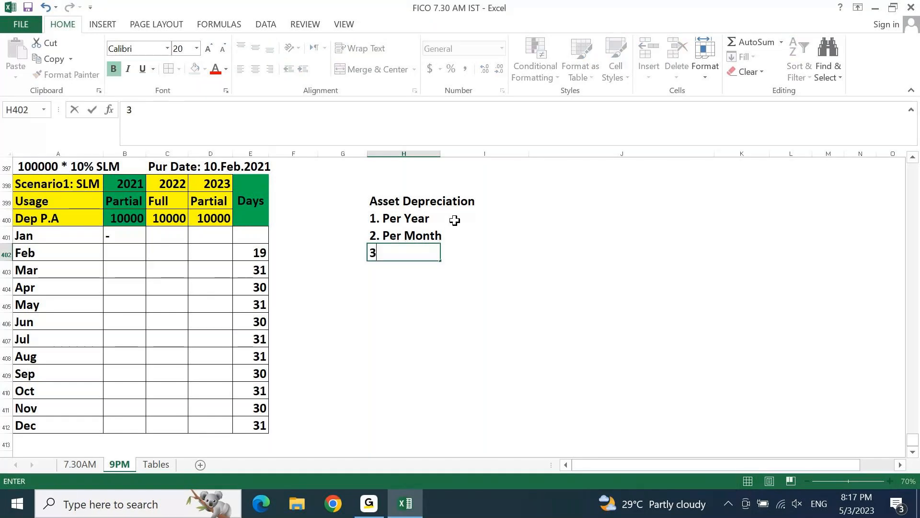
type(". Per Dat")
key("BackSpace")
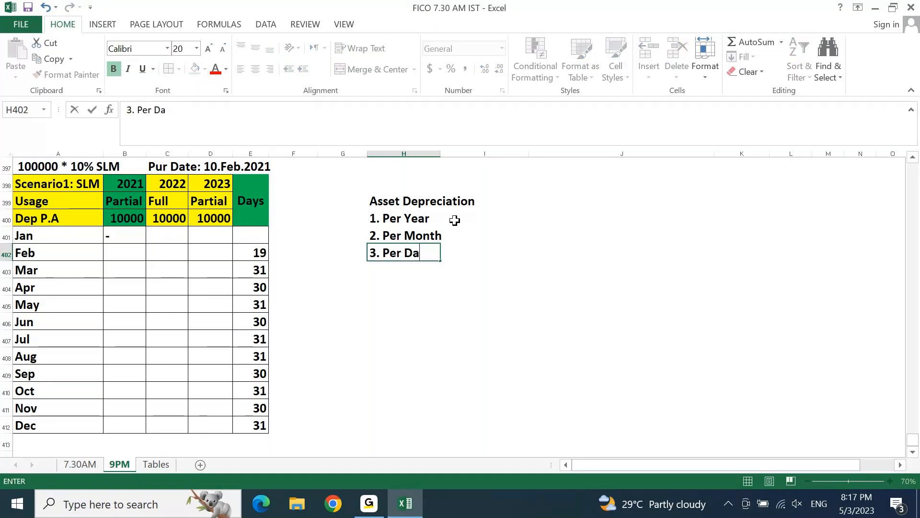
type("y")
key("Return")
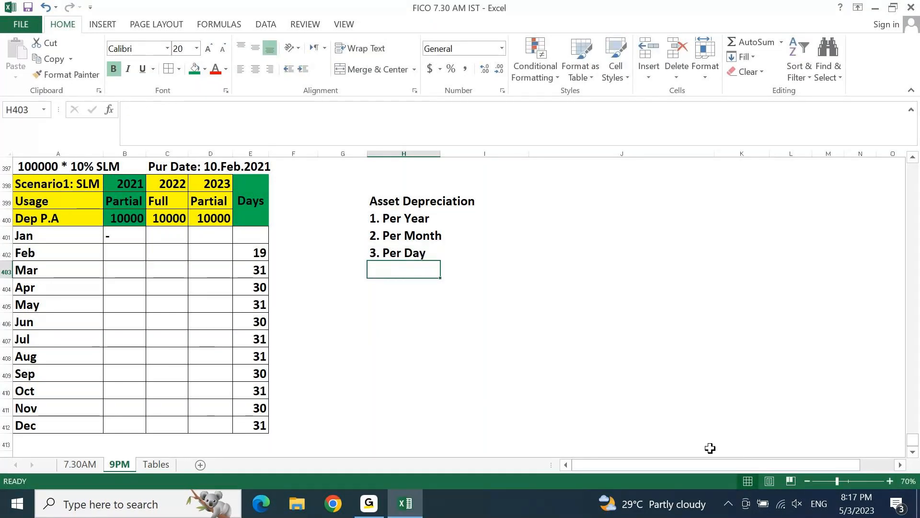
key("Up")
key("Up")
key("Up")
key("Right")
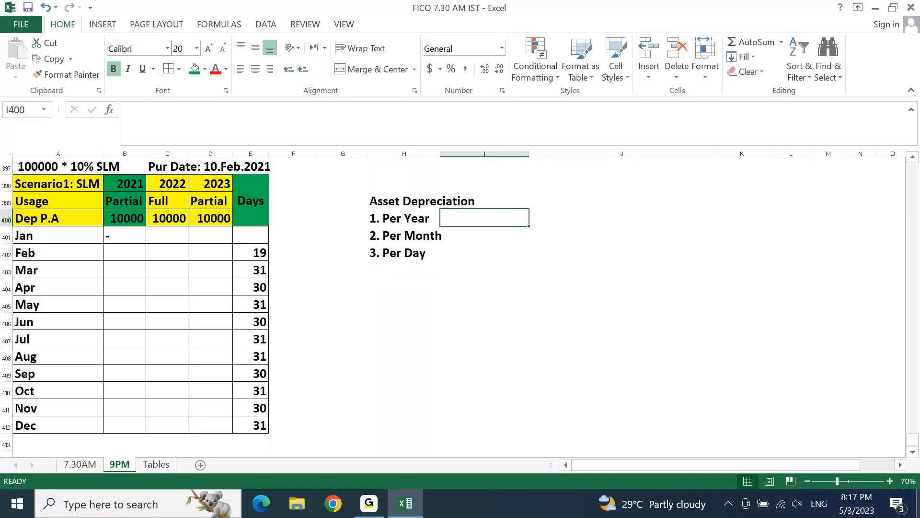
key("Left")
key("Down")
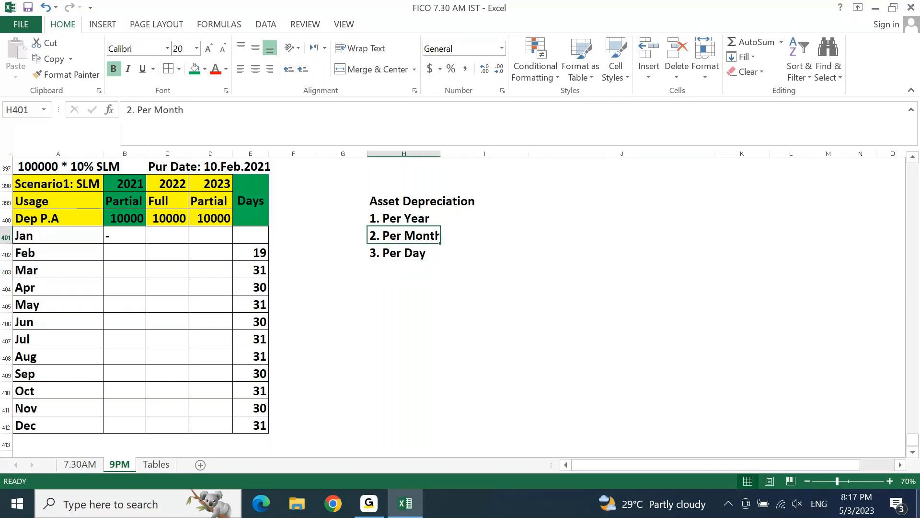
Step: Autofit the width of column H to the "2. Per Month" text
key("alt+o")
key("c")
key("a")
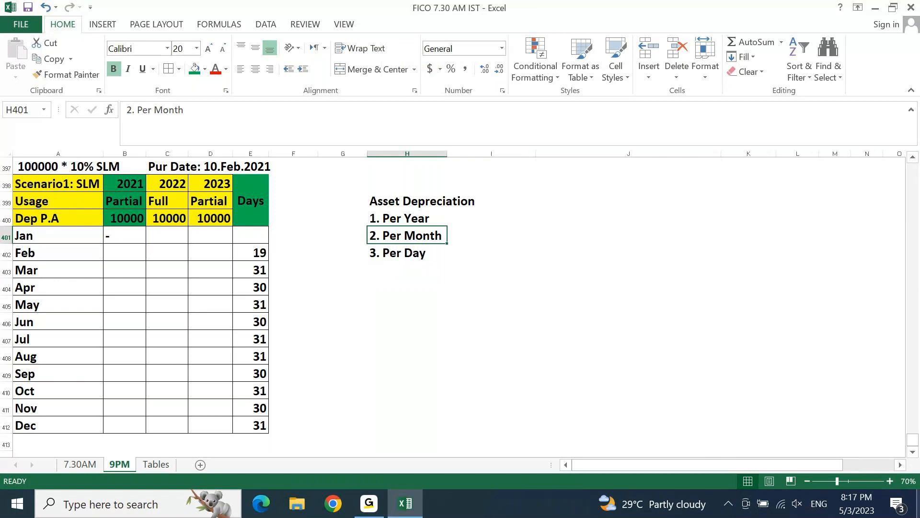
Step: In the Per Year row, enter the text "100000 * 10%" in I400 and the value 10000 in J400
key("Up")
key("Right")
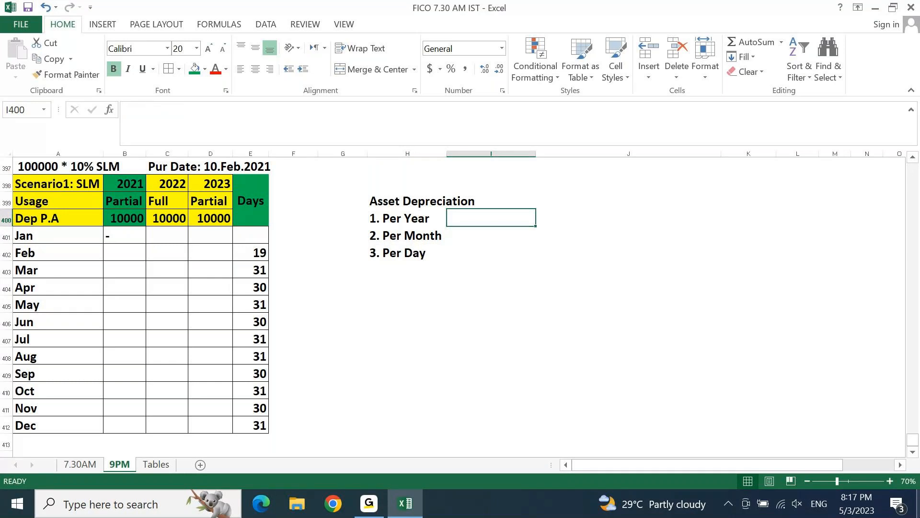
type("'100000")
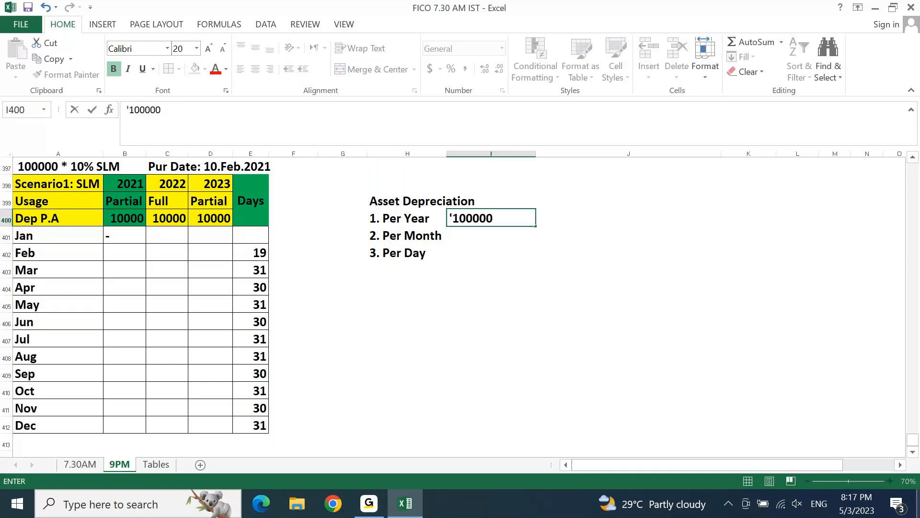
type(" * 10%")
key("Tab")
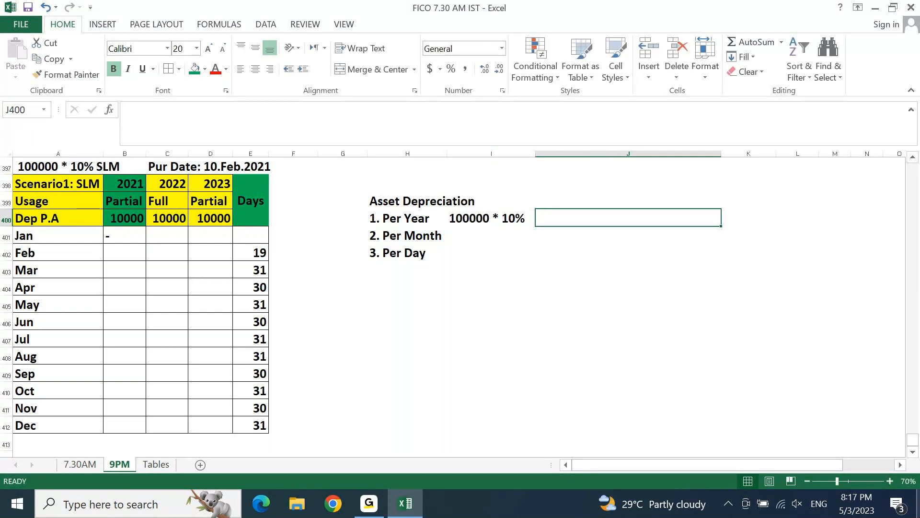
type("10000")
key("Return")
Step: Left-align the yearly depreciation value in J400 and fill the cell green
key("Up")
key("Right")
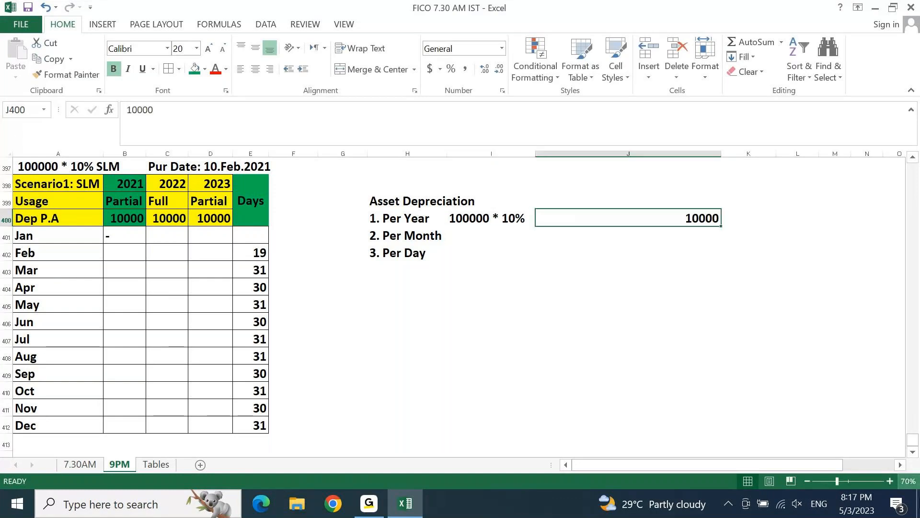
left_click(241, 69)
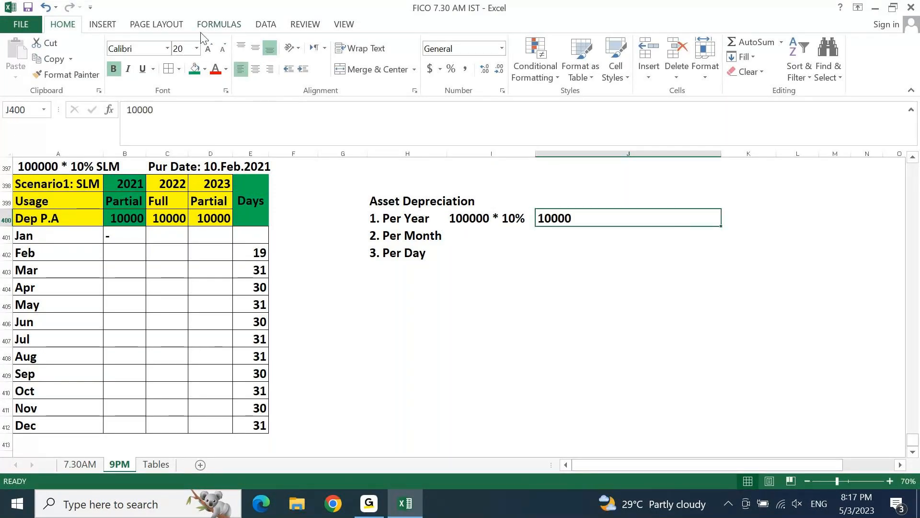
left_click(194, 68)
Step: In the Per Month row, enter the text "10000/12" in I401 and the formula =J400/12 in J401
key("Down")
key("Left")
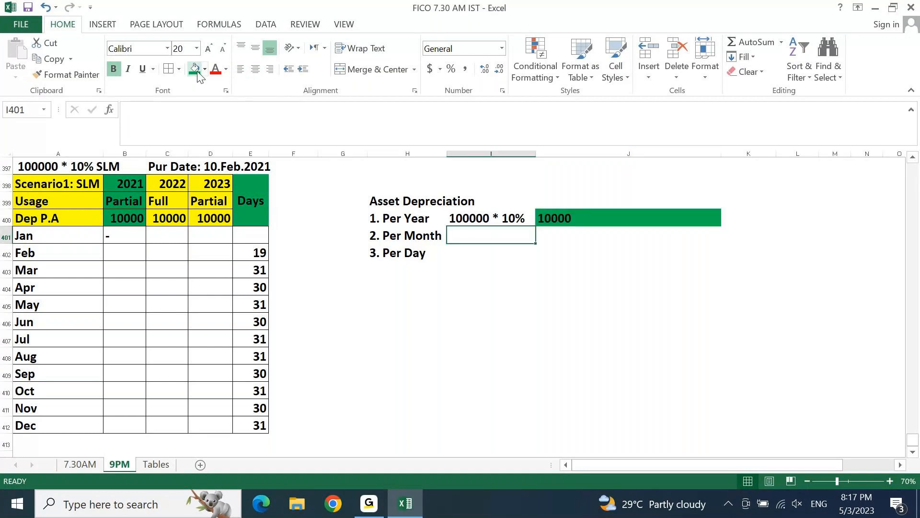
type("'")
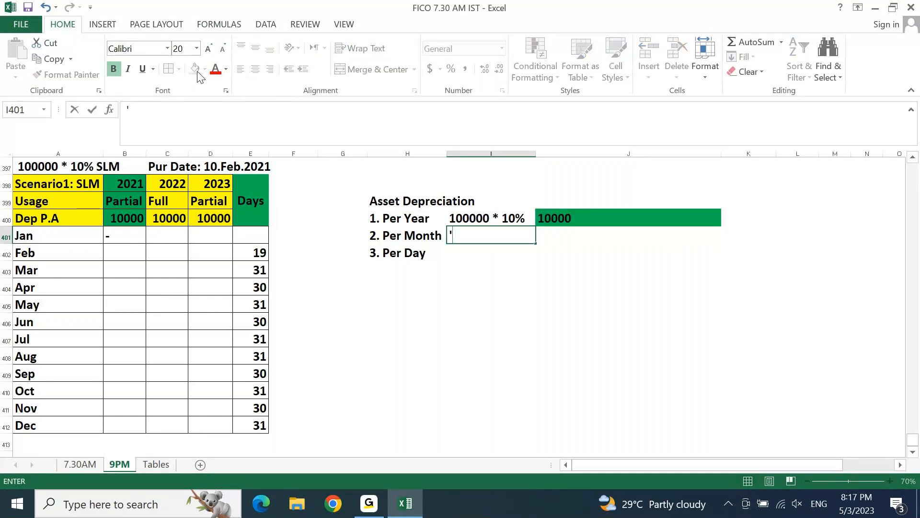
type("10000/12")
key("Tab")
type("=")
key("Up")
type("/12")
key("Return")
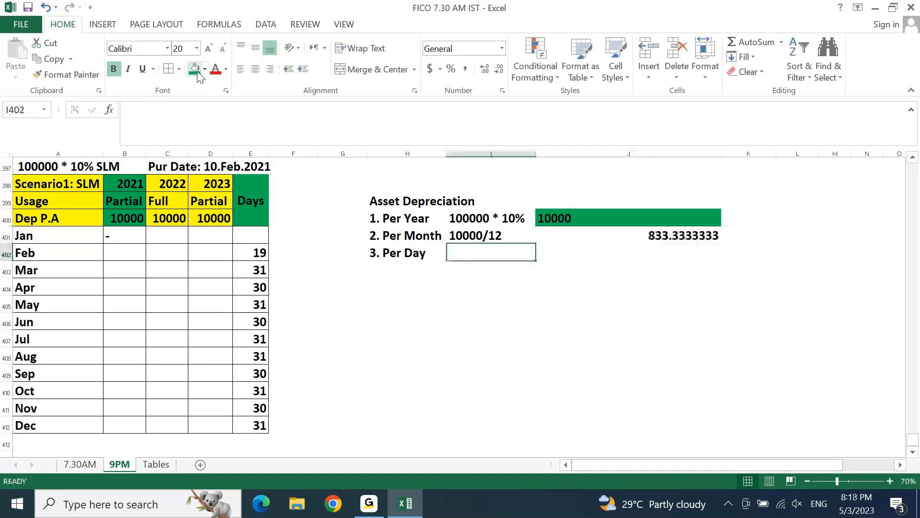
Step: Left-align the monthly depreciation in J401 and format it to two decimal places
key("Up")
key("Right")
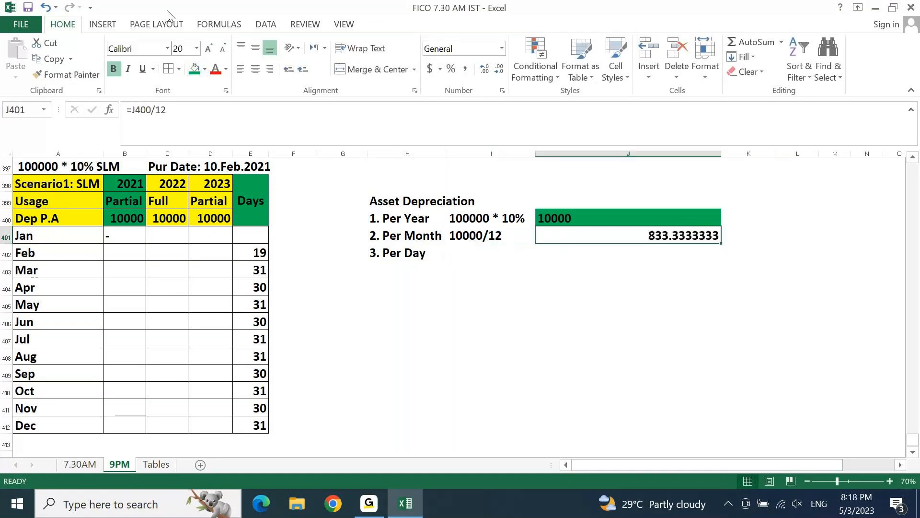
left_click(240, 69)
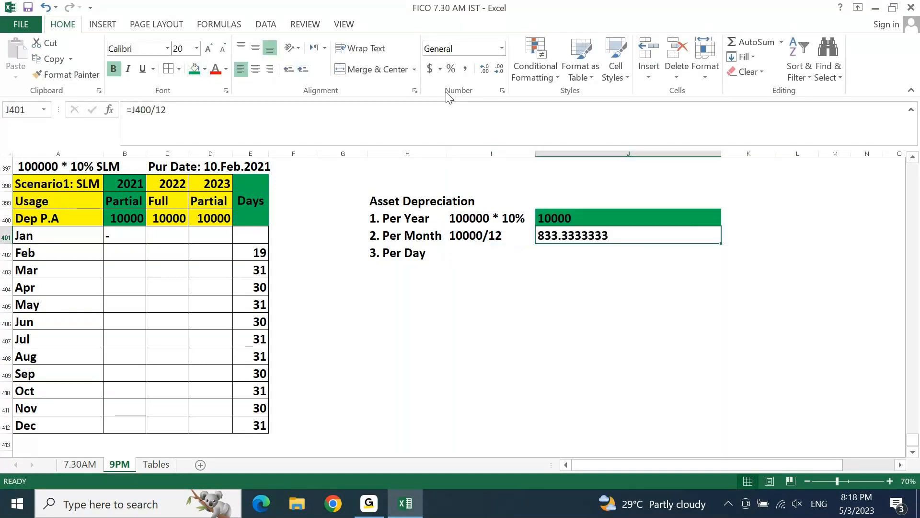
left_click(485, 68)
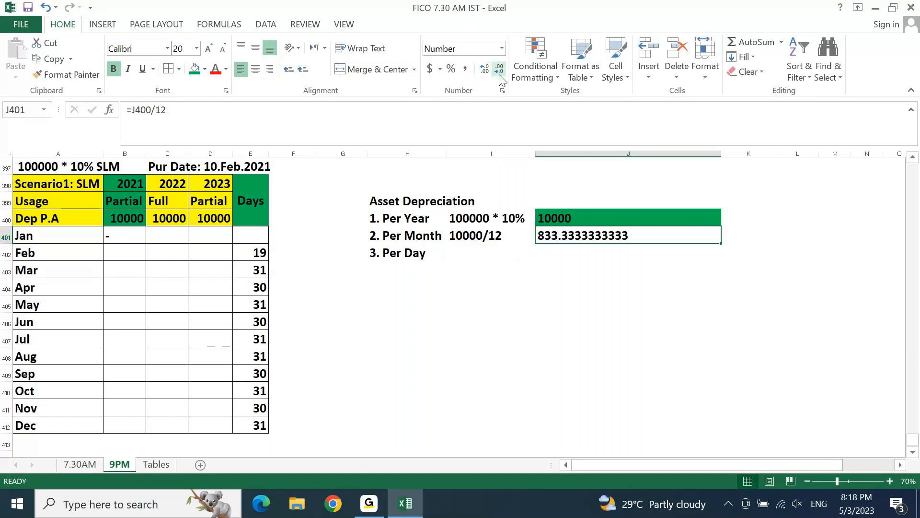
left_click(500, 76)
left_click(500, 76)
left_click(500, 75)
left_click(500, 75)
left_click(500, 76)
left_click(500, 75)
left_click(500, 76)
left_click(500, 76)
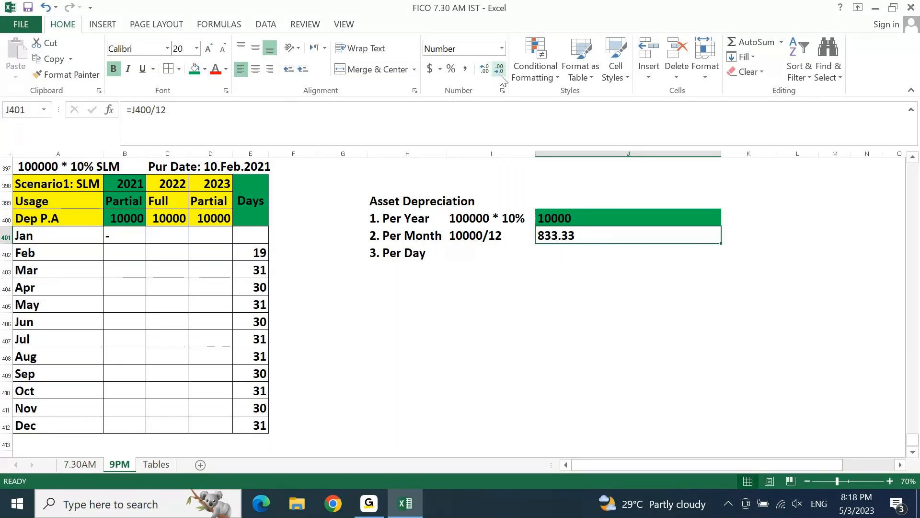
Step: In the Per Day row, enter the text "10000/365" in I402 and the formula =J400/365 in J402
key("Down")
key("Left")
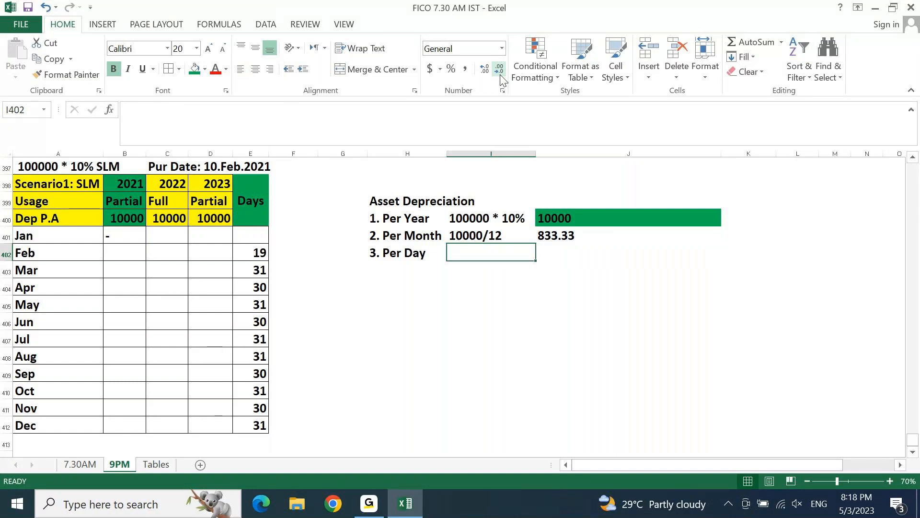
type("'10000")
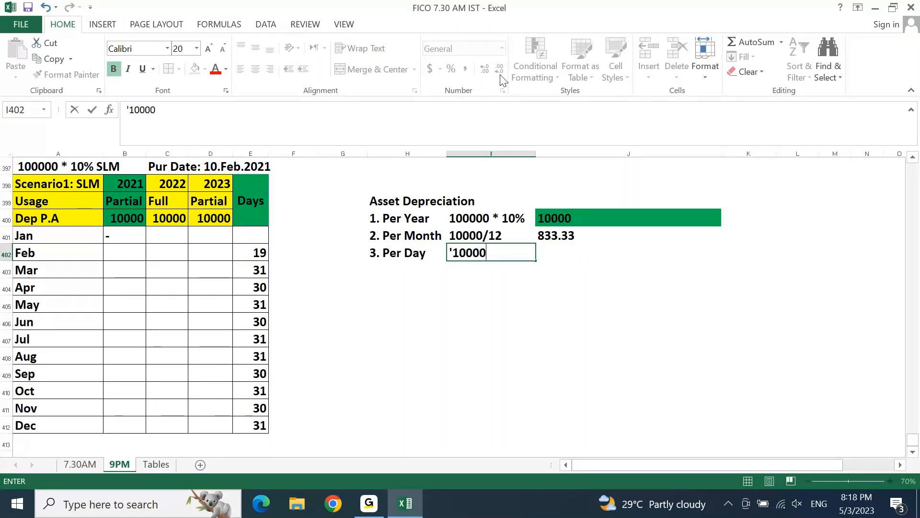
type("0")
key("BackSpace")
type("/365")
key("Return")
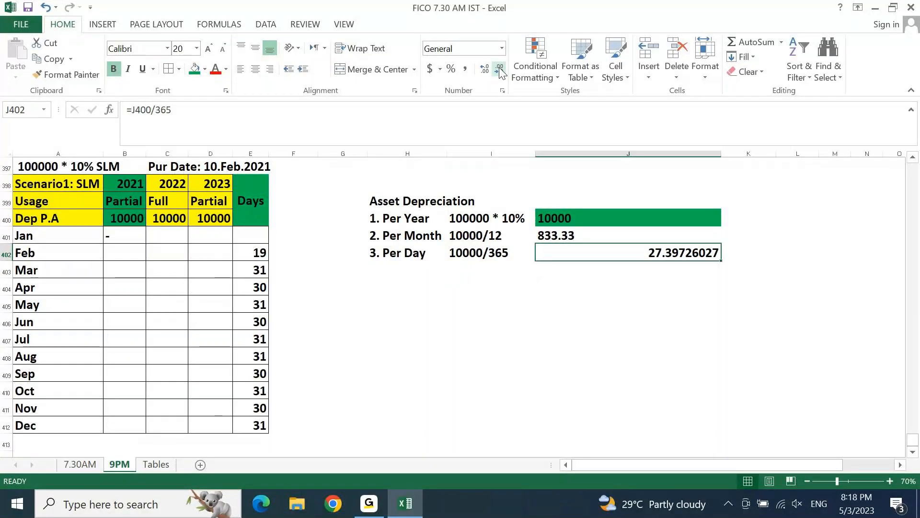
Step: Format the daily depreciation in J402 to two decimal places and left-align it
left_click(499, 68)
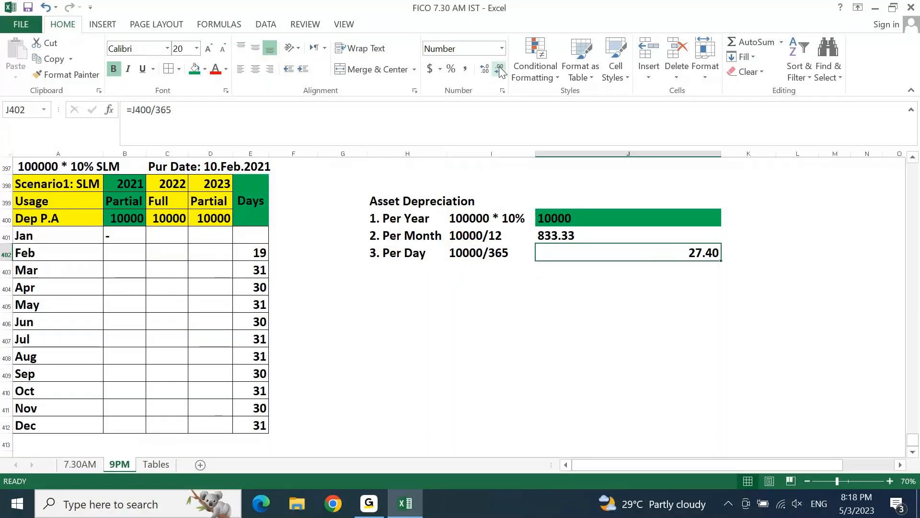
left_click(243, 69)
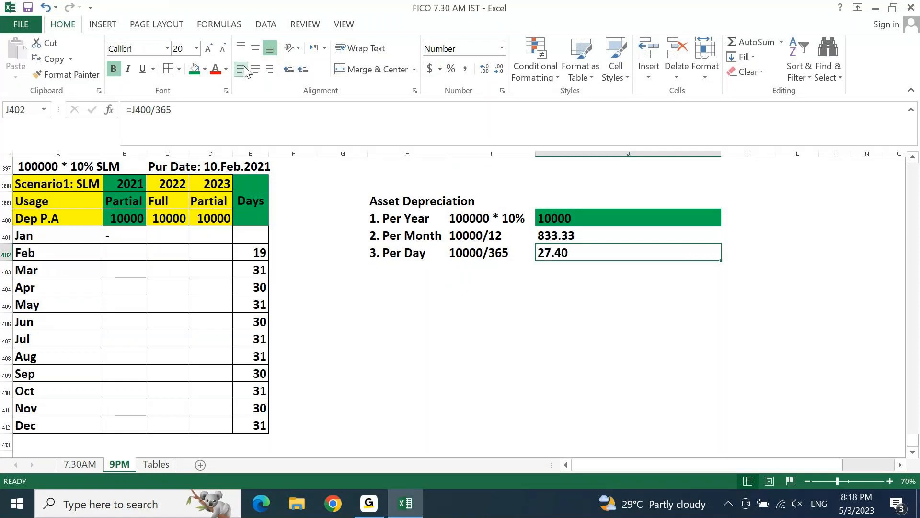
key("Return")
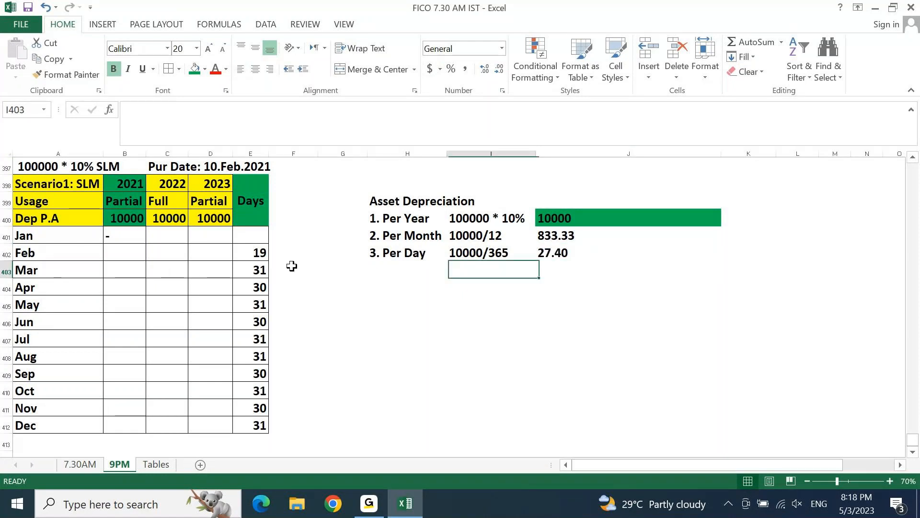
Step: Calculate the February 2021 depreciation in B402 as days times the per-day amount, using =E402*J402
left_click(393, 353)
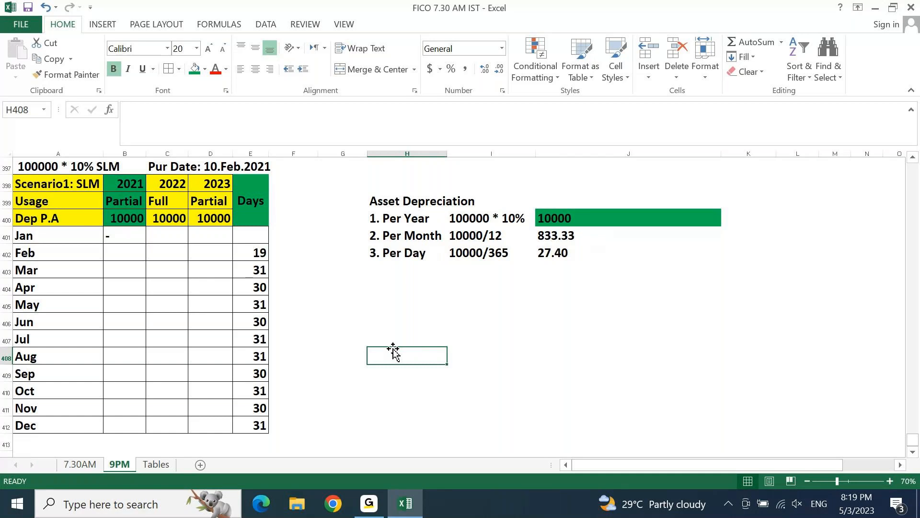
left_click(124, 242)
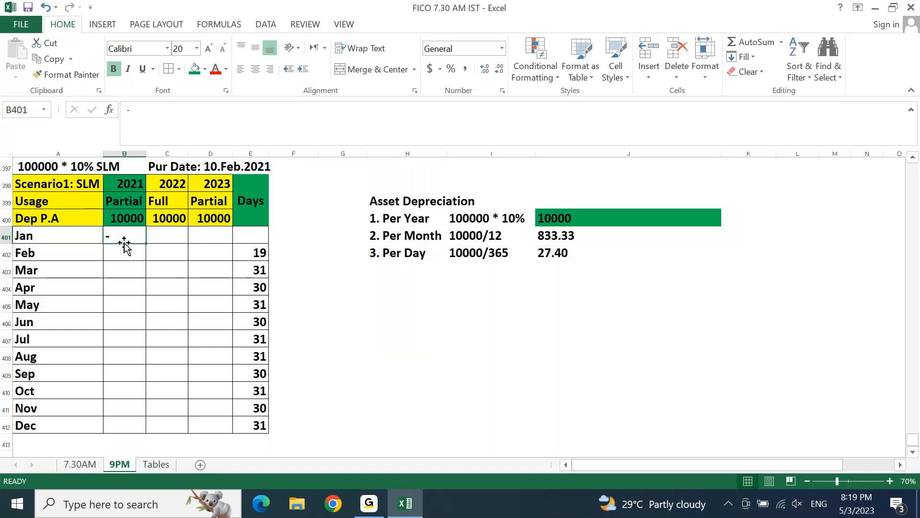
left_click(124, 255)
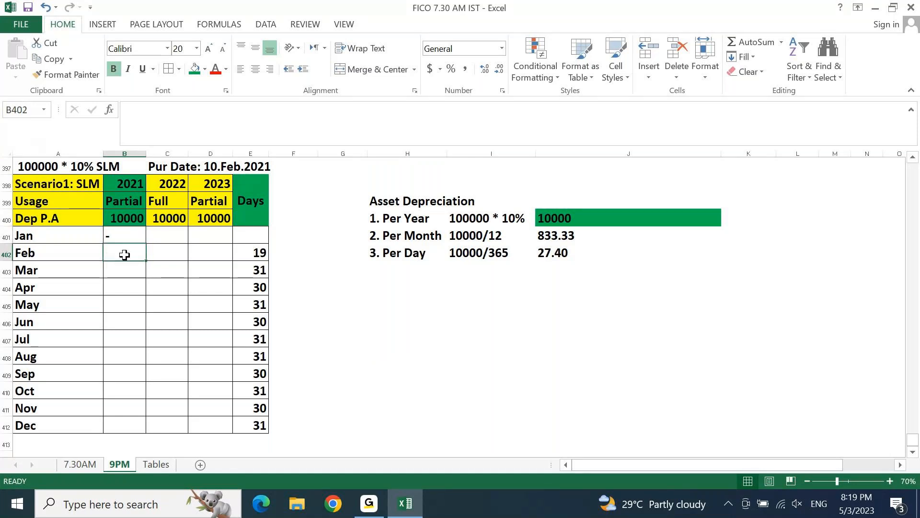
type("=")
left_click(264, 266)
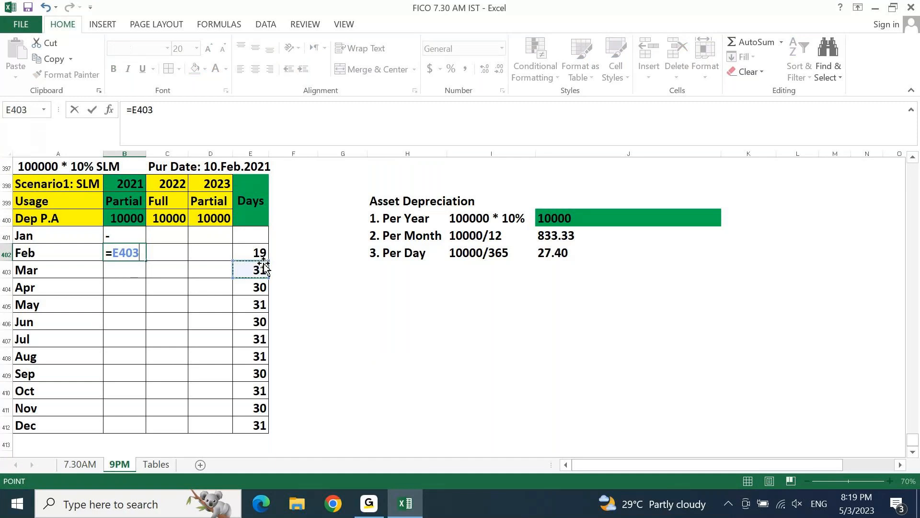
left_click(258, 250)
type("*")
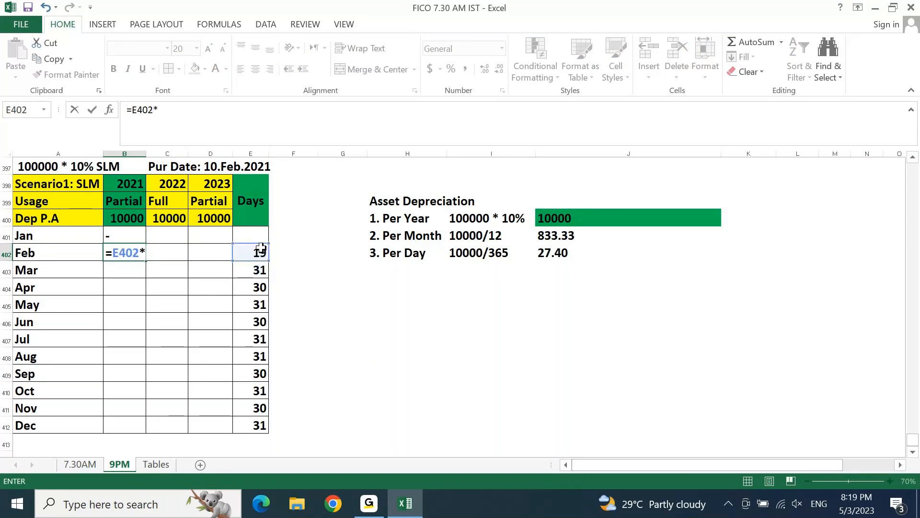
left_click(566, 254)
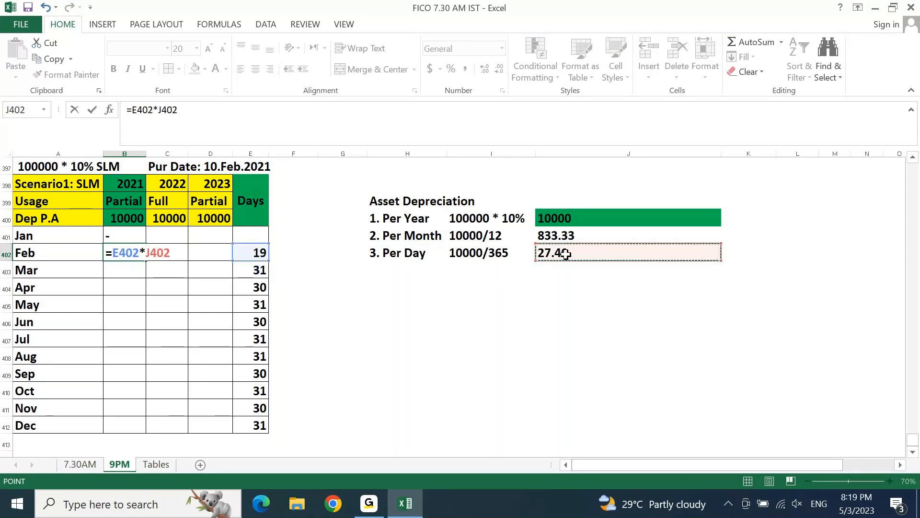
key("Return")
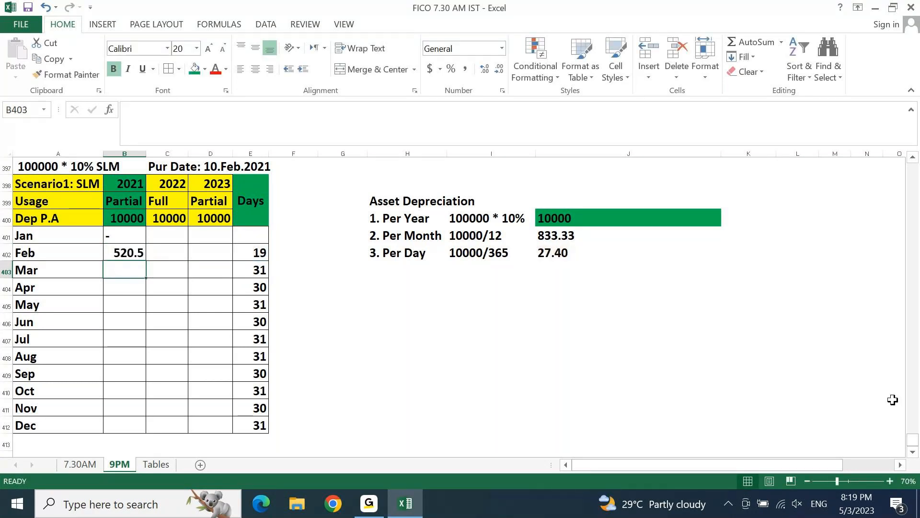
Step: Calculate the March 2021 depreciation in B403 with the formula =E403*J402
type("=")
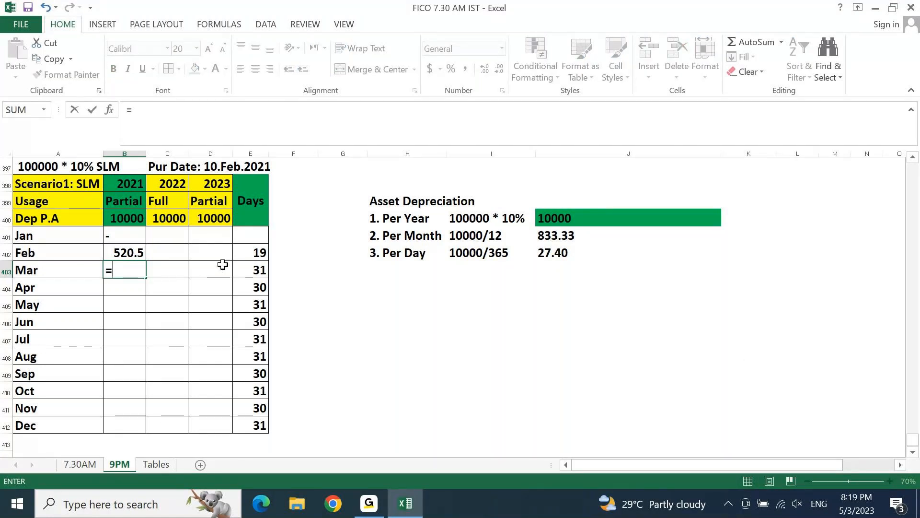
left_click(255, 269)
type("*")
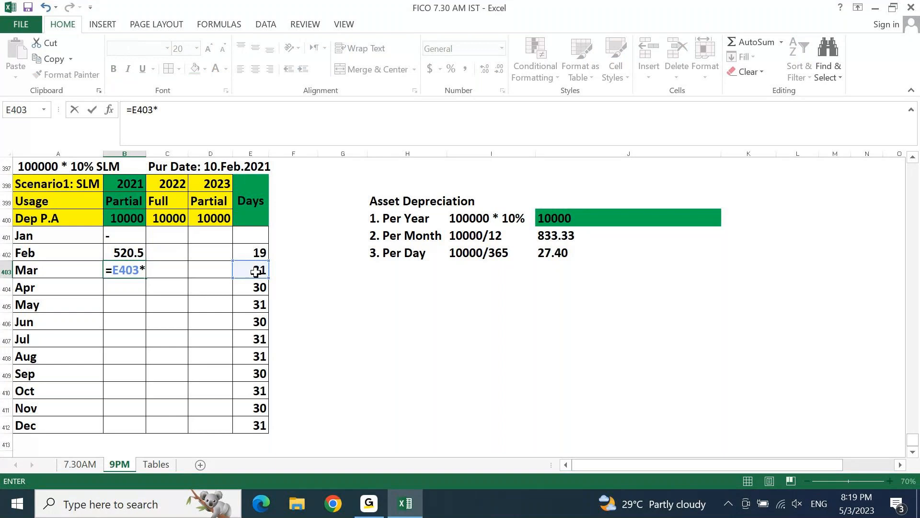
left_click(553, 254)
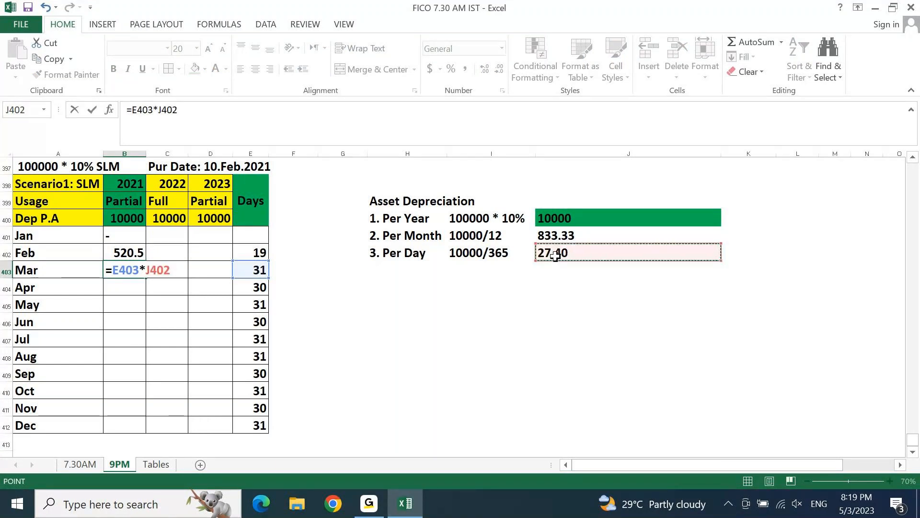
key("Return")
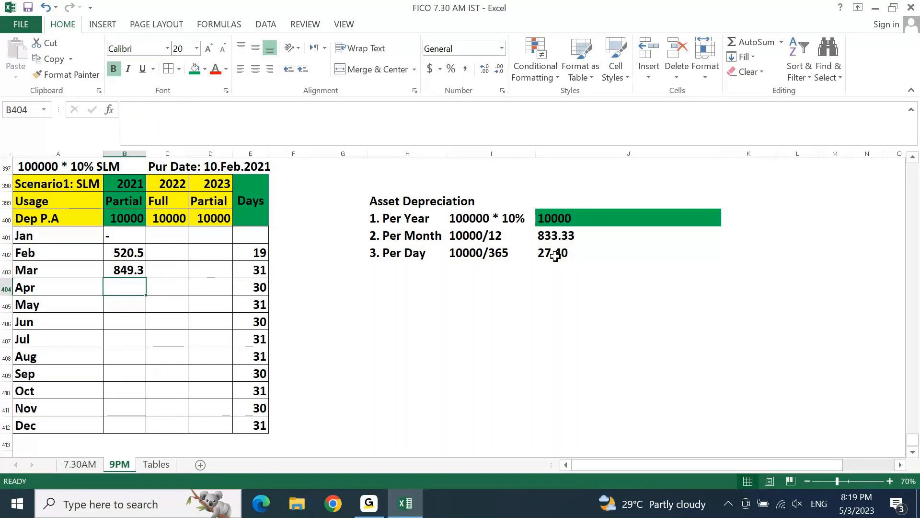
Step: Lock the row of the per-day reference in the March formula, making it =E403*J$402
key("Up")
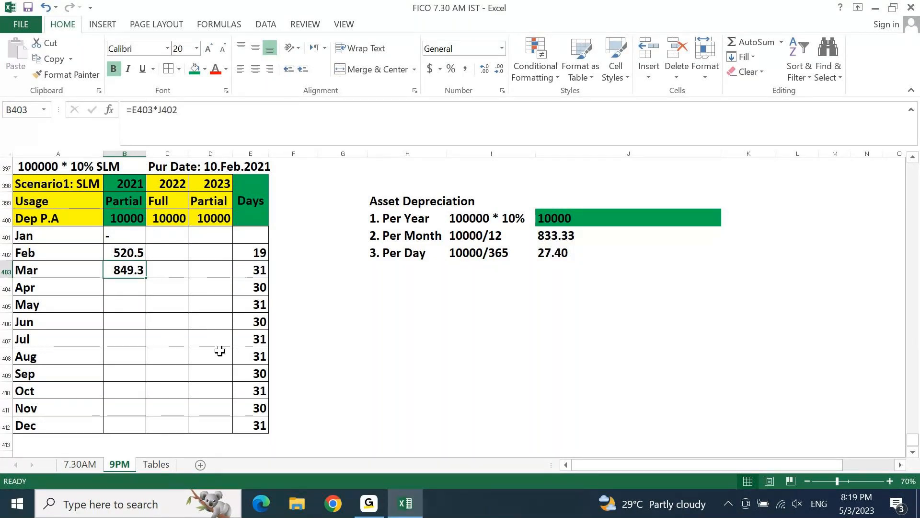
key("F2")
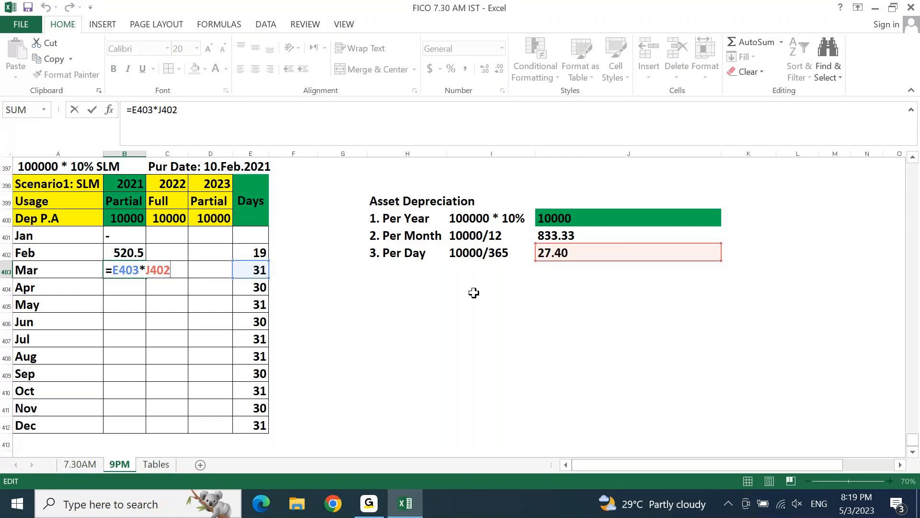
left_click(162, 110)
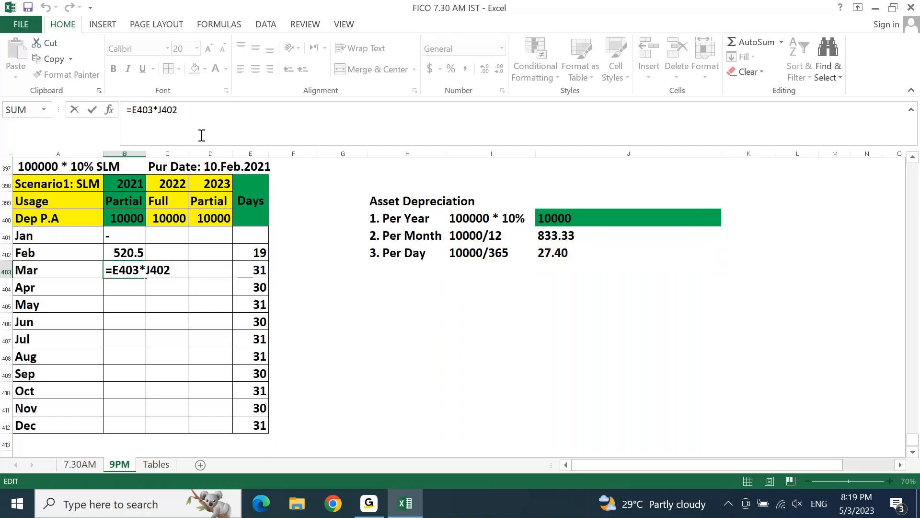
type("$")
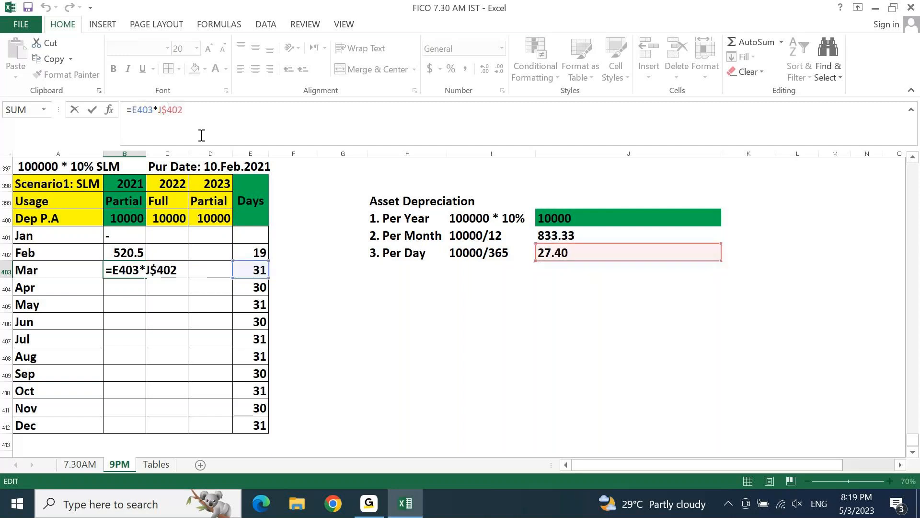
key("Return")
Step: Copy the March 2021 depreciation formula into the April cell B404
key("Up")
key("ctrl+c")
key("Down")
key("ctrl+v")
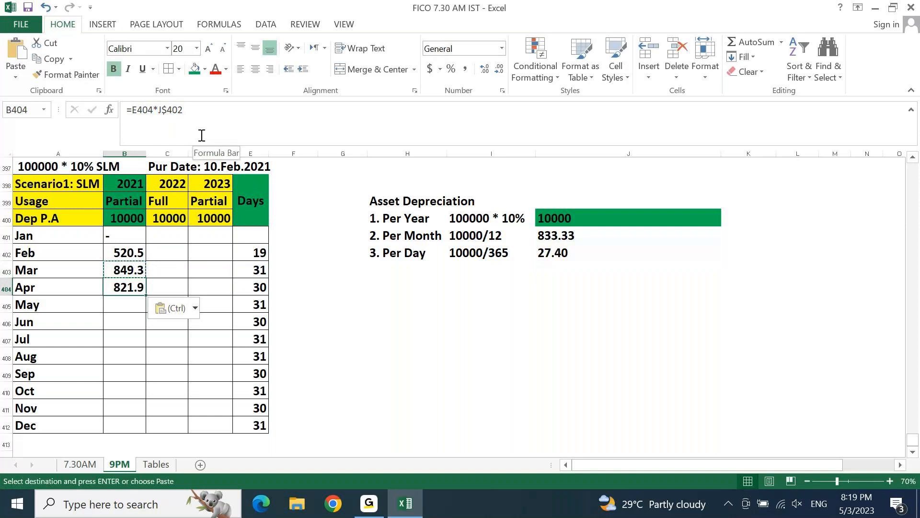
Step: Copy the April 2021 depreciation formula from B404 down through the December cell B412
key("Escape")
double_click(109, 287)
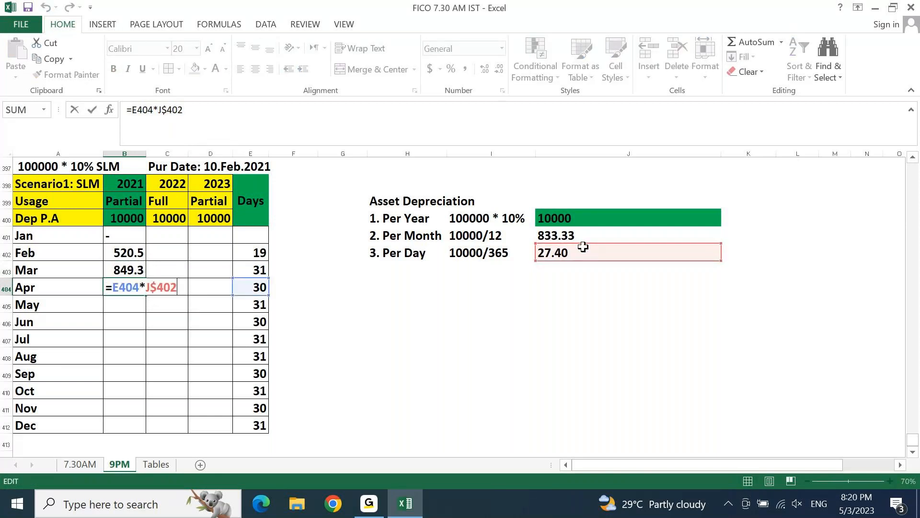
key("ctrl+Return")
key("ctrl+c")
key("shift+Down")
key("shift+Down")
key("shift+Down")
key("shift+Down")
key("shift+Down")
key("shift+Down")
key("shift+Down")
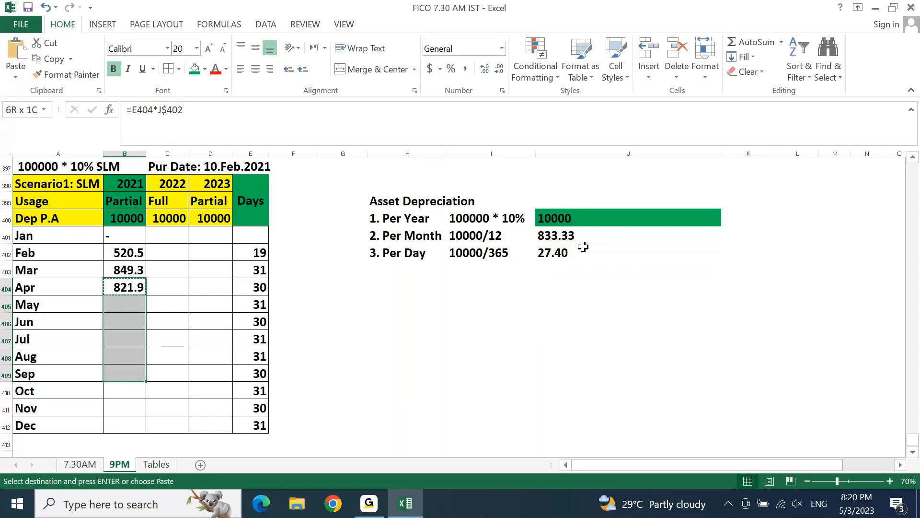
key("shift+Down")
key("Return")
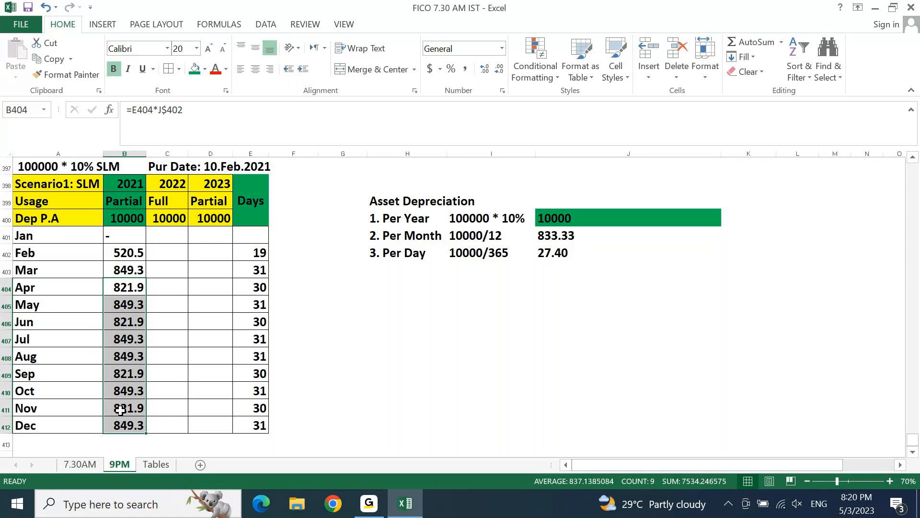
Step: Check which cells the December and November 2021 depreciation formulas refer to
left_click(123, 425)
key("F2")
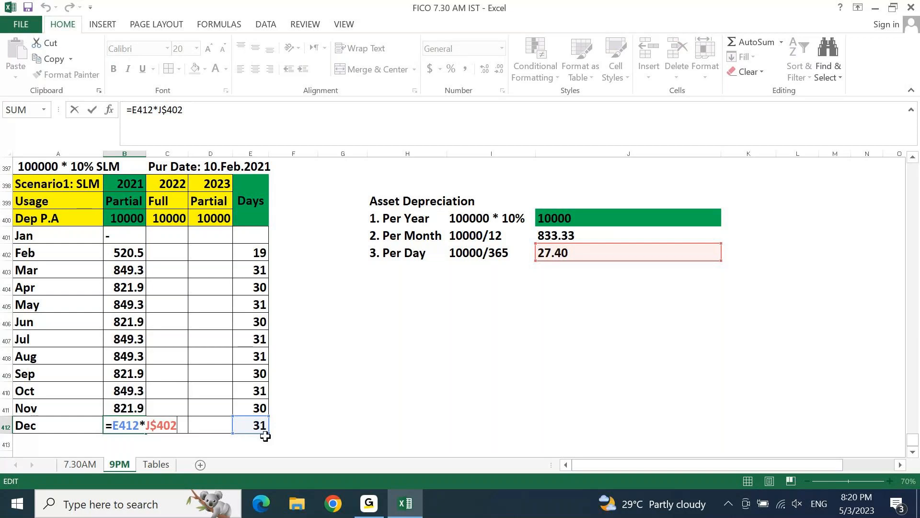
left_click(125, 406)
double_click(124, 406)
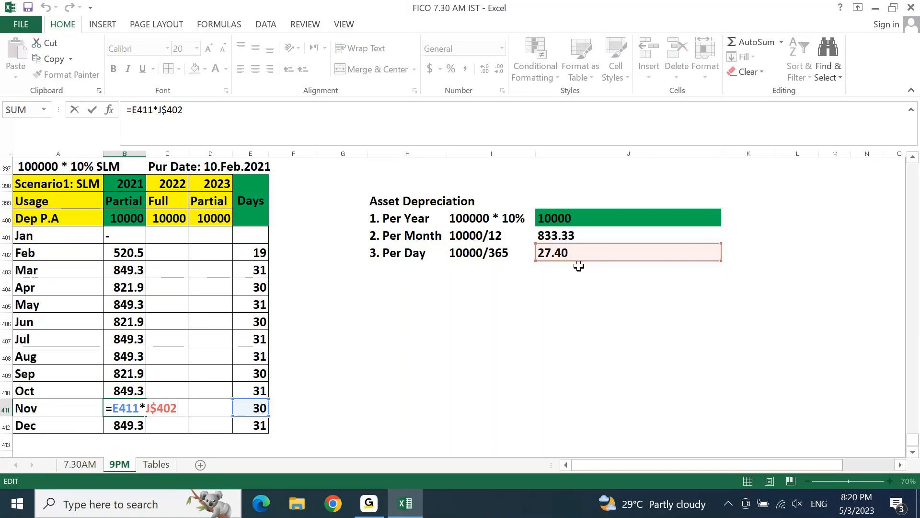
key("Escape")
key("Up")
key("Up")
key("Up")
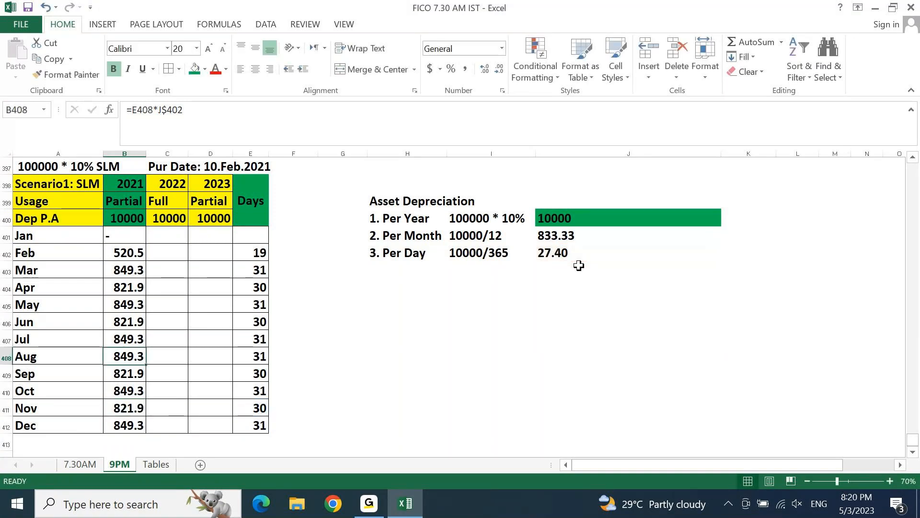
Step: Replace the 2021 depreciation formulas in B401:B412 with their static values using Paste Special Values
key("ctrl+Up")
key("Down")
key("Down")
key("Down")
key("Down")
key("Right")
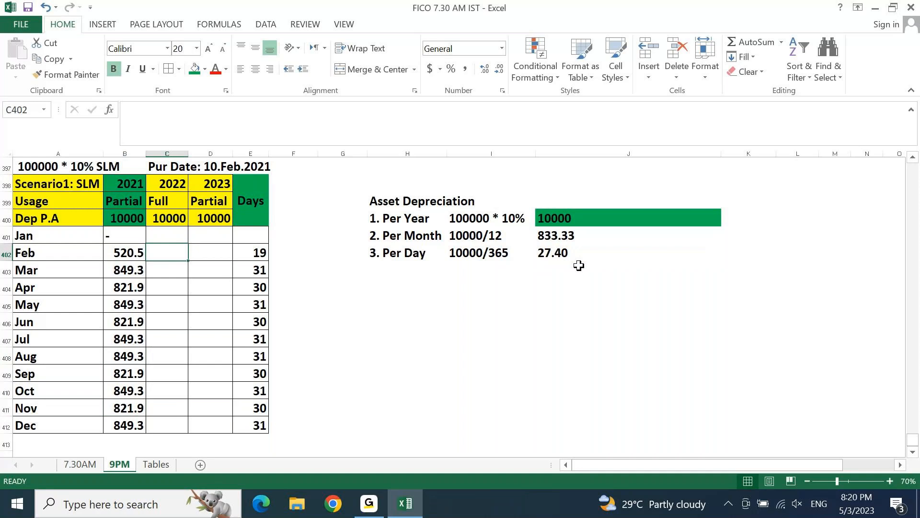
key("Left")
key("Up")
key("ctrl+shift+Down")
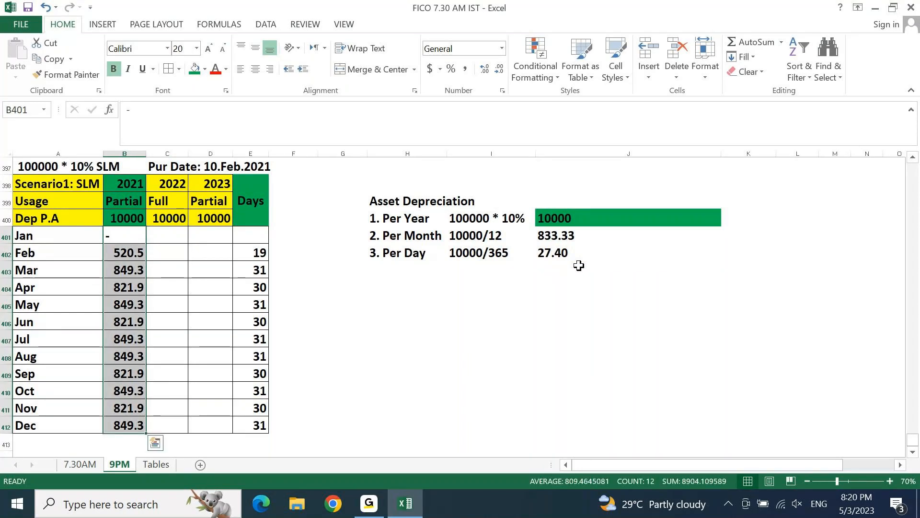
key("ctrl+c")
key("ctrl+alt+v")
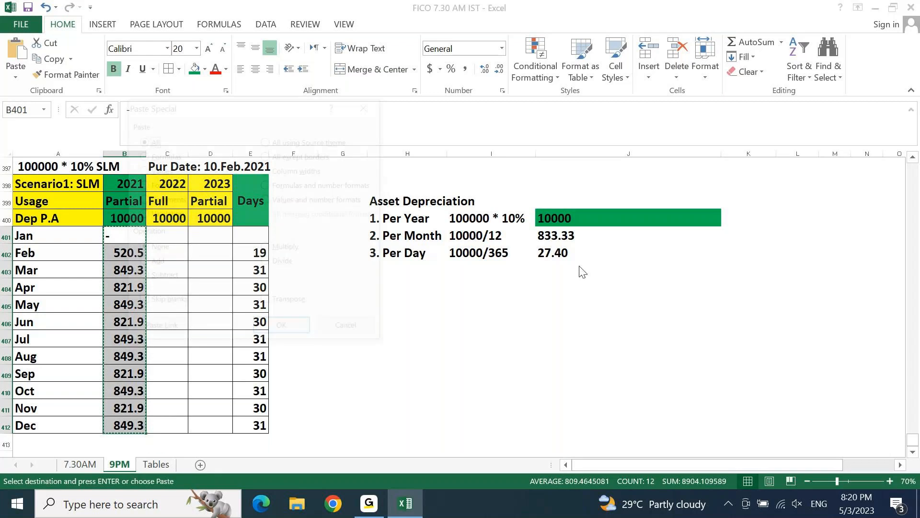
key("v")
key("Return")
key("Escape")
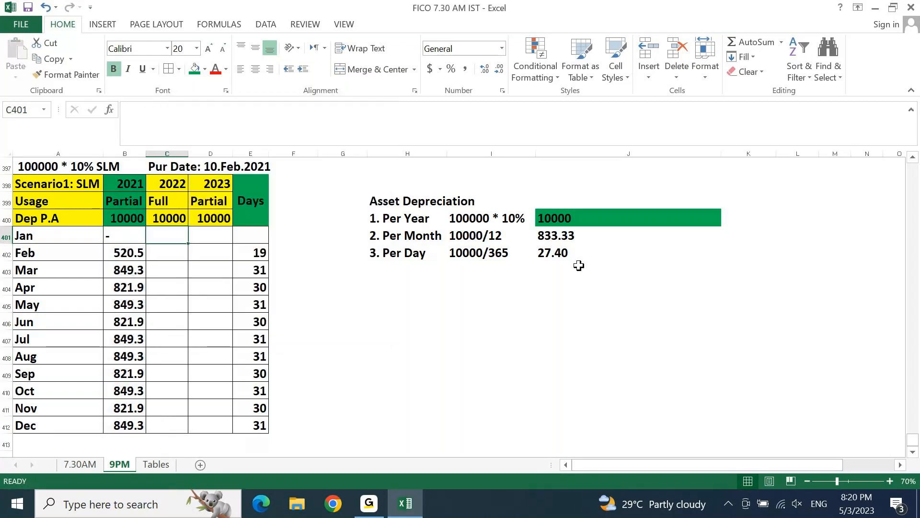
Step: Apply the comma number style to the 2021 monthly depreciation amounts in B401:B412
key("Down")
key("Down")
key("Down")
key("Down")
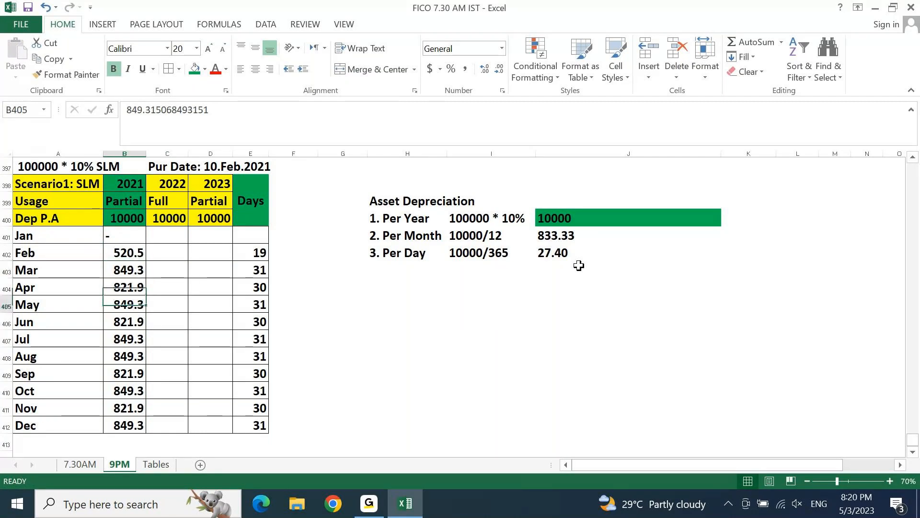
key("Up")
key("Up")
key("Up")
key("Up")
key("Up")
key("Down")
key("ctrl+shift+Down")
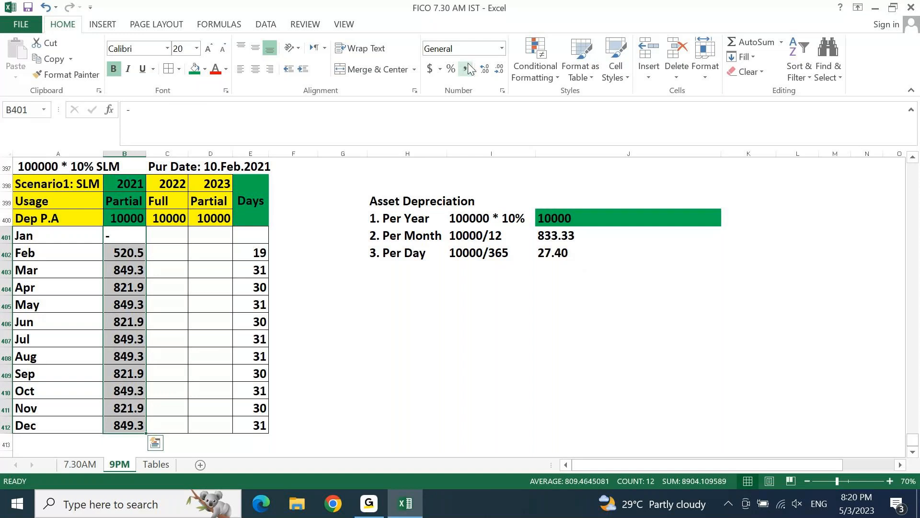
left_click(466, 69)
key("Right")
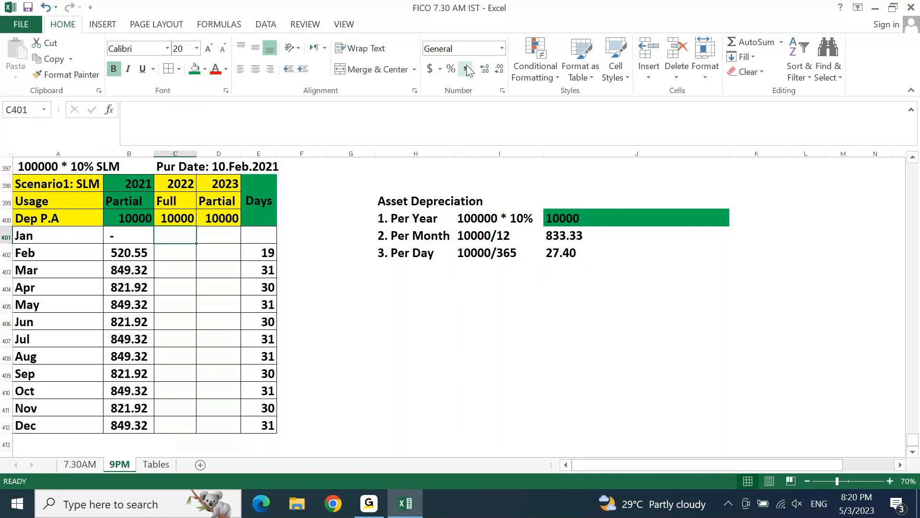
Step: Set the Days column to full months for 2022, with 31 for January and 28 for February
key("Right")
key("Up")
key("Left")
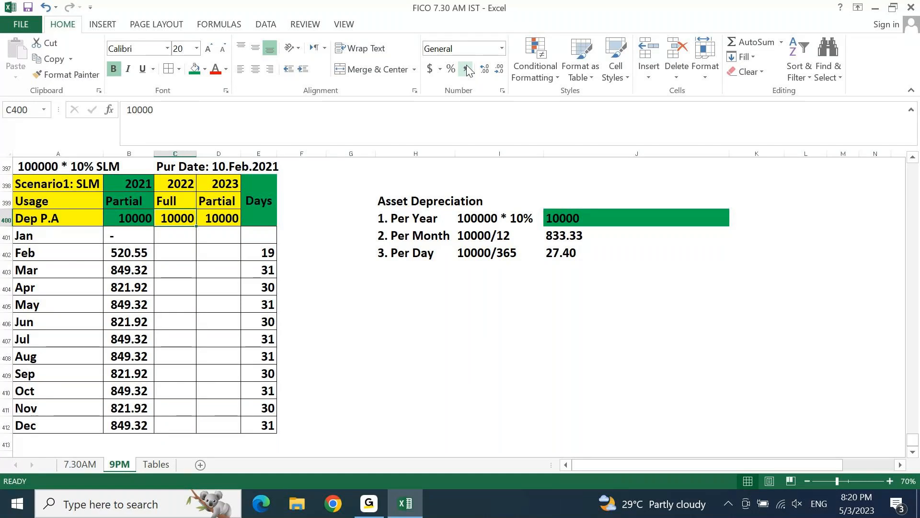
key("Right")
key("Right")
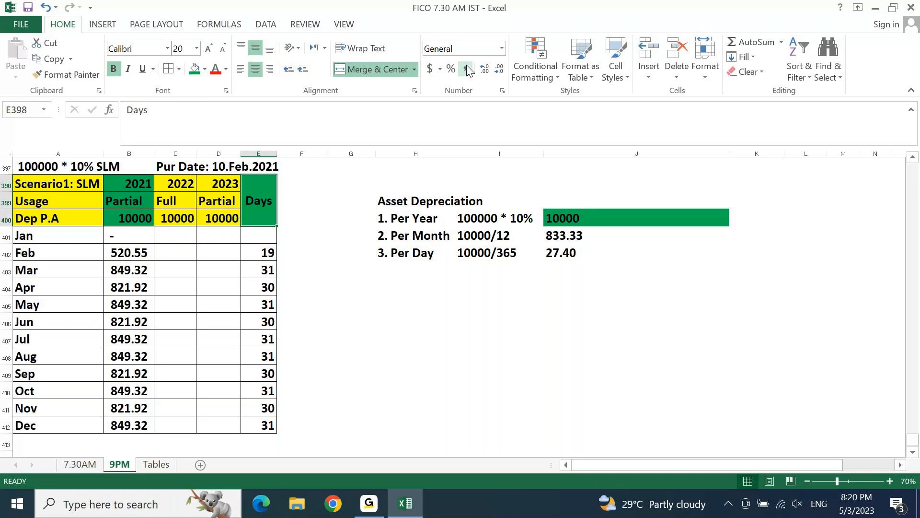
key("Down")
type("31")
key("Return")
type("2")
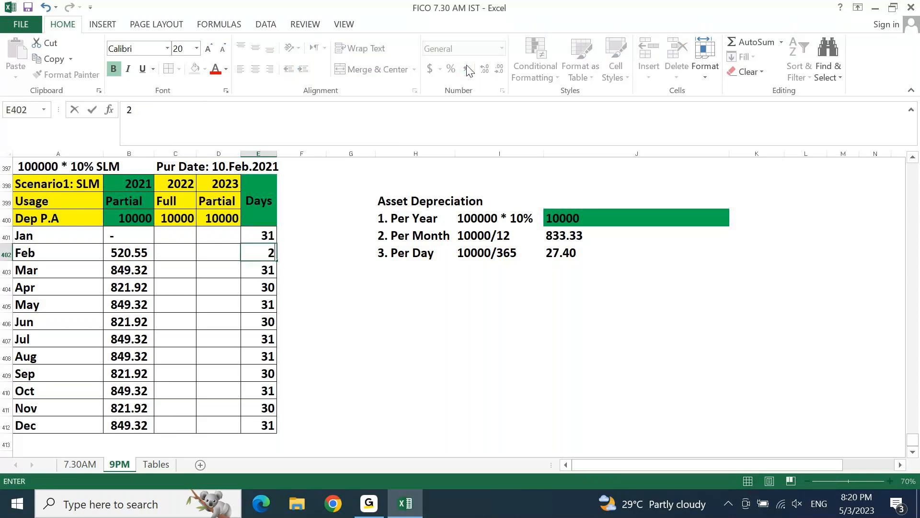
type("8")
key("Return")
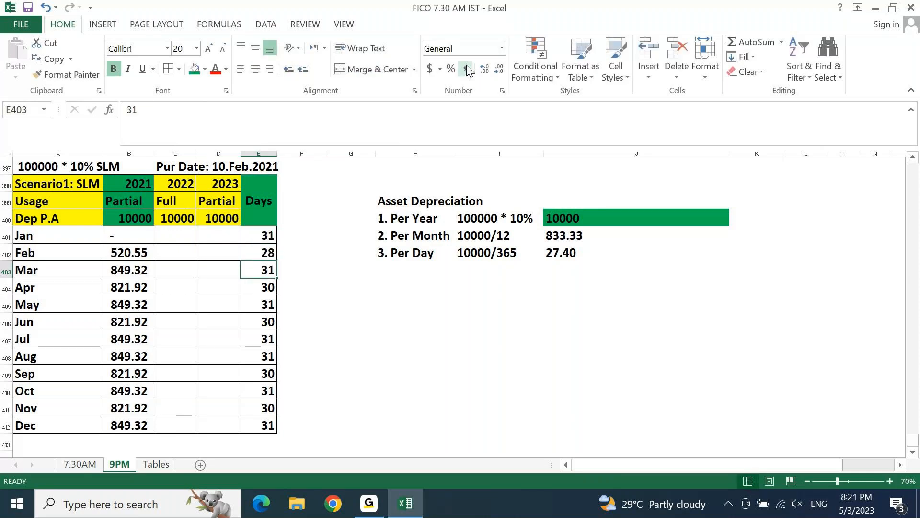
Step: Calculate the January 2022 depreciation in C401 as days times the per-day amount, using =E401*J402
key("Up")
key("Left")
key("Up")
key("Left")
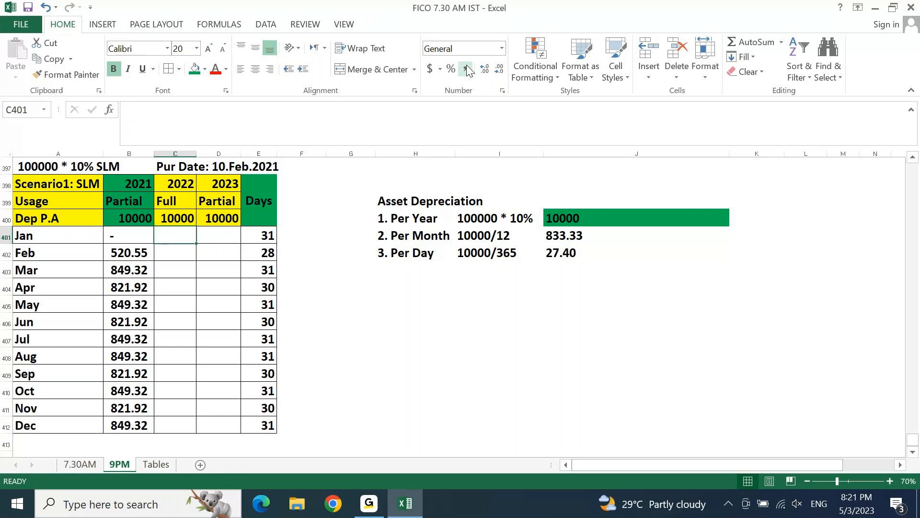
type("=")
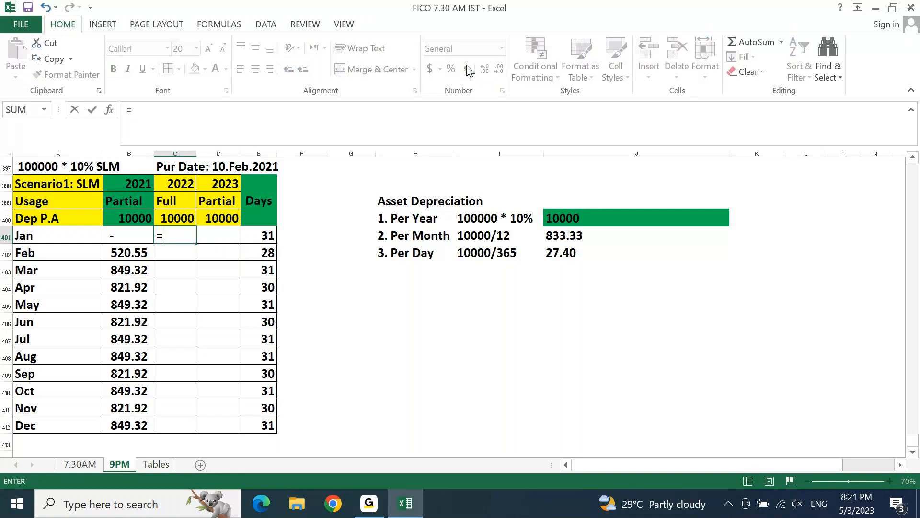
left_click(265, 237)
type("*")
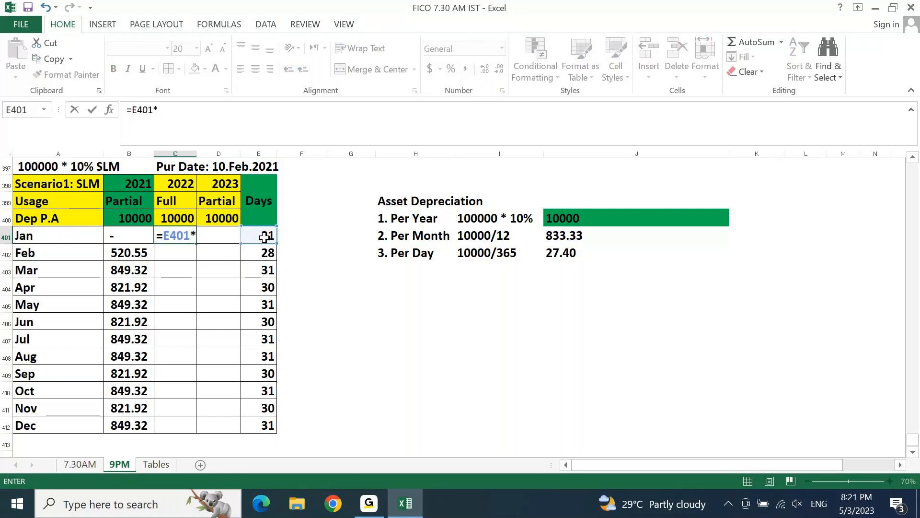
left_click(563, 256)
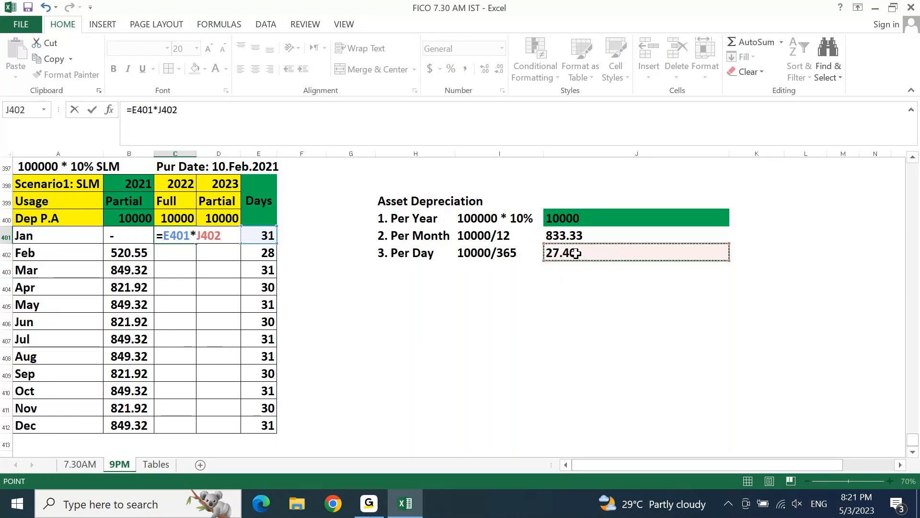
key("ctrl+Return")
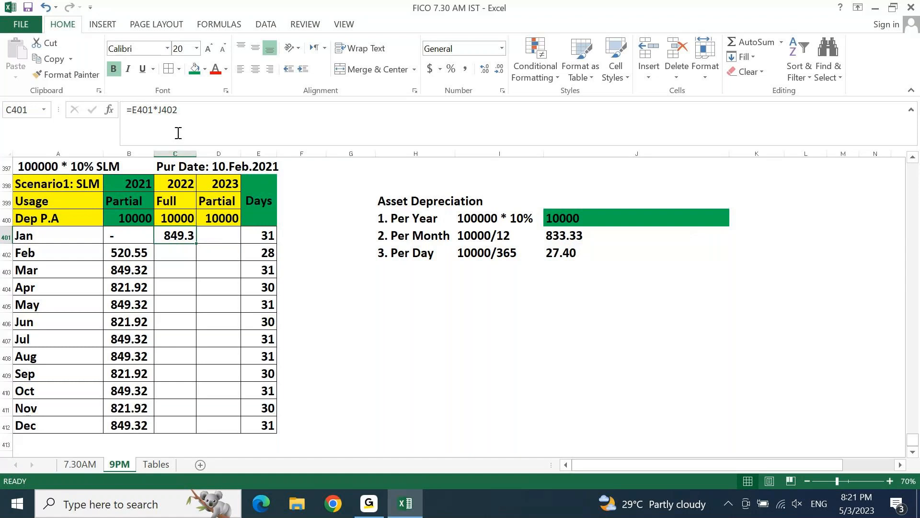
Step: Lock the row of the per-day reference in the January 2022 formula, making it =E401*J$402
left_click(163, 111)
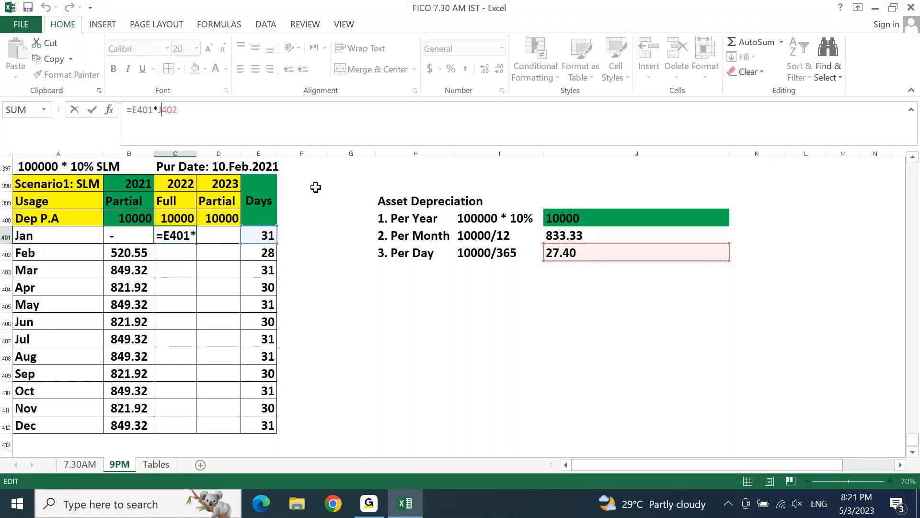
type("$")
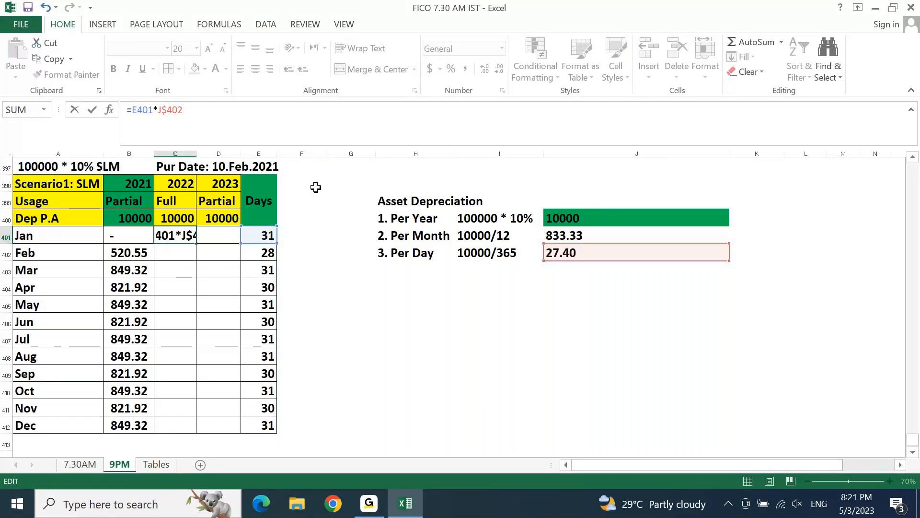
key("ctrl+Return")
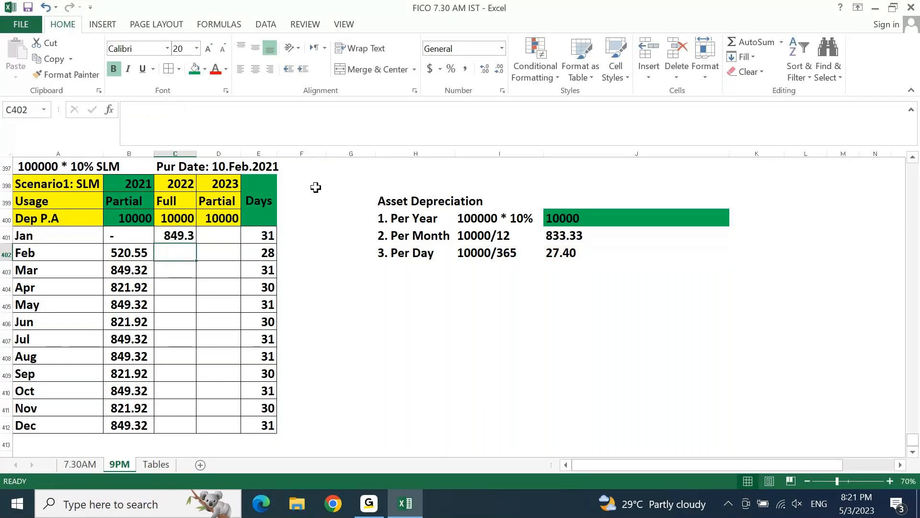
Step: Copy the January 2022 depreciation formula down through the December cell C412
key("ctrl+c")
key("shift+Down")
key("shift+Down")
key("shift+Down")
key("shift+Down")
key("shift+Down")
key("shift+Down")
key("shift+Down")
key("shift+Down")
key("shift+Down")
key("shift+Down")
key("shift+Down")
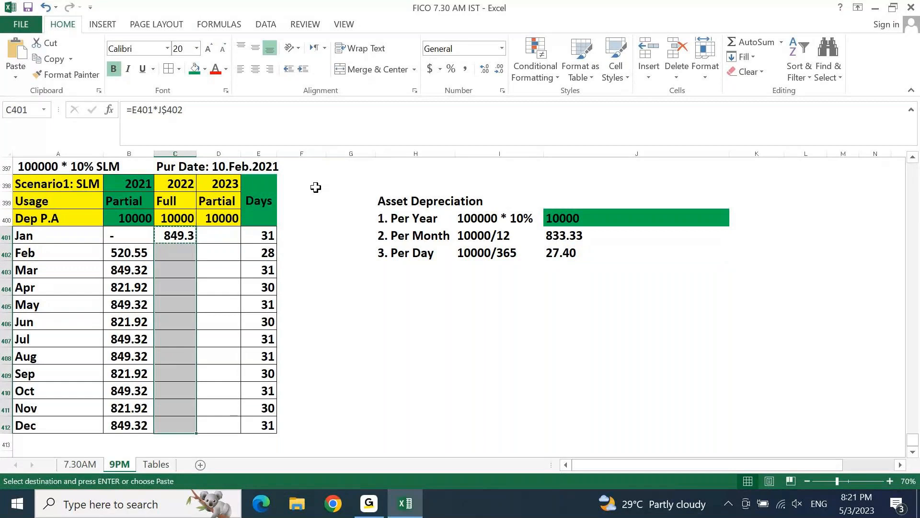
key("ctrl+v")
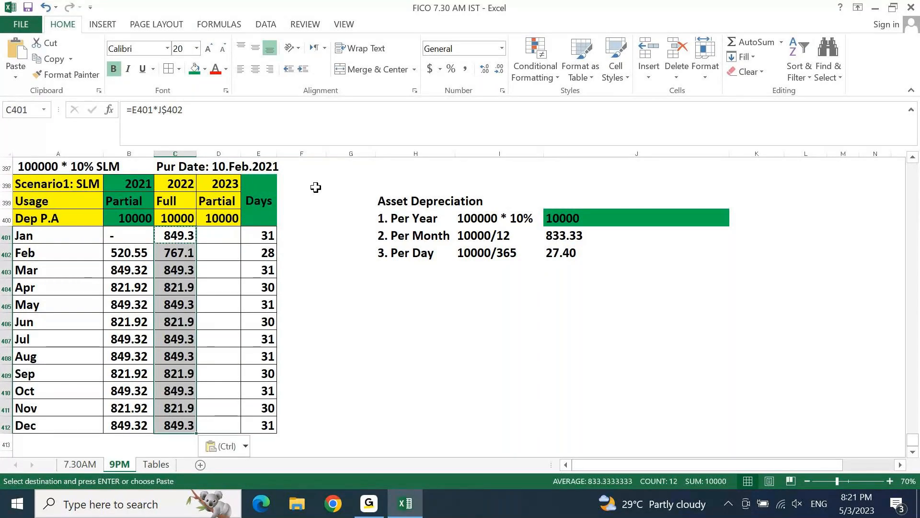
key("Return")
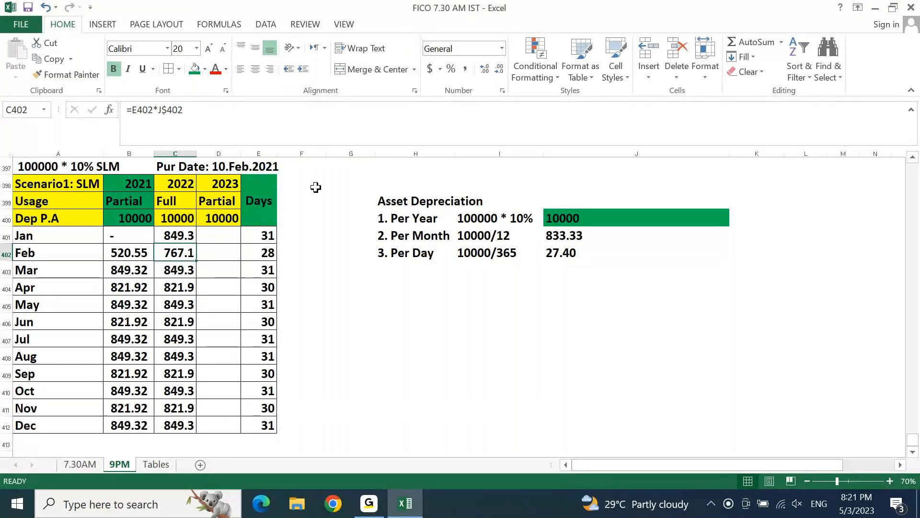
Step: Apply the comma number style to the 2022 monthly depreciation amounts in C401:C412
key("Up")
key("ctrl+shift+Down")
left_click(464, 68)
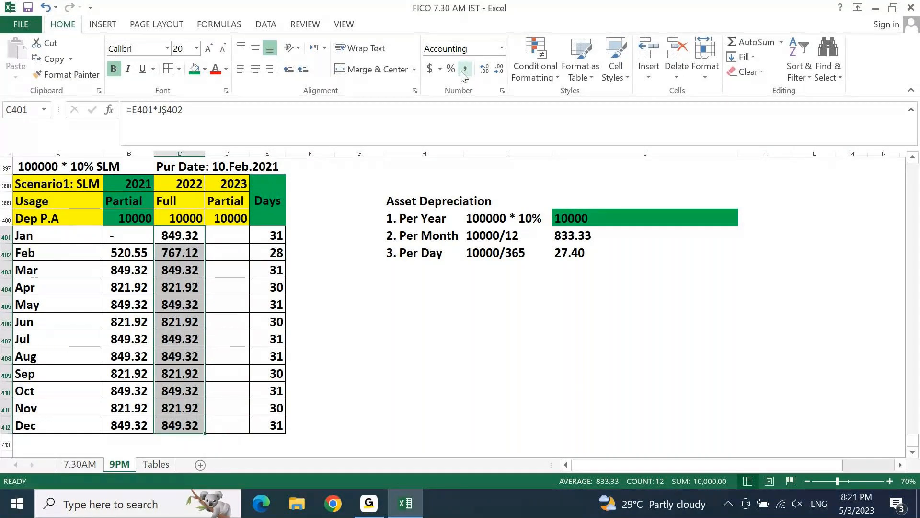
Step: Convert the 2022 depreciation formulas in C401:C412 to static values with Paste Special Values
key("ctrl+c")
key("alt+e")
key("s")
key("v")
key("Return")
key("Escape")
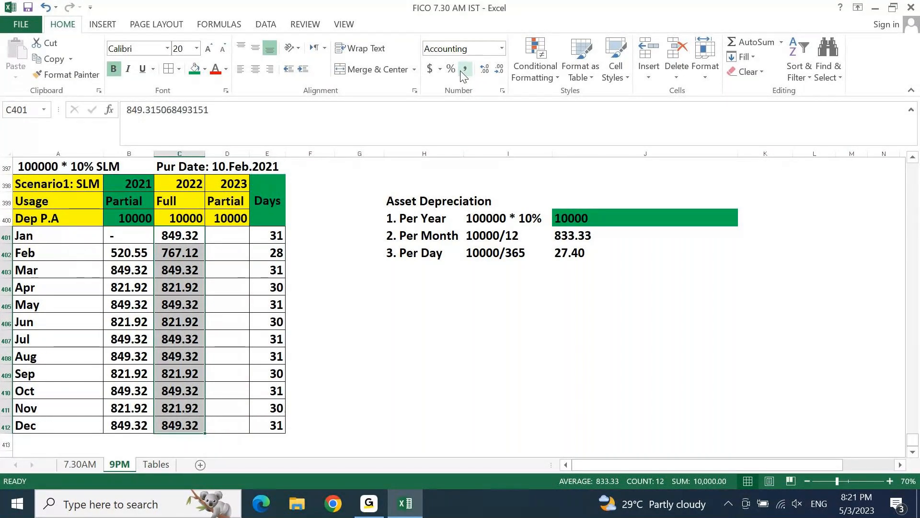
key("Right")
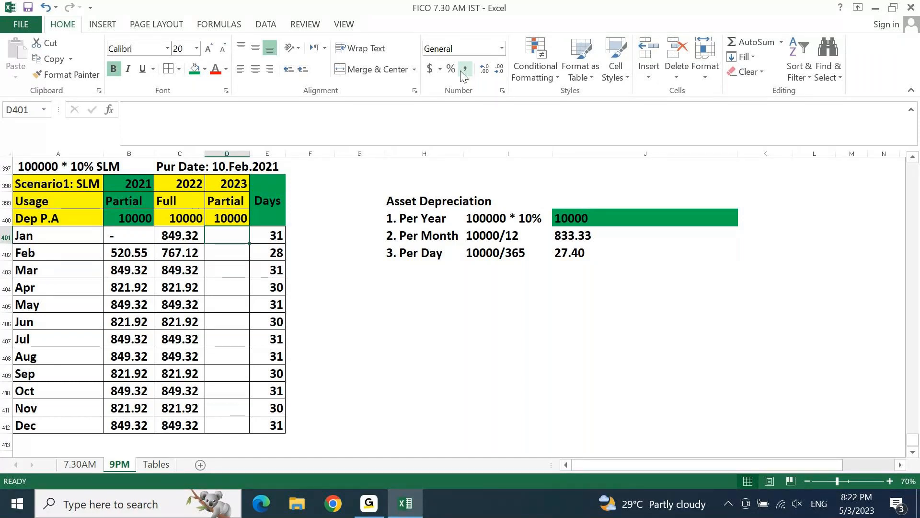
key("Down")
key("Down")
key("Down")
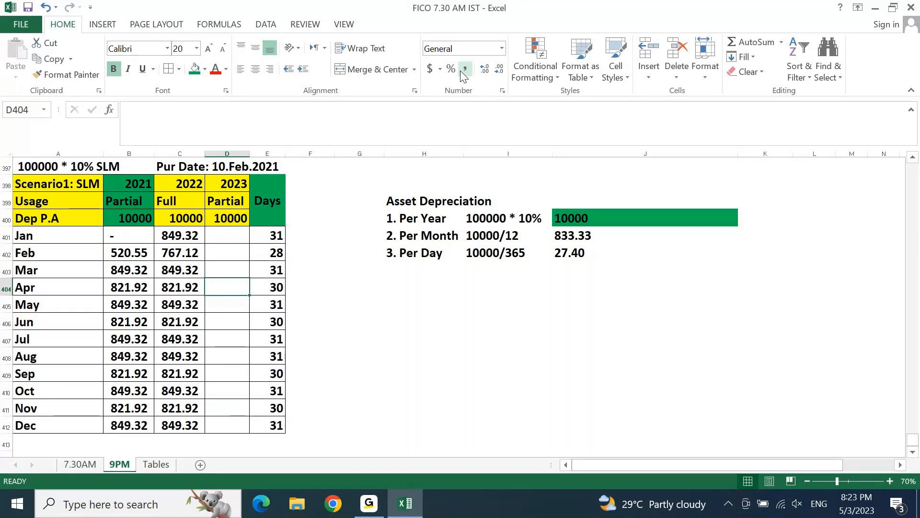
key("Up")
key("Up")
key("Up")
key("Up")
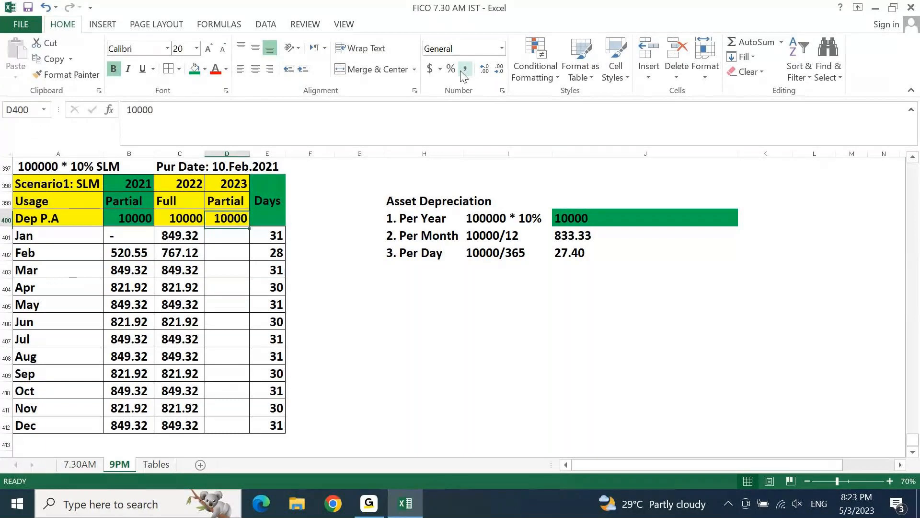
Step: Enter the January 2023 depreciation formula =E401*J$402 in D401, with the row of the per-day reference locked
key("Down")
type("=")
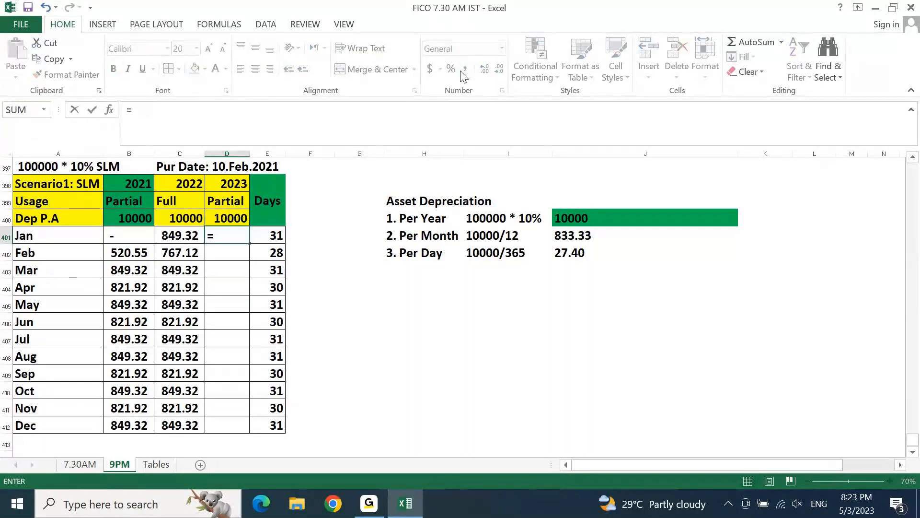
key("Right")
type("*")
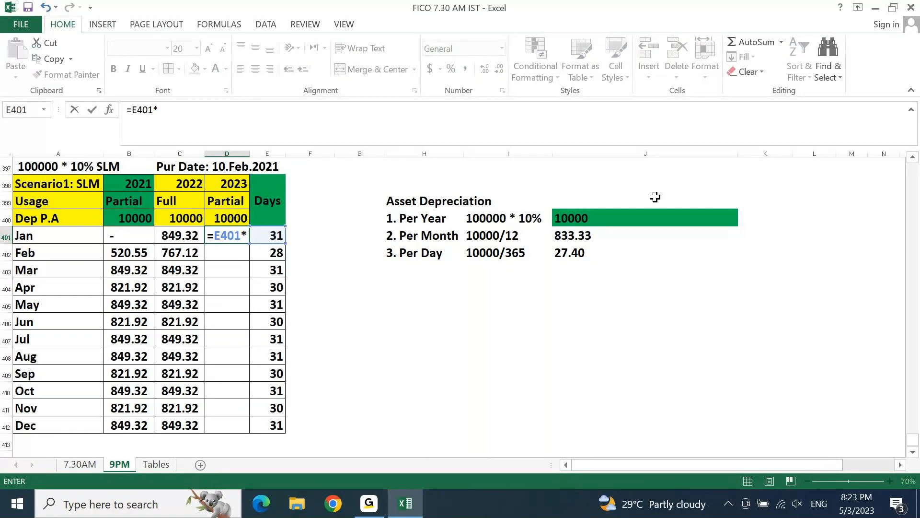
left_click(578, 250)
left_click(173, 111)
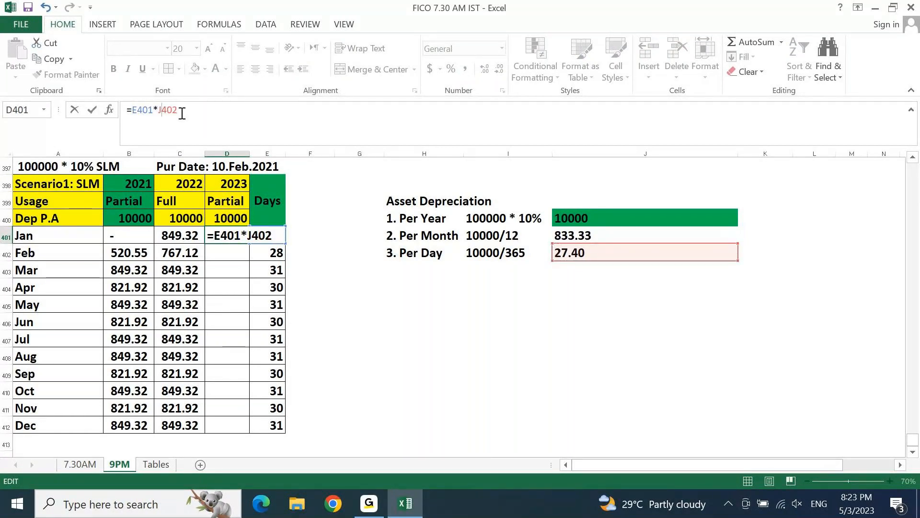
type("$")
key("ctrl+Return")
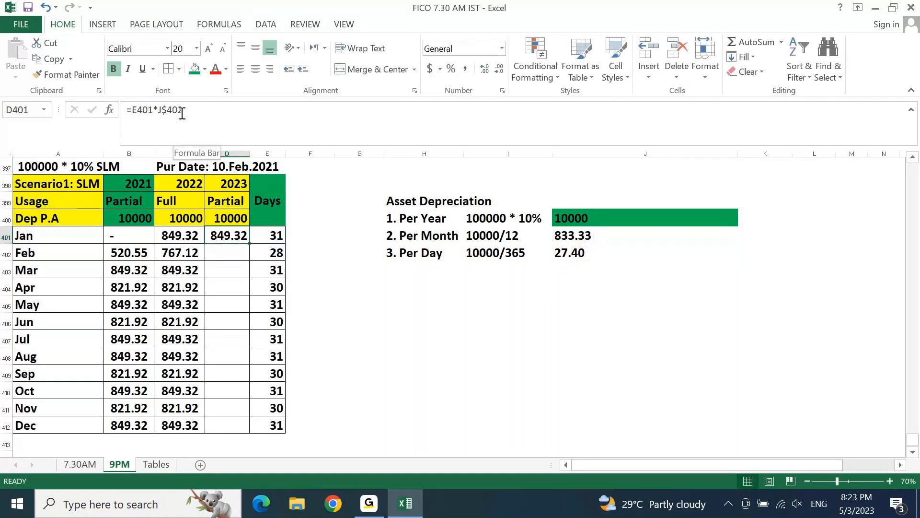
Step: Copy the January 2023 depreciation formula down through the April cell D404
key("ctrl+c")
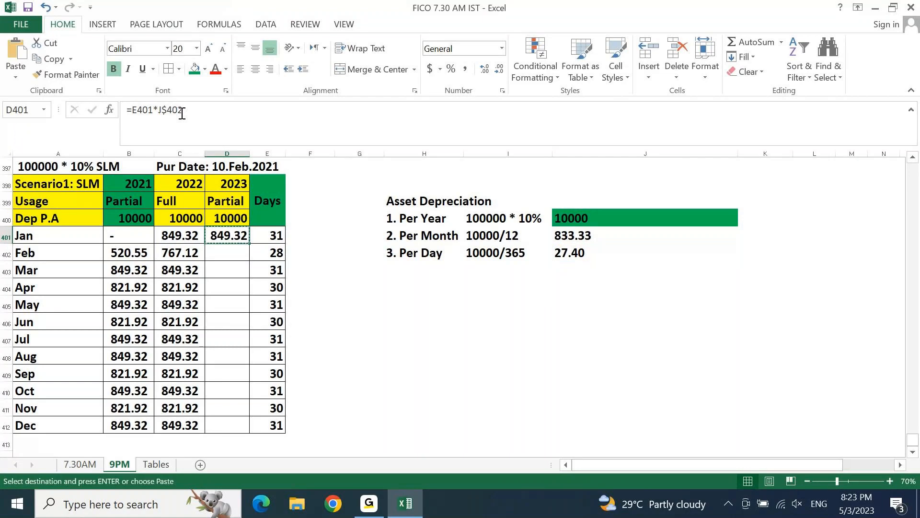
key("shift+Down")
key("shift+Down")
key("shift+Down")
key("ctrl+v")
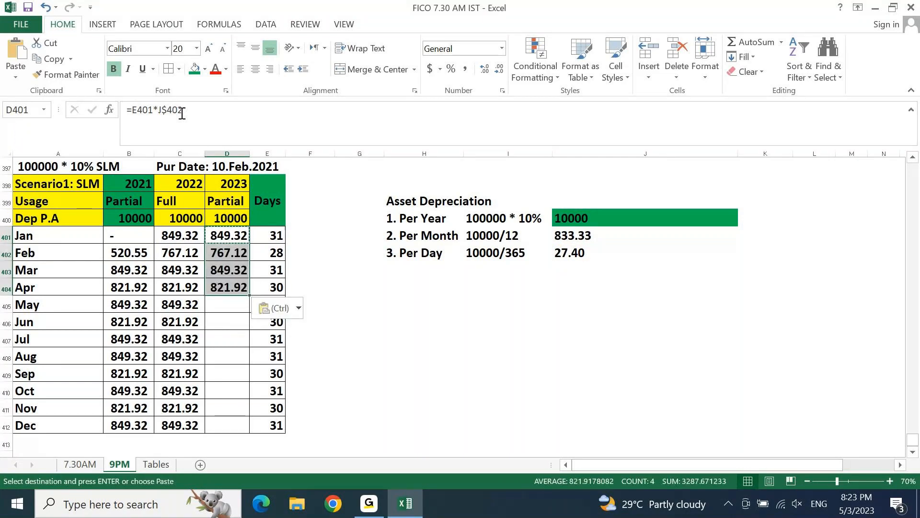
Step: Convert the 2023 depreciation formulas in D401:D404 to static values with Paste Special Values
key("Escape")
key("ctrl+c")
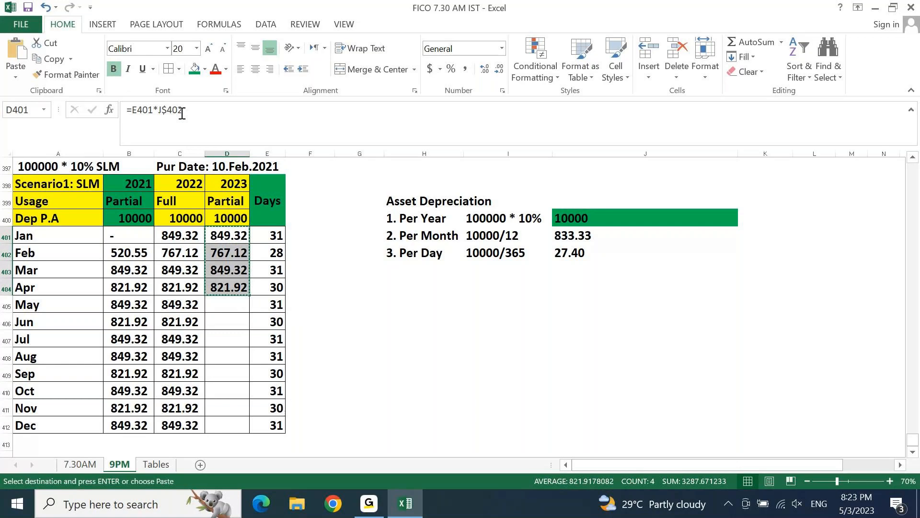
key("ctrl+alt+v")
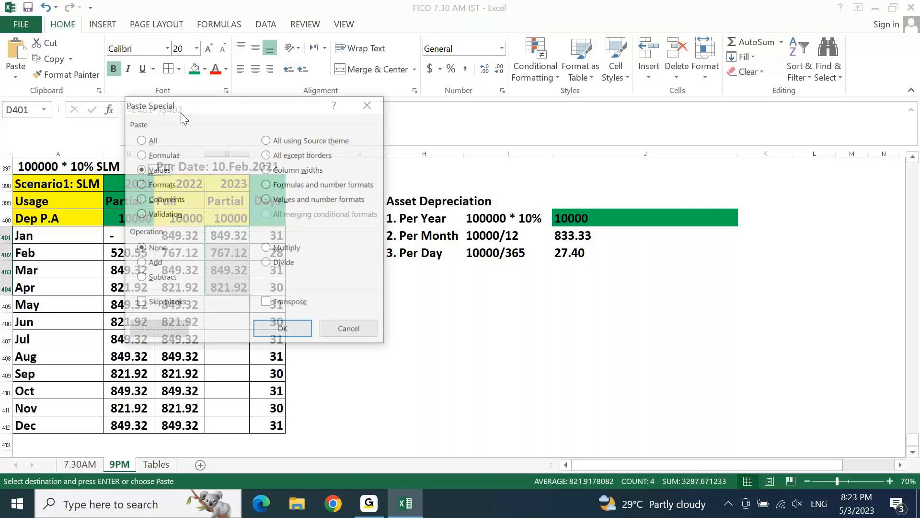
key("Return")
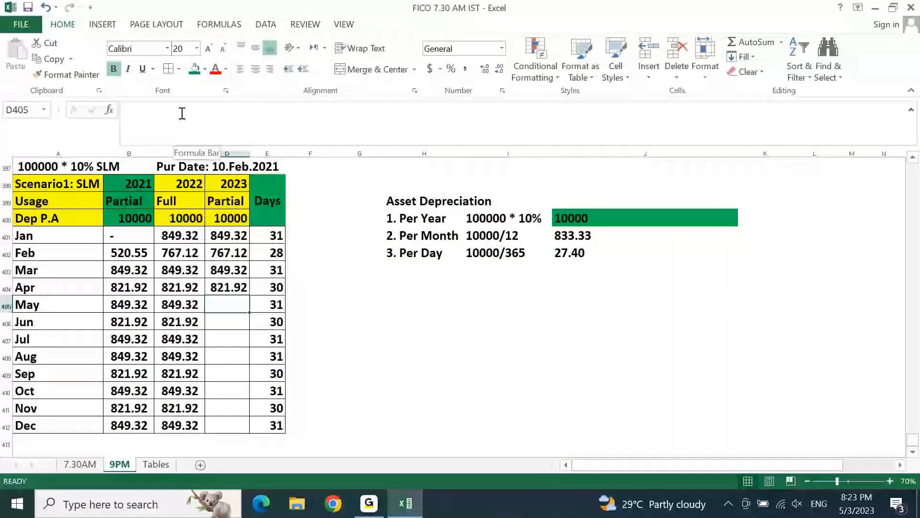
Step: Total the 2021 monthly depreciation with AutoSum in B413, directly below December
key("Left")
key("Left")
key("ctrl+Down")
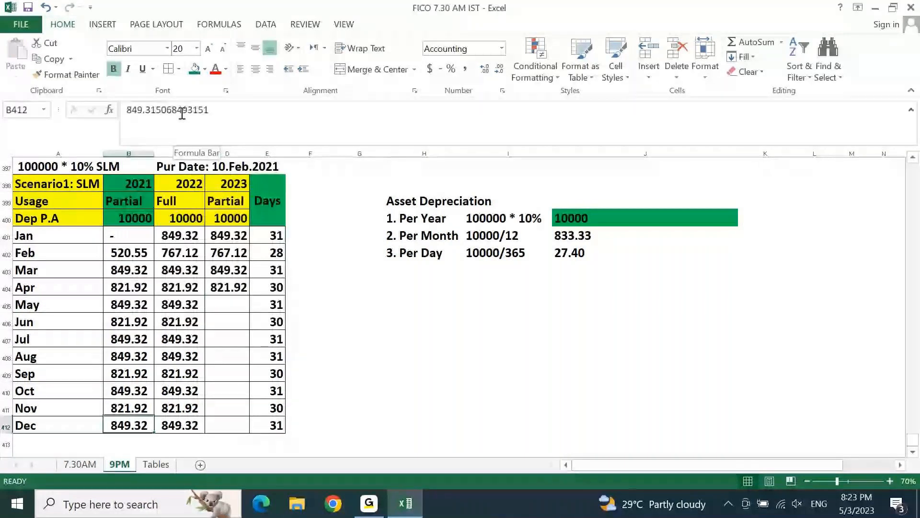
key("Down")
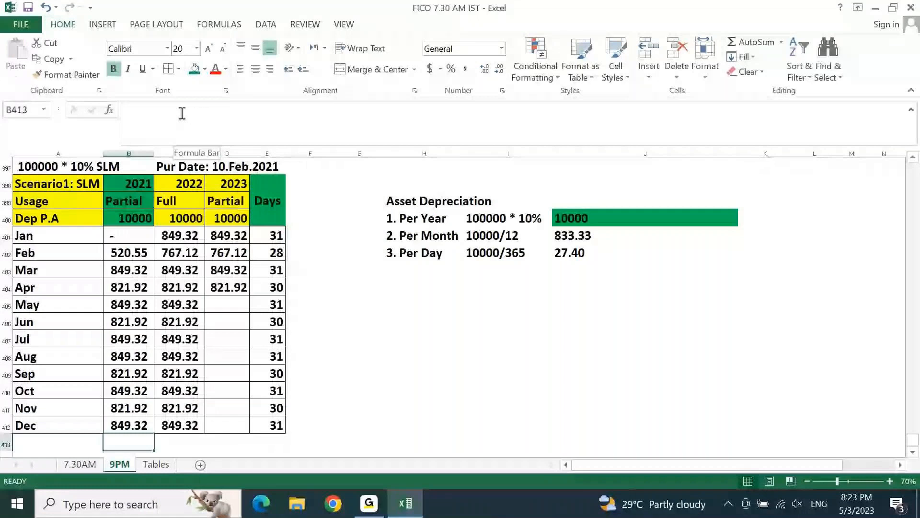
key("alt+equal")
key("Return")
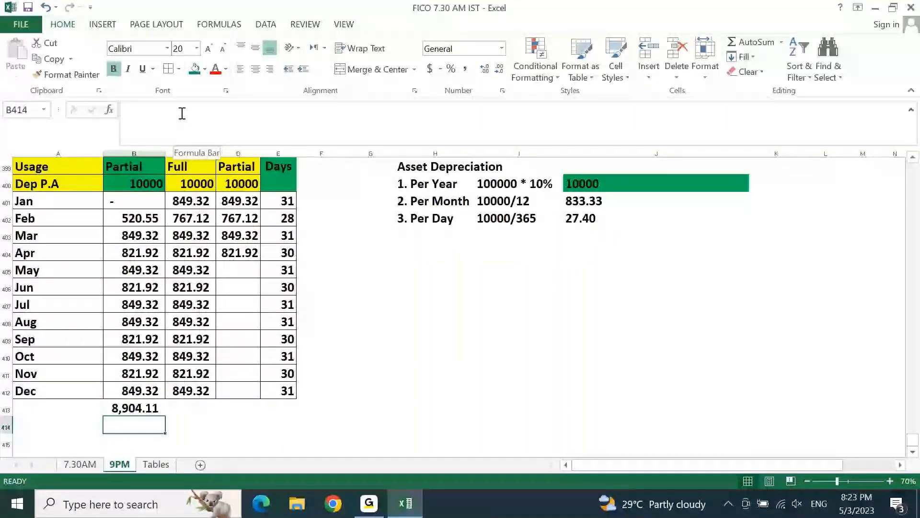
Step: Fill the 2021 total formula across to C413 and D413, and autofit the width of column D
key("Up")
key("Right")
key("ctrl+r")
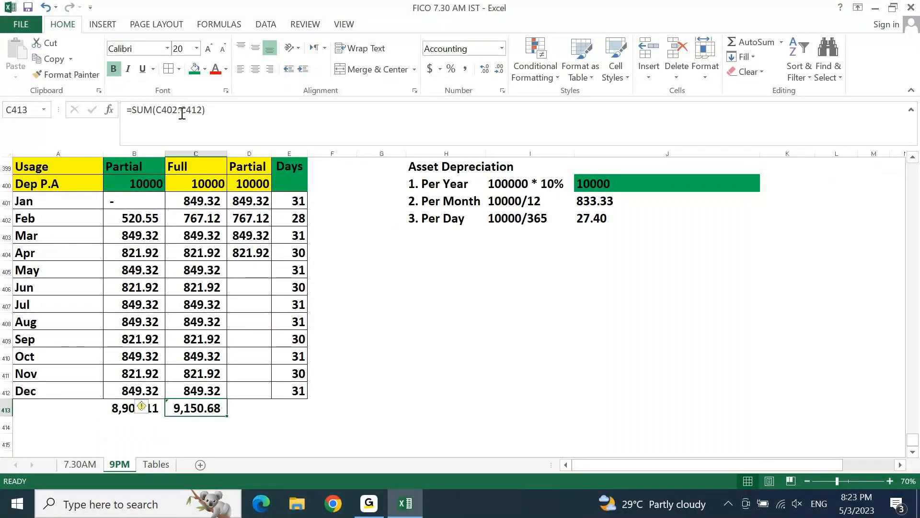
key("Right")
key("ctrl+r")
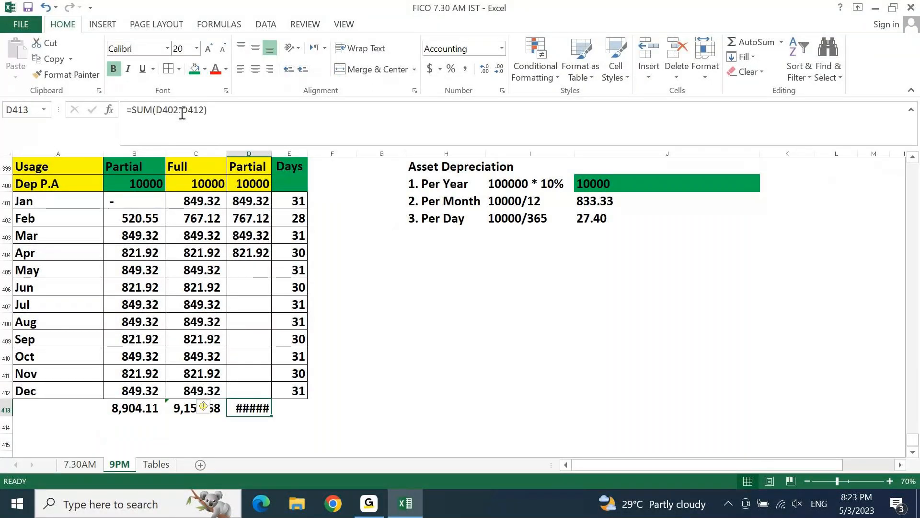
key("alt+h")
key("o")
key("i")
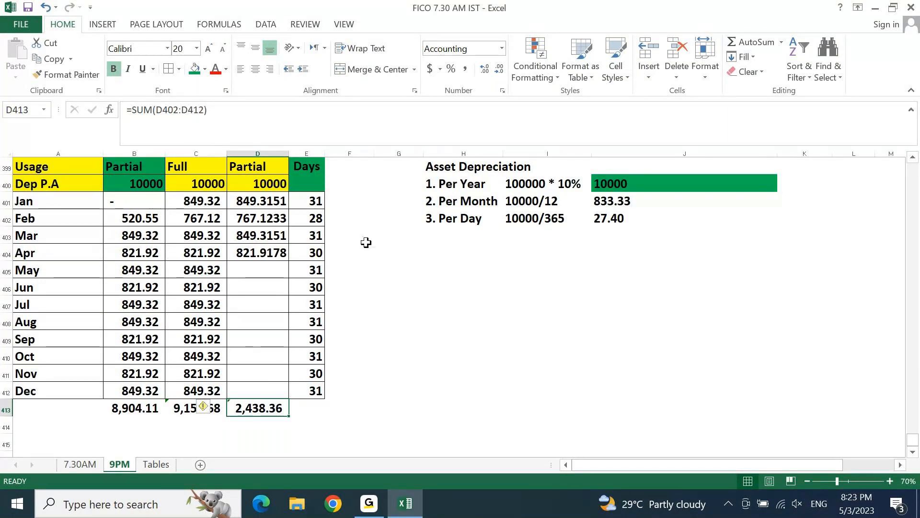
Step: Enter the label "Depreciation till April 2023" in H405, below the per-day rate
left_click(421, 301)
key("Right")
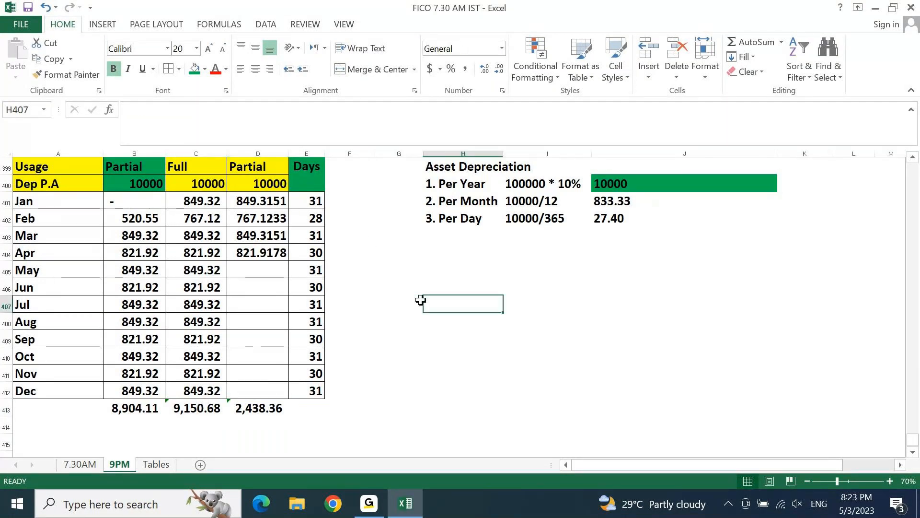
key("Up")
key("Up")
key("F2")
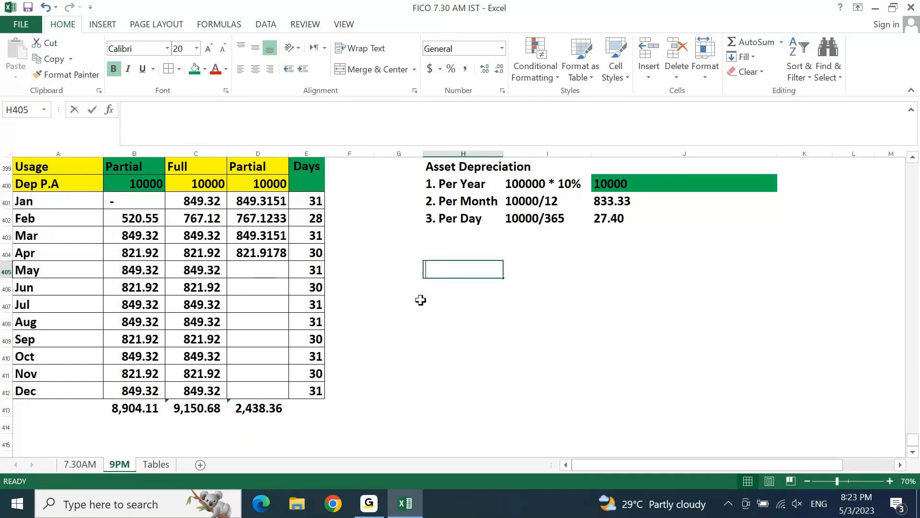
type("Depreia")
key("BackSpace")
key("BackSpace")
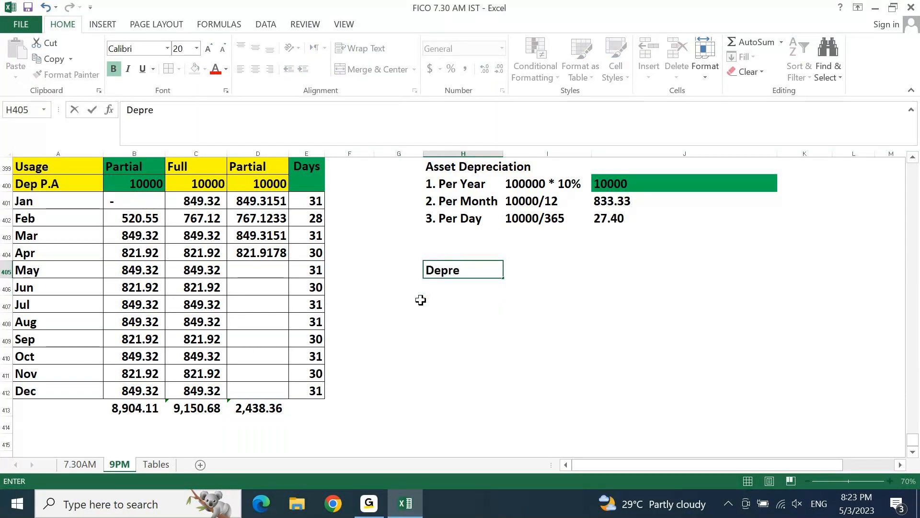
type("ciation till A")
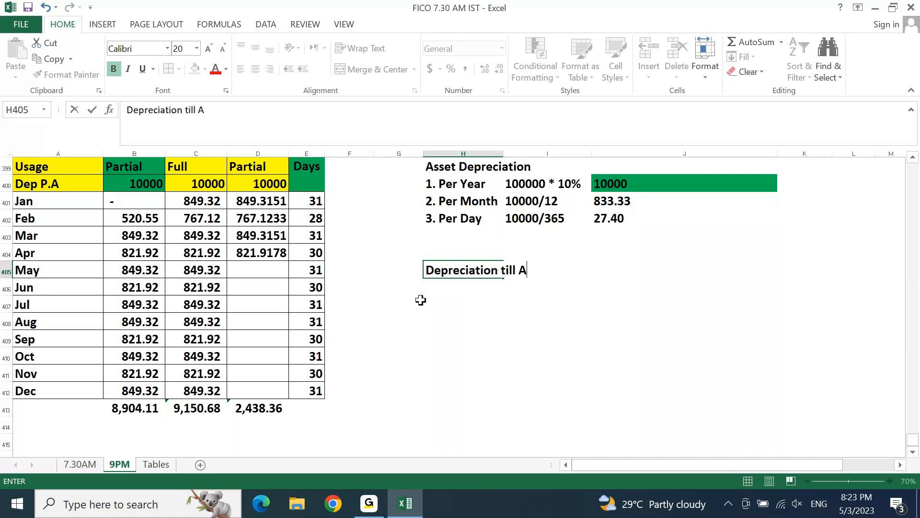
type("pril 2023")
key("Tab")
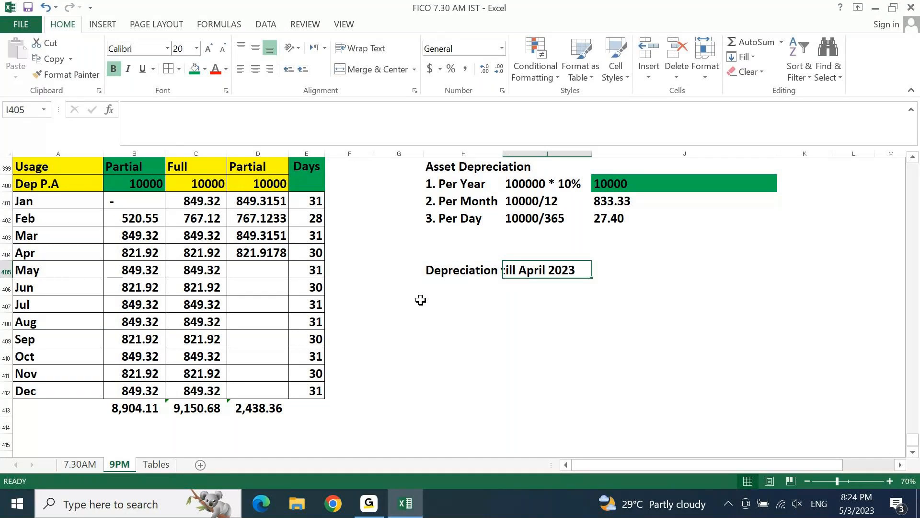
Step: Add up the three yearly totals in J405 with the formula =B413+C413+D413
key("Tab")
type("=")
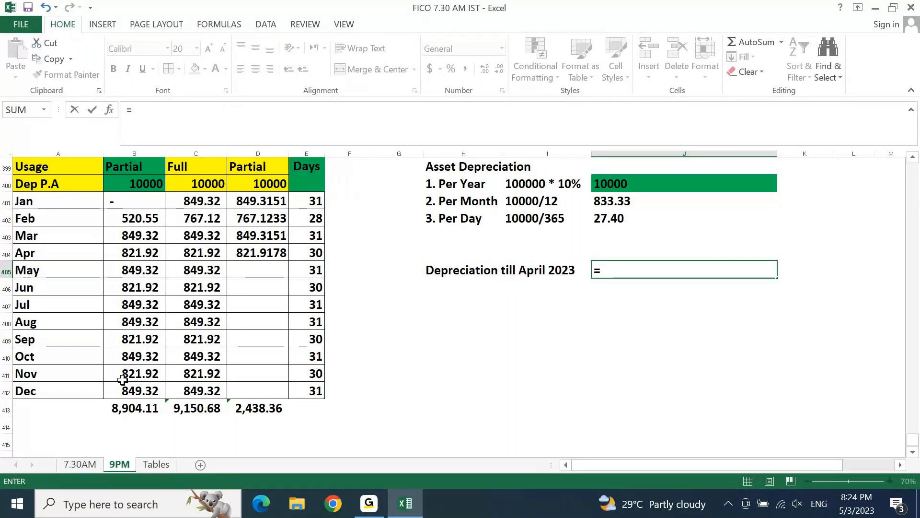
left_click(136, 408)
type("+")
left_click(196, 409)
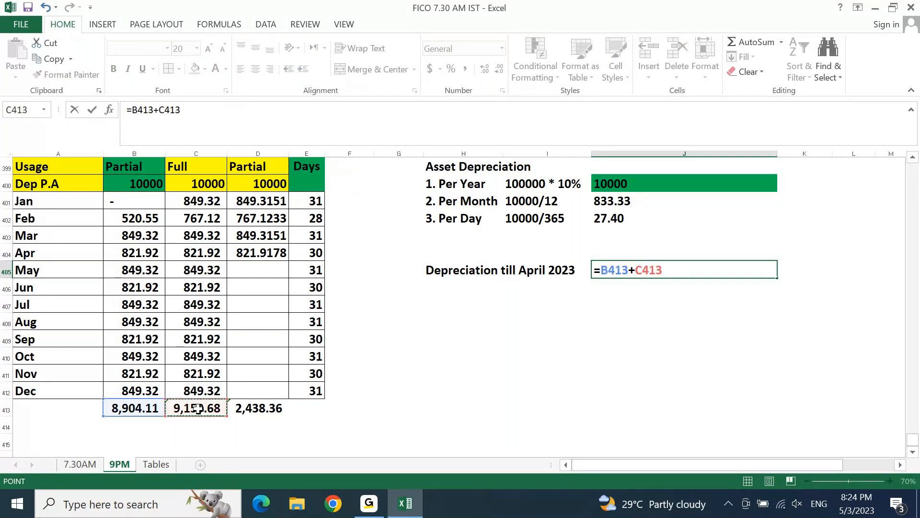
type("+")
left_click(266, 408)
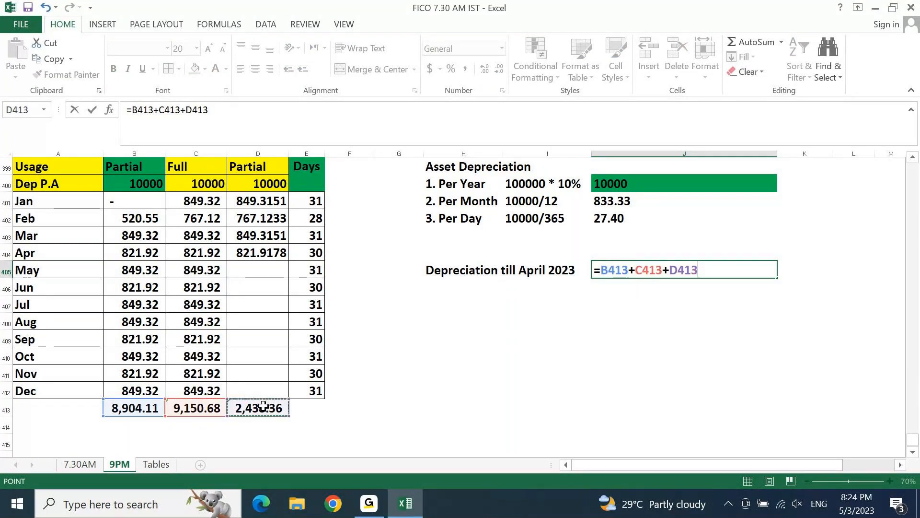
key("Return")
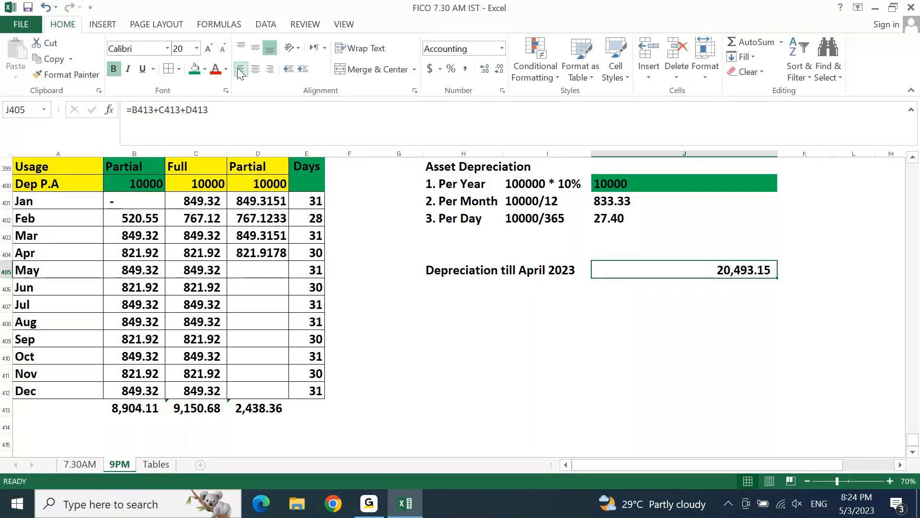
Step: Convert the total depreciation formula in J405 to a static value with Paste Special Values
key("Right")
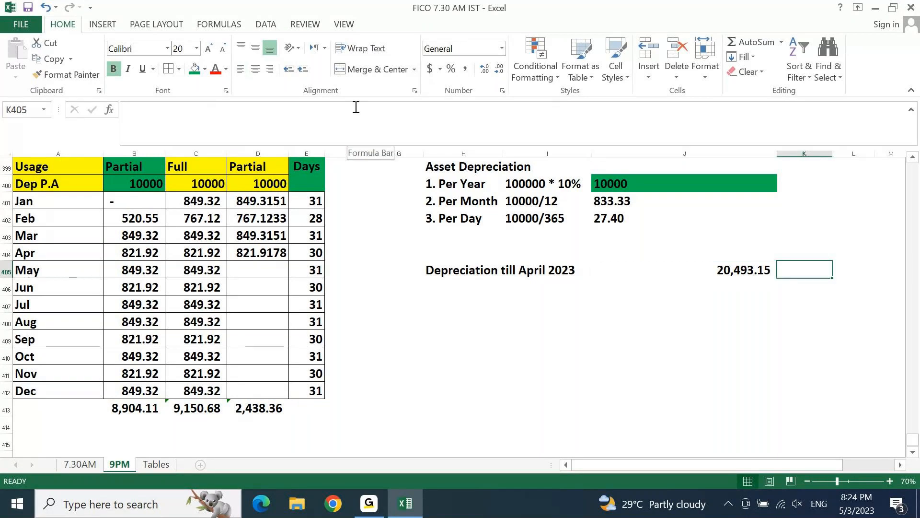
key("Left")
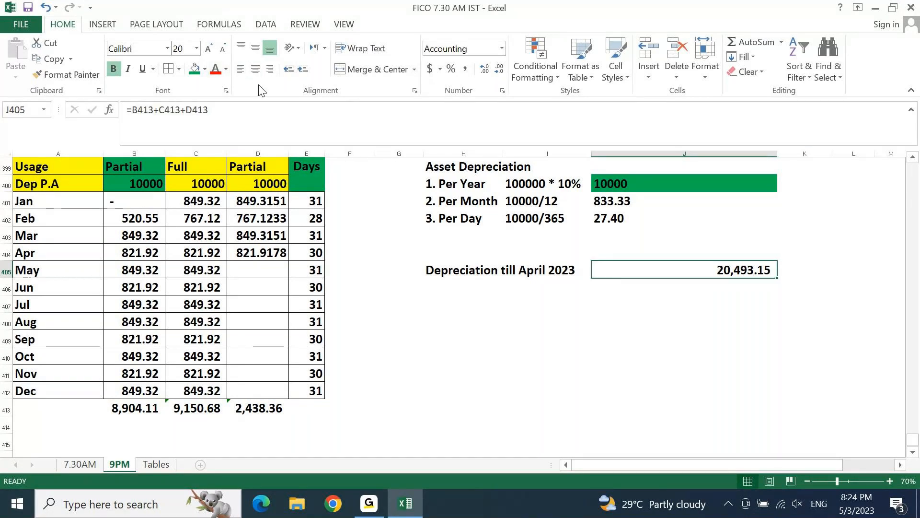
key("ctrl+c")
key("ctrl+alt+v")
key("v")
key("Return")
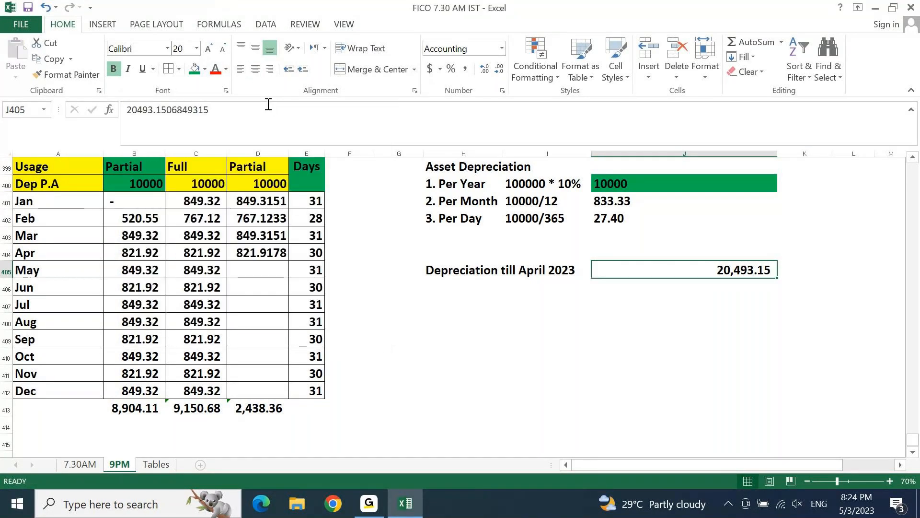
Step: Align the total depreciation amount in J405 left horizontally and middle vertically
left_click(241, 72)
left_click(243, 48)
left_click(259, 50)
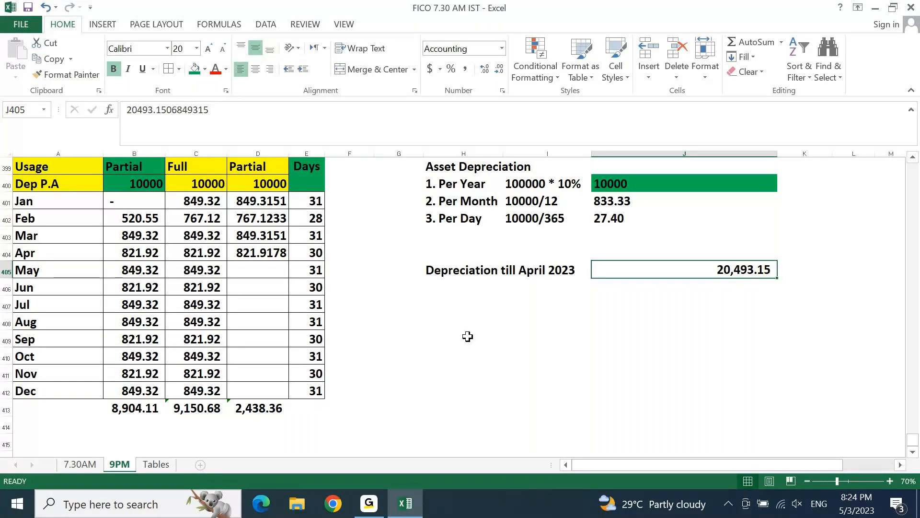
Step: Enter the label "Accumulated Depreciation" in H406, directly below the "Depreciation till April 2023" label
key("Down")
key("Left")
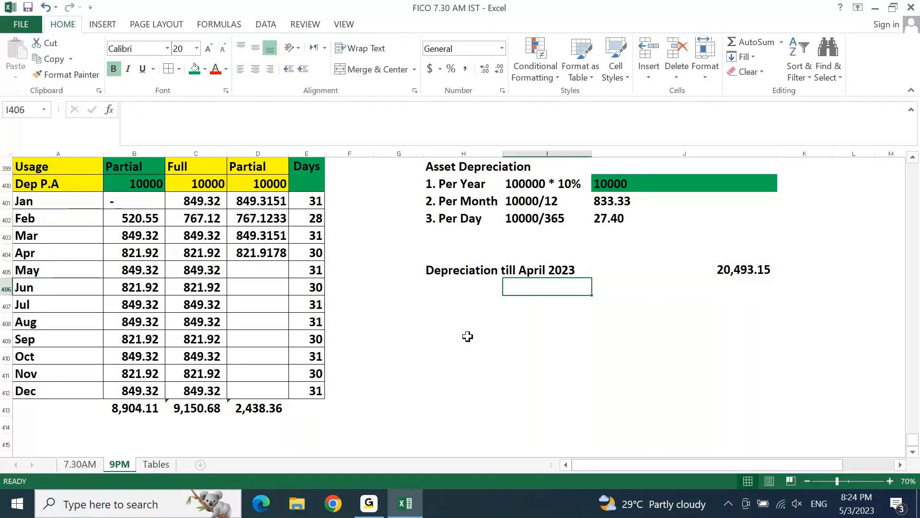
key("Left")
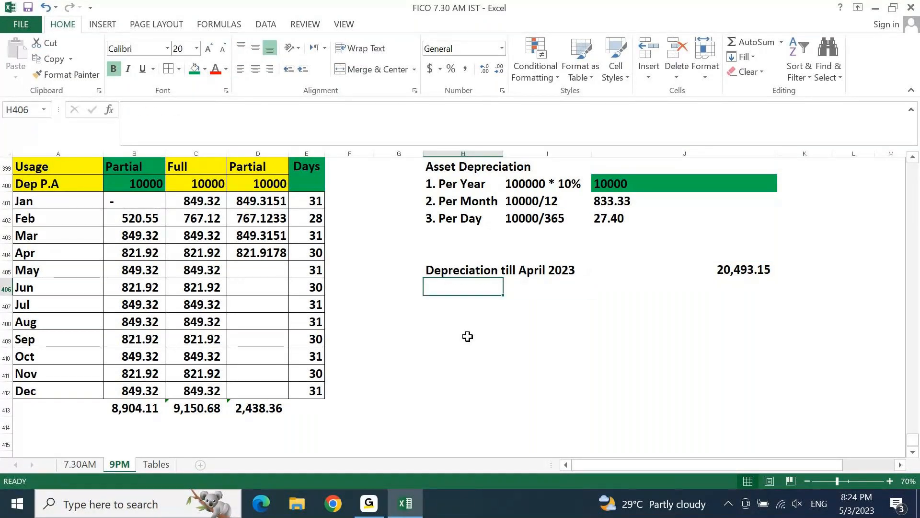
type("Accumulated Dpe")
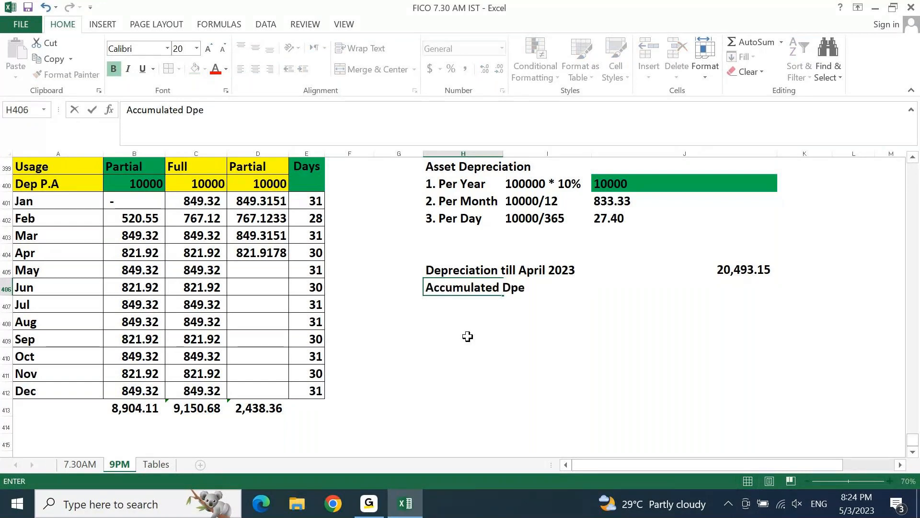
key("BackSpace")
key("BackSpace")
type("eprecia")
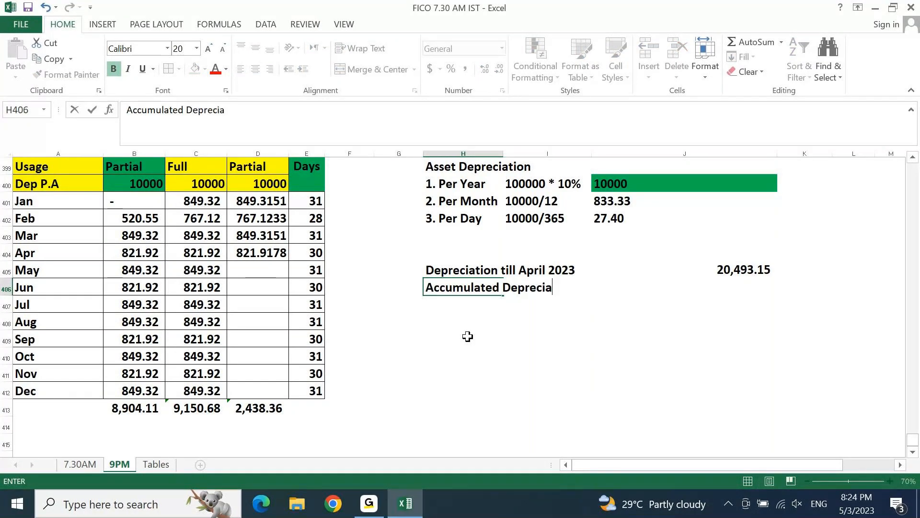
type("tion")
key("ctrl+Return")
Step: Fill the depreciation summary range H405:J406 with green
key("Up")
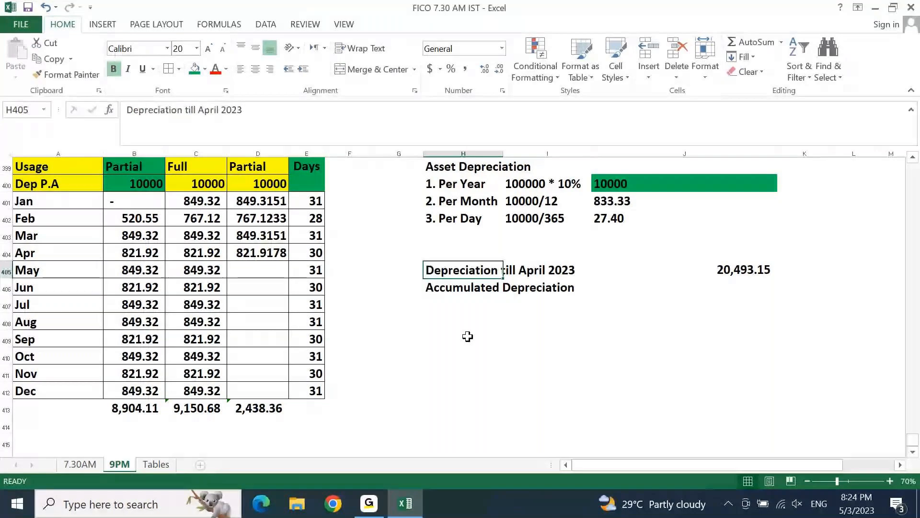
key("shift+Right")
key("shift+Right")
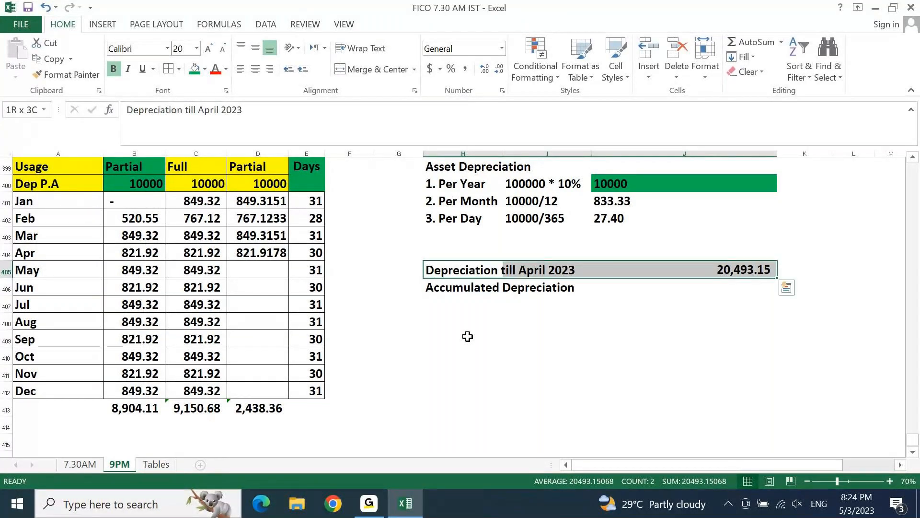
key("shift+Down")
left_click(195, 69)
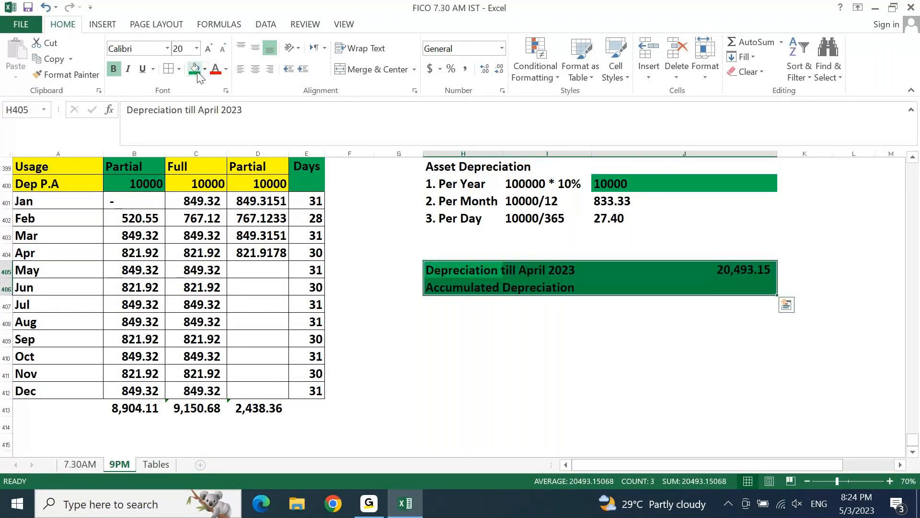
Step: Change the fill of the depreciation summary range H405:J406 to light gold
key("Down")
key("Up")
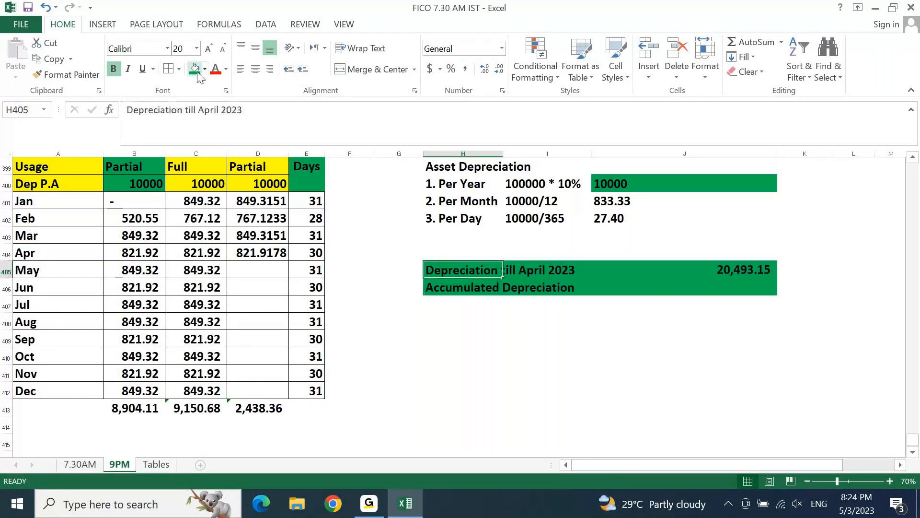
key("shift+Right")
key("shift+Right")
key("shift+Right")
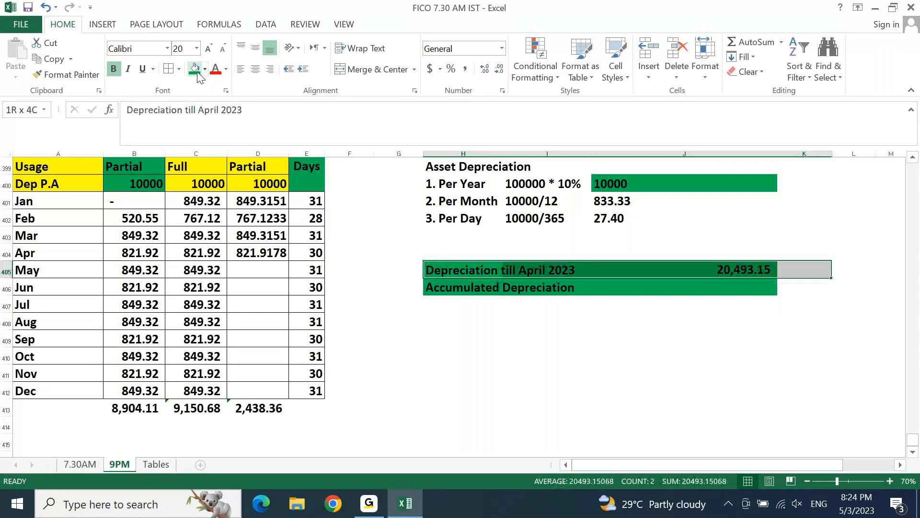
key("shift+Left")
key("shift+Down")
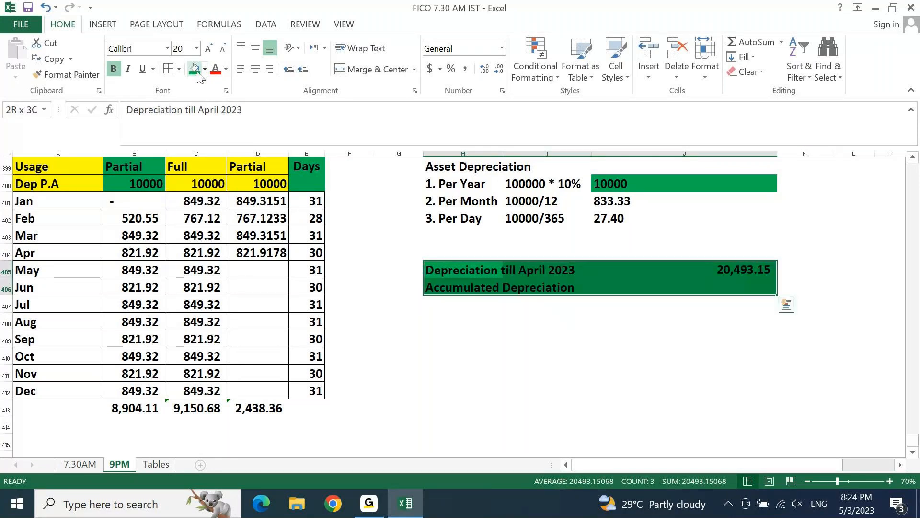
left_click(205, 70)
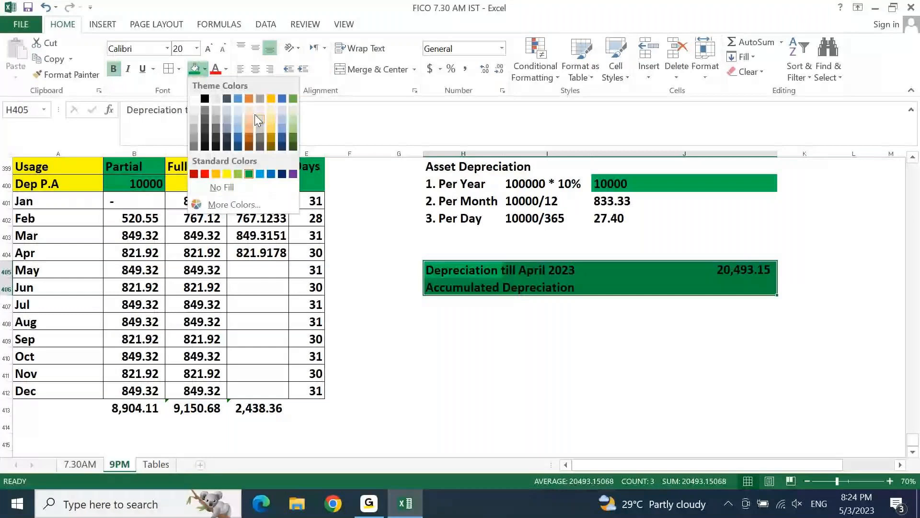
left_click(255, 115)
Step: Enter the text "Net Book Value = APC - Acc. Depreciation" in H409
left_click(448, 335)
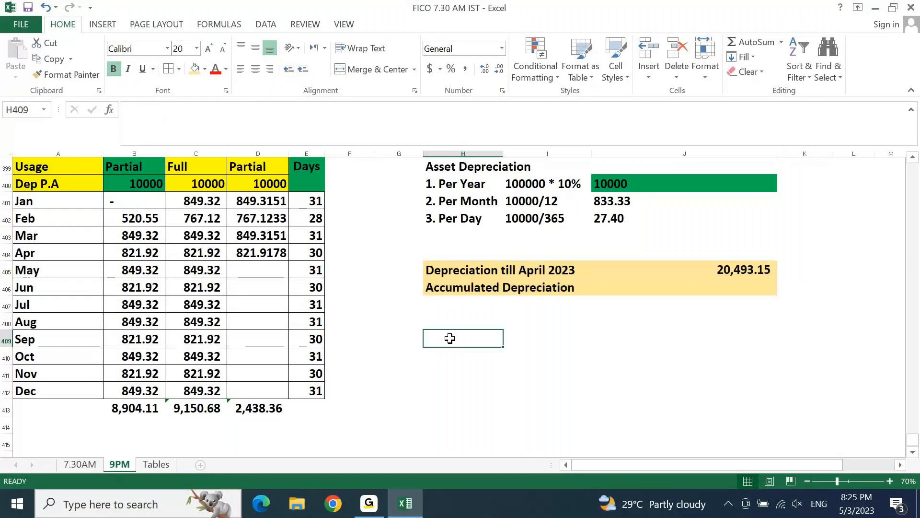
type("Net")
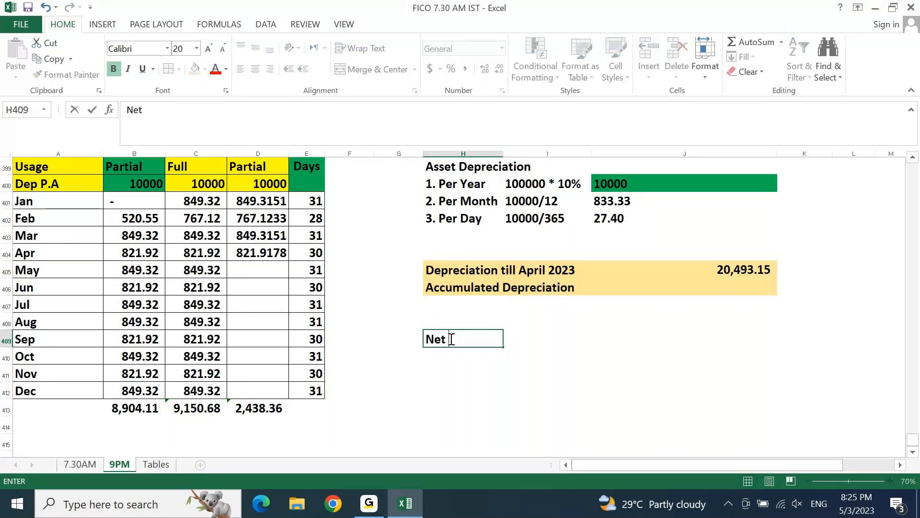
type(" Book Value")
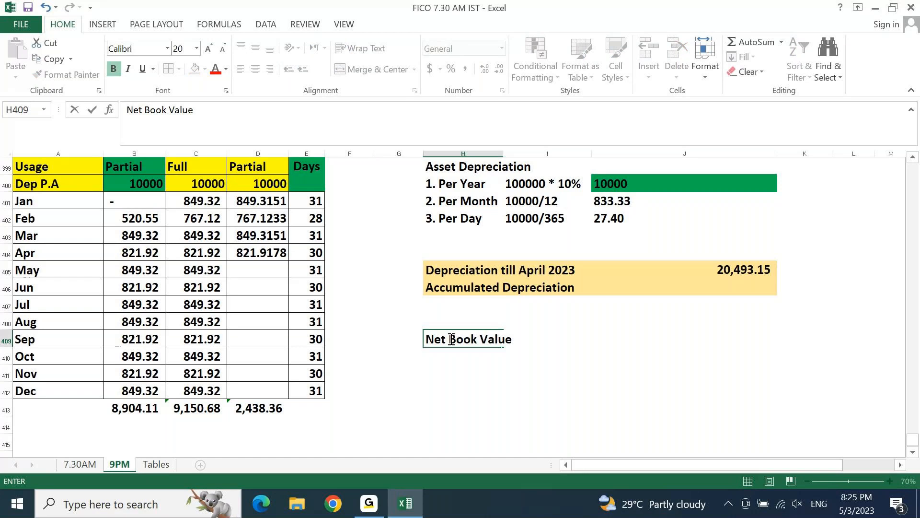
key("Tab")
key("Tab")
double_click(450, 338)
type("= APC")
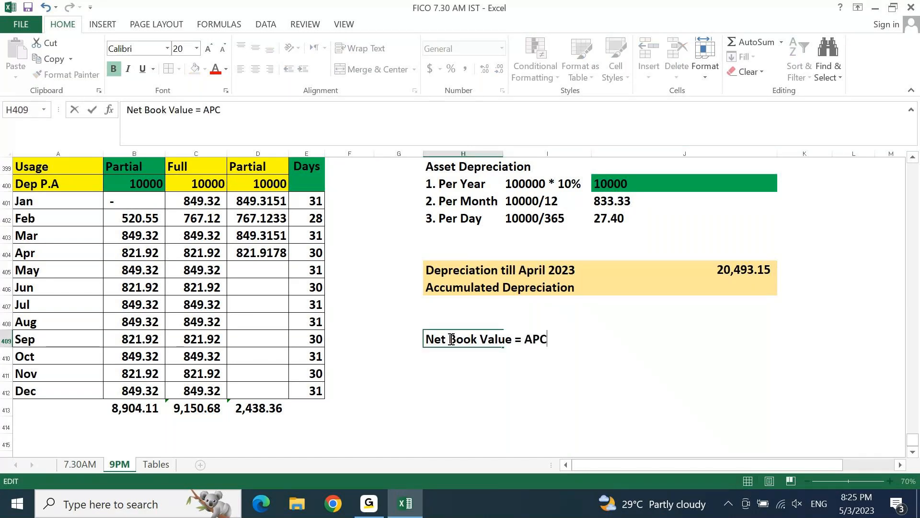
type(" - Acc. Depreciatio")
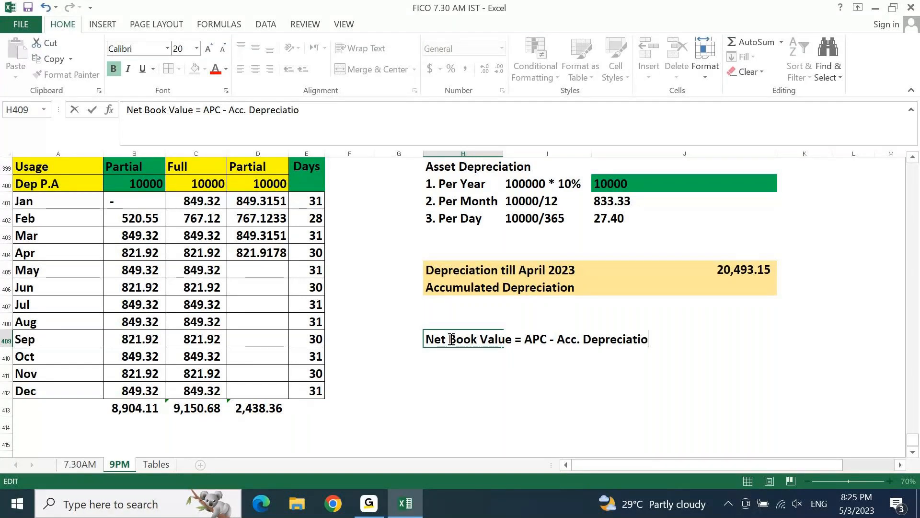
type("n")
key("Return")
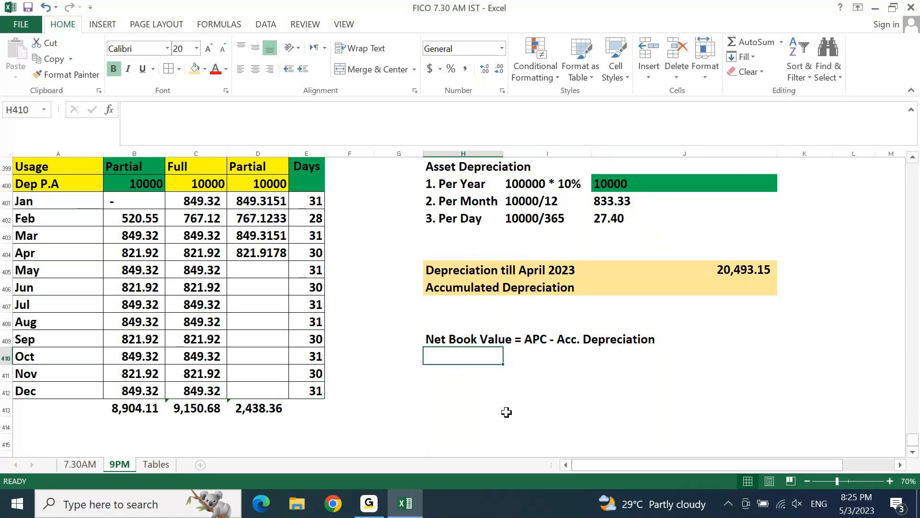
Step: Write the calculation 100000-20493.15 as plain text in H410, below the net book value definition
type("'100000-")
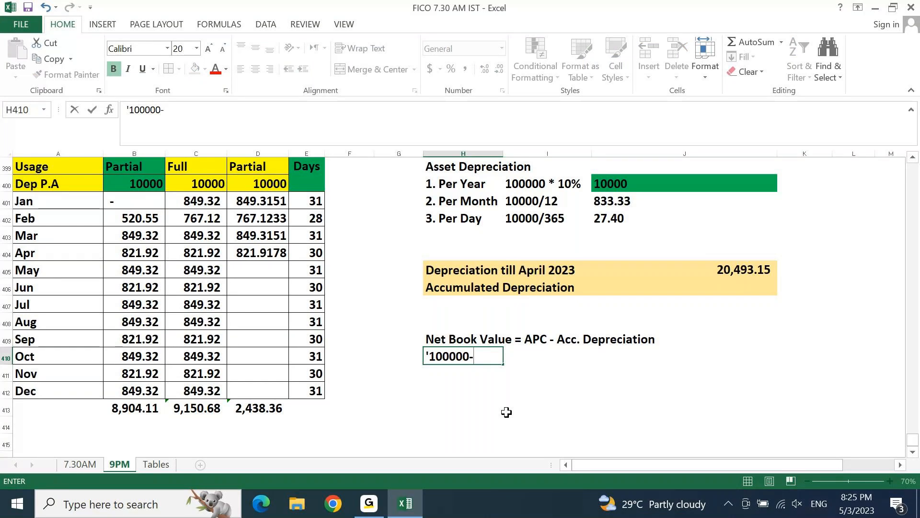
type("20493")
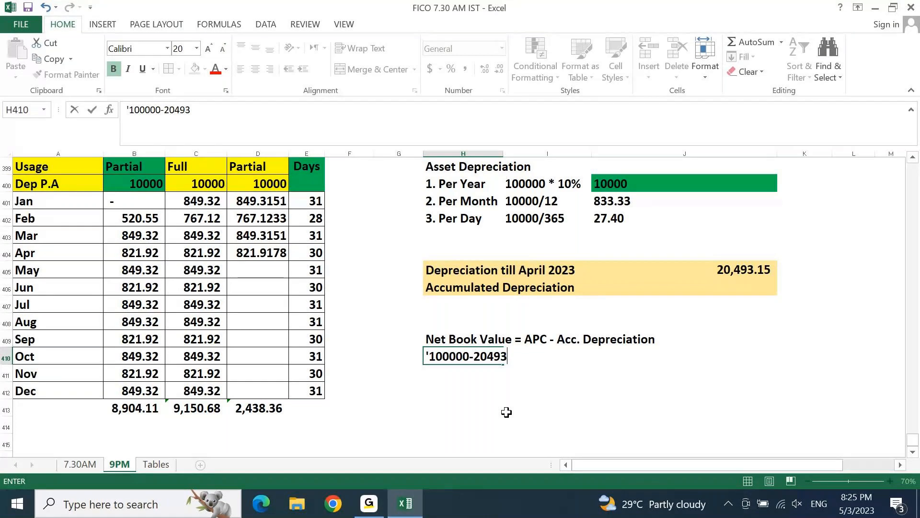
type(".15")
key("Return")
Step: Calculate the net book value in I411 with the formula =100000-J405
key("Up")
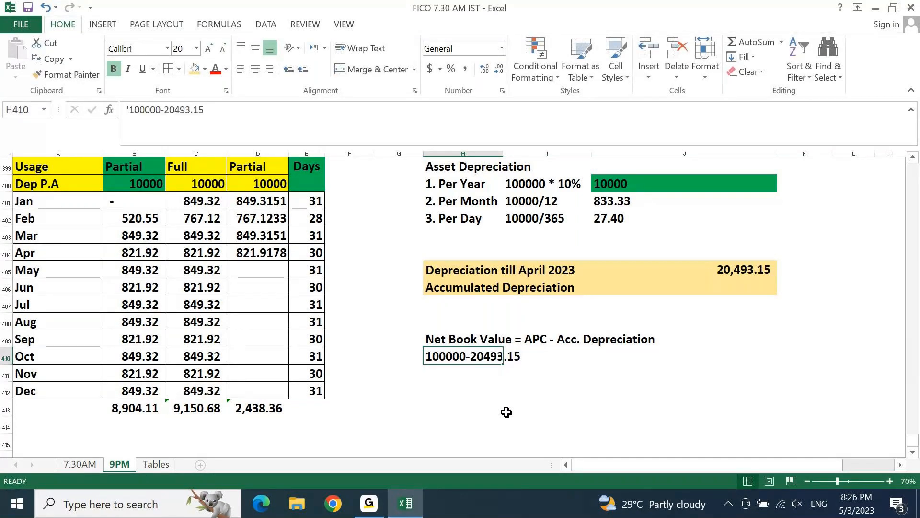
key("Right")
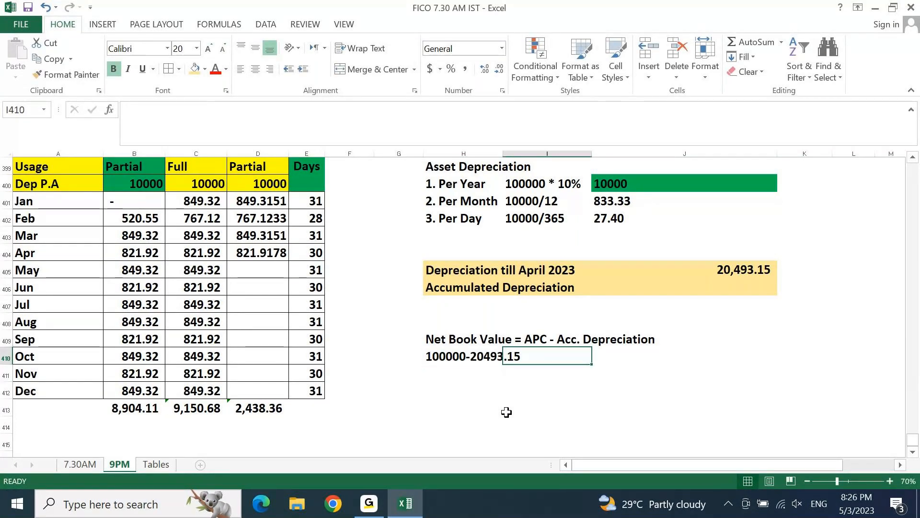
key("Down")
type("=100")
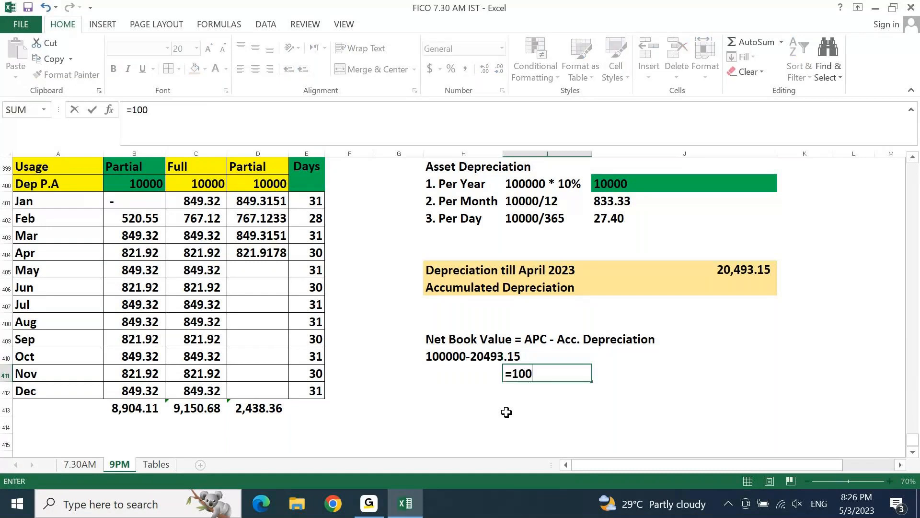
type("000")
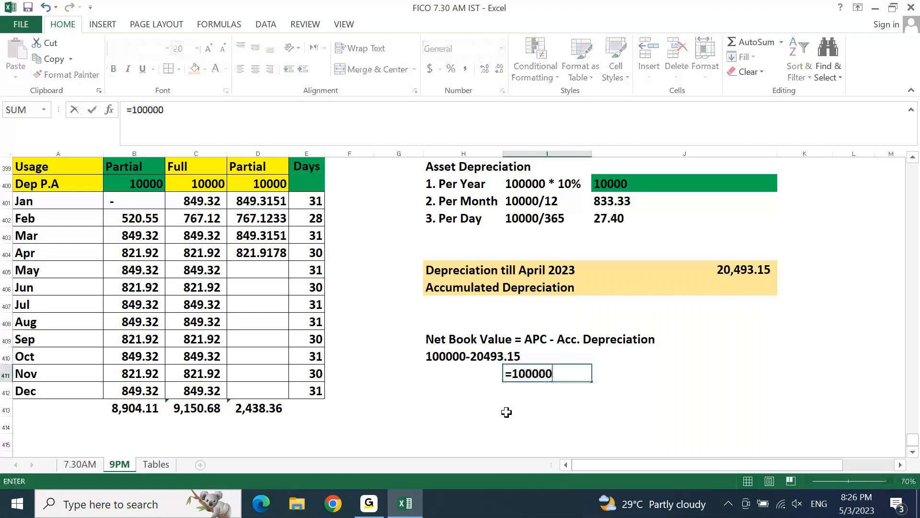
type("-")
left_click(741, 274)
key("Return")
Step: Fill the net book value in I411 with yellow and enter the label "NBV" in H411
key("Up")
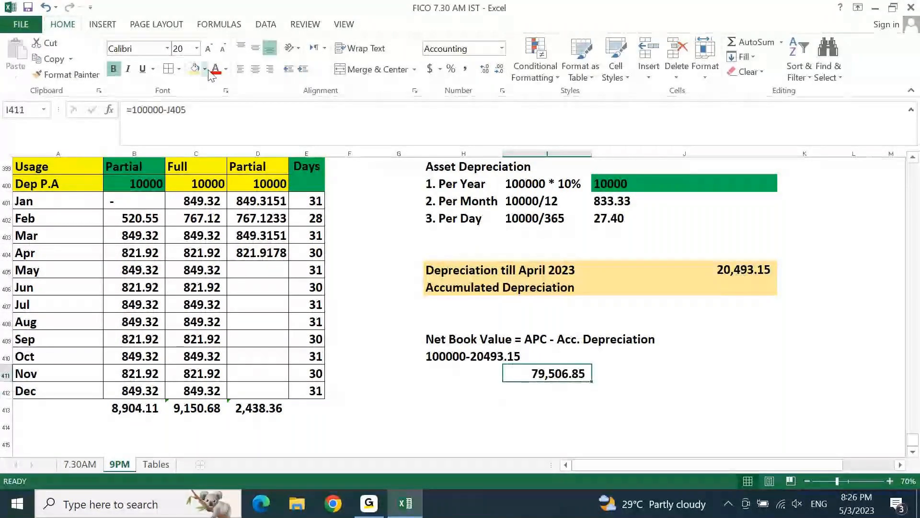
left_click(204, 69)
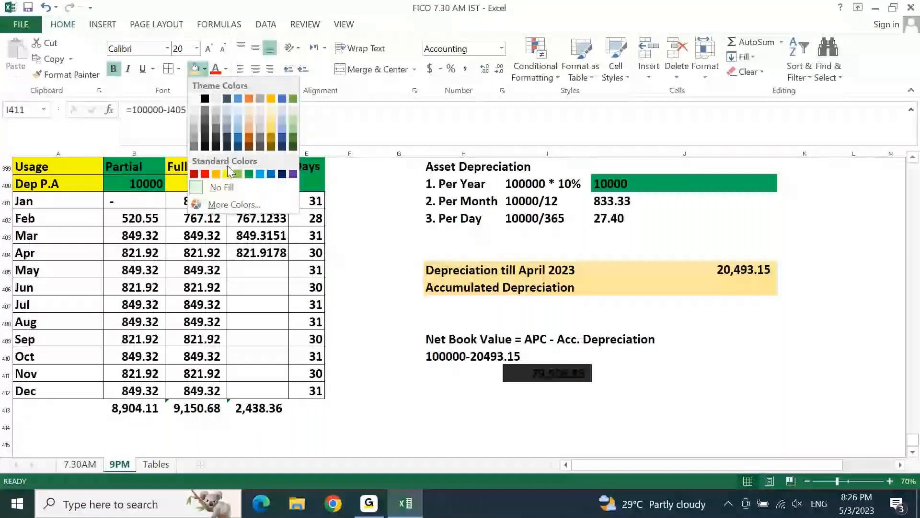
left_click(228, 172)
key("Left")
type("NBV")
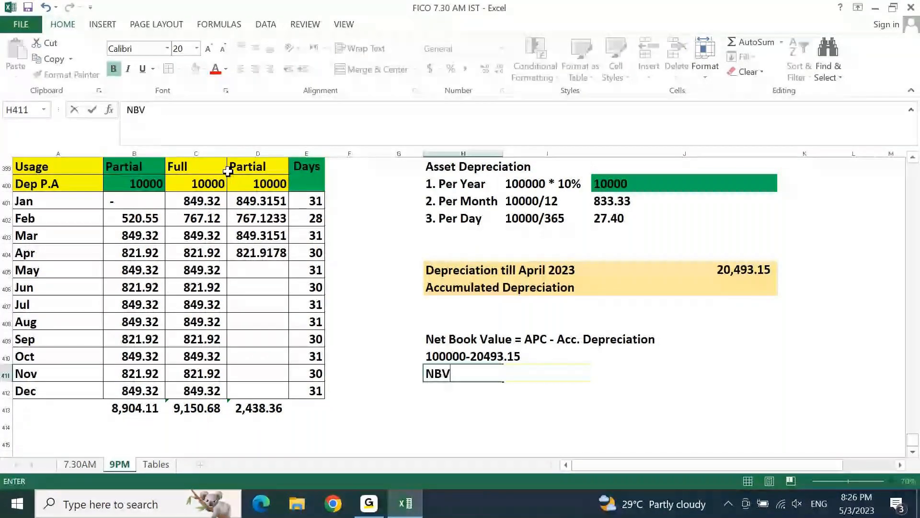
key("Return")
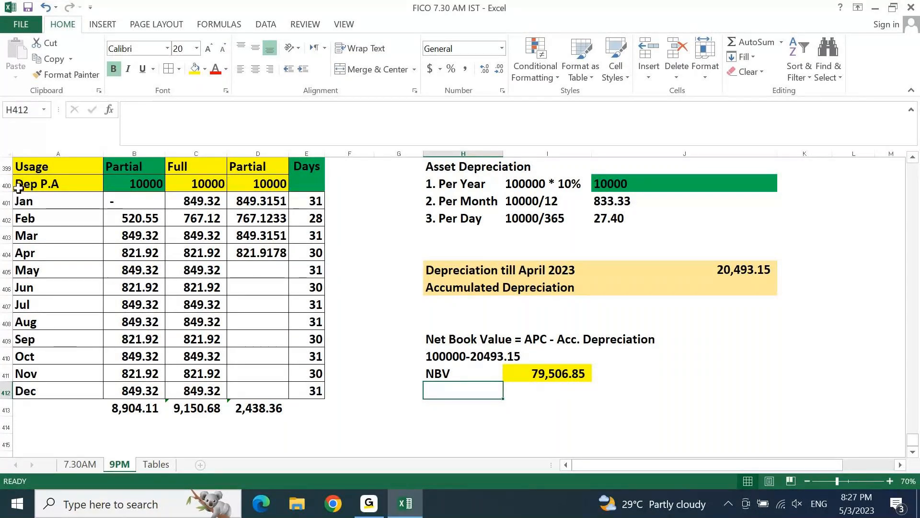
Step: Review the monthly depreciation amounts, the days, the yearly totals in row 413 and the net book value formula in I411
left_click_drag(18, 187, 287, 380)
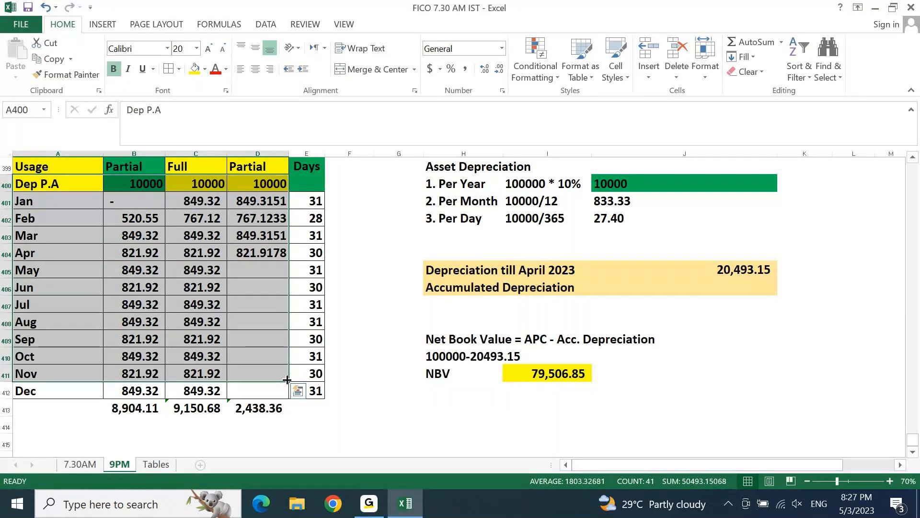
left_click(143, 409)
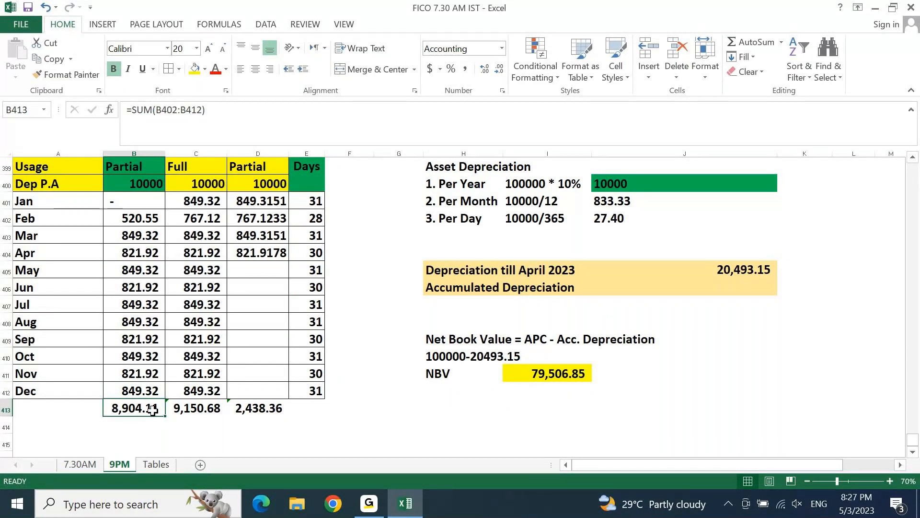
left_click(564, 374)
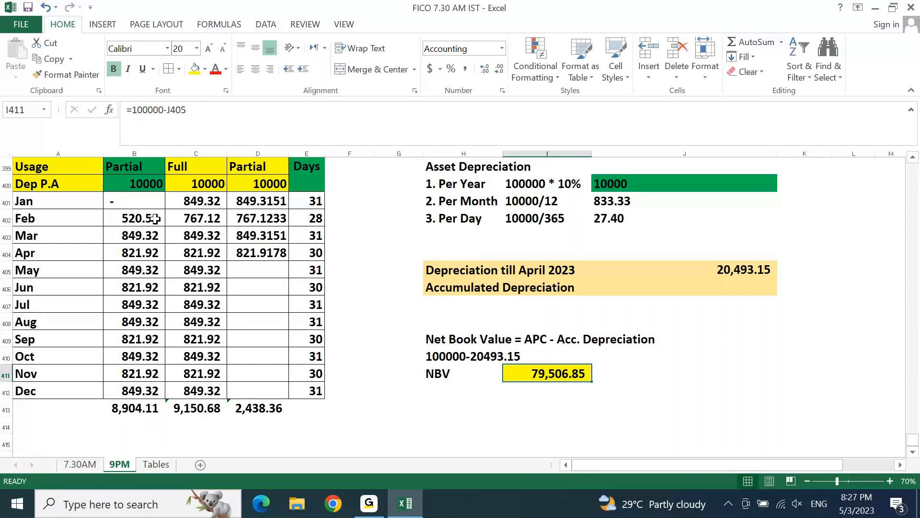
left_click_drag(158, 219, 155, 341)
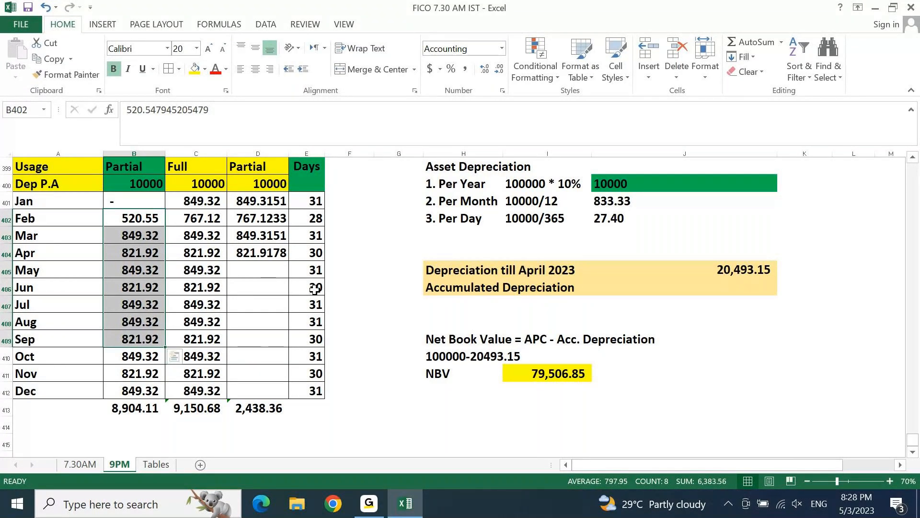
left_click(364, 278)
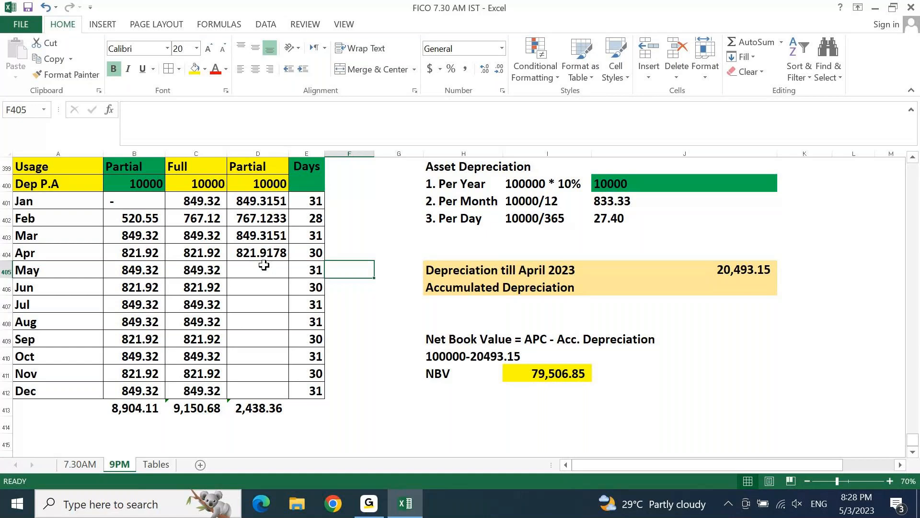
left_click(305, 250)
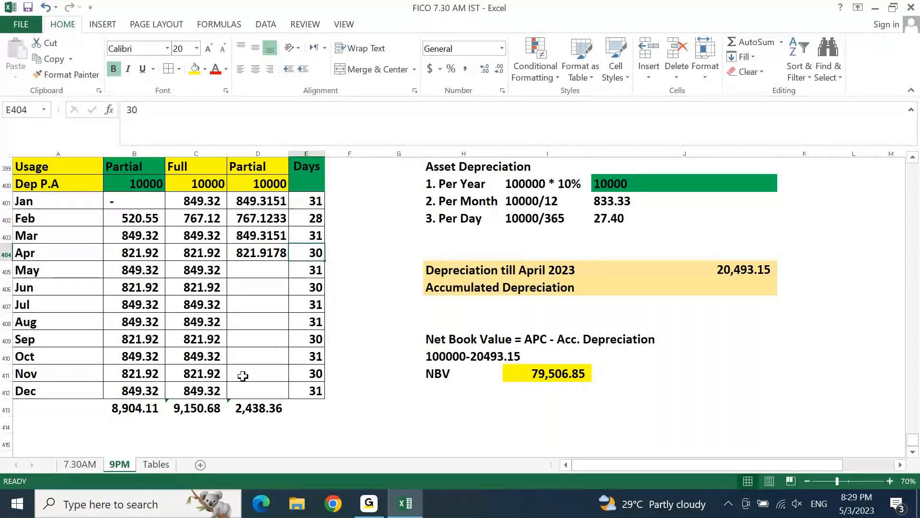
left_click(193, 406)
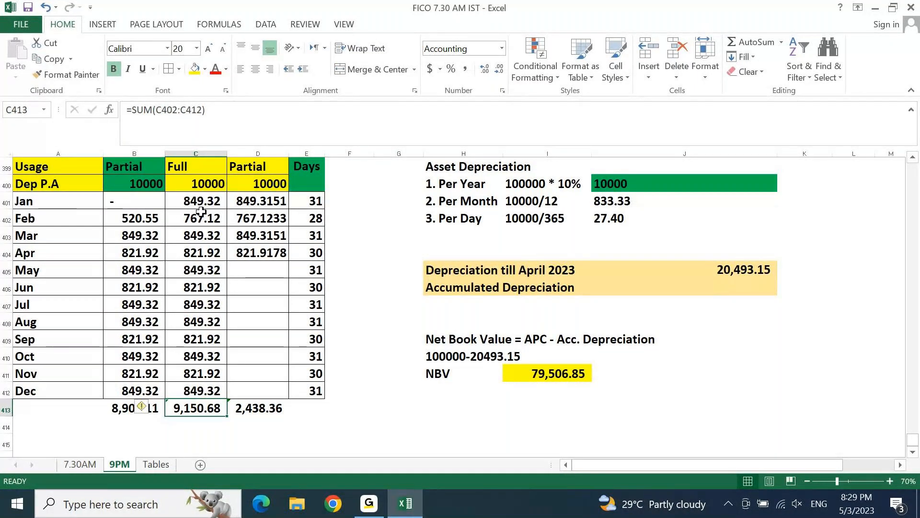
left_click(197, 300)
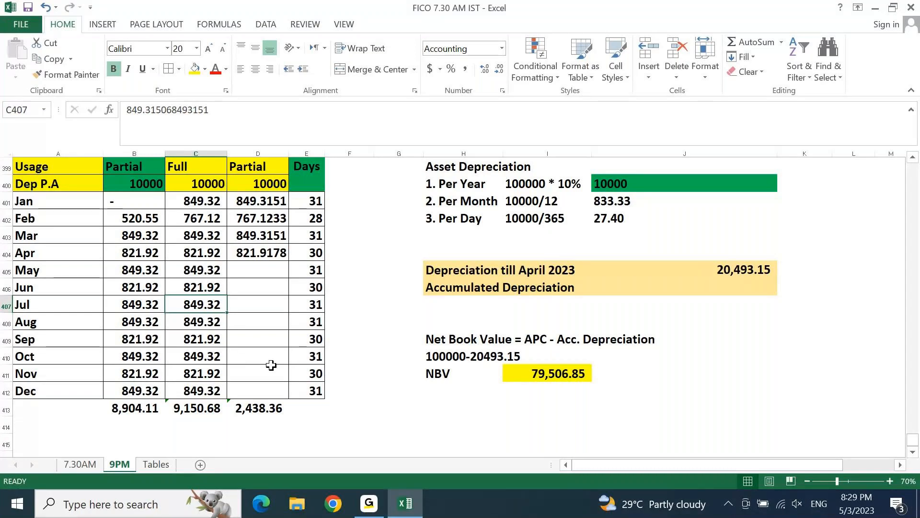
Step: Examine the net book value formula in I411 and the yearly, monthly and daily depreciation amounts in J400:J402
left_click(588, 374)
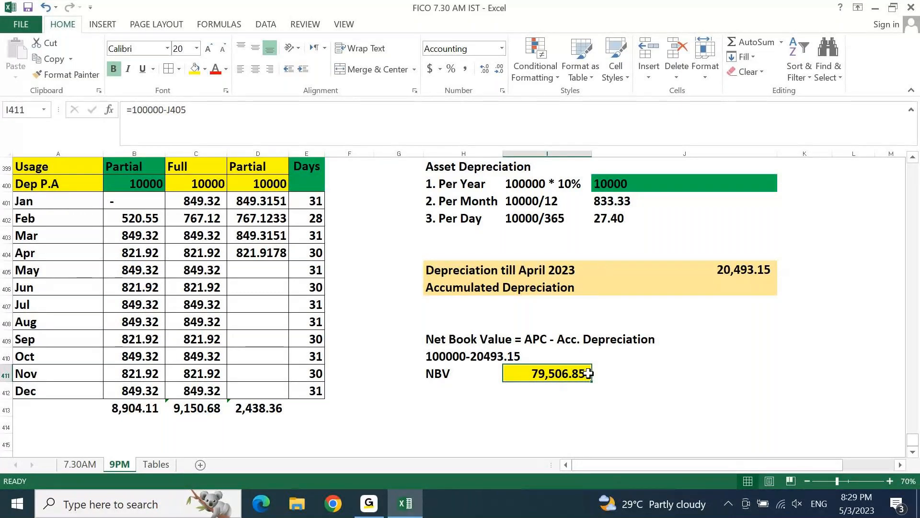
left_click(135, 183)
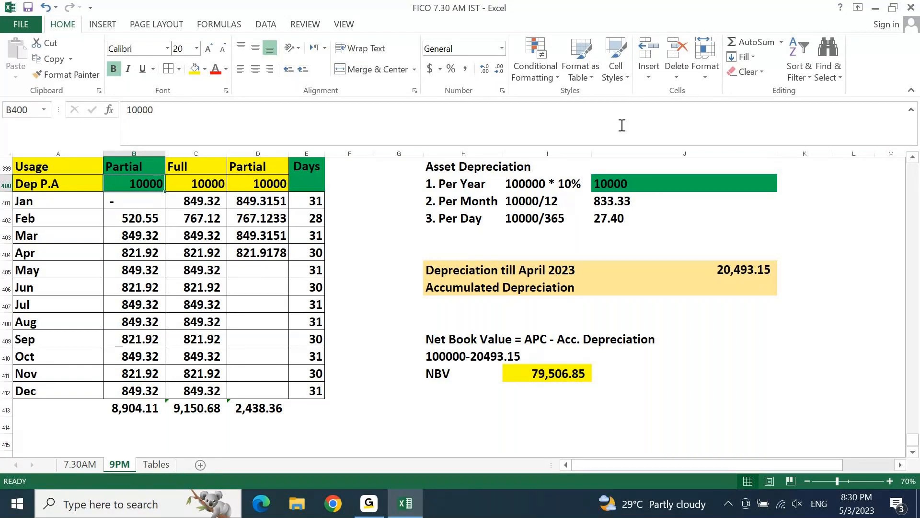
left_click(614, 184)
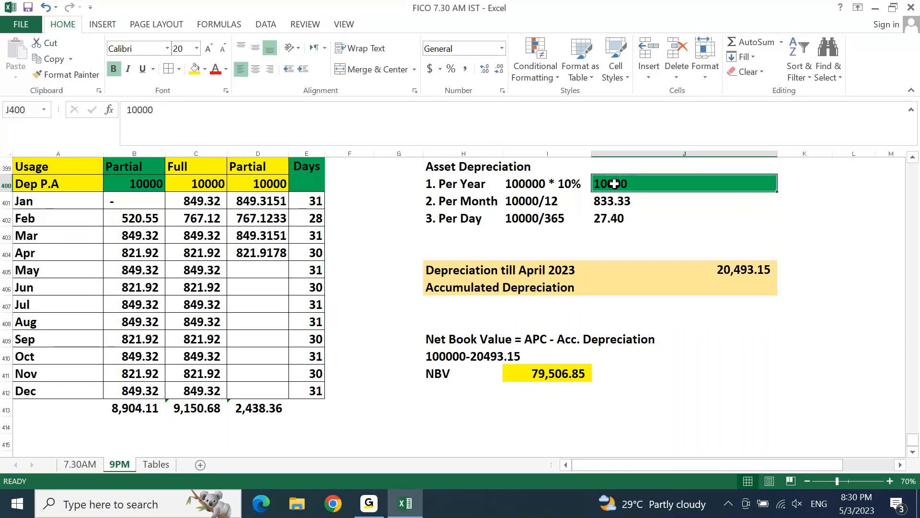
key("Down")
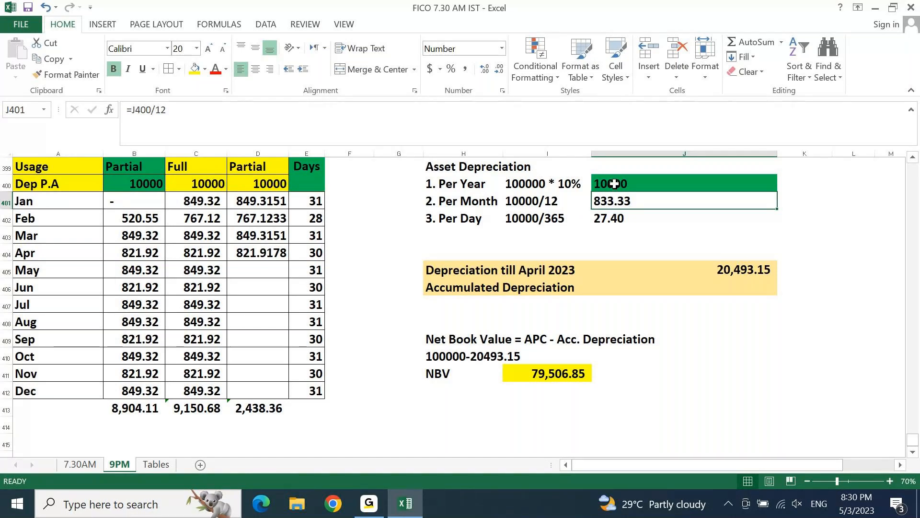
key("Down")
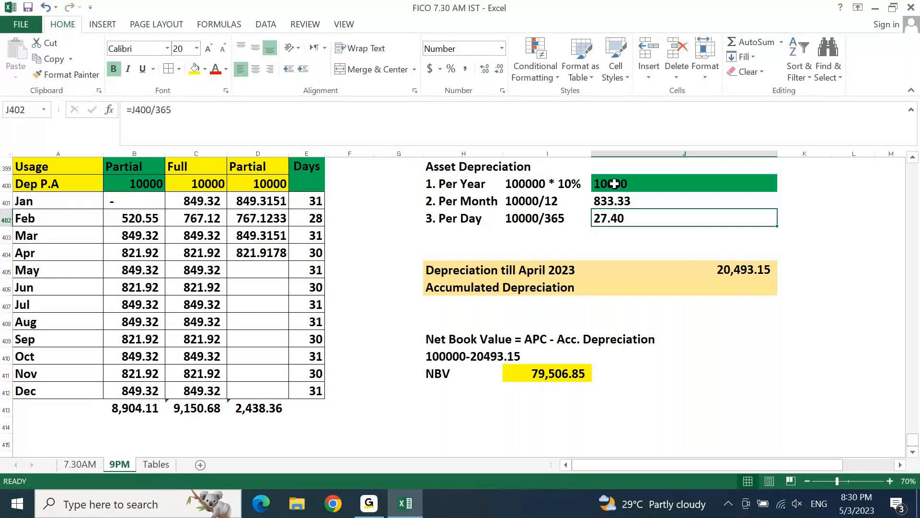
key("Left")
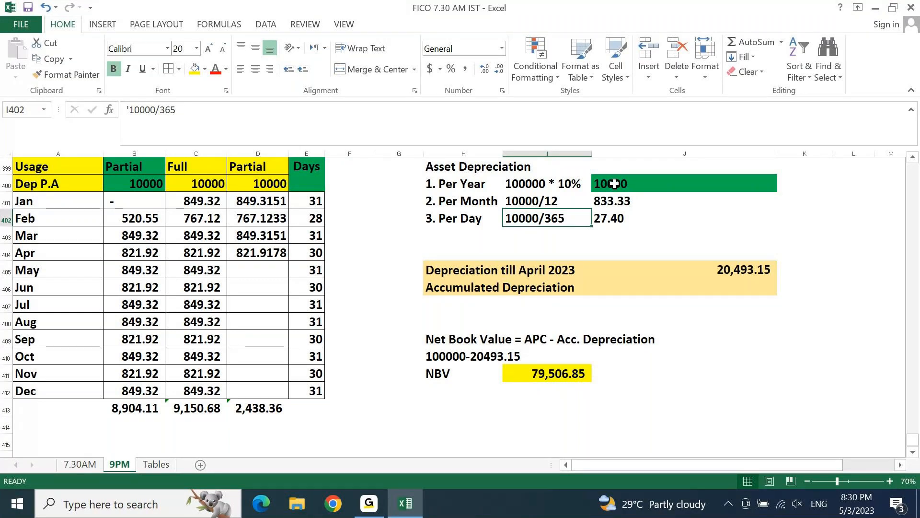
Step: Fill the 2022 annual depreciation in C400 and the 2022 column total in C413 with light blue
left_click(196, 184)
left_click(205, 68)
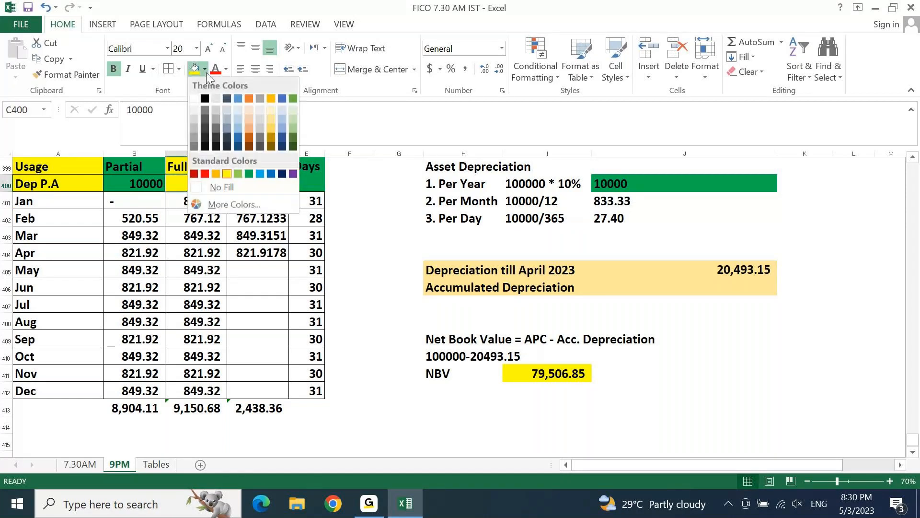
left_click(260, 174)
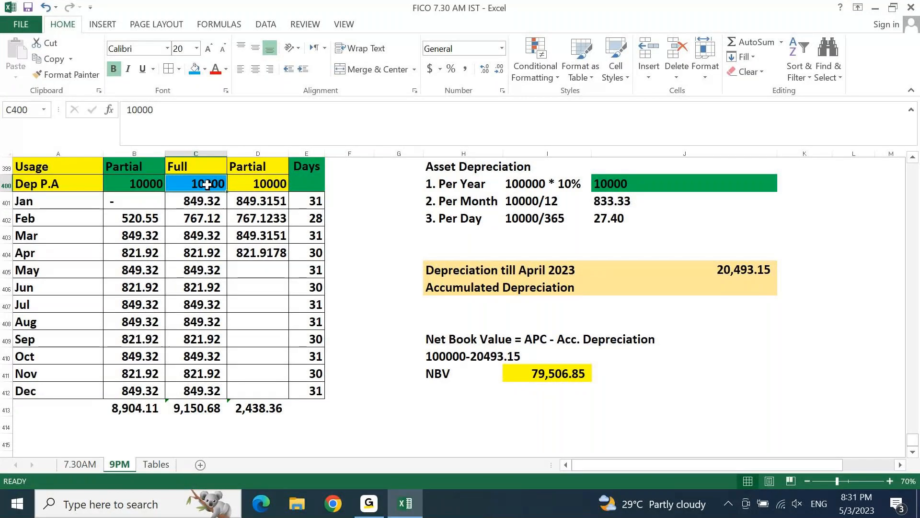
left_click(187, 413)
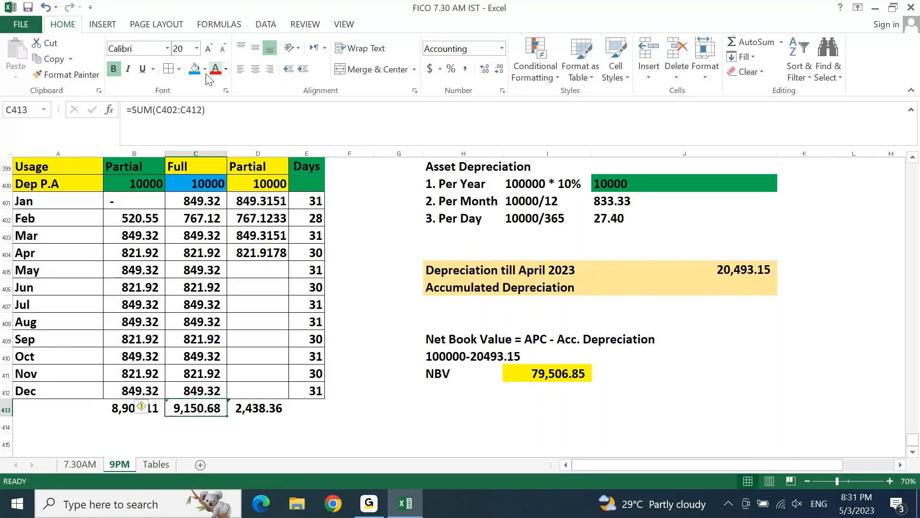
left_click(198, 73)
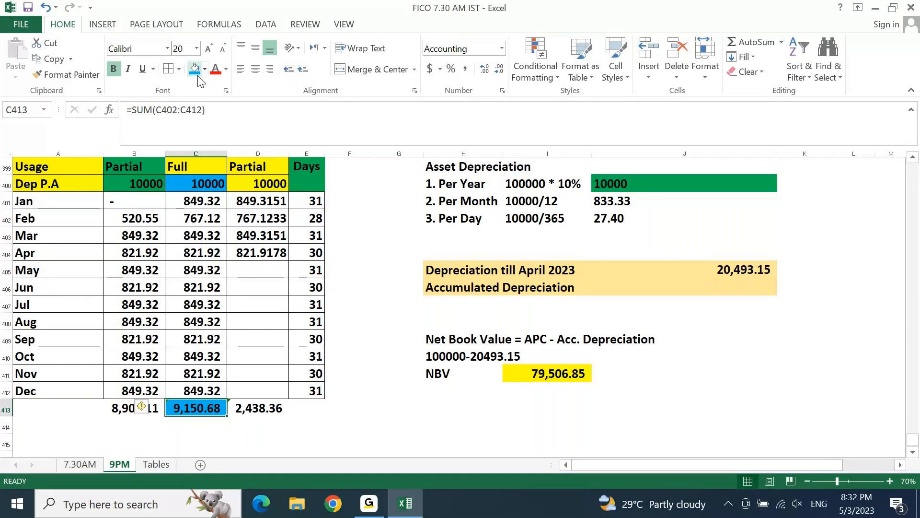
Step: Change the per-day calculation text in I402 to 10000/366
left_click(526, 220)
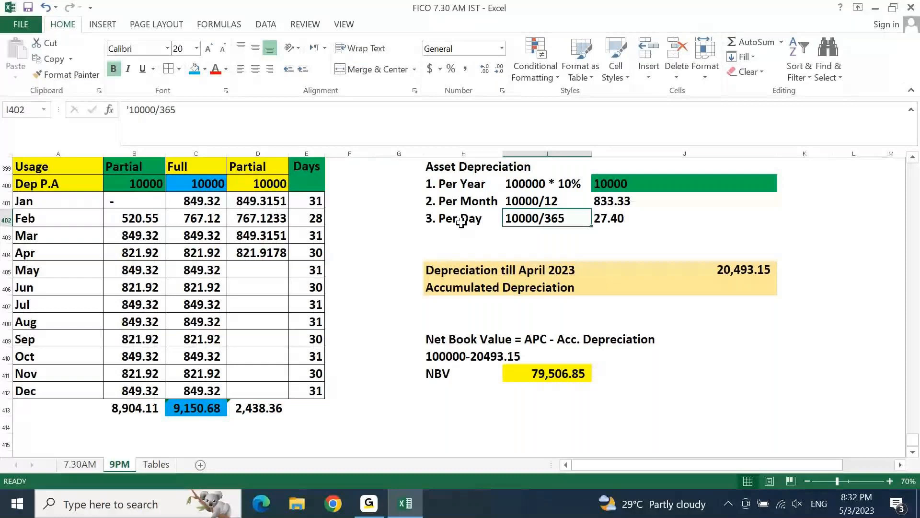
key("F2")
key("BackSpace")
type("6")
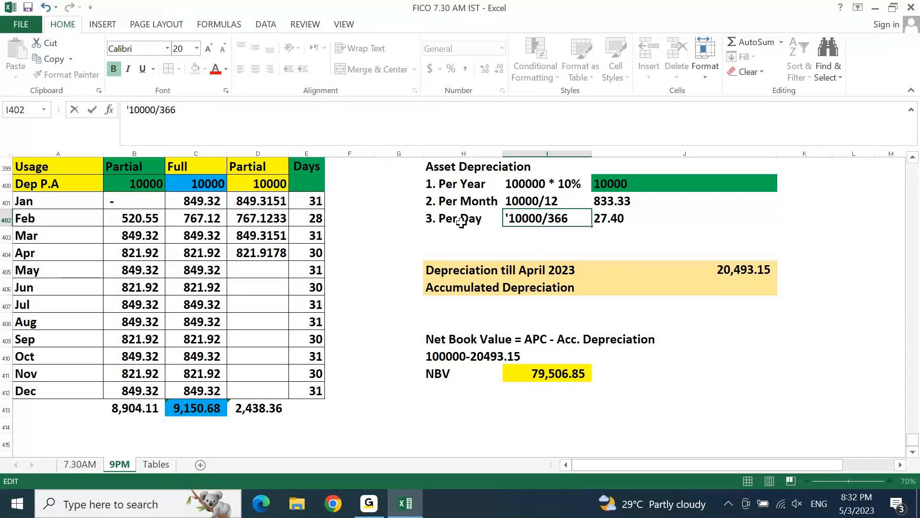
key("Return")
Step: Recalculate the per-day depreciation in J402 with the formula =J400/366
key("Up")
key("Right")
key("Right")
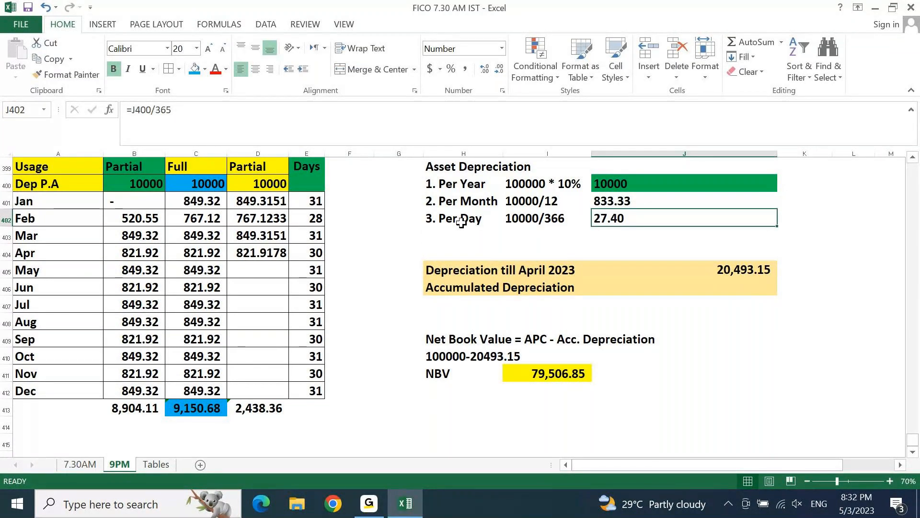
type("=")
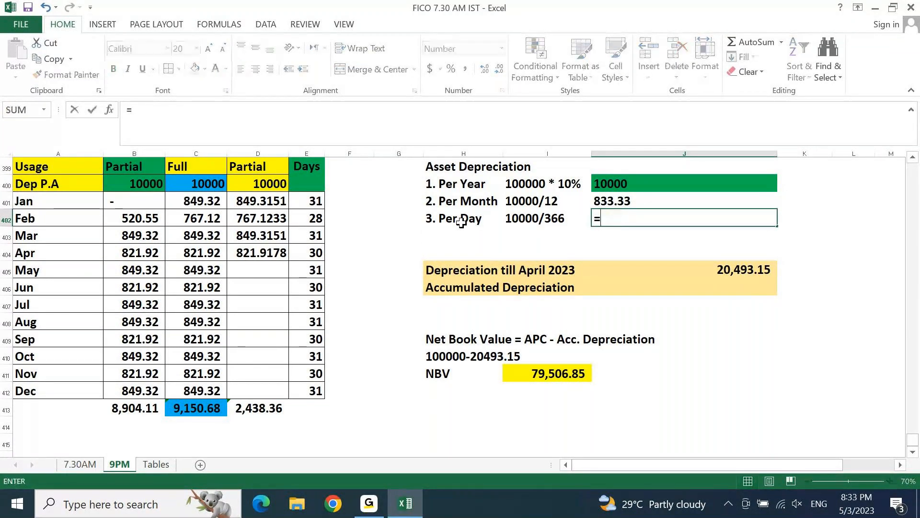
key("Up")
key("Up")
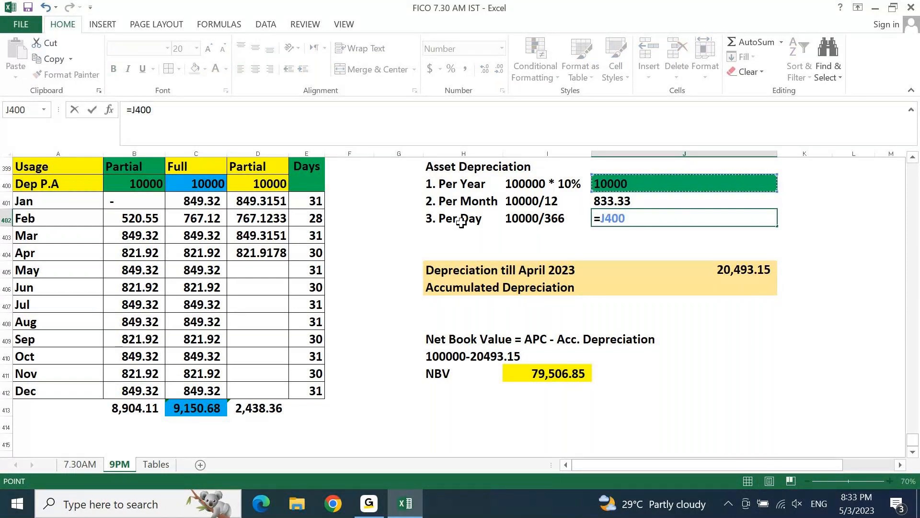
type("/")
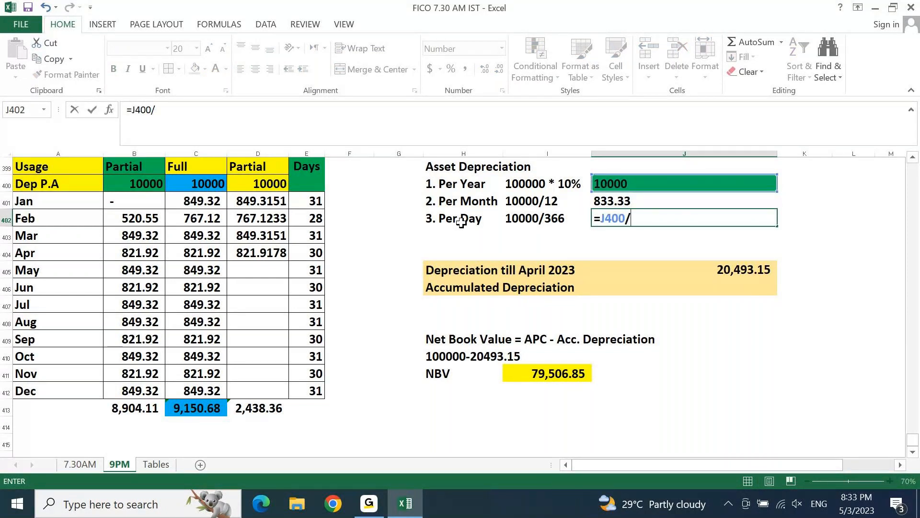
type("366")
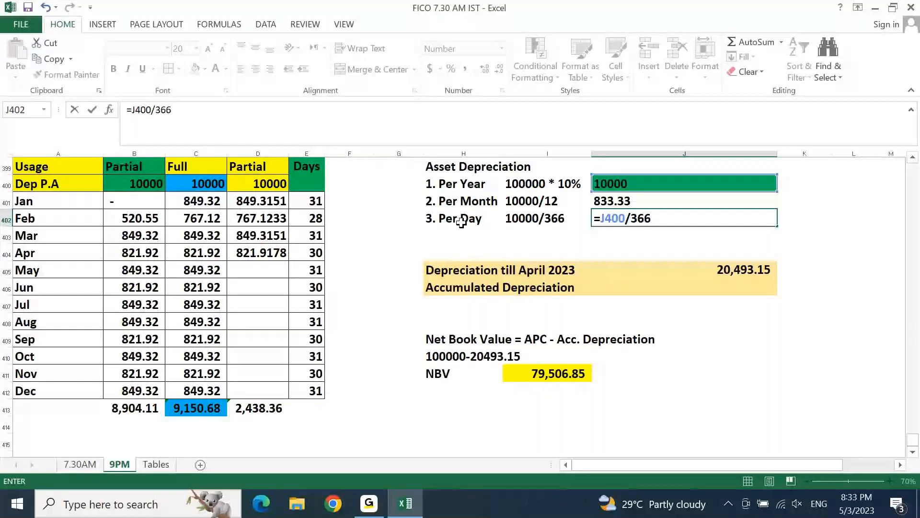
key("Return")
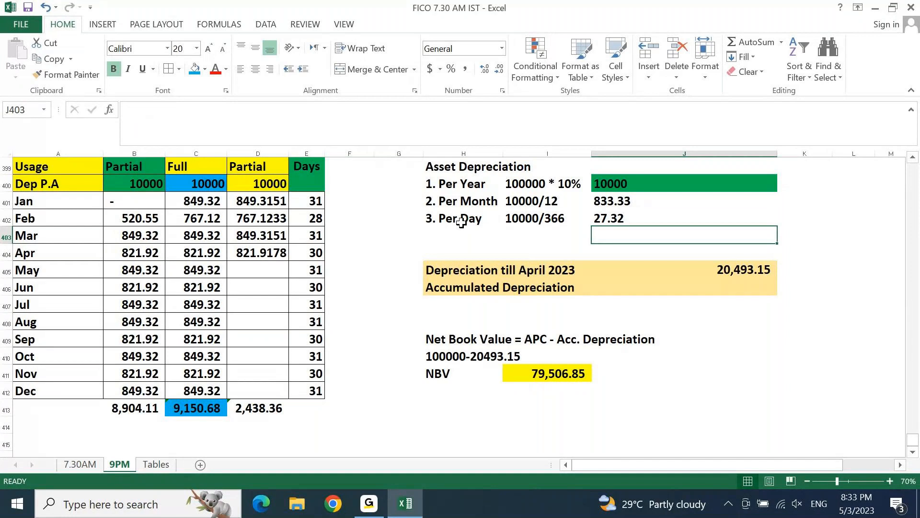
Step: Enter 2022 in F398 as the header of a new column beside the Days column
key("Up")
key("Left")
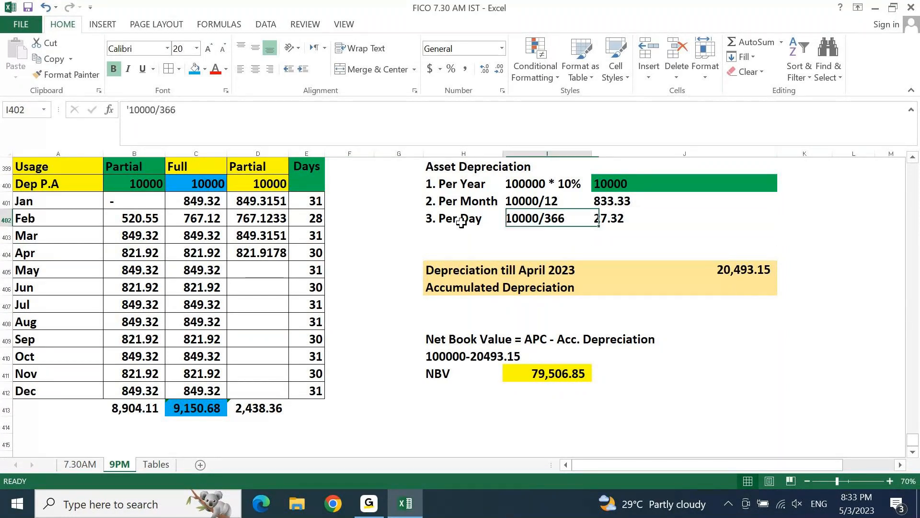
key("Left")
key("Up")
key("Left")
key("Left")
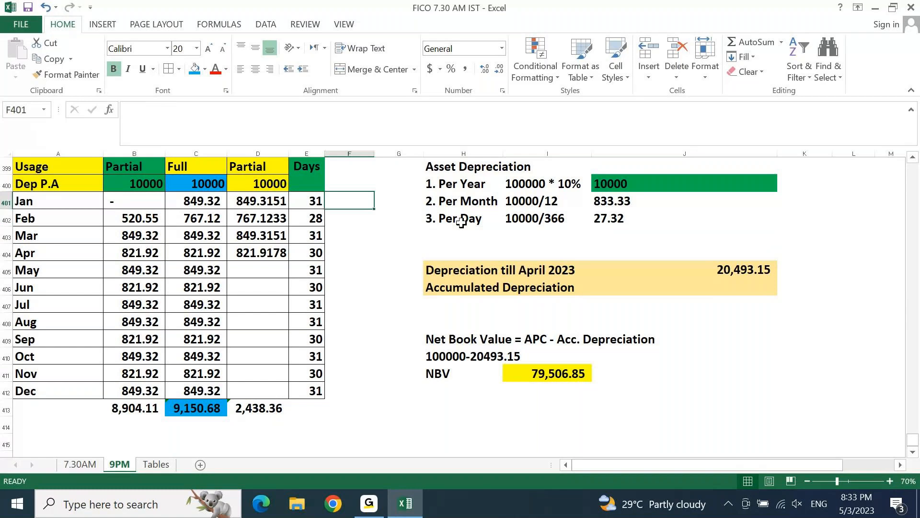
key("Up")
key("Up")
key("Up")
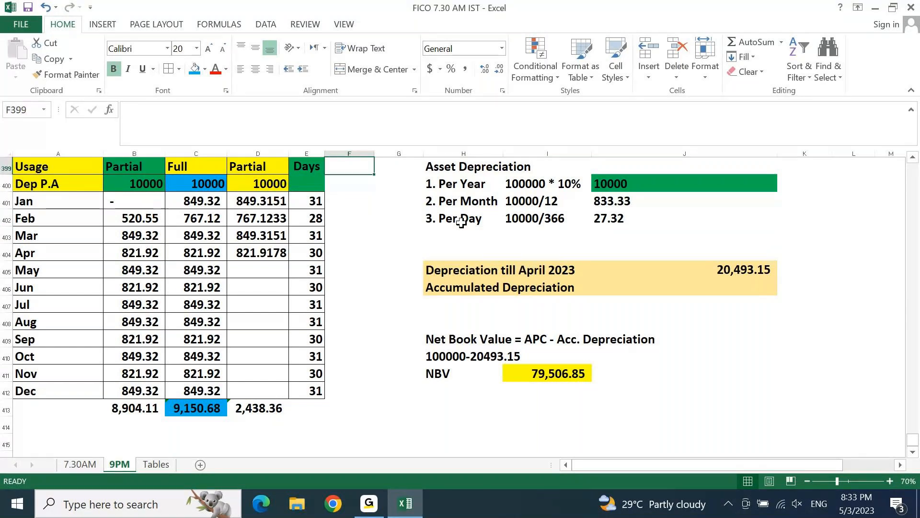
type("2022")
key("Return")
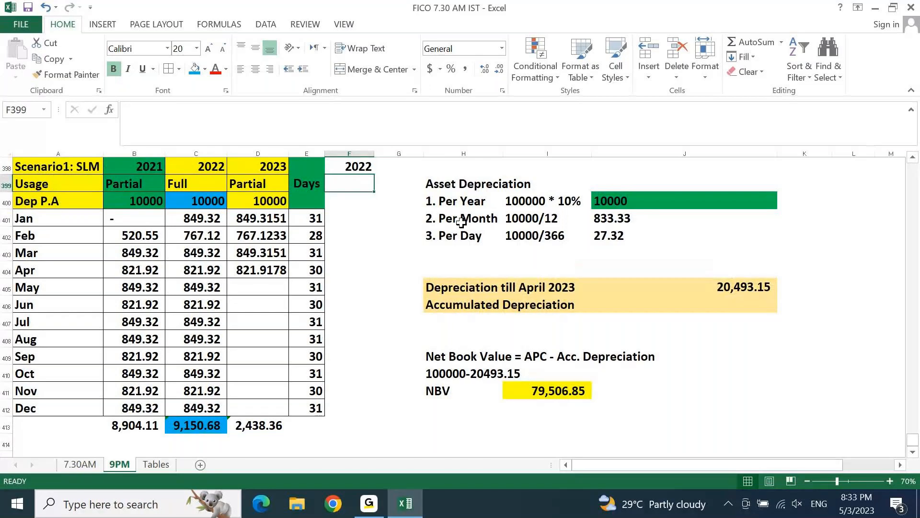
Step: Extend the existing 2022 header in C398 to read "2022 (365)"
key("Up")
key("Left")
key("Left")
key("Left")
key("F2")
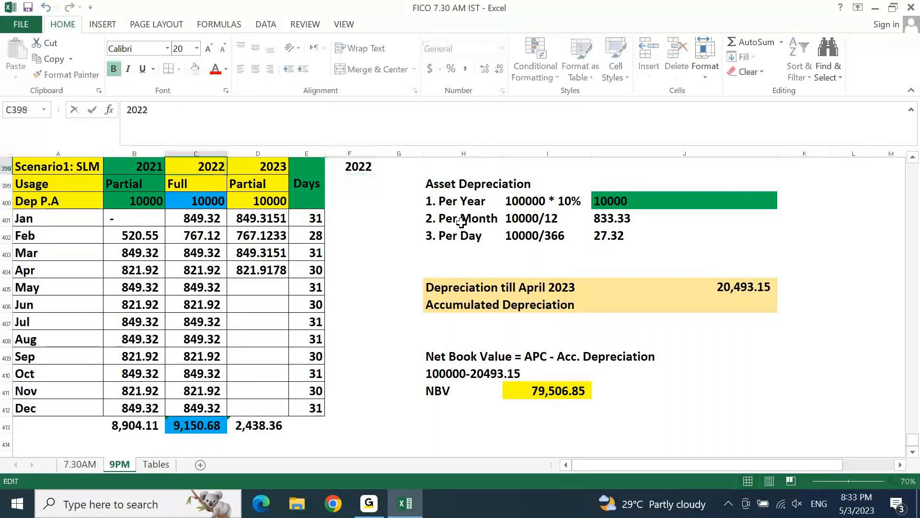
type("(3")
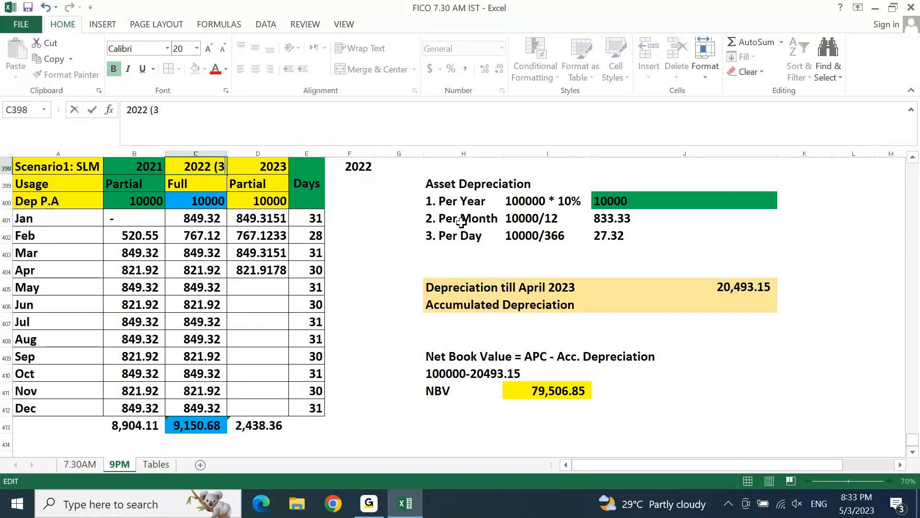
type("65)")
key("Tab")
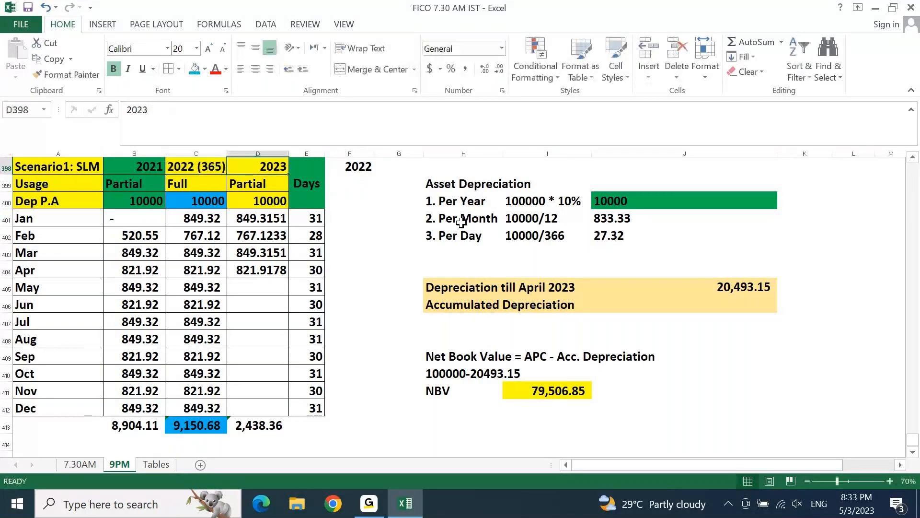
Step: Extend the new column's header in F398 to read "2022 (366)"
key("Right")
key("Right")
key("F2")
type("(3")
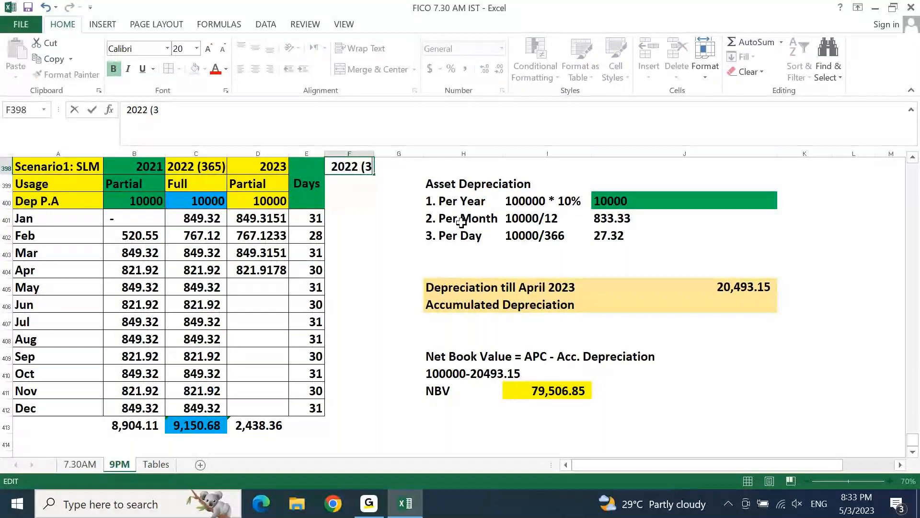
type("66)")
key("ctrl+Return")
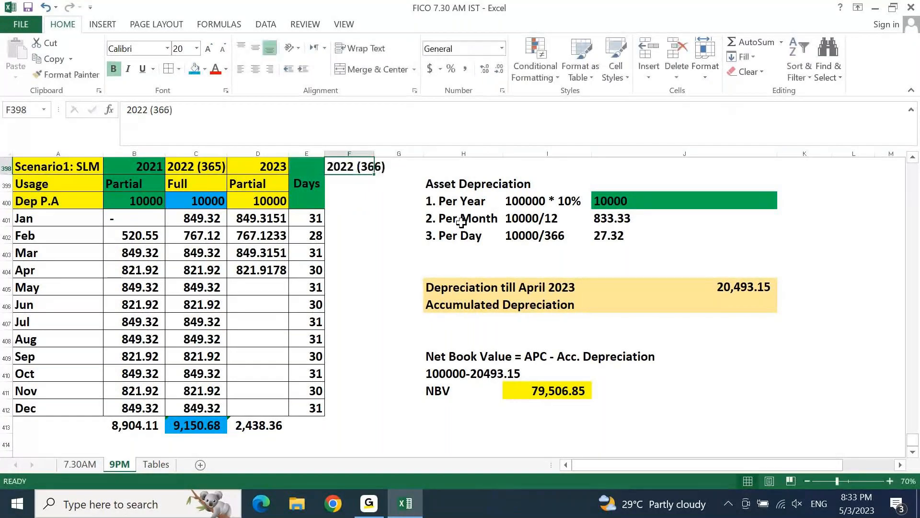
Step: Widen column F to fit its header and fill F398 with yellow
left_click(193, 72)
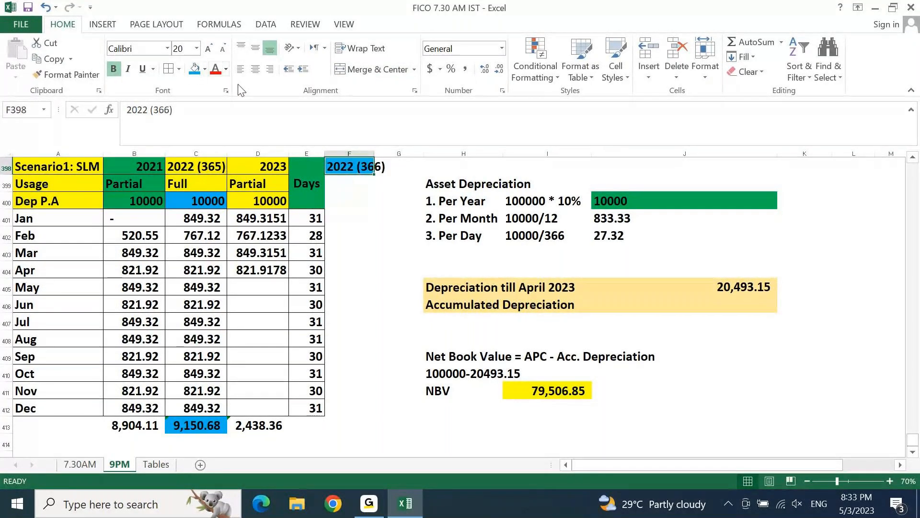
left_click_drag(374, 152, 388, 152)
left_click_drag(388, 152, 389, 151)
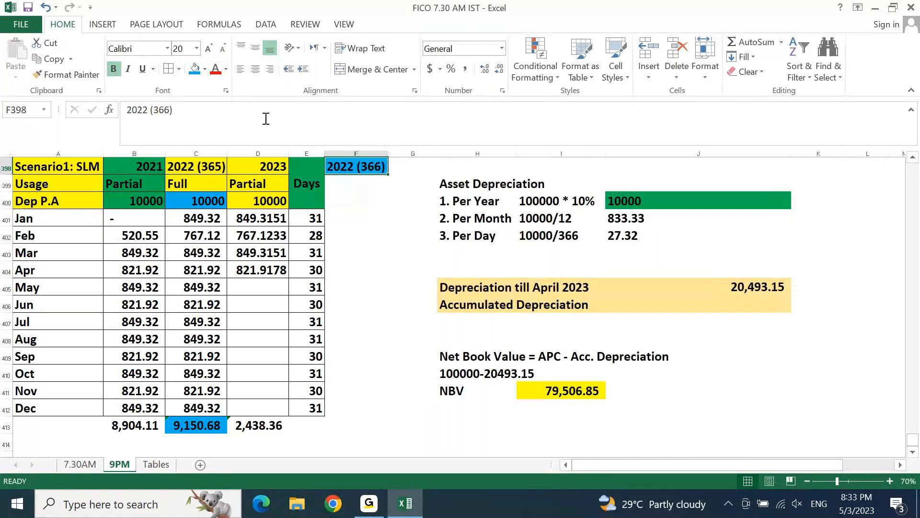
left_click(205, 70)
left_click(226, 173)
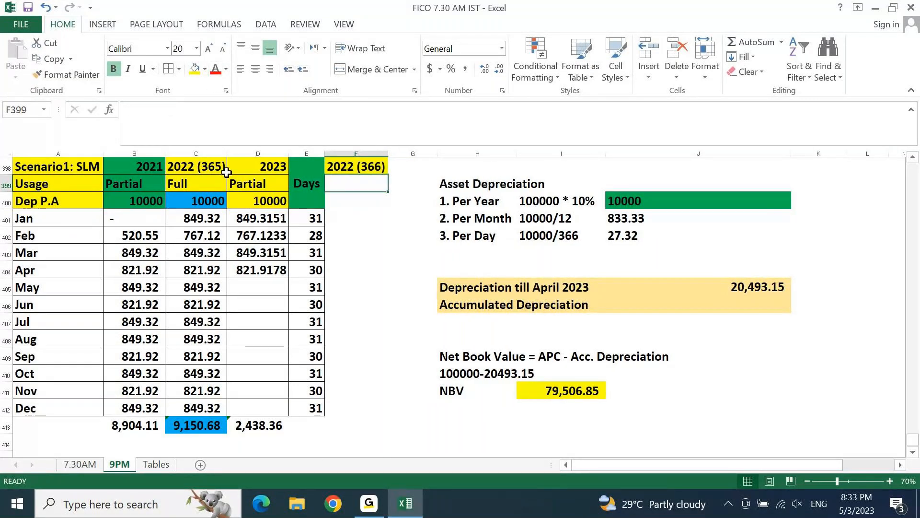
Step: Copy the usage type and annual depreciation from C399:C400 into F399:F400
left_click(227, 177)
key("Left")
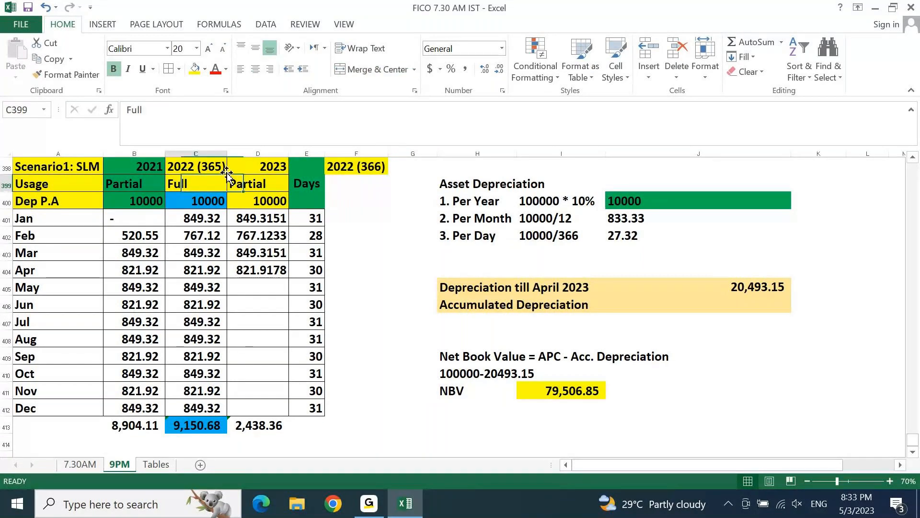
key("shift+Down")
key("ctrl+c")
key("Right")
key("Right")
key("Right")
key("ctrl+v")
key("Escape")
Step: Enter January's 366-day depreciation in F401 as =E401*J$402, multiplying the month's days by the per-day rate
key("Down")
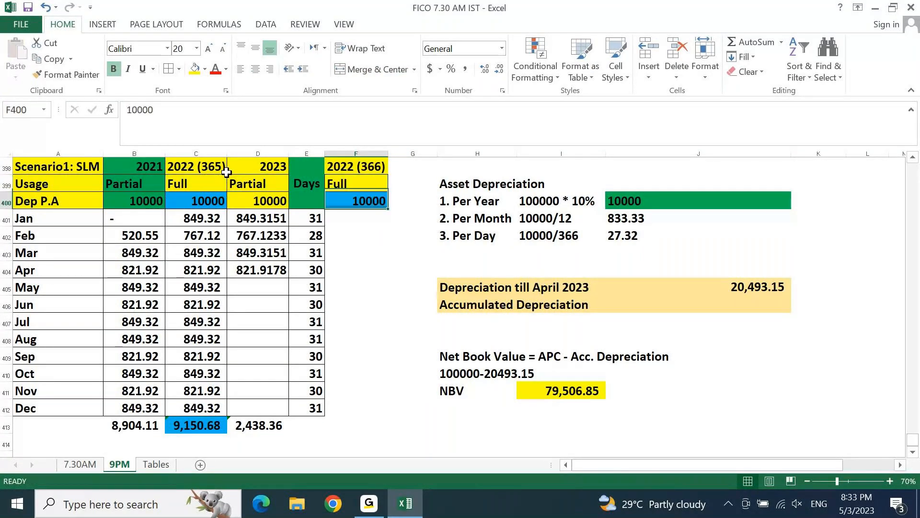
key("Down")
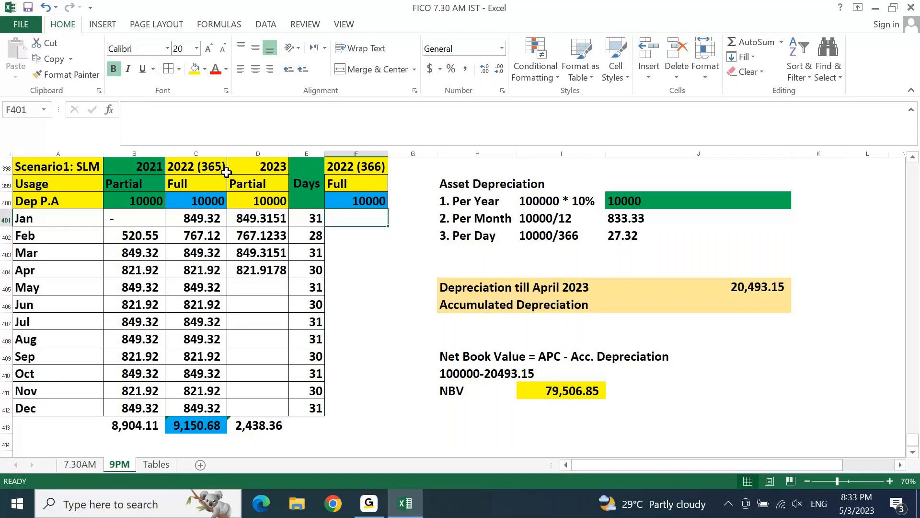
type("=")
key("Left")
type("*")
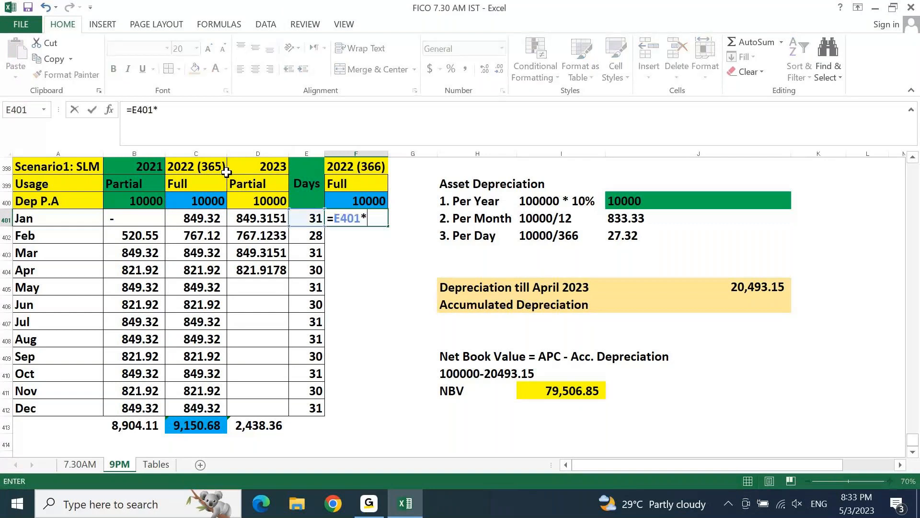
left_click(663, 231)
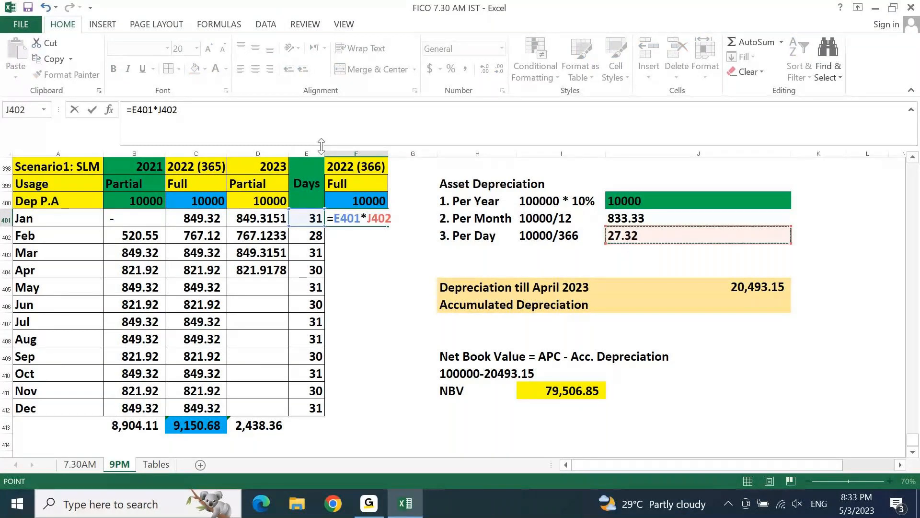
left_click(249, 141)
key("Left")
key("Left")
key("Left")
type("$")
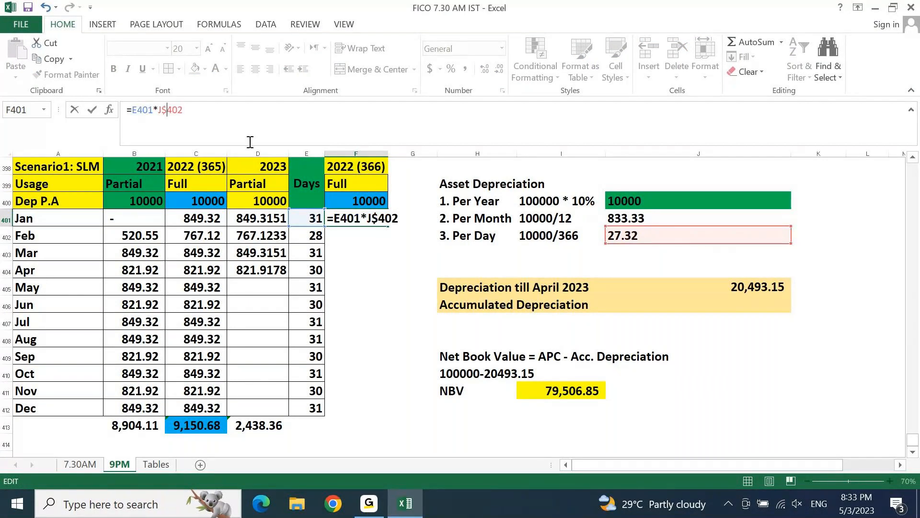
key("Return")
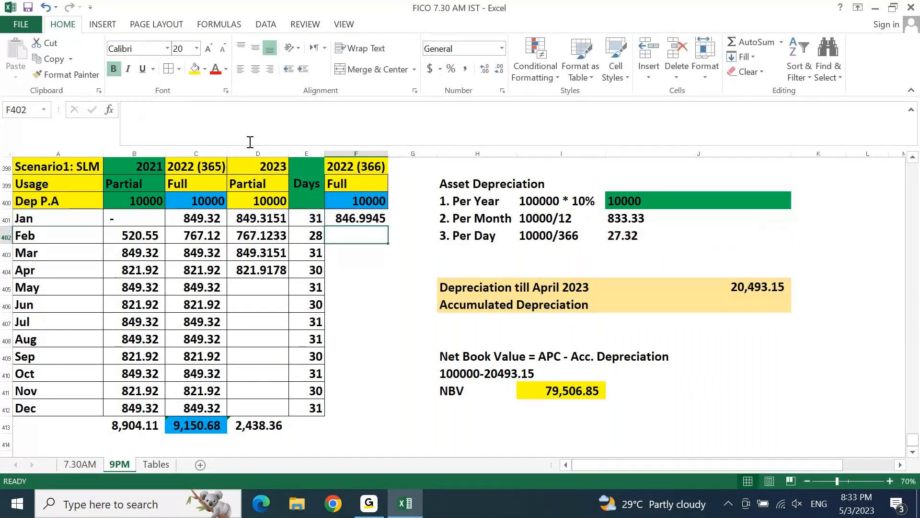
Step: Copy the January depreciation formula from F401 down through December in F412
key("Up")
key("ctrl+c")
key("Left")
key("ctrl+Down")
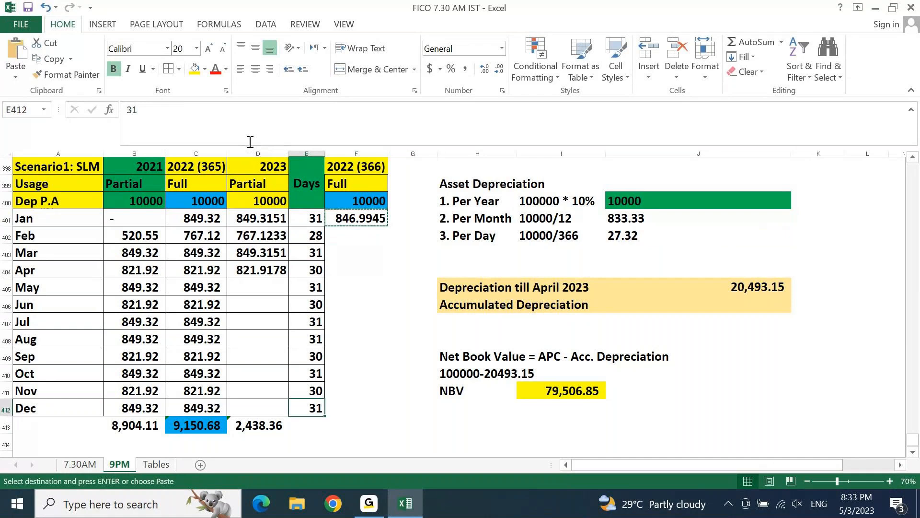
key("Right")
key("ctrl+shift+Up")
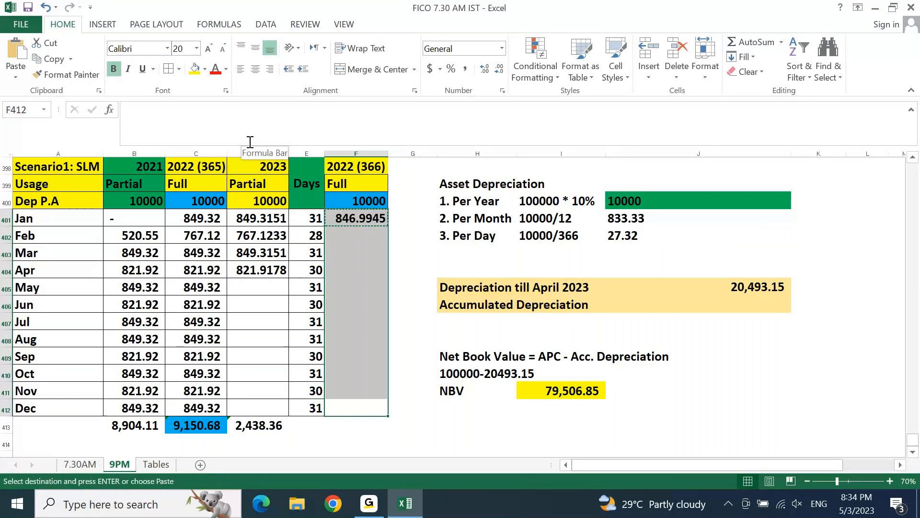
key("Return")
Step: Replace the formulas in F401:F412 with their values and apply comma number formatting
key("Up")
key("ctrl+shift+Up")
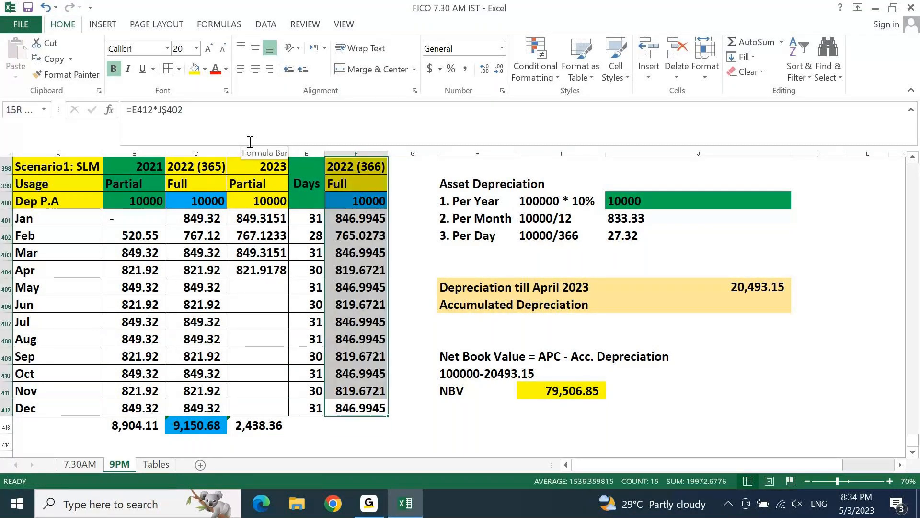
key("shift+Down")
key("shift+Down")
key("shift+Down")
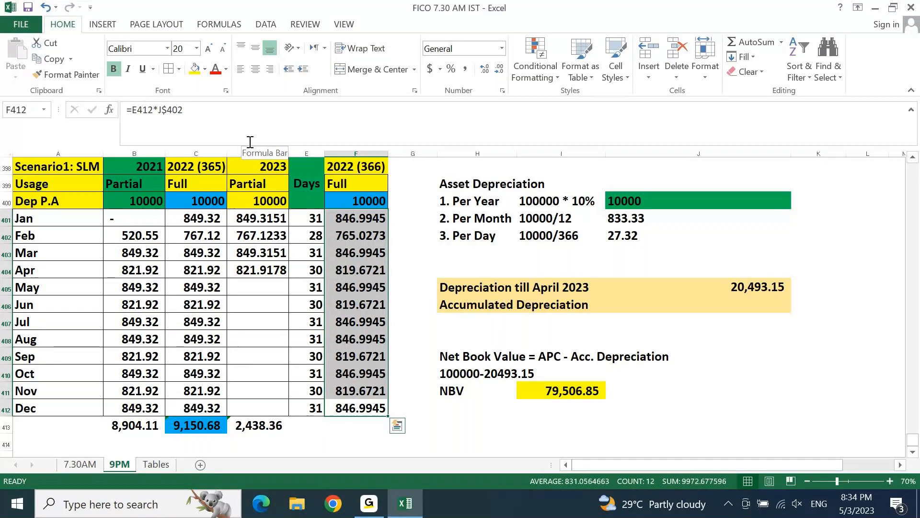
key("ctrl+c")
key("alt+e")
key("s")
key("v")
key("Return")
key("Escape")
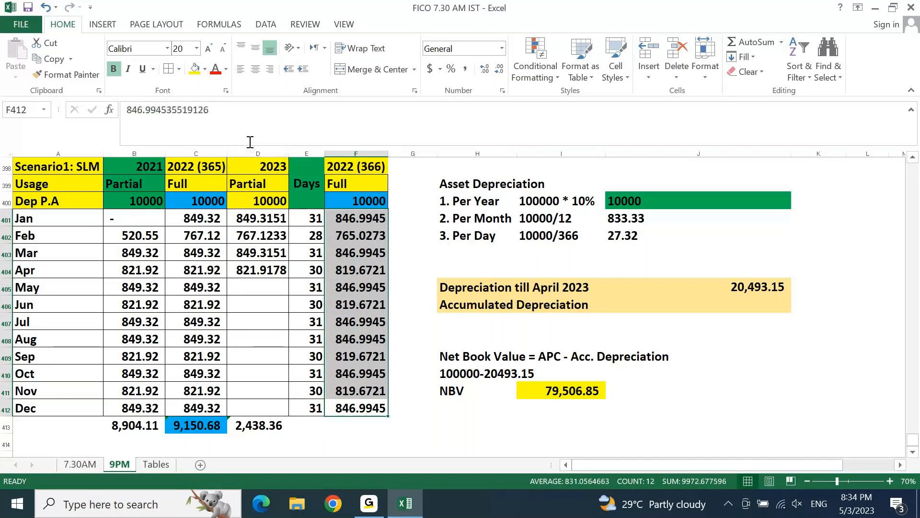
left_click(466, 69)
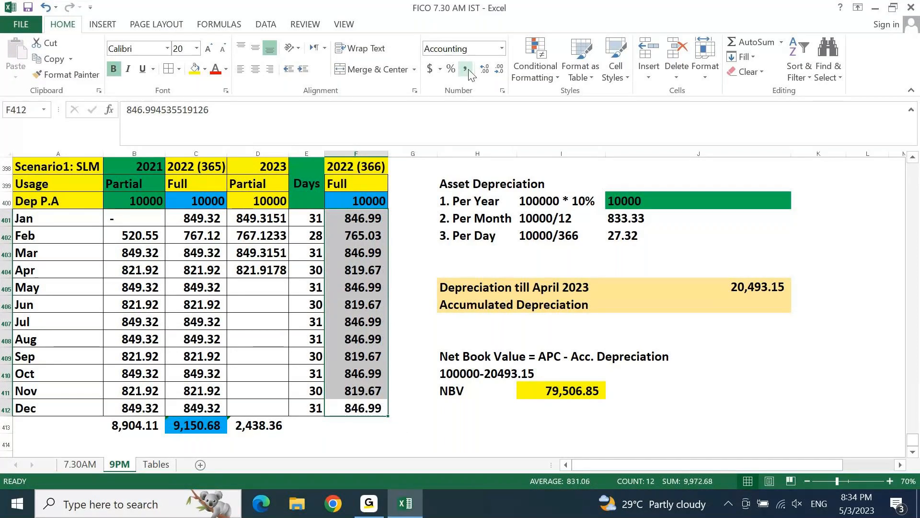
Step: Add a total in F413 with =SUM(F400:F412) and fill the cell with light blue
key("Down")
key("alt+equal")
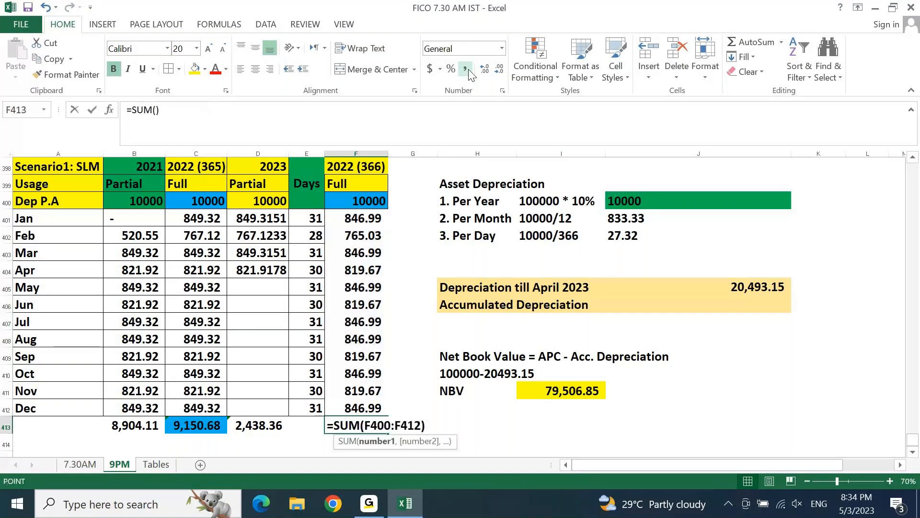
key("ctrl+Return")
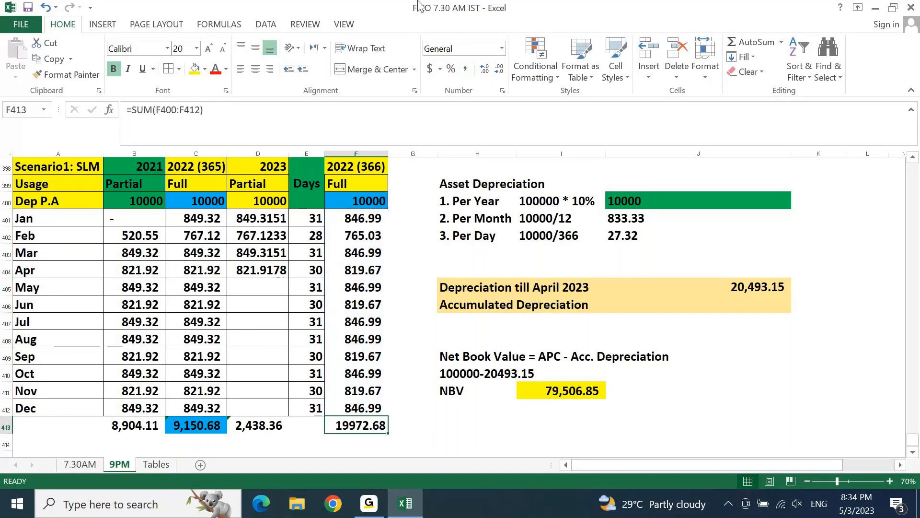
left_click(205, 69)
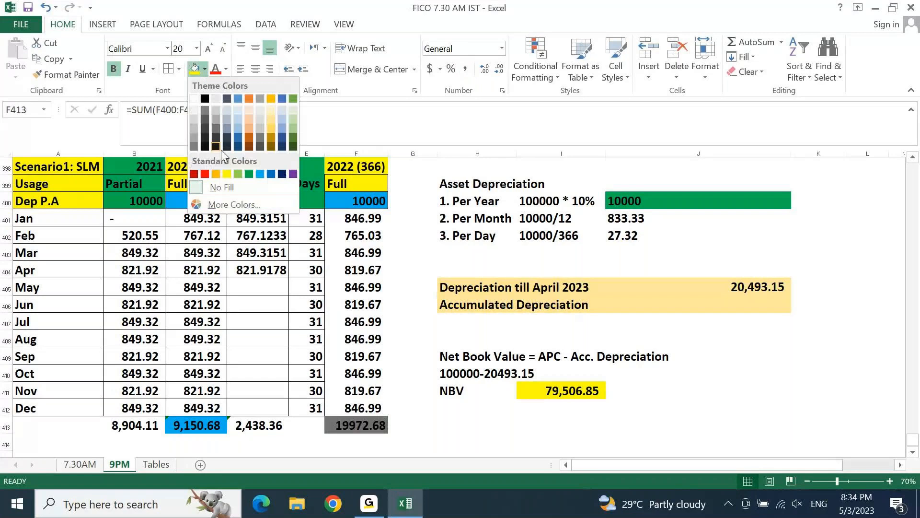
left_click(260, 173)
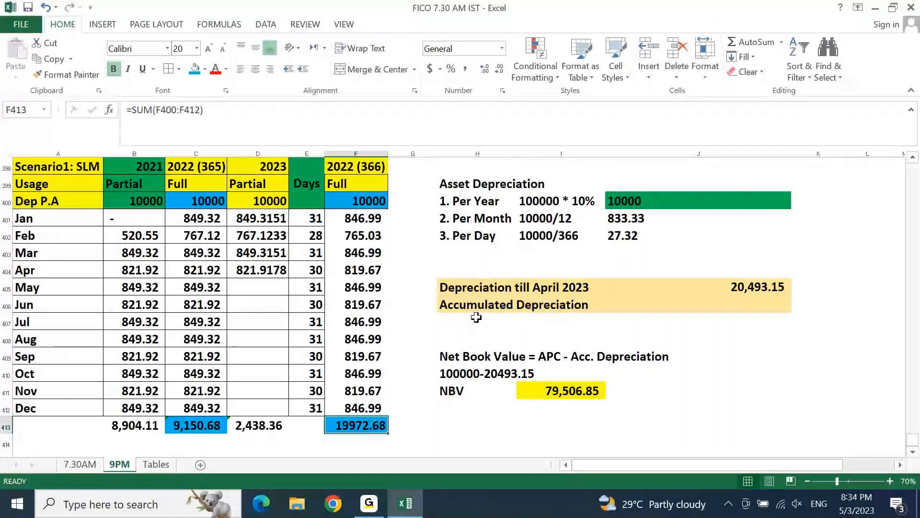
Step: Re-enter the total in F413 as =SUM(F401:F412) so it excludes the annual depreciation amount
key("F2")
key("Escape")
type("=sum")
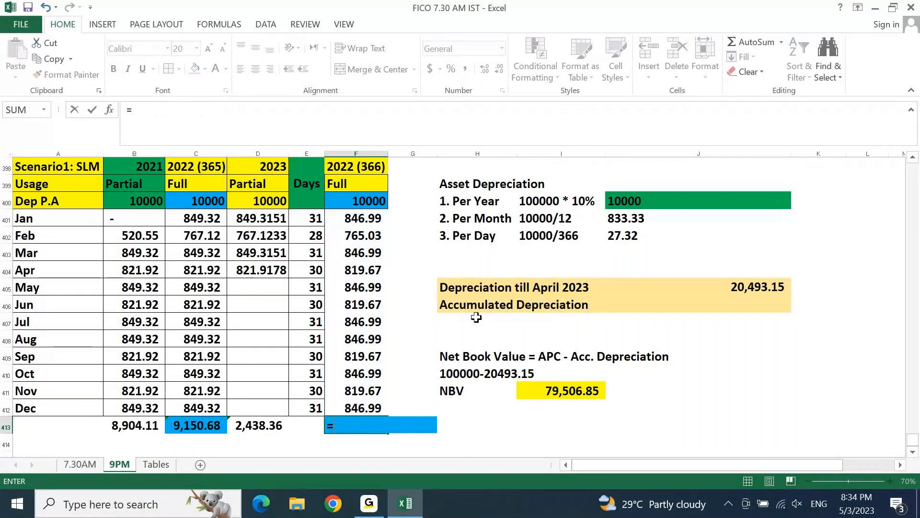
key("Tab")
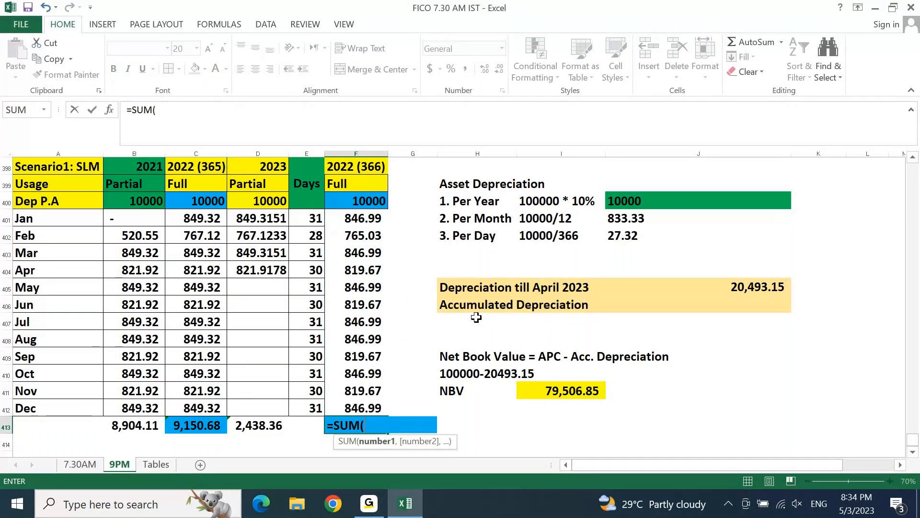
key("Return")
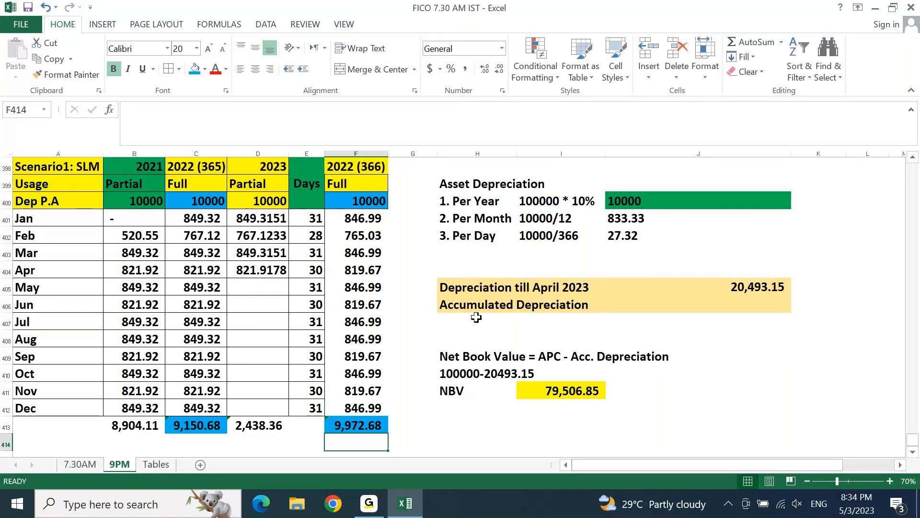
Step: Set February's day count in E402 to 29
key("Left")
key("Up")
key("Up")
key("Up")
key("Up")
key("Up")
key("Up")
key("Up")
key("Up")
key("Up")
key("Up")
key("Up")
key("Up")
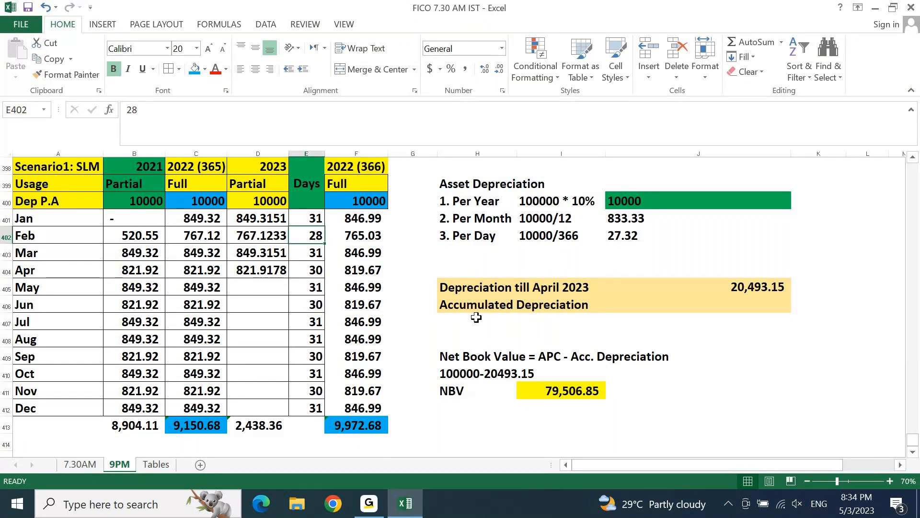
type("29")
key("Return")
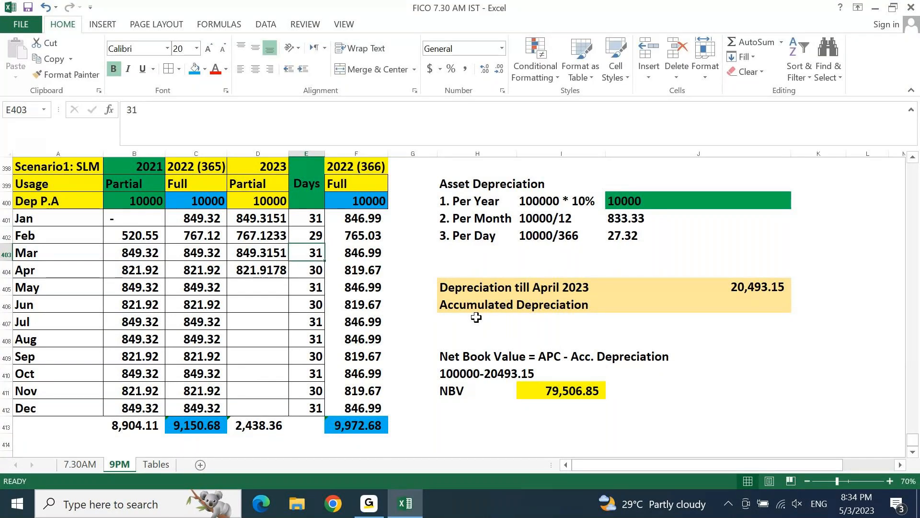
Step: Recalculate February's depreciation in F402 by multiplying the days in E402 by the per-day depreciation in J402
key("Up")
key("Right")
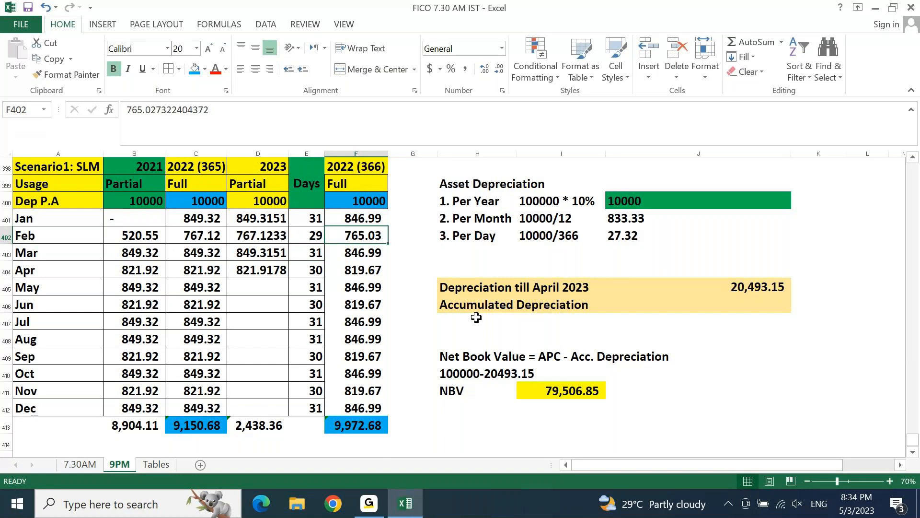
type("=")
key("Left")
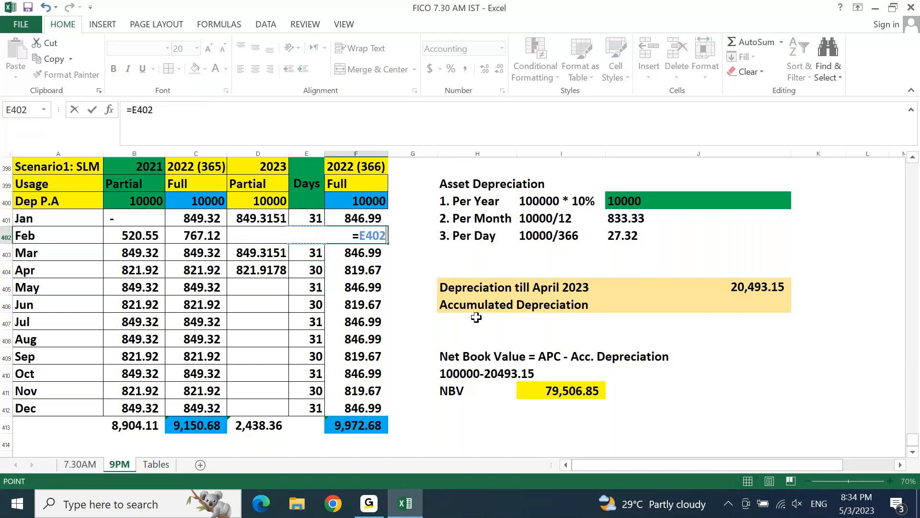
type("*")
key("Return")
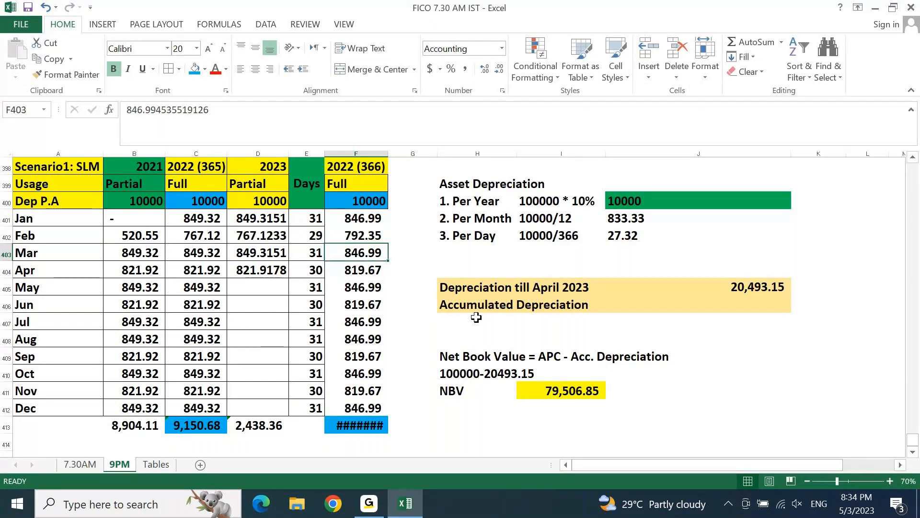
Step: AutoFit column F to the width of the total in F413
key("ctrl+c")
key("Escape")
key("ctrl+Down")
key("alt+o")
key("c")
key("a")
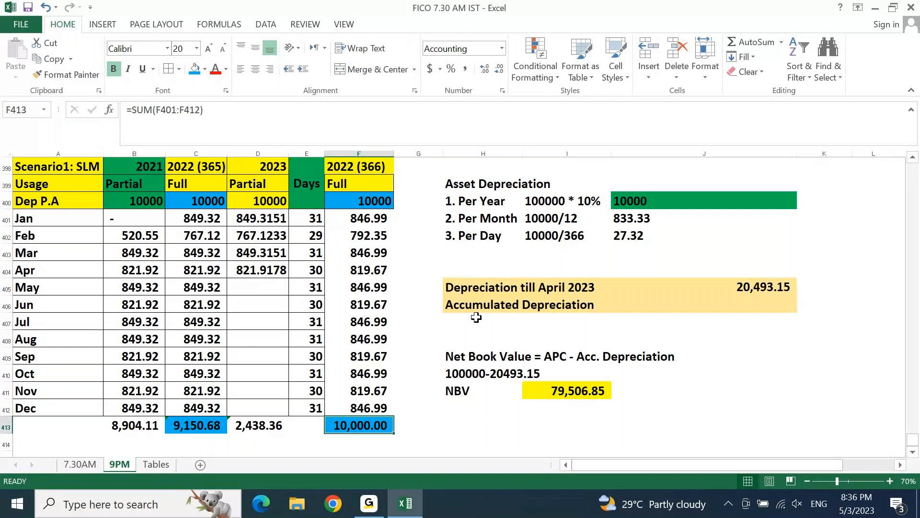
Step: Examine February's depreciation in C402 and the yearly total in C413 of the 2022 (365) column
key("Left")
key("Left")
key("Up")
key("Up")
key("Up")
key("Up")
key("Up")
key("Up")
key("Up")
key("Up")
key("Up")
key("Up")
key("Up")
key("Left")
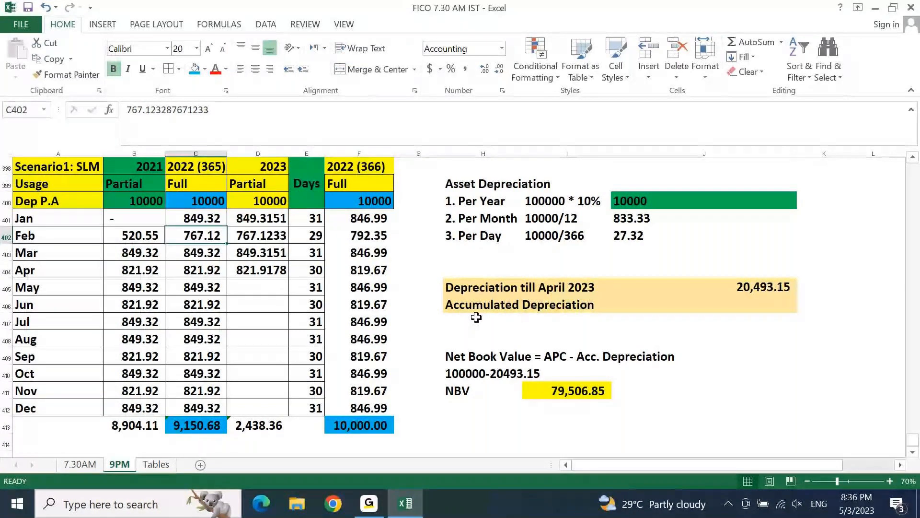
key("ctrl+Down")
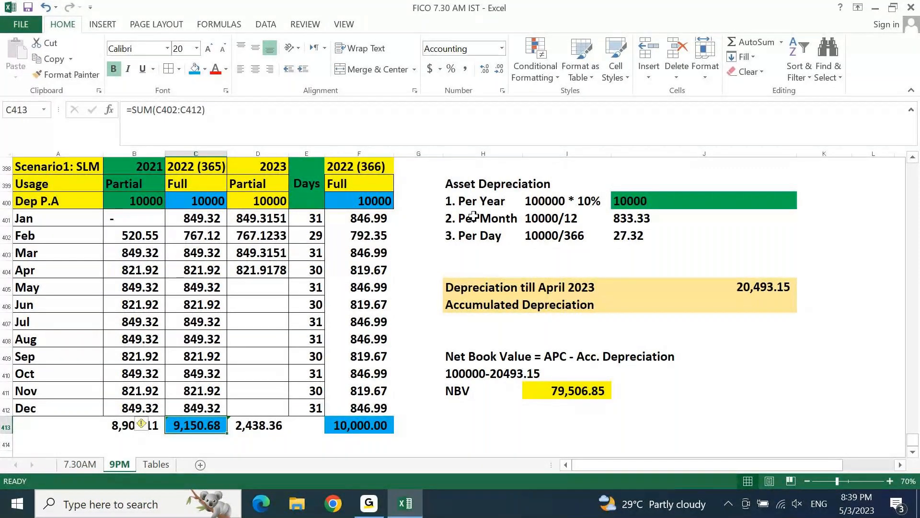
Step: Review the SLM scenario heading and per-day rate formula, and compare the 2022 (366) total with the annual depreciation calculation
key("ctrl+Up")
key("ctrl+Left")
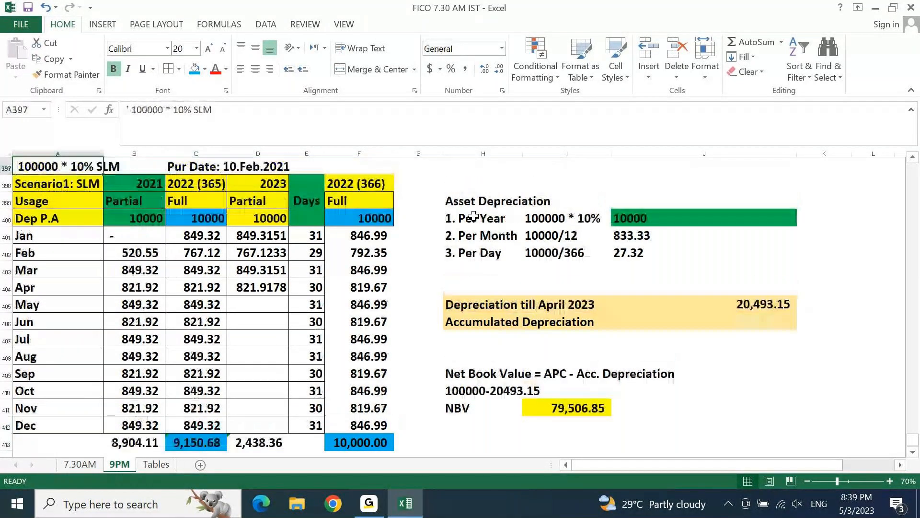
key("Down")
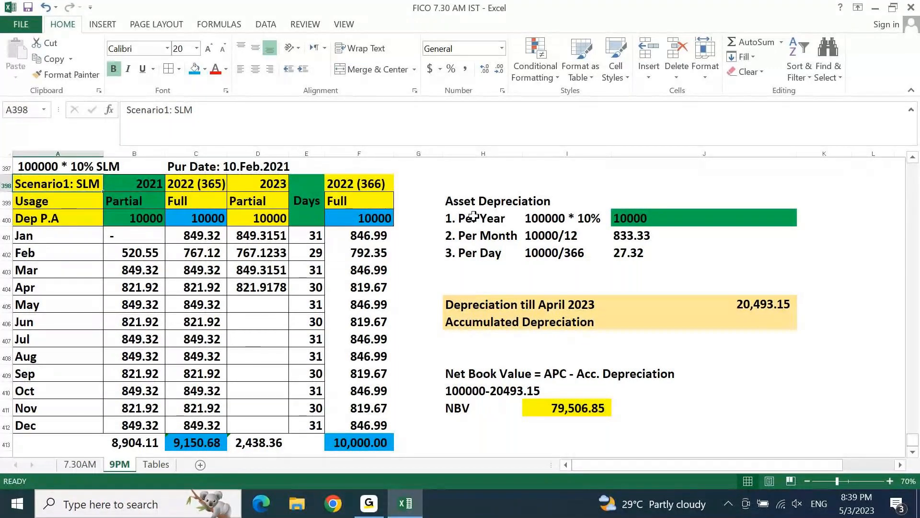
left_click(651, 259)
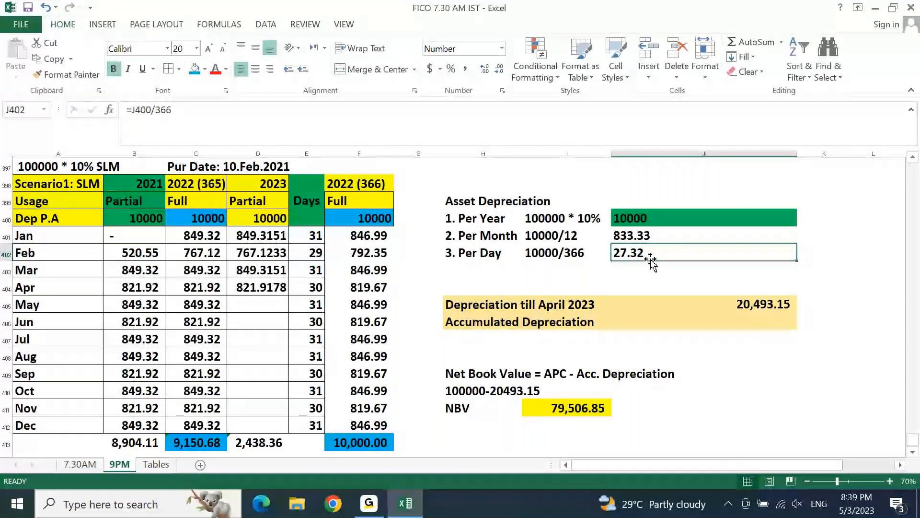
key("Left")
key("Left")
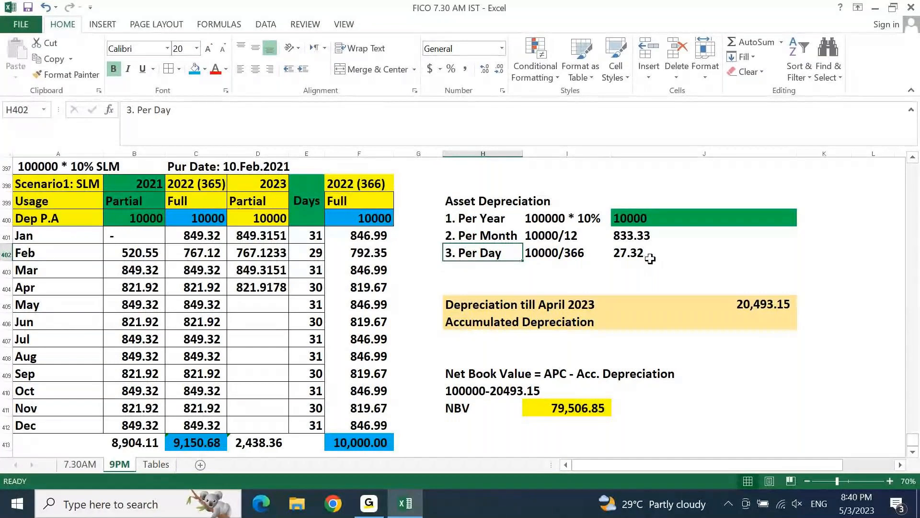
left_click(382, 218)
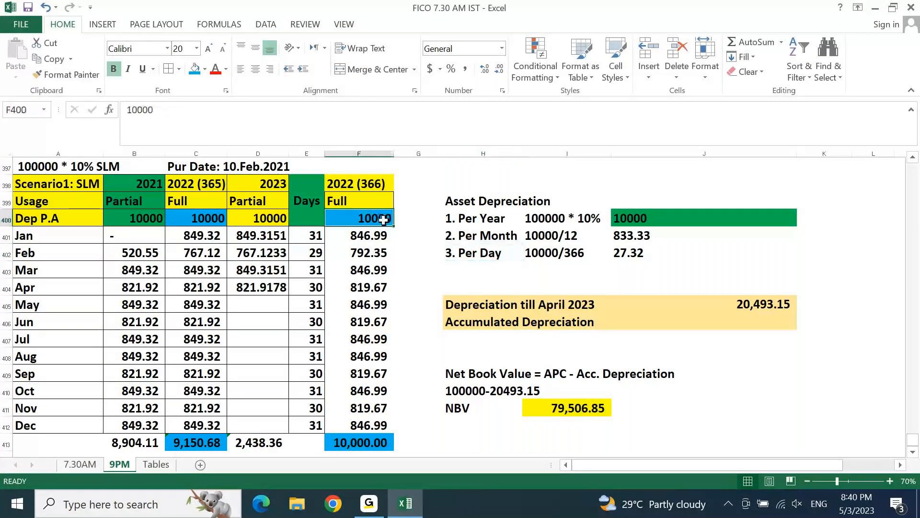
left_click(374, 443)
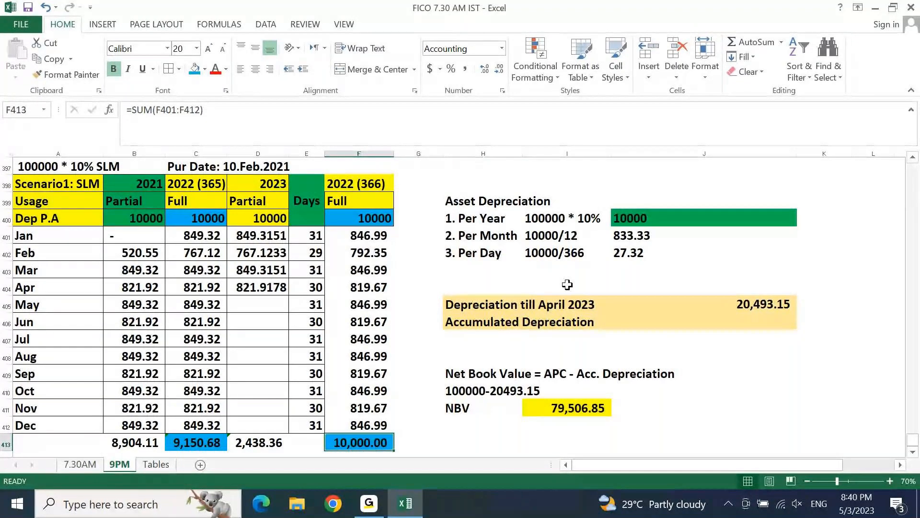
left_click(560, 219)
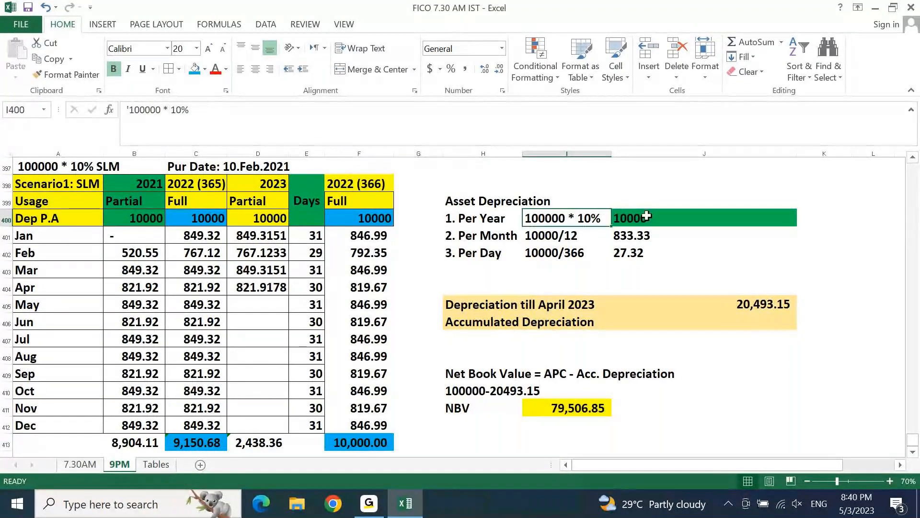
left_click(621, 218)
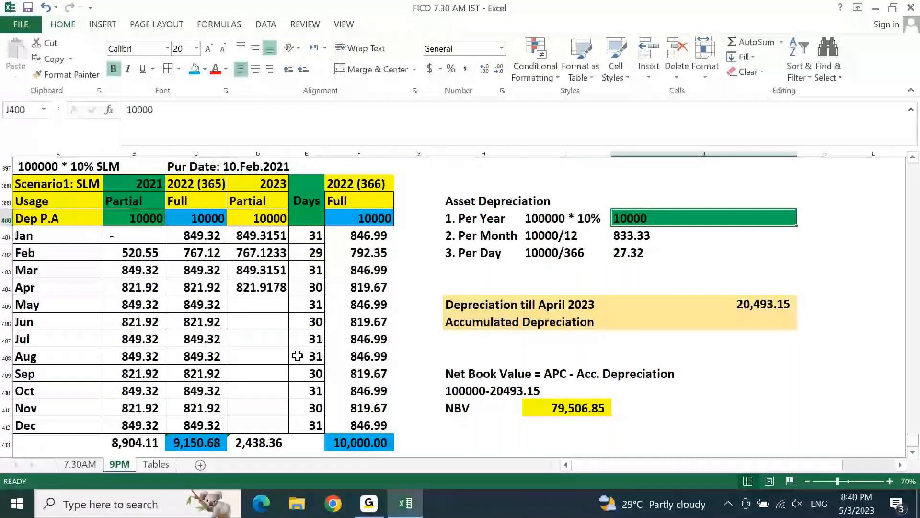
Step: Compare the 2022 (366) total and monthly amounts in column F with the annual depreciation in J400 and the per-day formula in I402
left_click(382, 442)
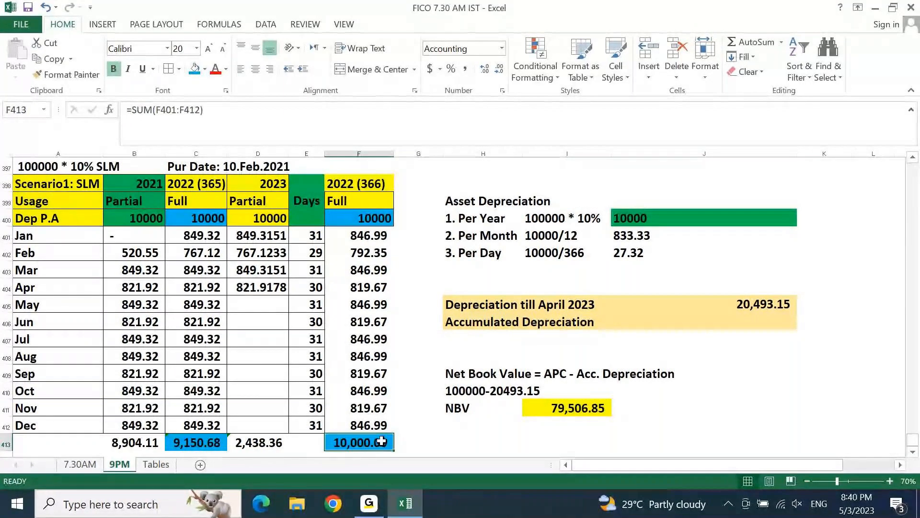
left_click(685, 221)
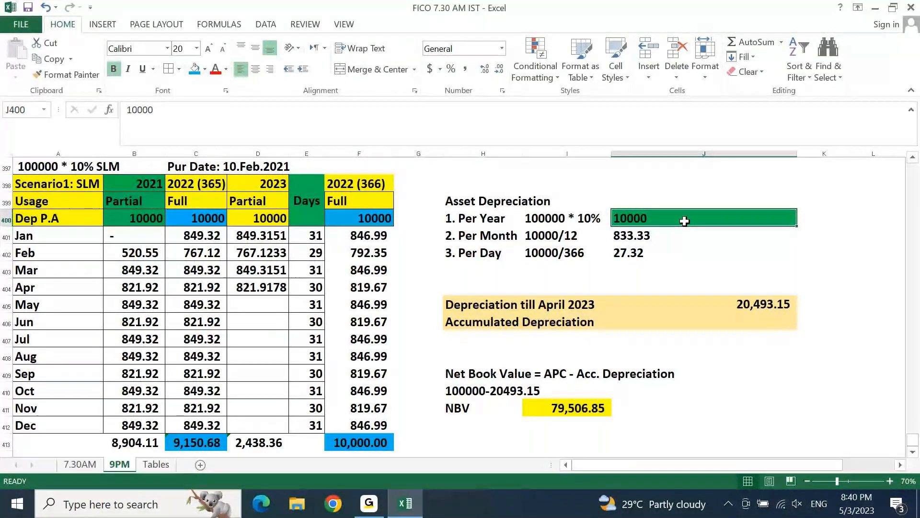
left_click(372, 436)
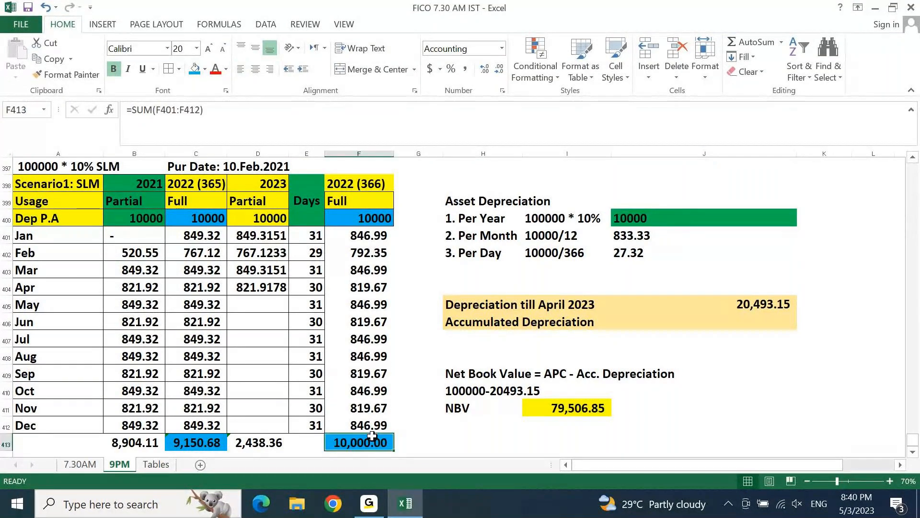
left_click_drag(367, 236, 365, 417)
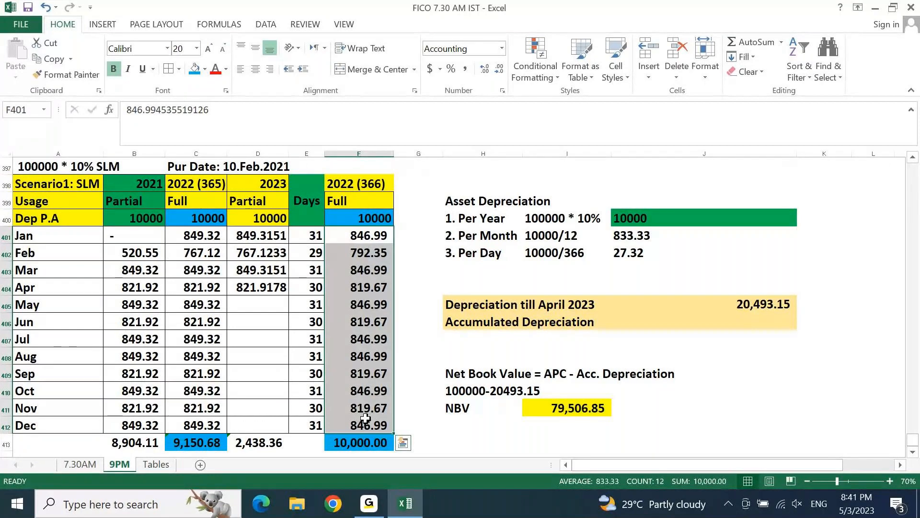
left_click(552, 253)
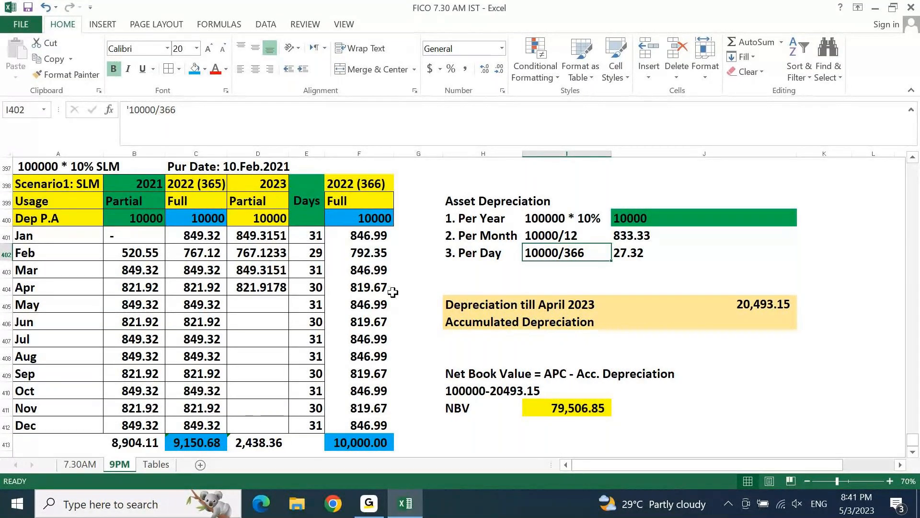
Step: Select the SLM depreciation schedule from the headings through December, columns A to F, to review it as a whole
left_click(409, 308)
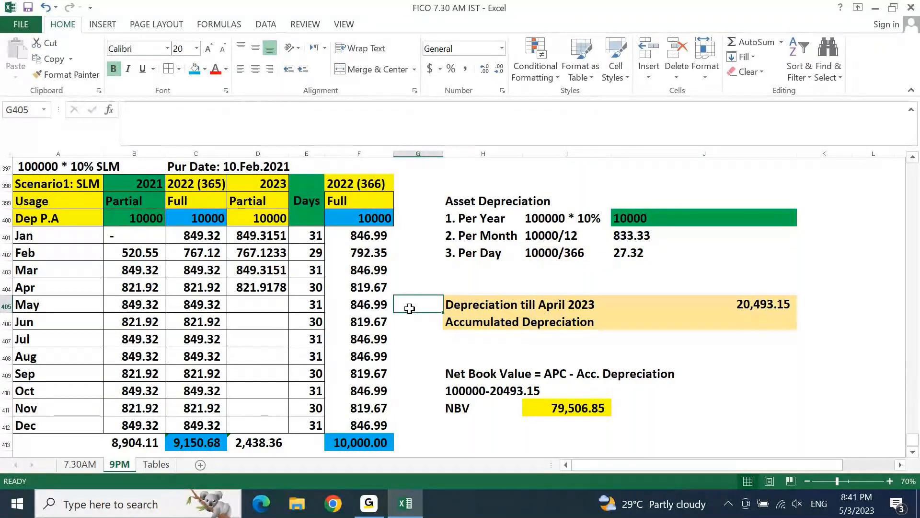
key("Left")
key("Left")
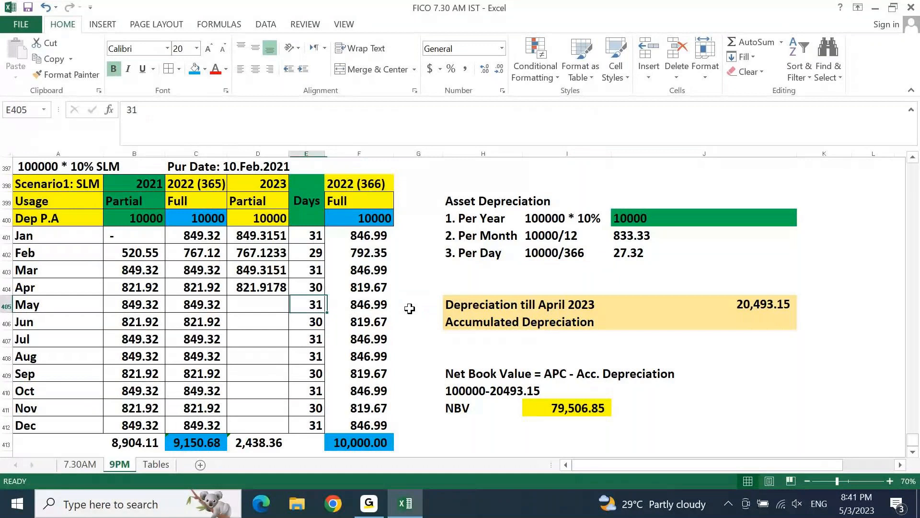
key("Left")
key("Left")
key("Left")
key("Left")
key("Up")
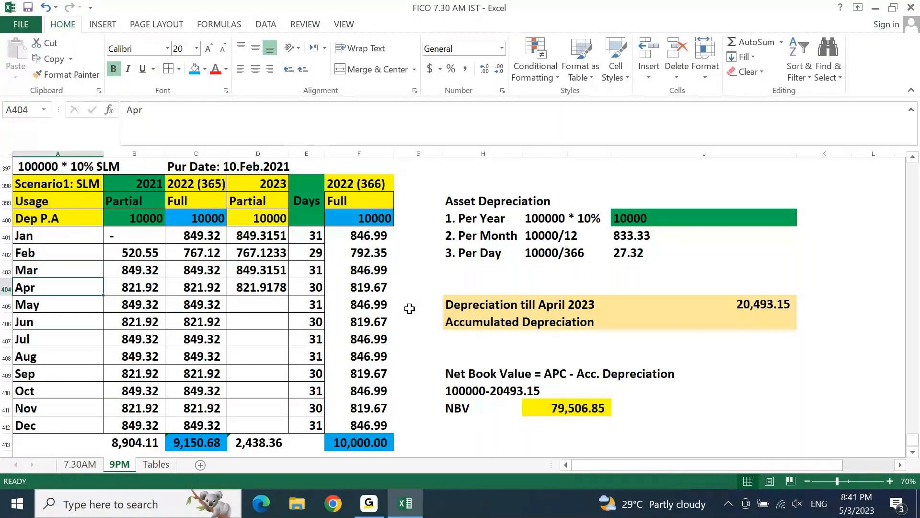
key("Up")
key("Up")
key("Up")
key("Up")
key("shift+Right")
key("shift+Right")
key("shift+Right")
key("shift+Right")
key("shift+Right")
key("shift+Down")
key("shift+Down")
key("shift+Down")
key("shift+Down")
key("shift+Down")
key("shift+Down")
key("shift+Down")
key("shift+Down")
key("shift+Down")
key("shift+Down")
key("shift+Down")
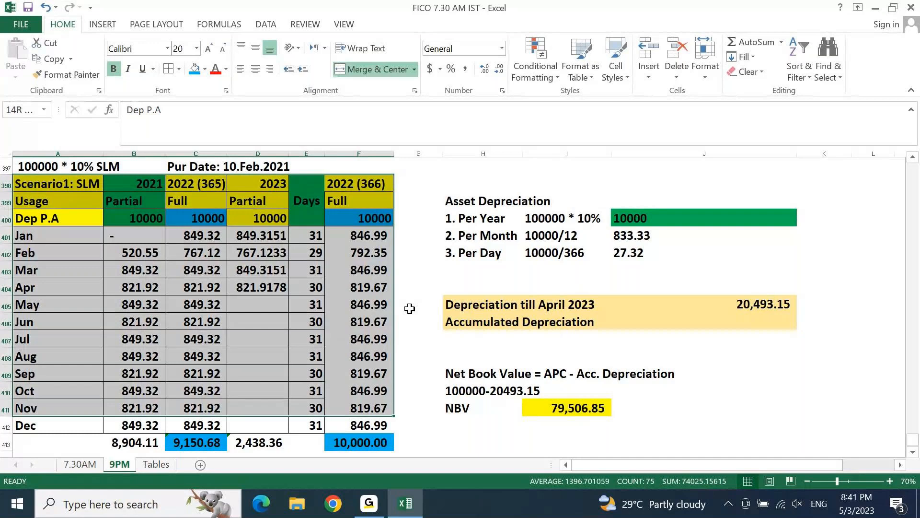
key("shift+Down")
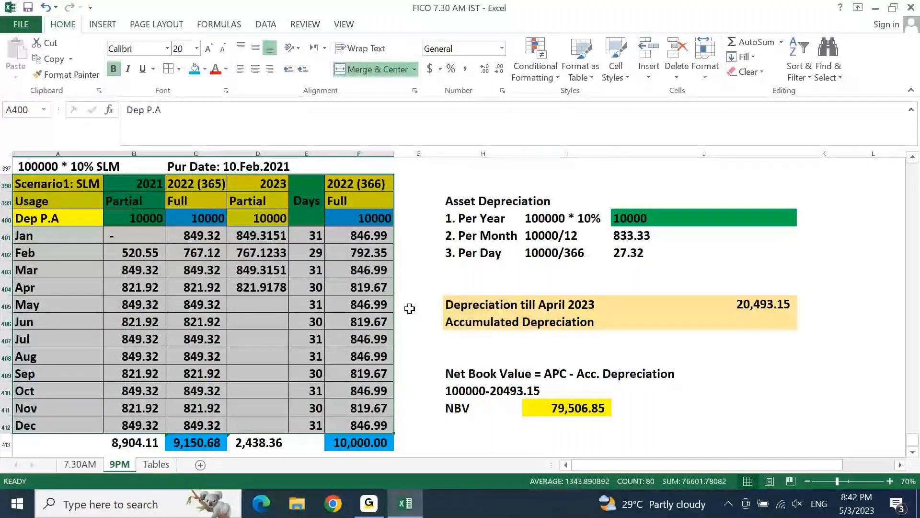
key("Left")
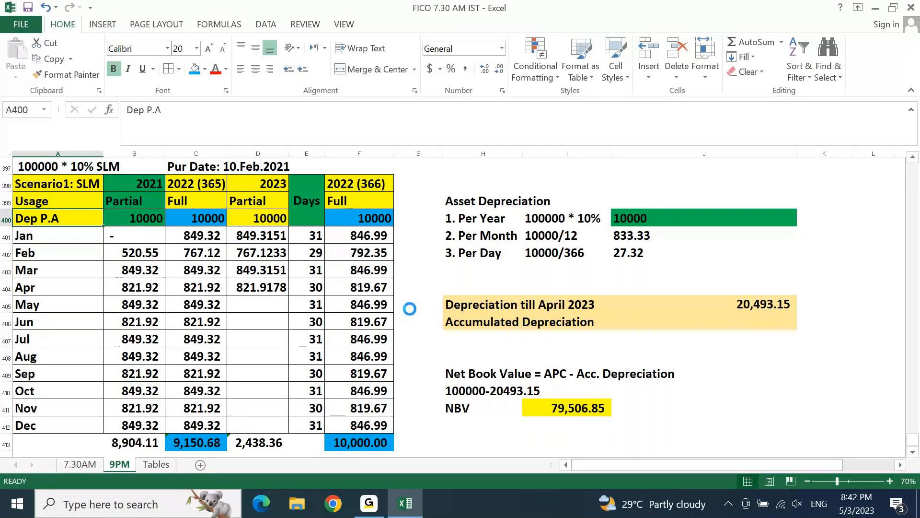
Step: Review the schedule's headings, the purchase date in C397 and the SLM calculation in A397
key("Up")
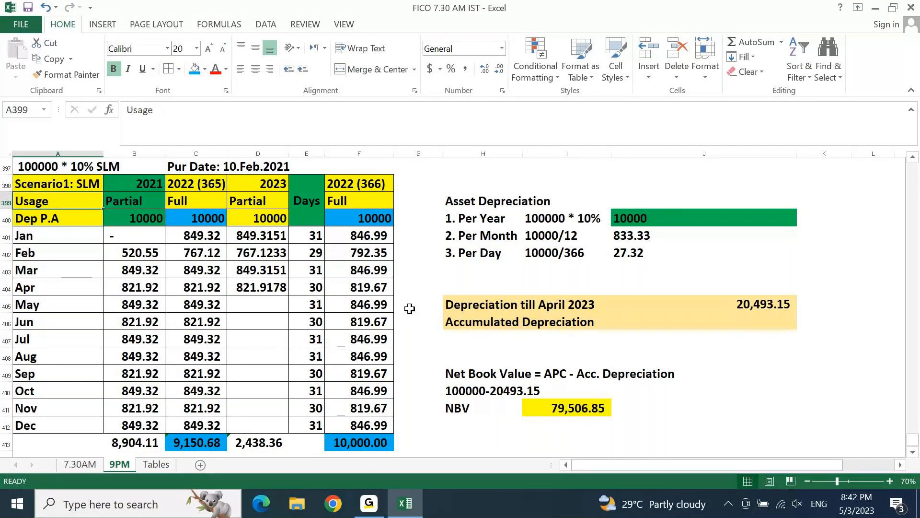
key("Up")
key("Right")
key("Right")
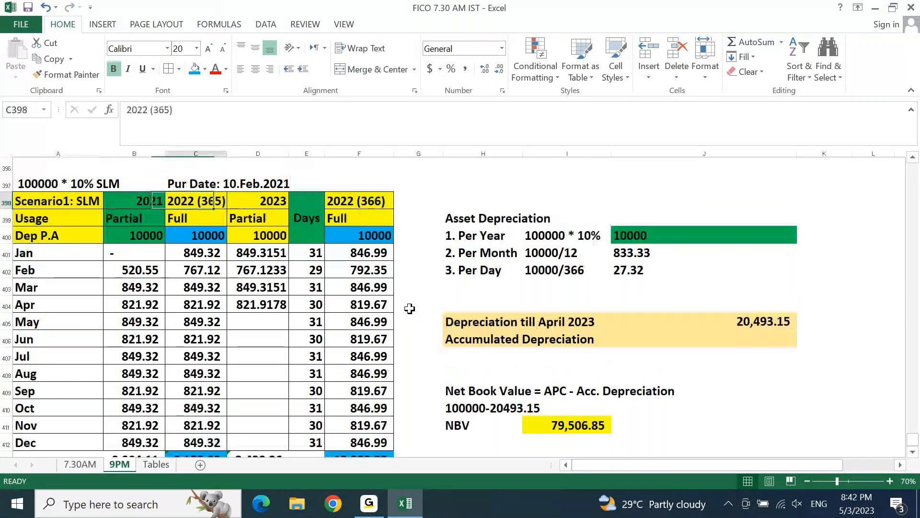
key("Up")
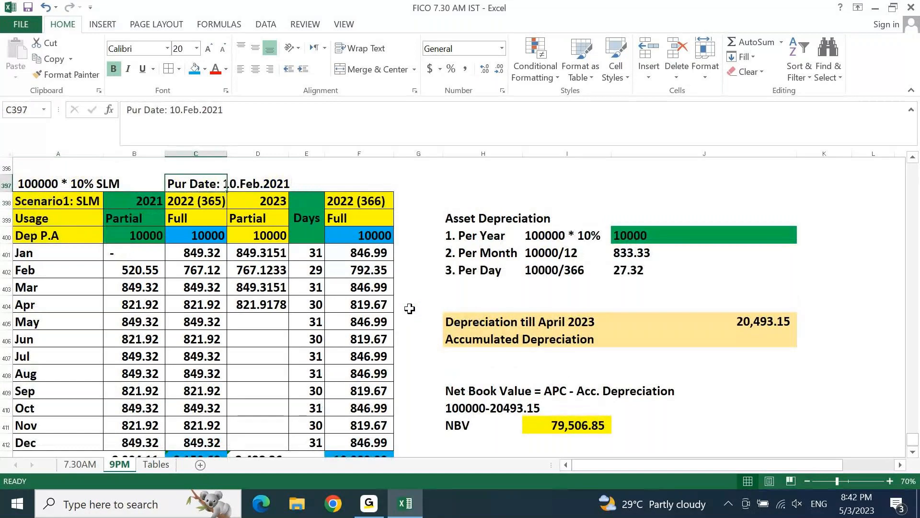
key("Left")
key("Left")
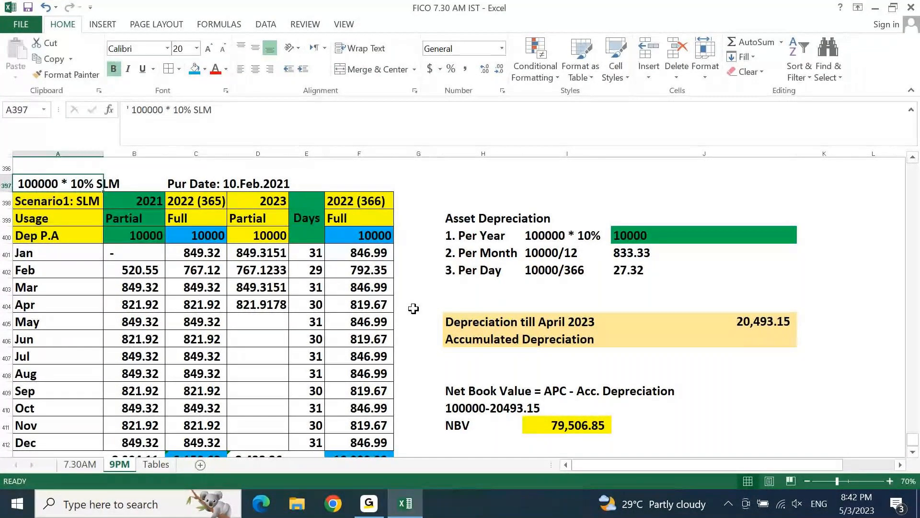
key("Right")
key("Up")
key("Right")
key("Right")
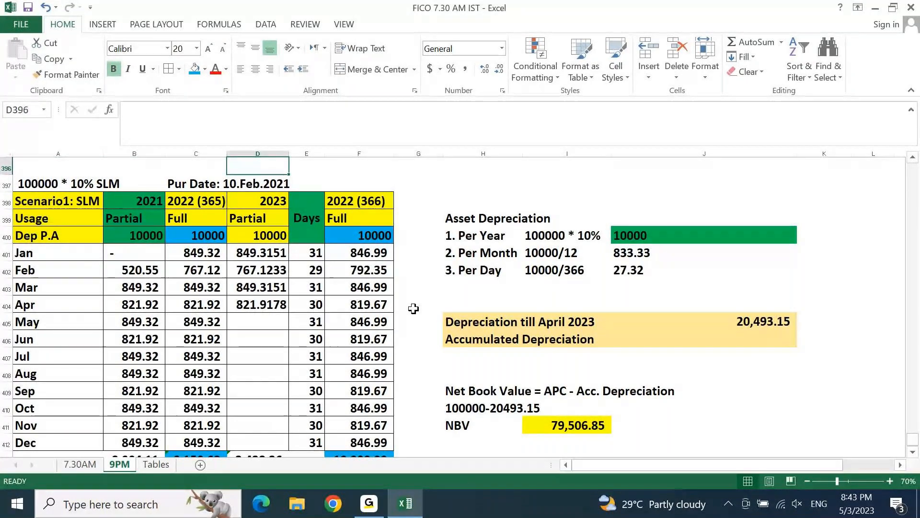
key("Right")
key("Right")
key("Right")
key("Right")
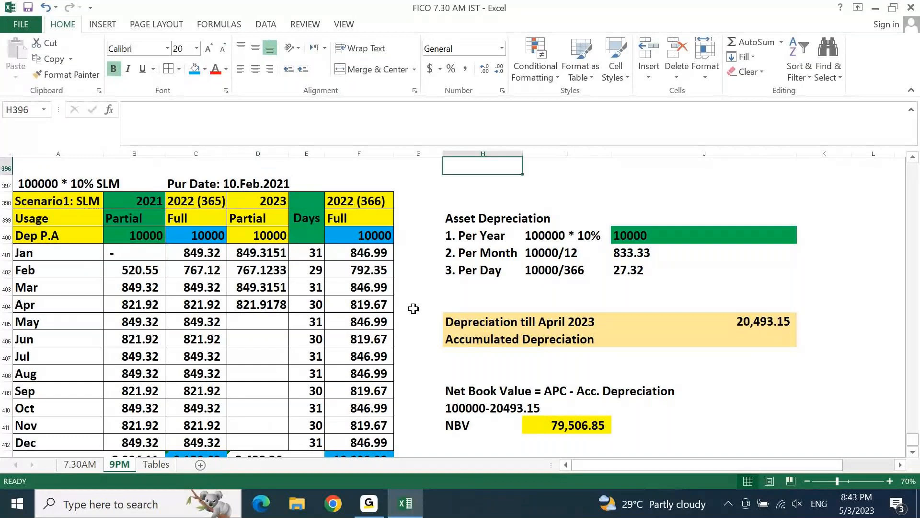
key("Down")
key("Left")
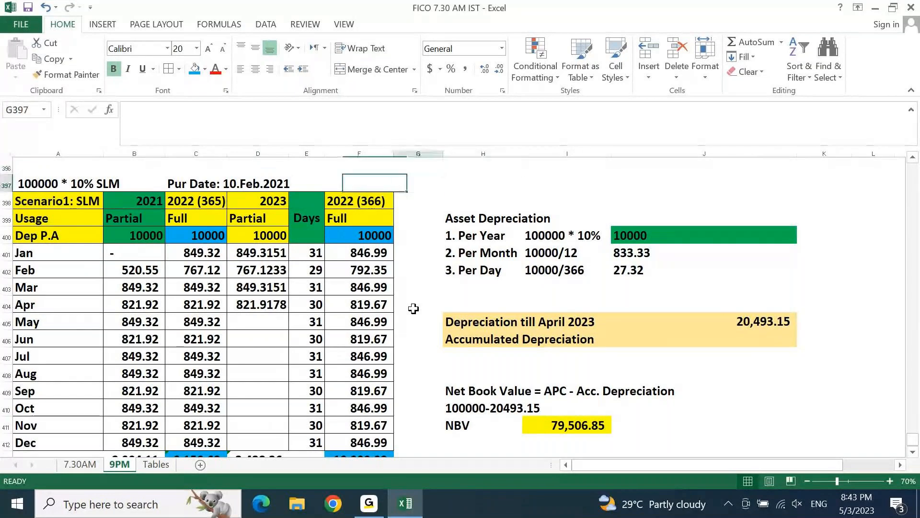
key("Right")
key("Right")
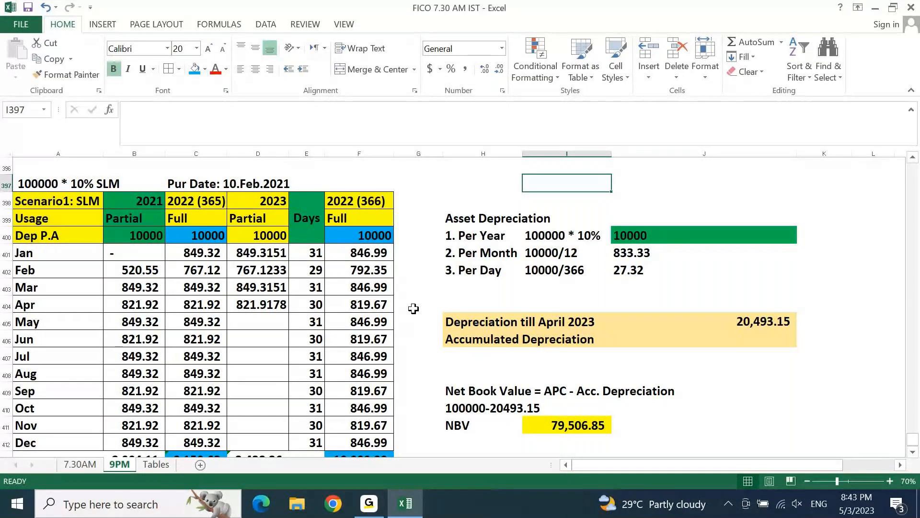
Step: Examine the monthly depreciation amounts in the 2021 and 2022 (365) columns and the 2021 heading
left_click(198, 258)
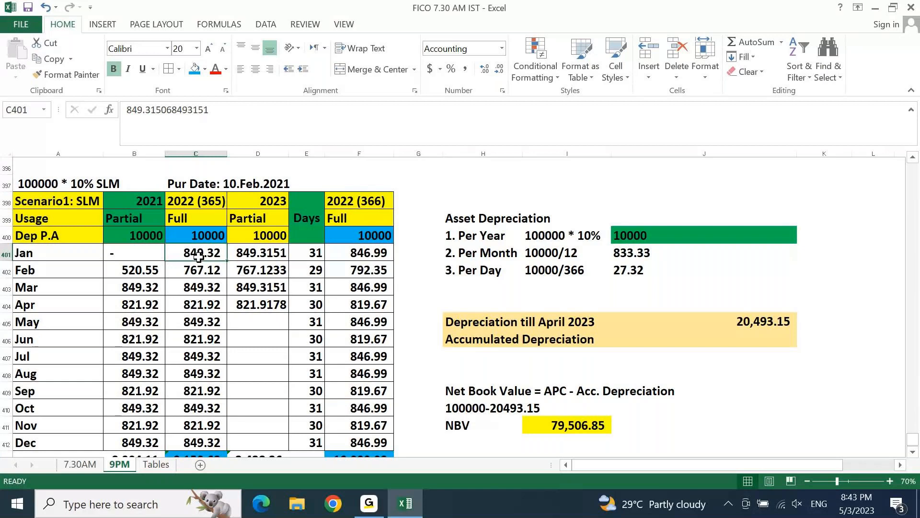
left_click_drag(132, 310, 133, 378)
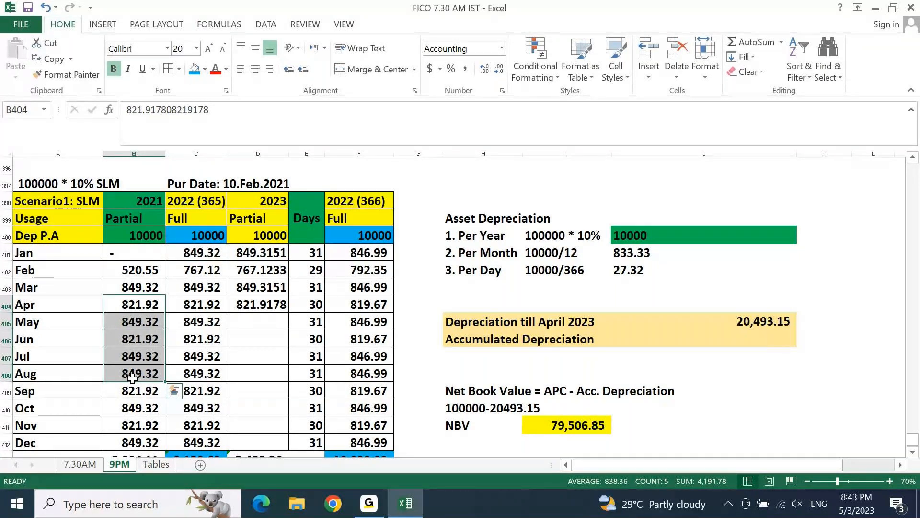
left_click(184, 357)
left_click(151, 203)
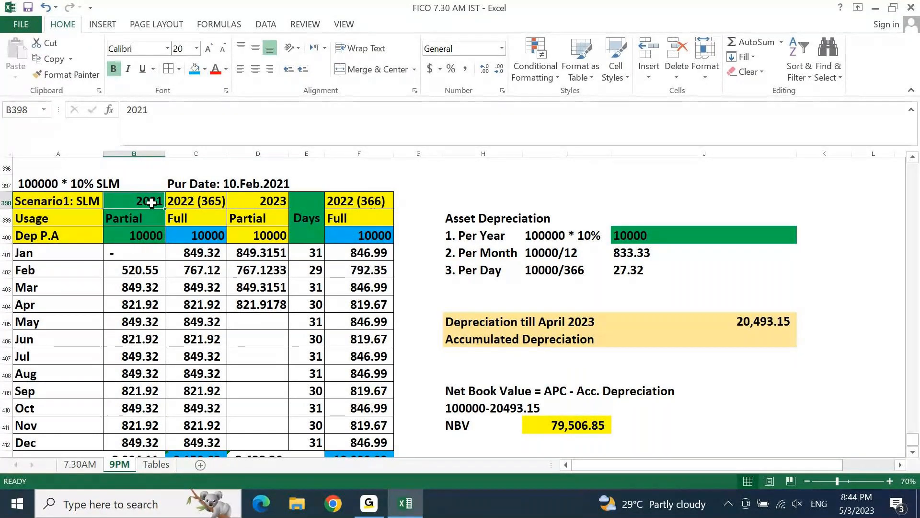
Step: Examine the SLM formula and the yearly usage and depreciation summary in E391:I395 above the schedule
key("Up")
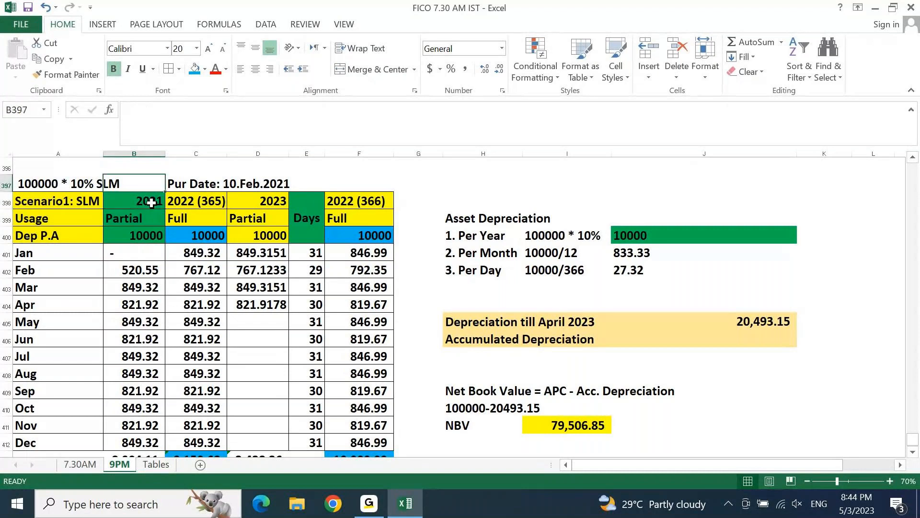
key("Up")
key("Up")
key("Up")
key("Up")
key("Up")
key("Up")
key("Up")
key("Up")
key("Up")
key("Up")
key("Down")
key("Down")
key("Down")
key("Right")
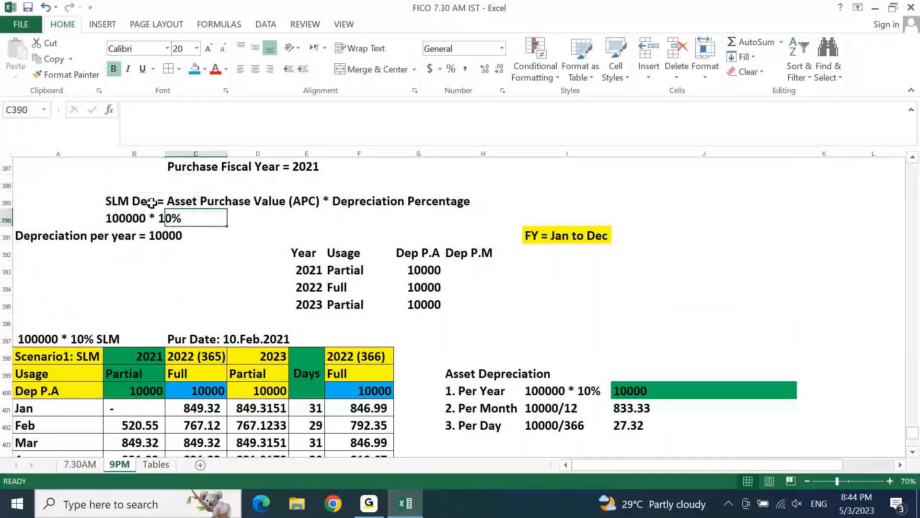
key("Right")
key("Right")
key("Down")
key("Down")
key("Up")
key("shift+Right")
key("shift+Right")
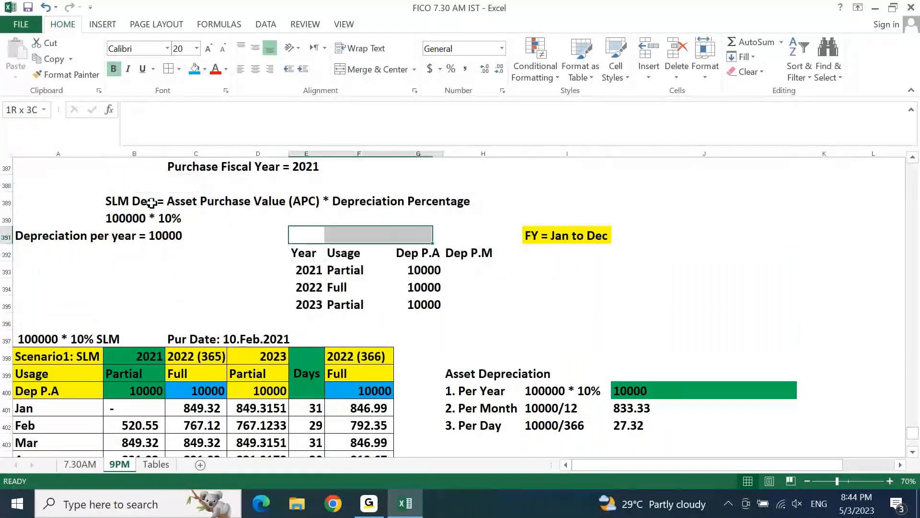
key("shift+Right")
key("shift+Right")
key("shift+Down")
key("shift+Down")
key("shift+Down")
key("shift+Down")
key("shift+Down")
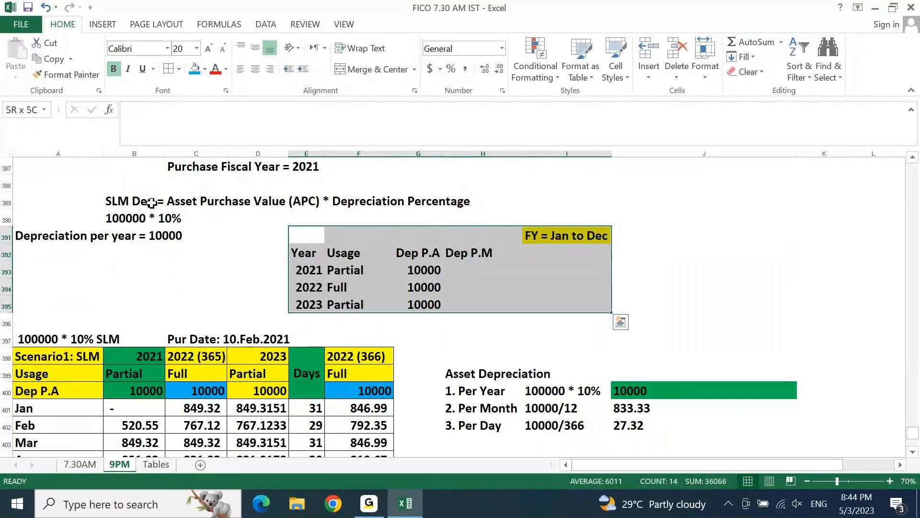
Step: Move the "FY = Jan to Dec" label from I391 to E391, directly above the yearly summary table
key("Right")
key("Right")
key("Right")
key("Right")
key("ctrl+c")
key("Left")
key("Left")
key("Left")
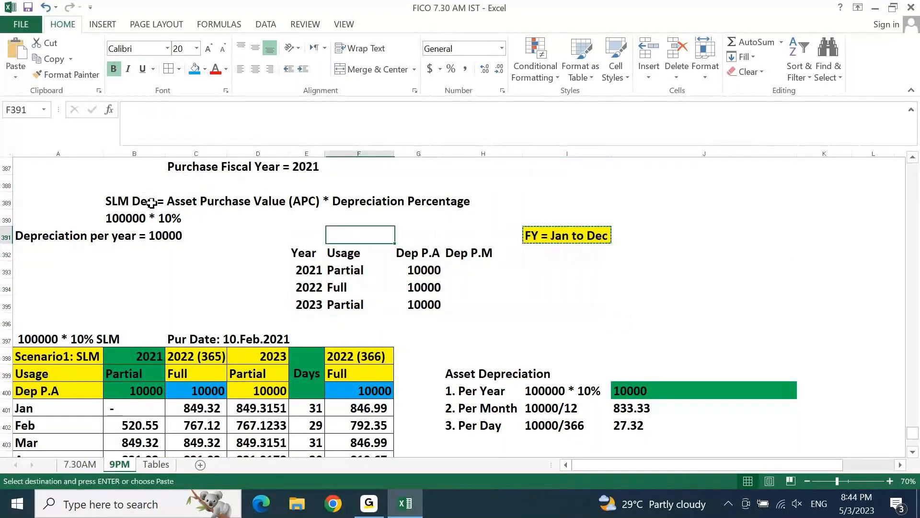
key("Left")
key("ctrl+v")
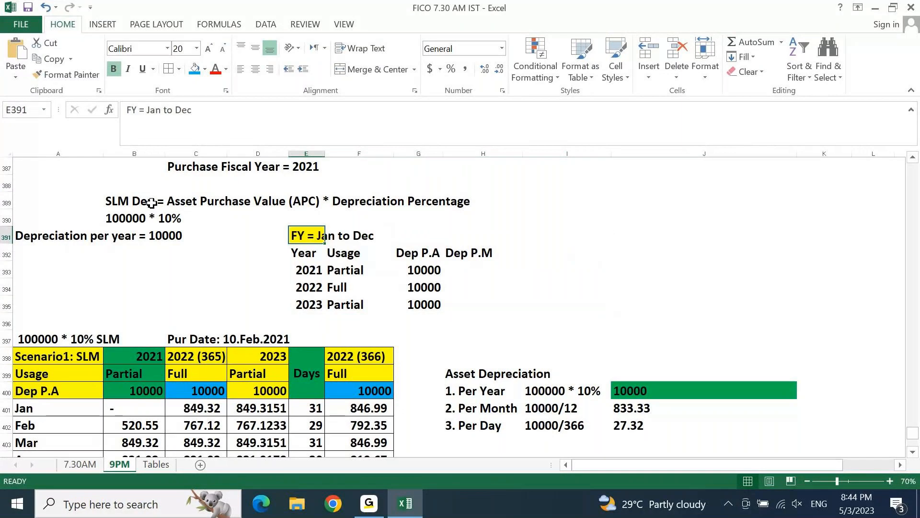
Step: Merge and center the "FY = Jan to Dec" heading across E391:H391
key("shift+Right")
key("shift+Right")
key("shift+Right")
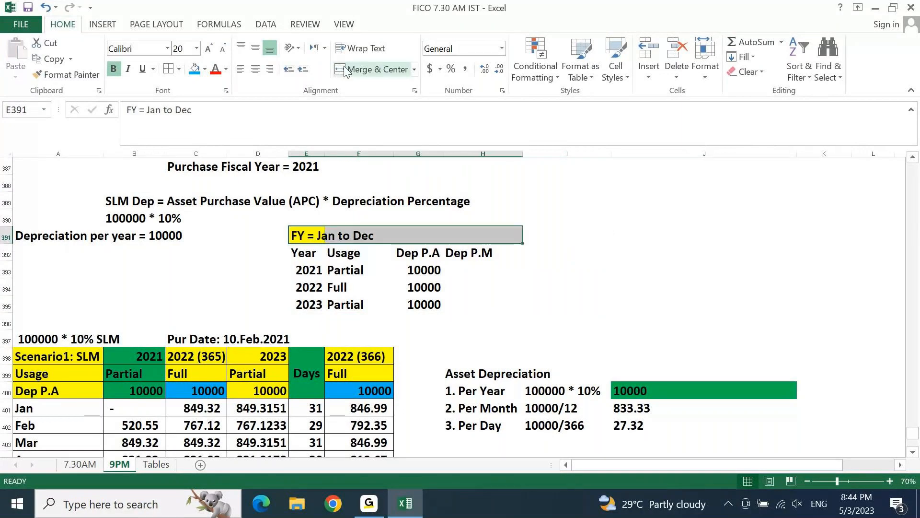
left_click(380, 72)
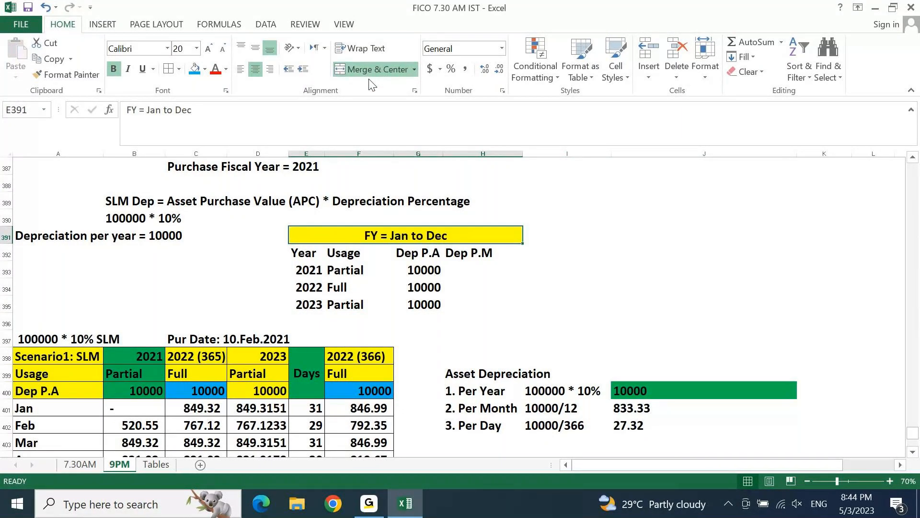
Step: Apply a box border around the outside of the yearly summary table in E391:H395
key("ctrl+shift+Down")
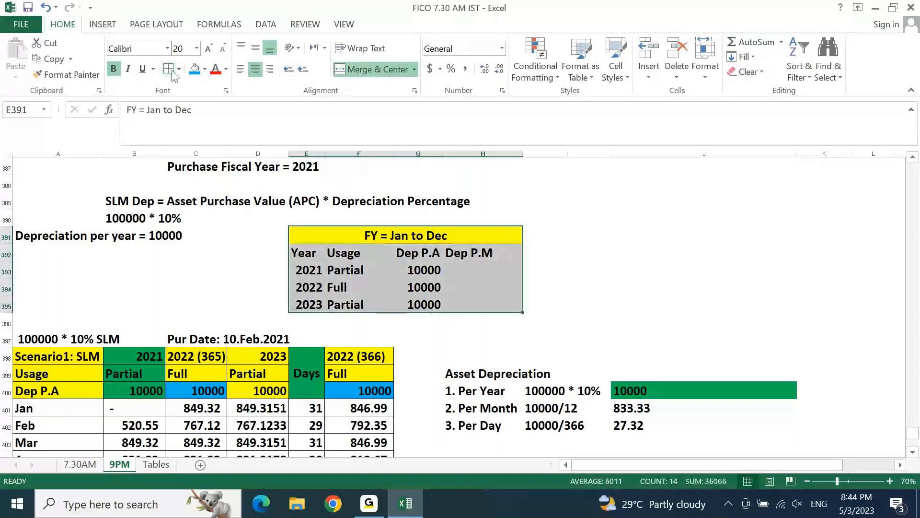
left_click(179, 70)
left_click(201, 220)
Step: Copy the merged "FY = Jan to Dec" heading from E391 to J391
key("Right")
key("Right")
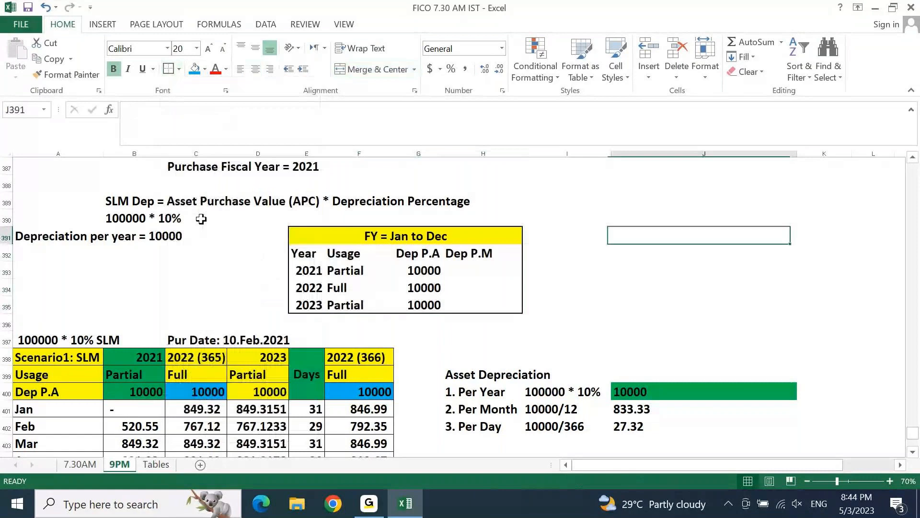
key("Left")
key("Left")
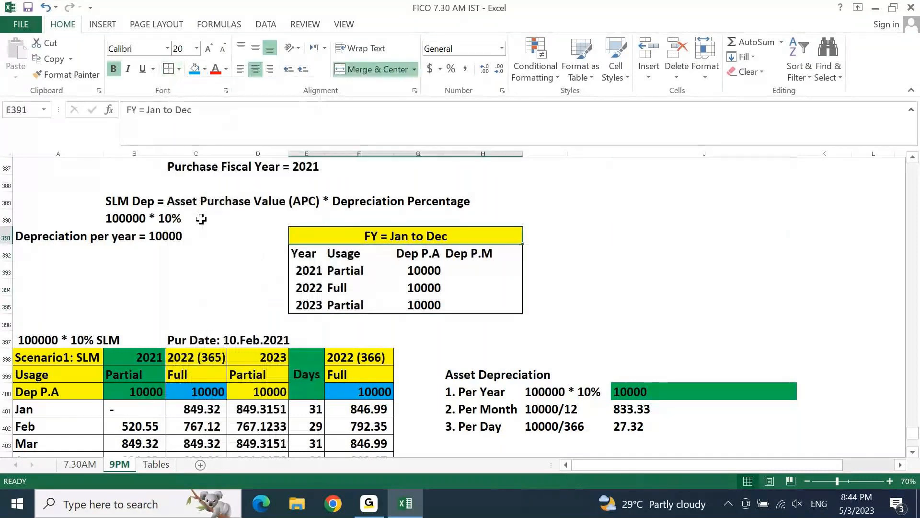
key("ctrl+c")
key("Right")
key("Right")
key("ctrl+v")
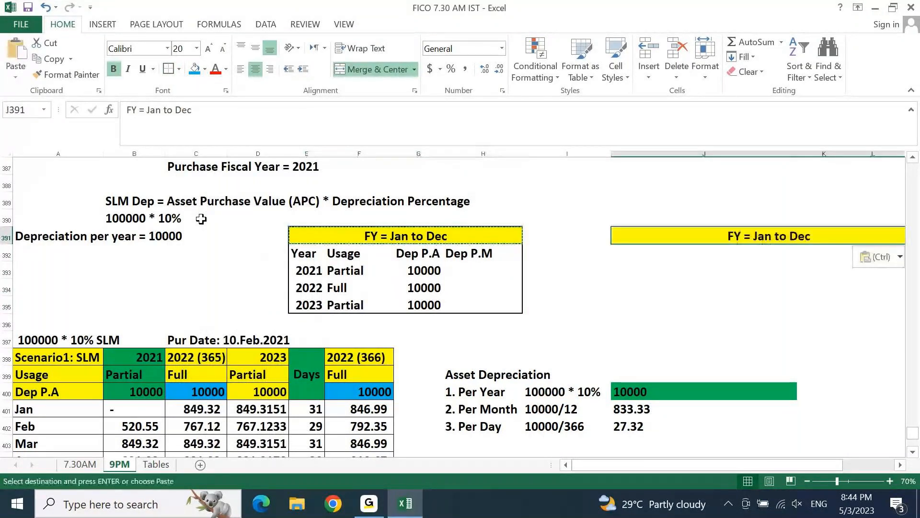
Step: Change the copied fiscal-year heading in J391 to "FY = Apr to Mar"
key("F2")
key("ctrl+shift+Left")
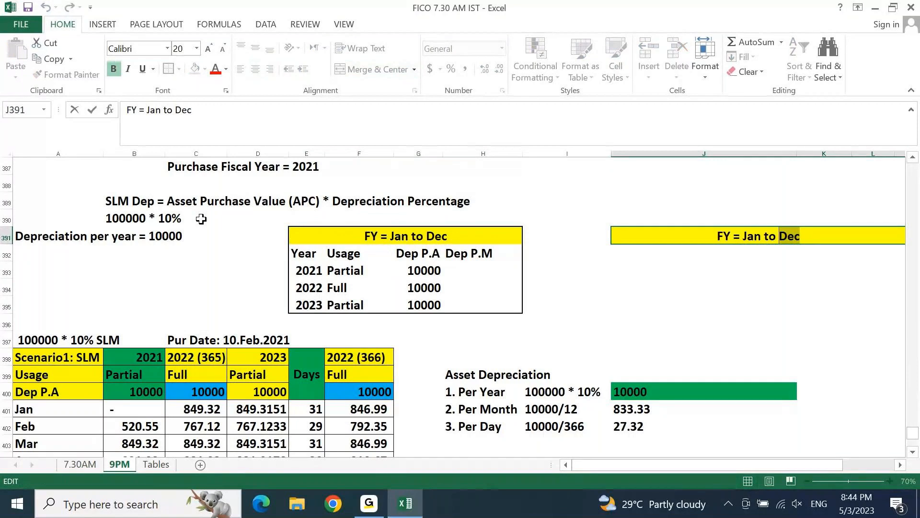
type("Mar")
key("ctrl+Left")
key("ctrl+Left")
key("Left")
key("ctrl+shift+Left")
type("Apr")
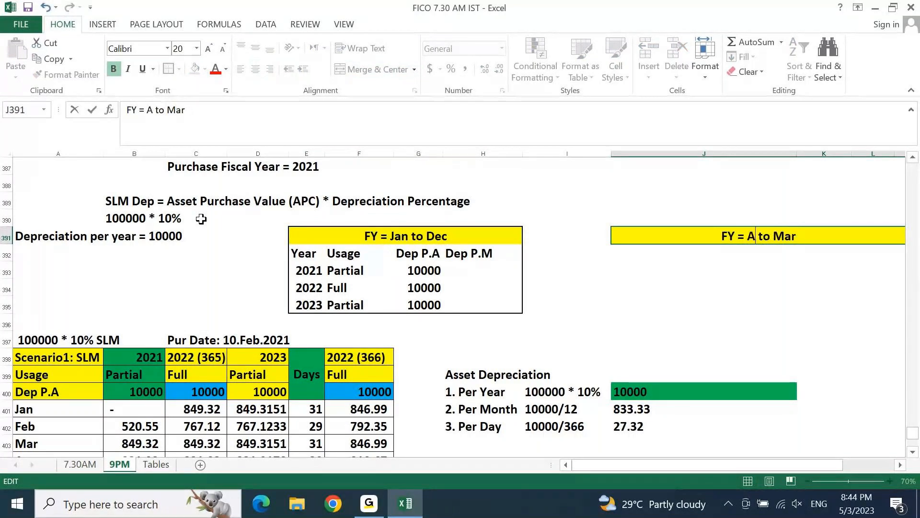
key("Return")
Step: Copy the Year, Usage, Dep P.A and Dep P.M header row from E392:H392 to J392, under the Apr to Mar heading
key("Left")
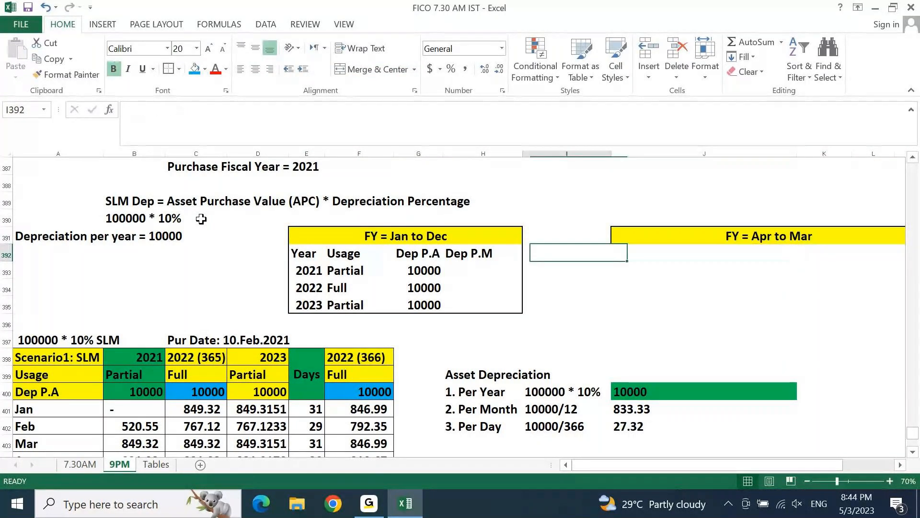
key("Left")
key("shift+Left")
key("shift+Left")
key("shift+Left")
key("ctrl+c")
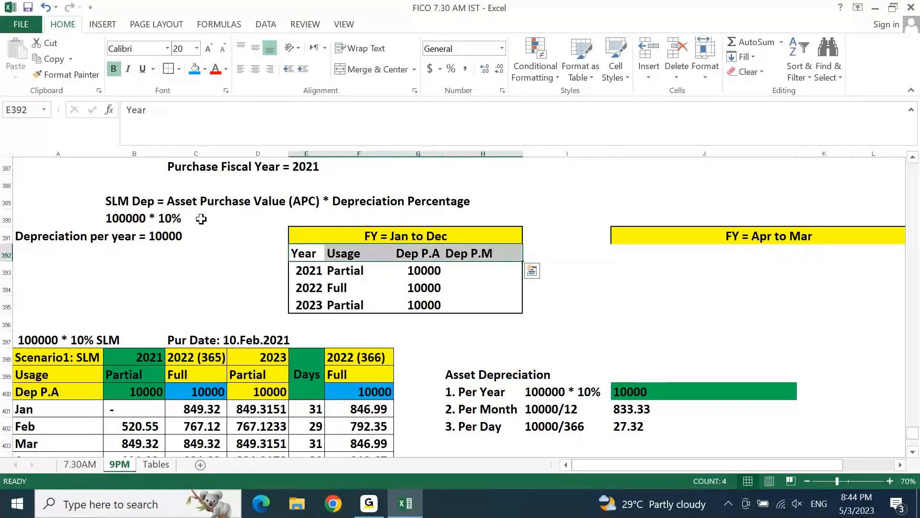
key("Left")
key("Left")
key("Right")
key("Right")
key("Right")
key("Right")
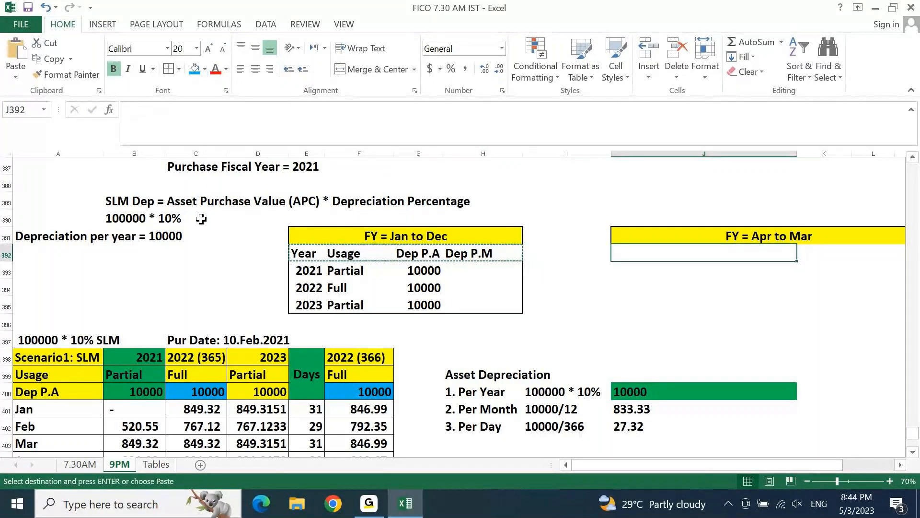
key("ctrl+v")
key("Escape")
Step: Autofit the widths of columns L and M to their Dep P.A and Dep P.M headers
key("Left")
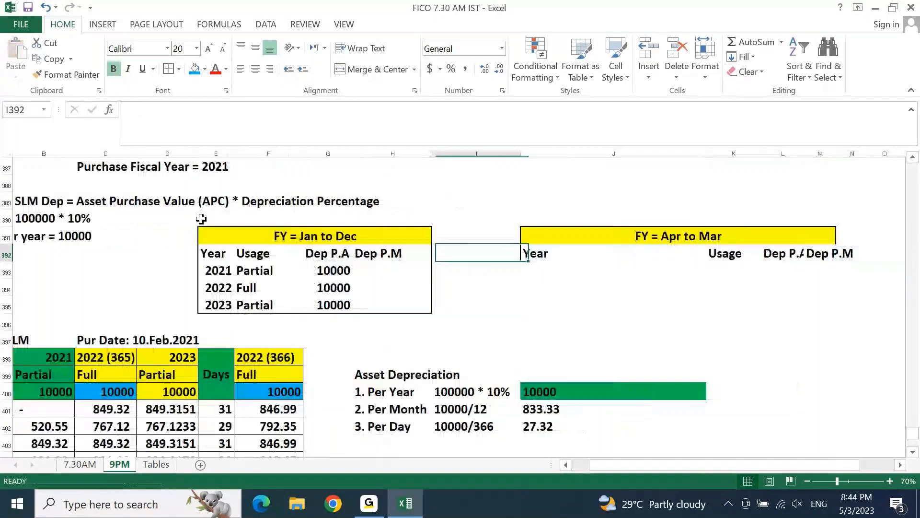
key("Up")
key("Right")
key("Down")
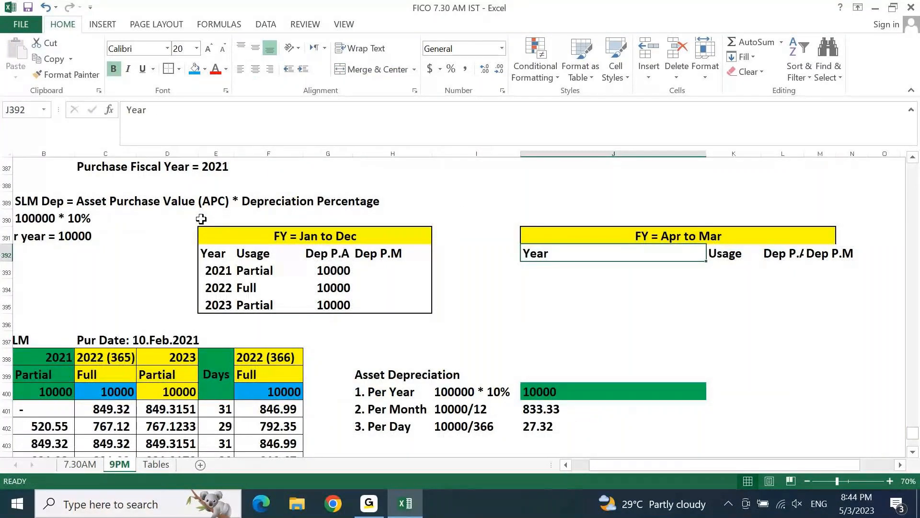
key("Right")
key("Right")
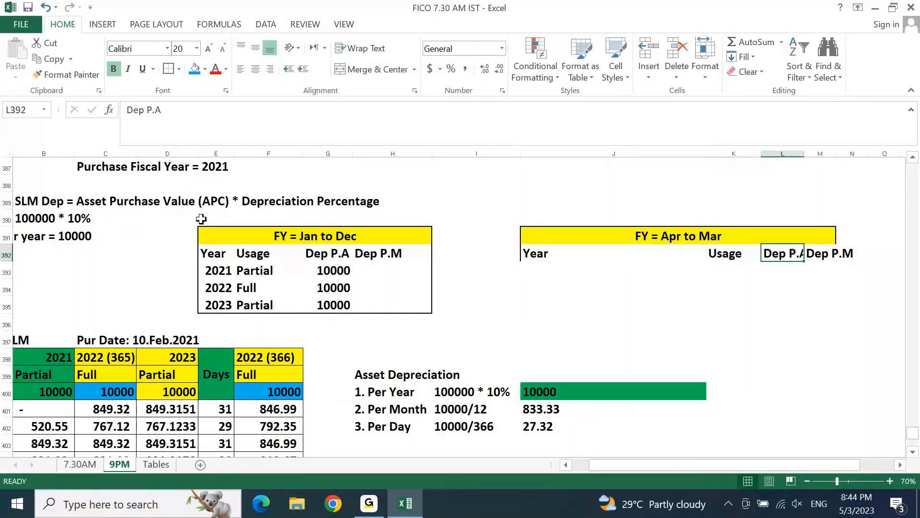
key("alt+h")
key("o")
key("i")
key("Right")
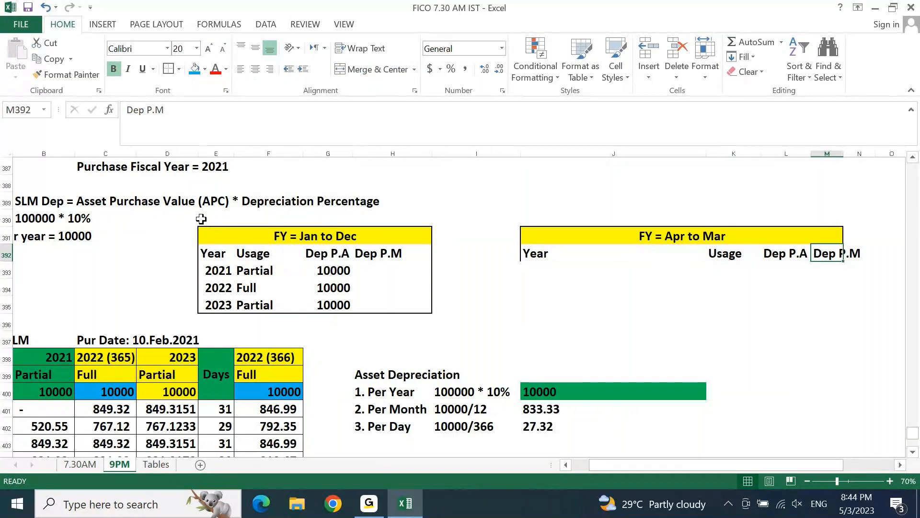
key("alt+o")
key("c")
key("a")
Step: Narrow column J with autofit, then widen it enough to show the depreciation values lower in the column
key("Left")
key("Left")
key("Left")
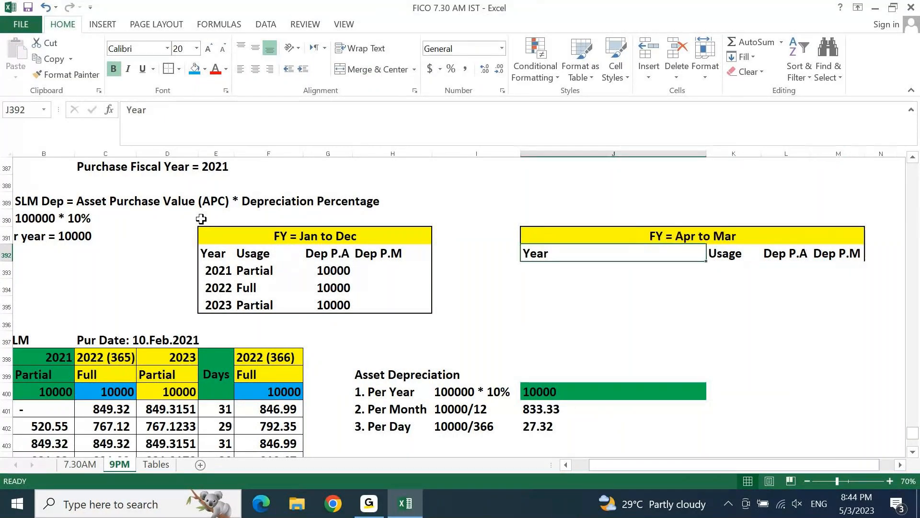
key("alt+o")
key("c")
key("a")
key("Down")
key("Up")
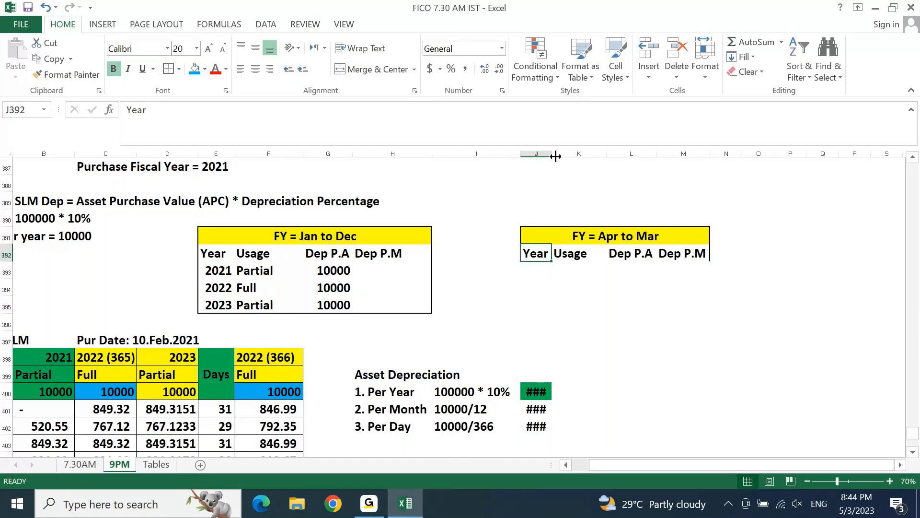
left_click_drag(556, 156, 637, 162)
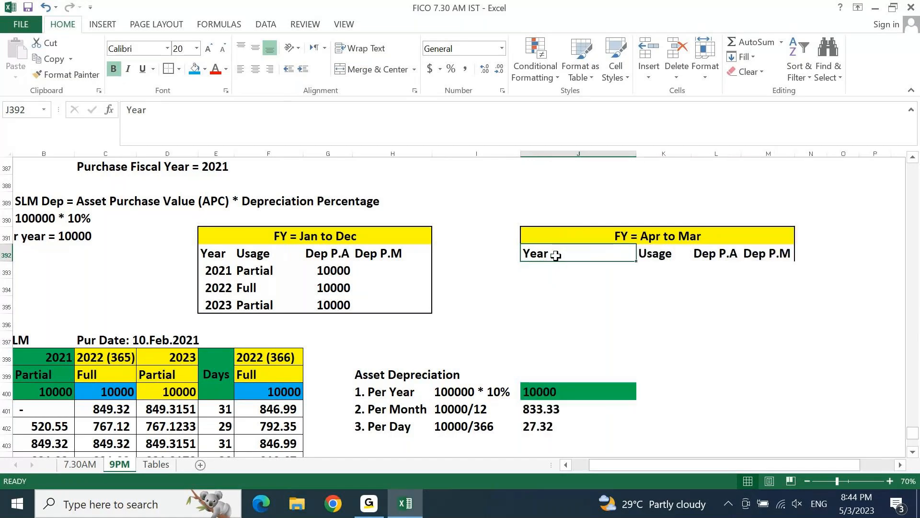
left_click(554, 272)
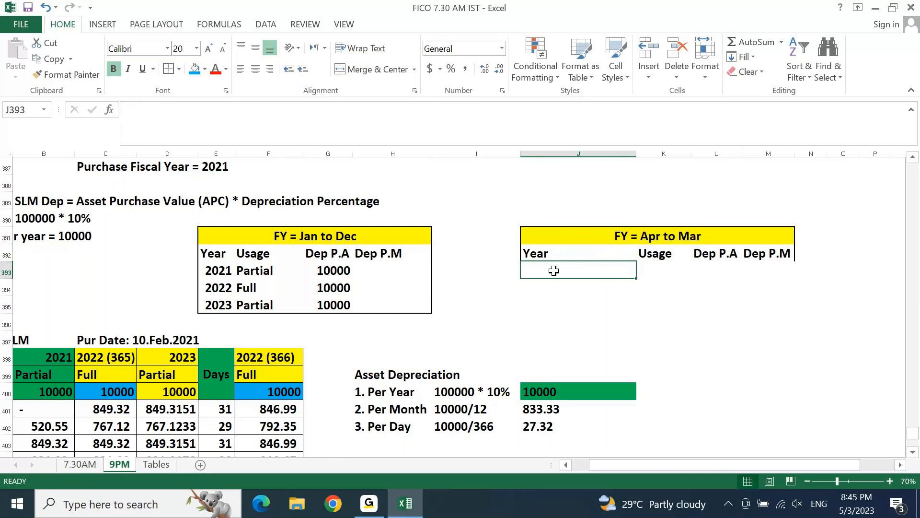
key("Down")
key("Left")
key("Left")
key("Left")
key("Left")
key("Up")
key("Left")
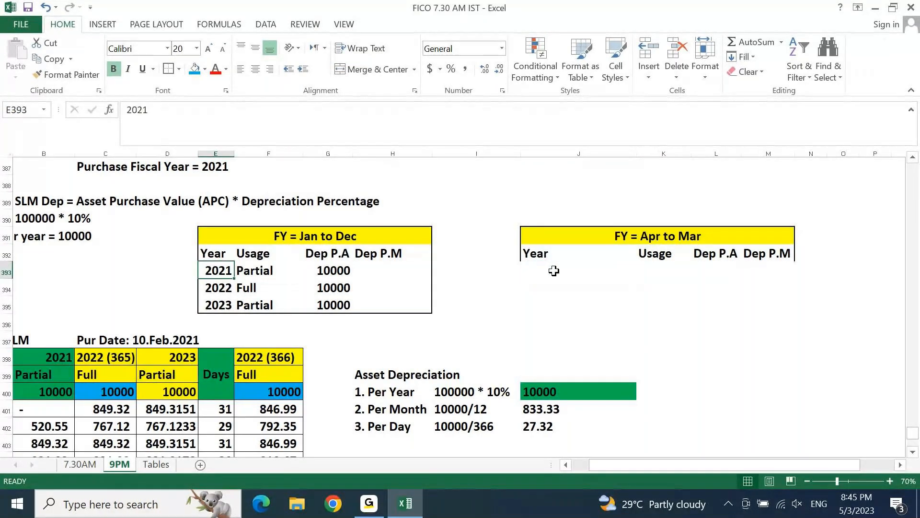
left_click(554, 271)
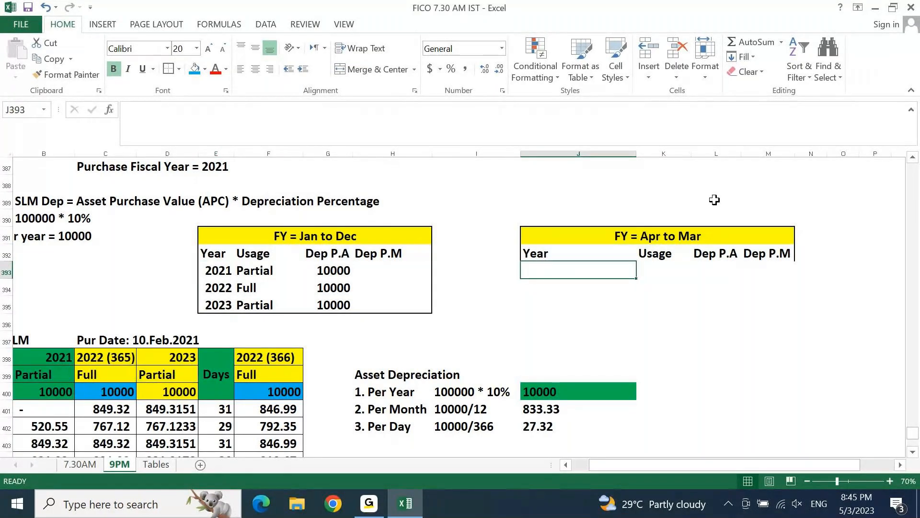
Step: Enter the purchase date Feb.10.2021 in J390, directly above the "FY = Apr to Mar" heading
key("Up")
key("Up")
key("Up")
key("Up")
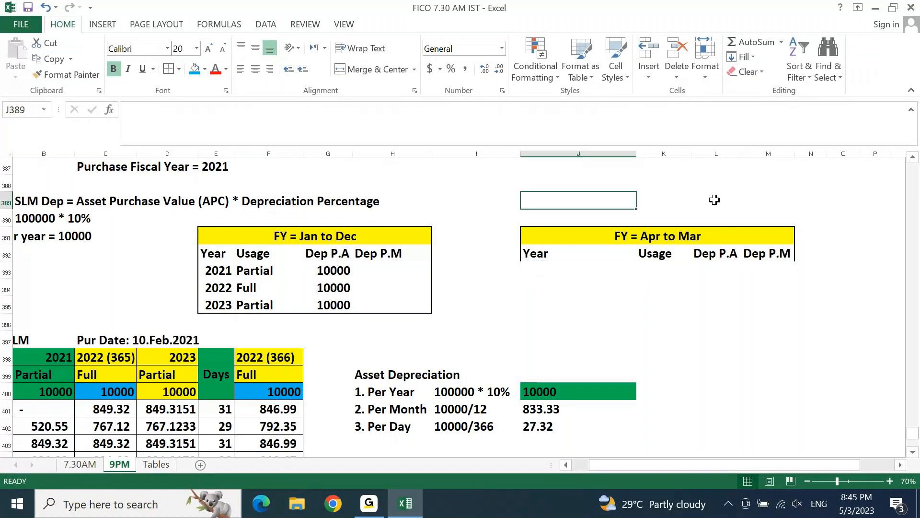
key("Down")
type("D")
key("BackSpace")
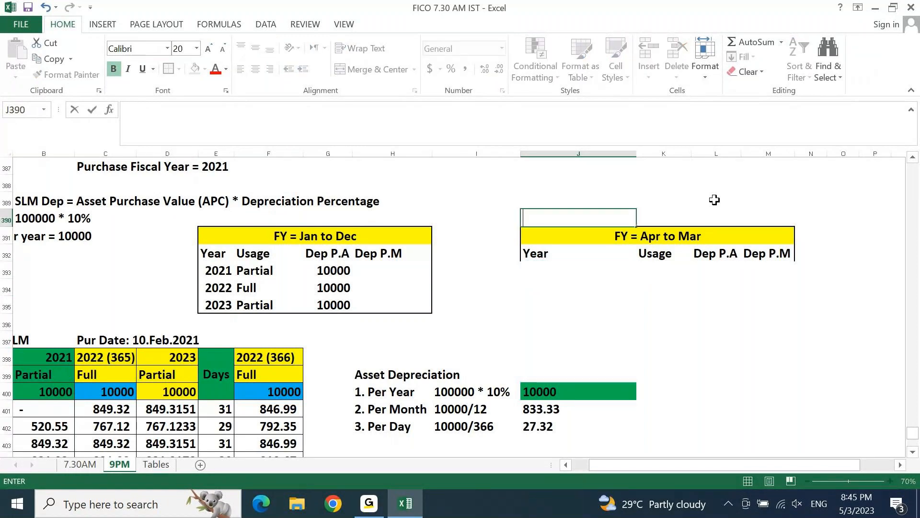
type("Feb.10.202")
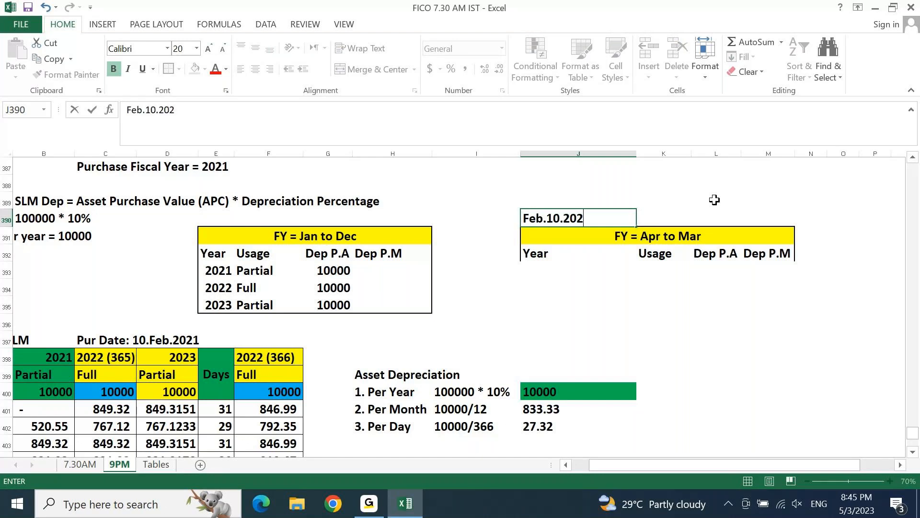
type("1")
key("Return")
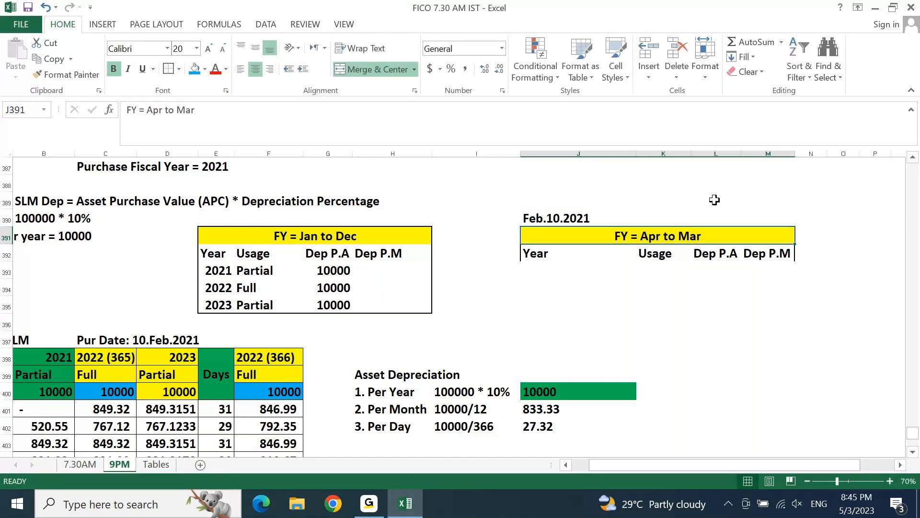
Step: List the years 2020, 2021, 2022 and 2023 in J393:J396 under the Year header
key("Down")
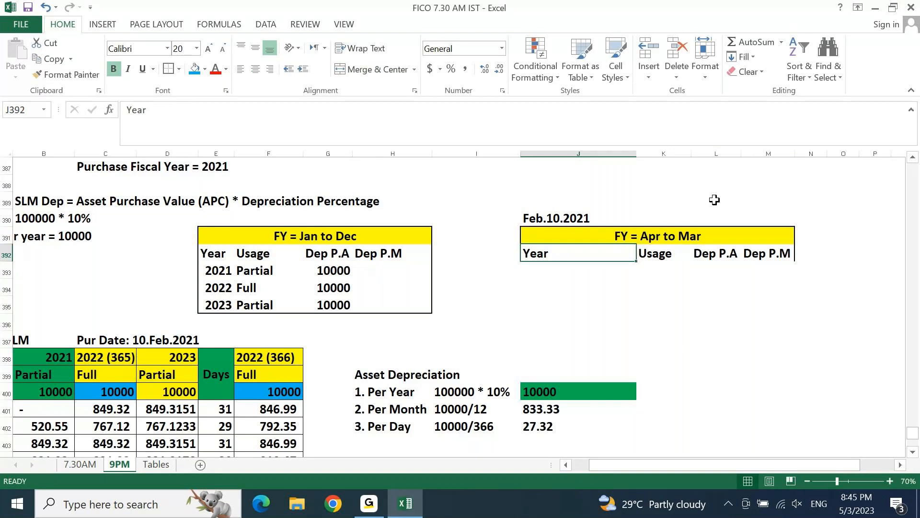
key("Tab")
key("Return")
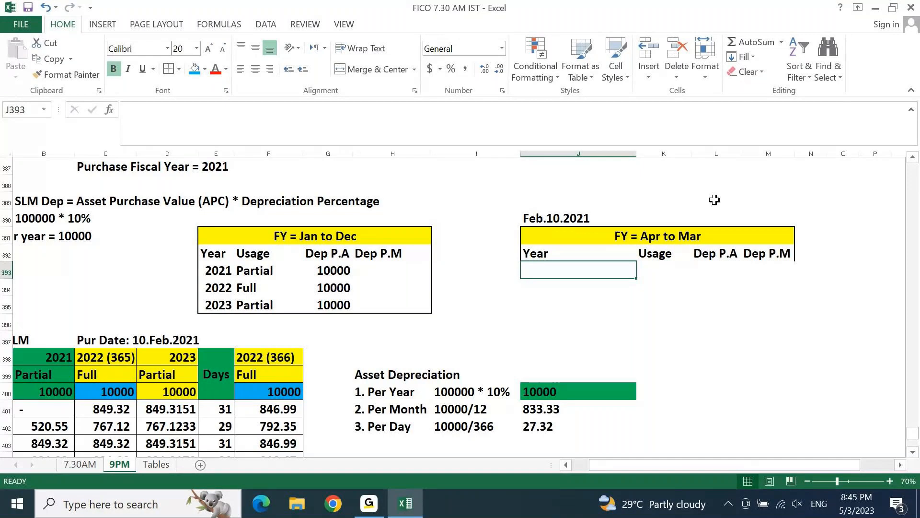
type("202")
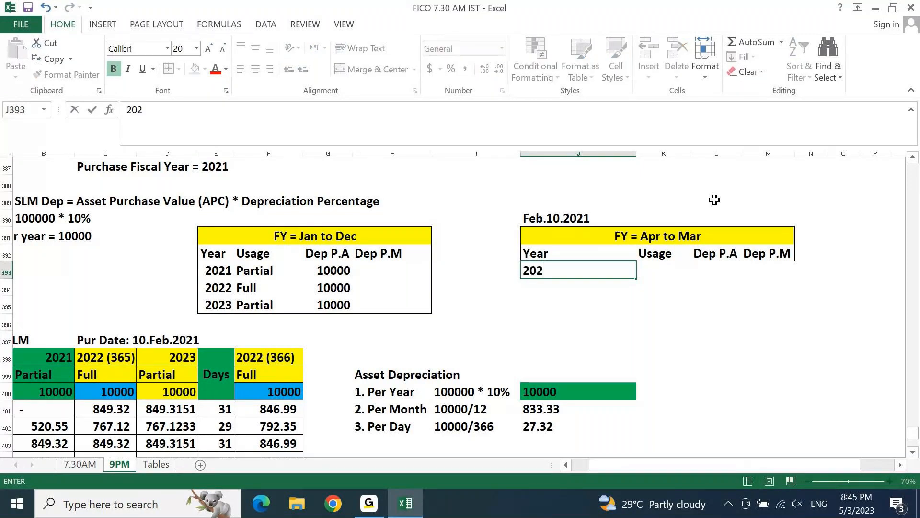
type("0")
key("Return")
type("2021")
key("Return")
type("2-")
key("BackSpace")
type("02")
type("2")
key("Return")
type("2023")
key("Return")
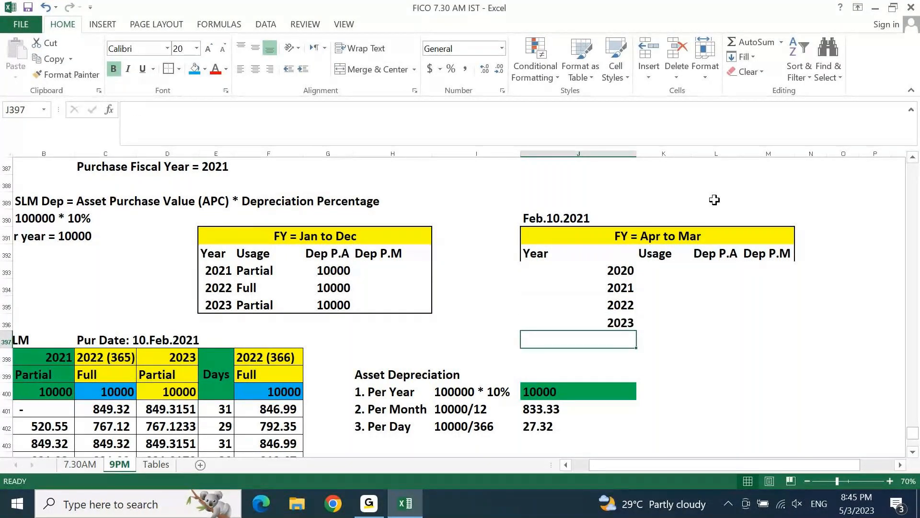
Step: Apply a box border around the outside of the Apr to Mar table in J391:M396
key("Up")
key("Up")
key("Up")
key("Up")
key("Up")
key("Up")
key("shift+Down")
key("shift+Down")
key("shift+Down")
key("shift+Down")
key("shift+Down")
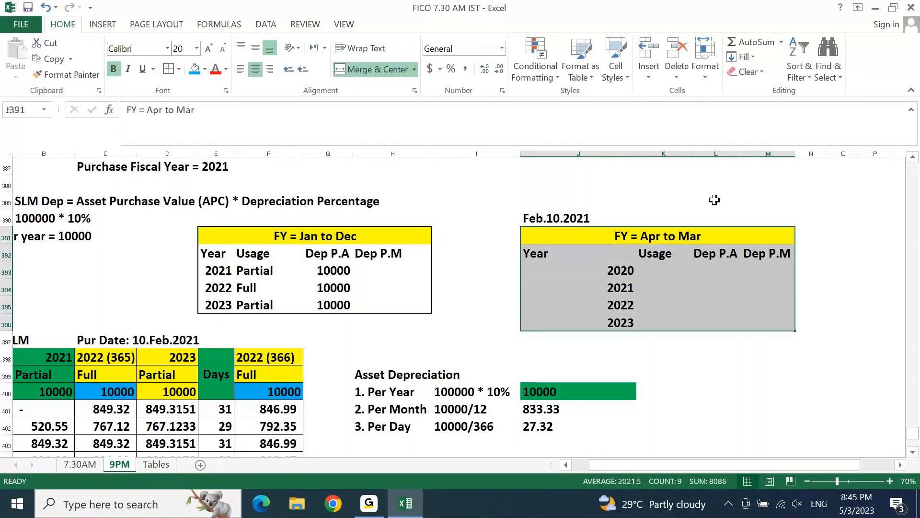
Step: Center the Year header and the year values in J392:J396
key("Down")
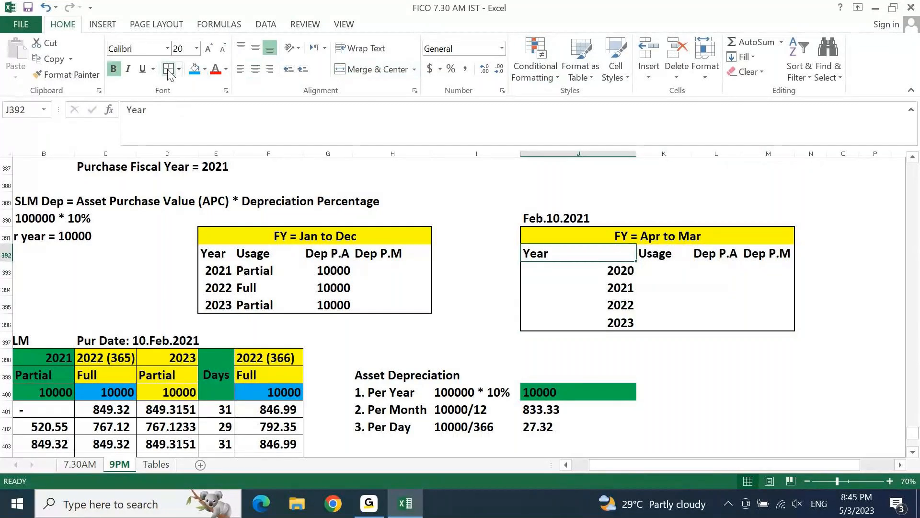
key("ctrl+shift+Down")
left_click(256, 69)
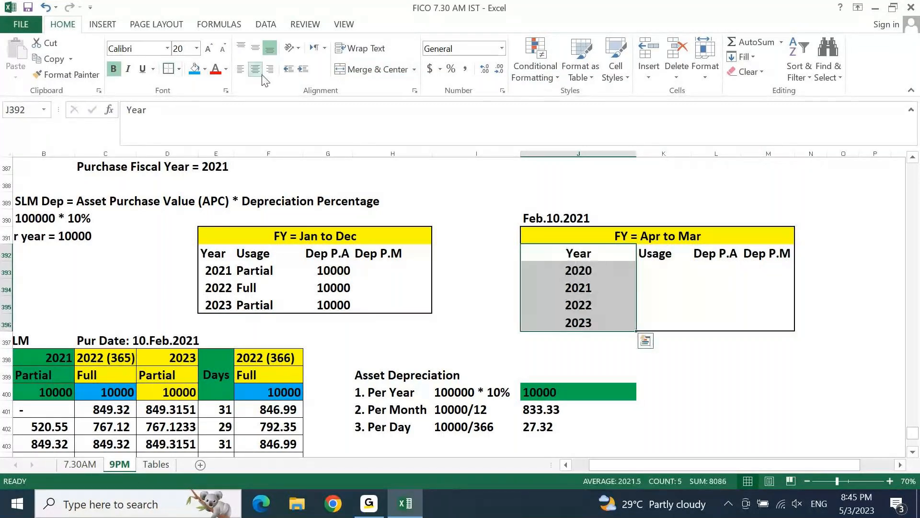
Step: Review the 2020 and 2021 rows of the Apr to Mar table against the Jan to Dec table
key("Right")
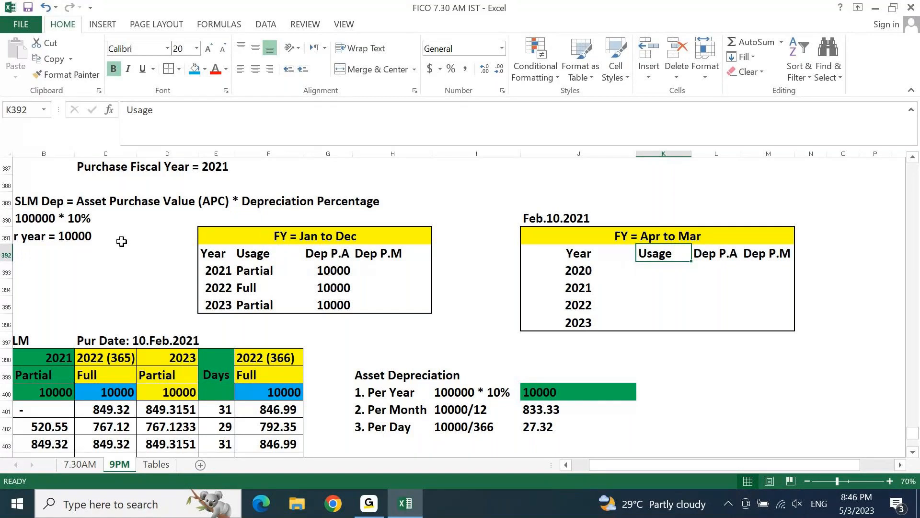
key("Down")
key("Left")
key("Down")
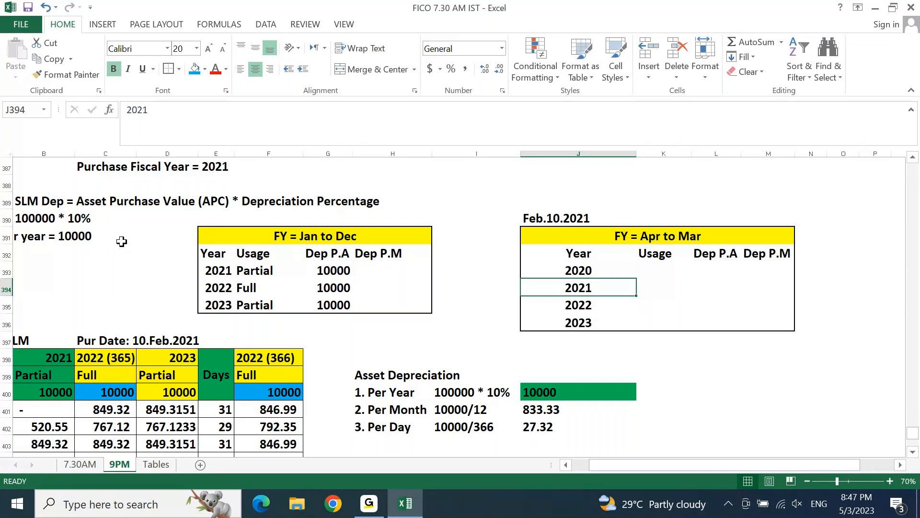
key("ctrl+Left")
key("ctrl+Right")
key("Up")
key("Right")
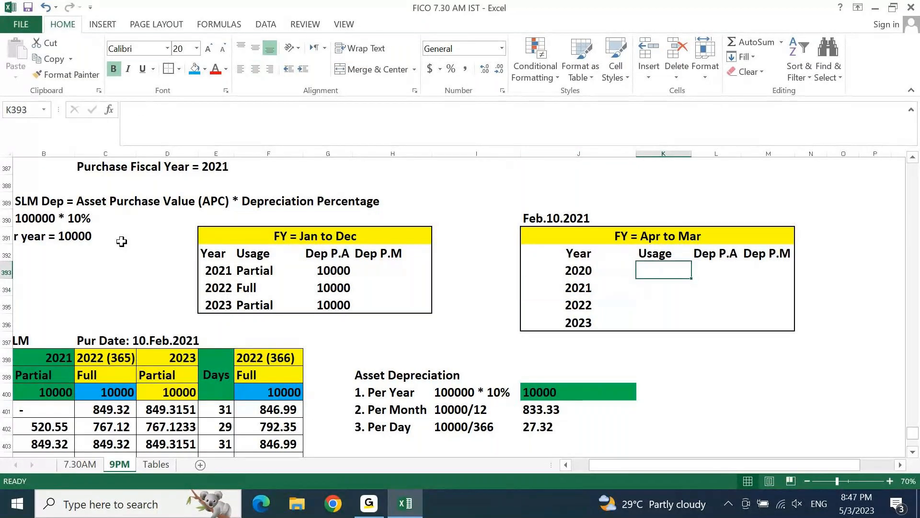
key("Left")
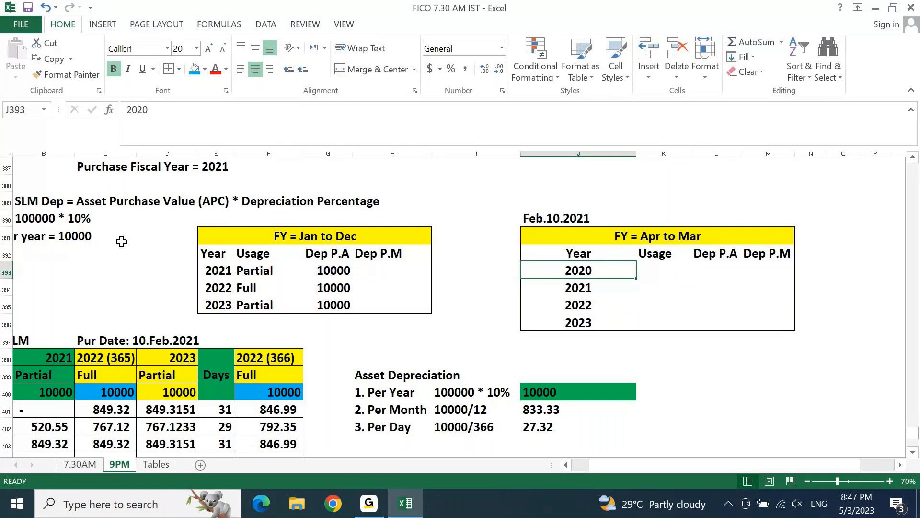
Step: Examine the monthly straight-line depreciation schedule for Scenario1: SLM in A397:F412
key("Left")
key("Left")
key("Left")
key("Left")
key("Left")
key("Left")
key("Left")
key("Left")
key("Left")
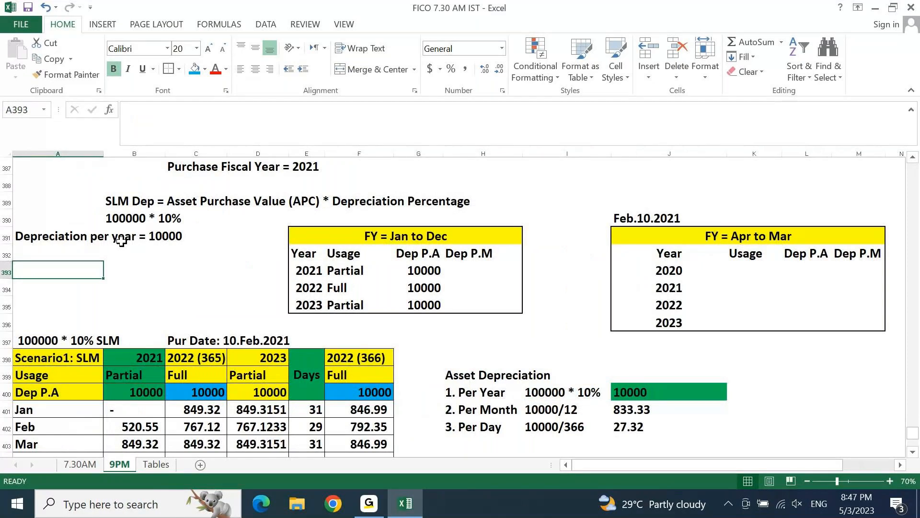
key("ctrl+Down")
key("ctrl+Down")
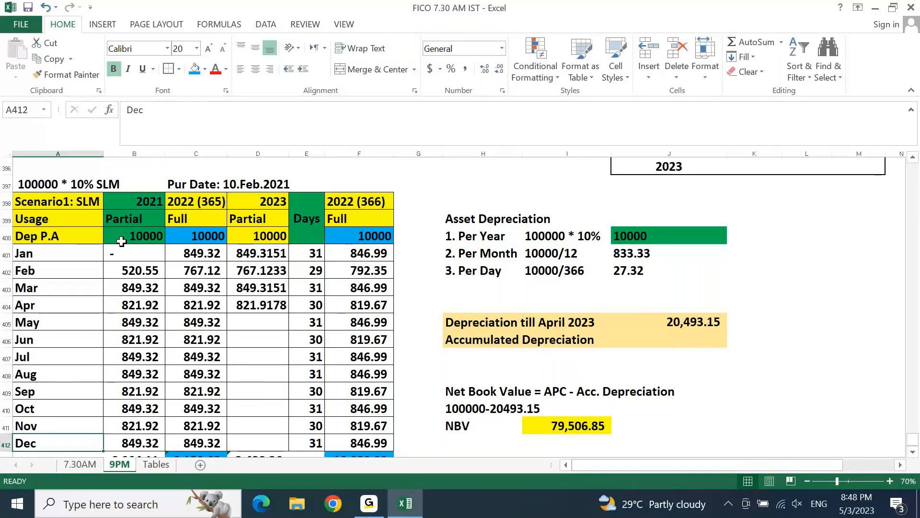
key("Up")
key("Up")
key("Up")
key("ctrl+Up")
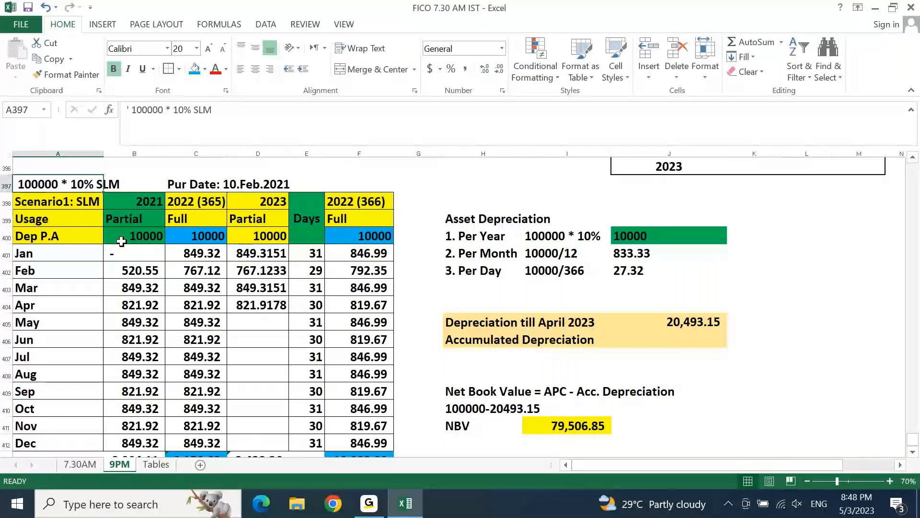
key("Down")
key("ctrl+shift+Right")
key("ctrl+shift+Down")
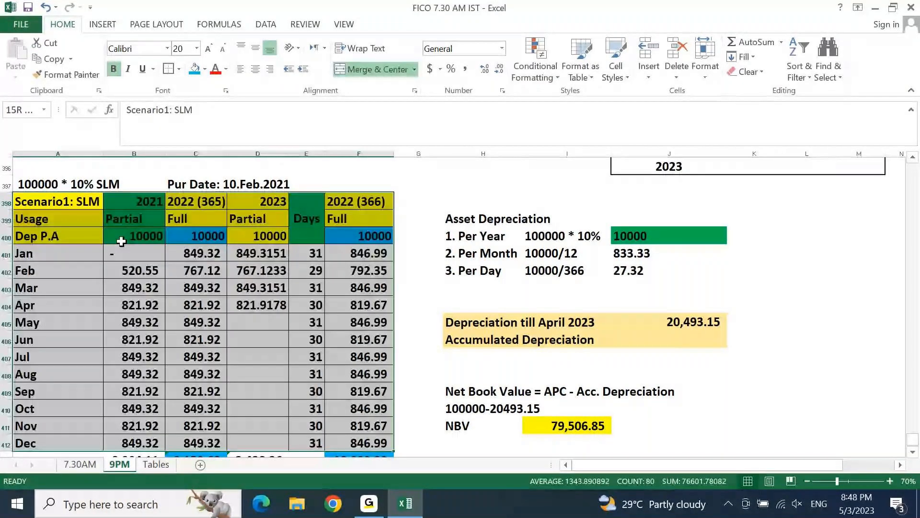
key("Up")
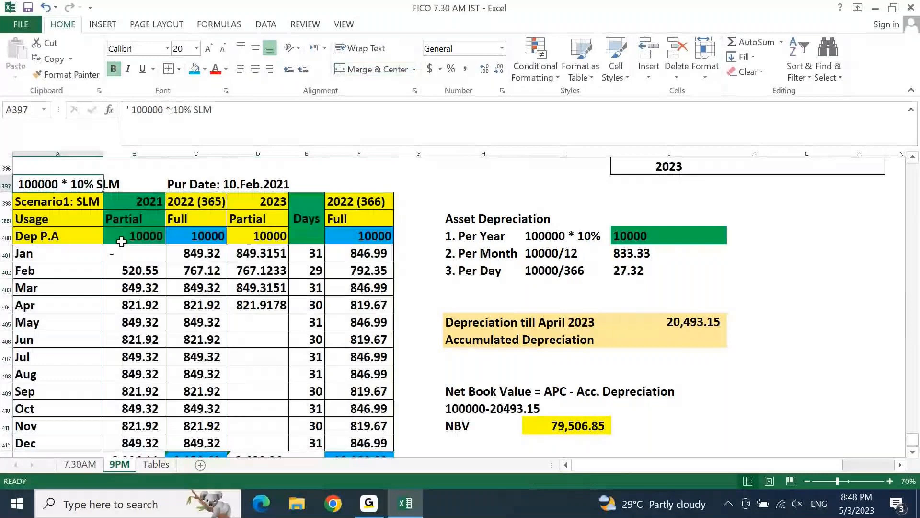
Step: Examine the Apr to Mar fiscal year table, starting at its FY heading in J391
key("Up")
key("Up")
key("Up")
key("Up")
key("Right")
key("Right")
key("Up")
key("Up")
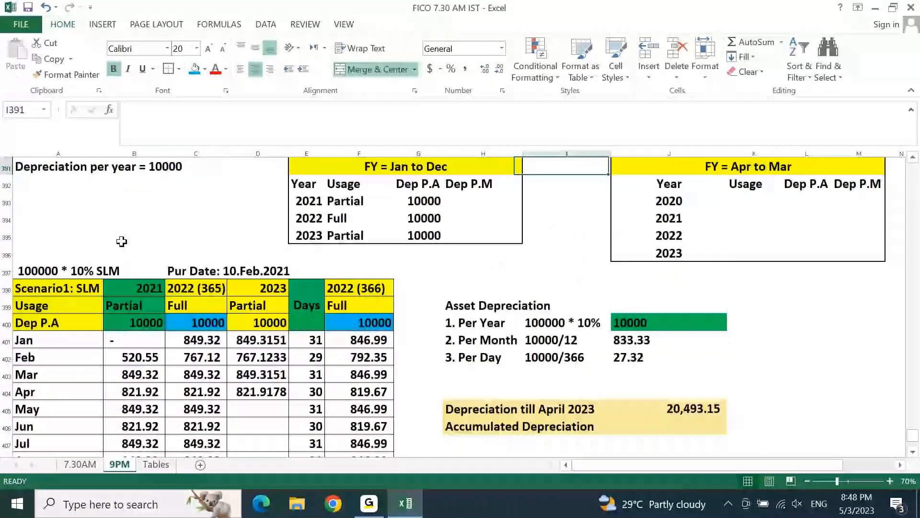
key("Right")
key("Right")
key("Right")
key("Right")
key("alt+h")
key("m")
key("c")
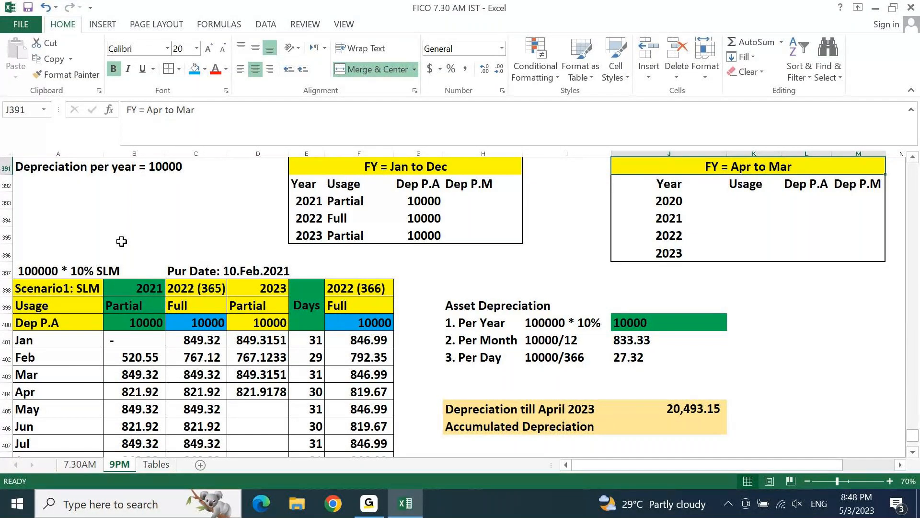
Step: Review the year rows of the Jan to Dec table against the purchase date in C397
key("Down")
key("Down")
key("Left")
key("Left")
key("Left")
key("Down")
key("Down")
key("Left")
key("Left")
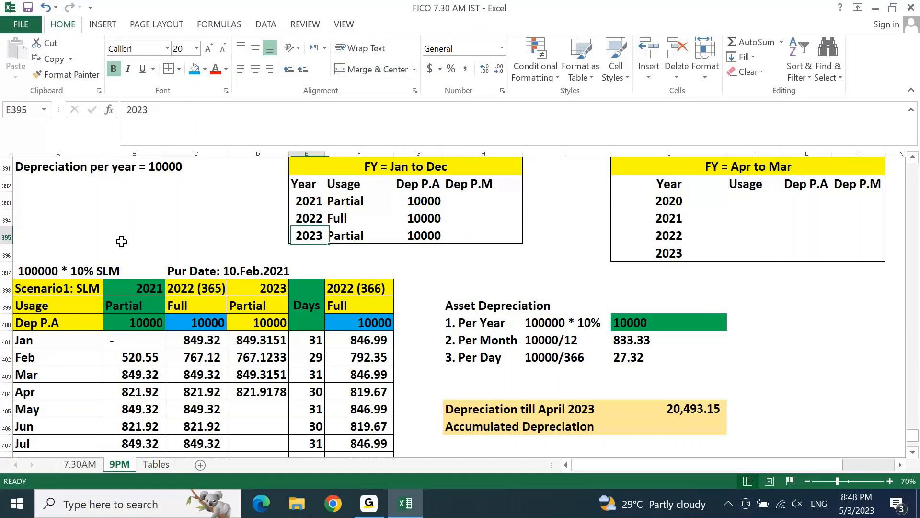
key("Down")
key("Down")
key("Left")
key("Left")
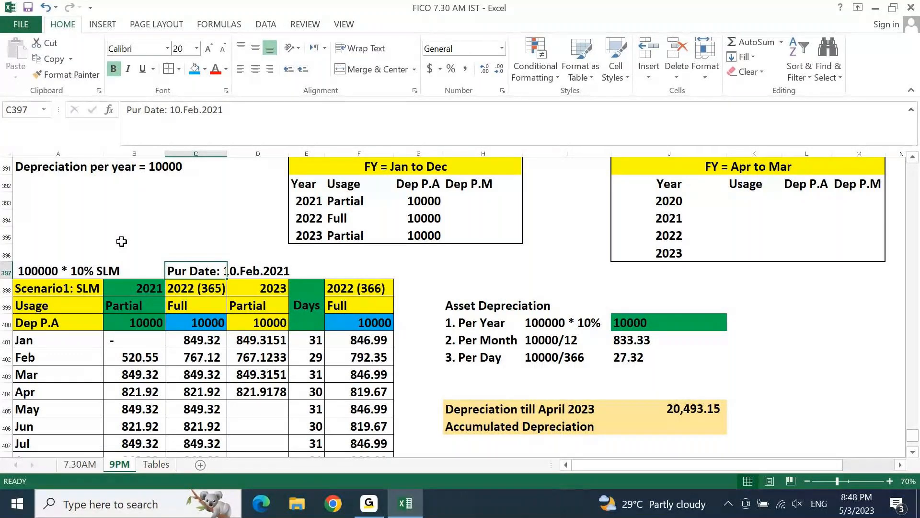
Step: Examine the Jan to Dec monthly amounts in the Scenario1: SLM schedule, comparing the 2023, Days and 2022 (366) columns
key("Left")
key("Down")
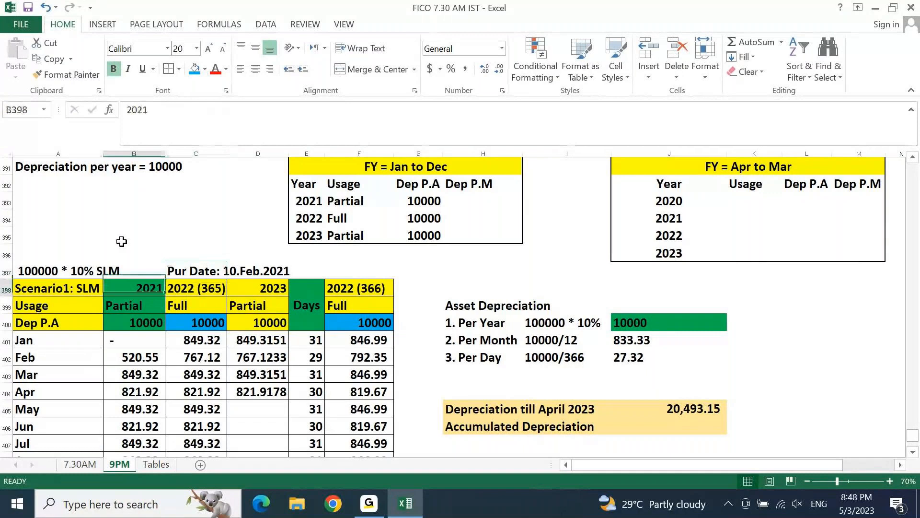
key("Left")
key("Down")
key("Down")
key("Down")
key("ctrl+Down")
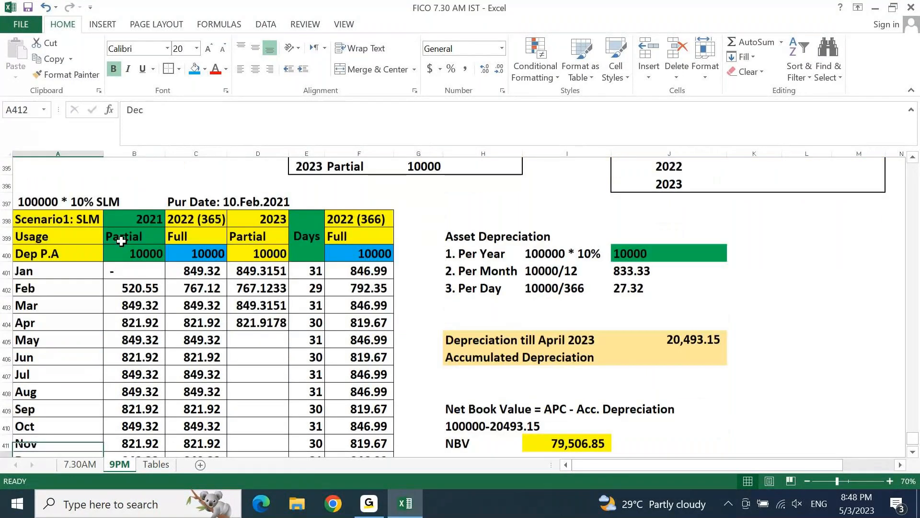
key("Right")
key("Right")
key("Right")
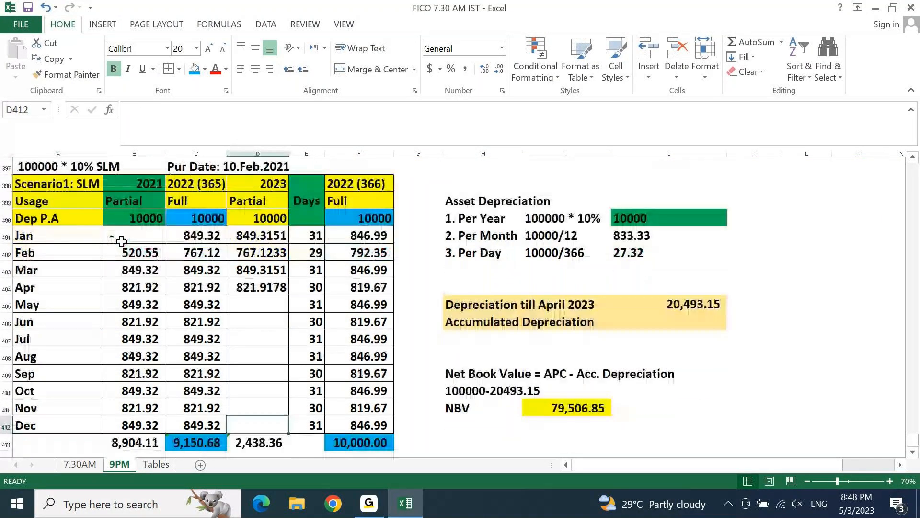
key("ctrl+Up")
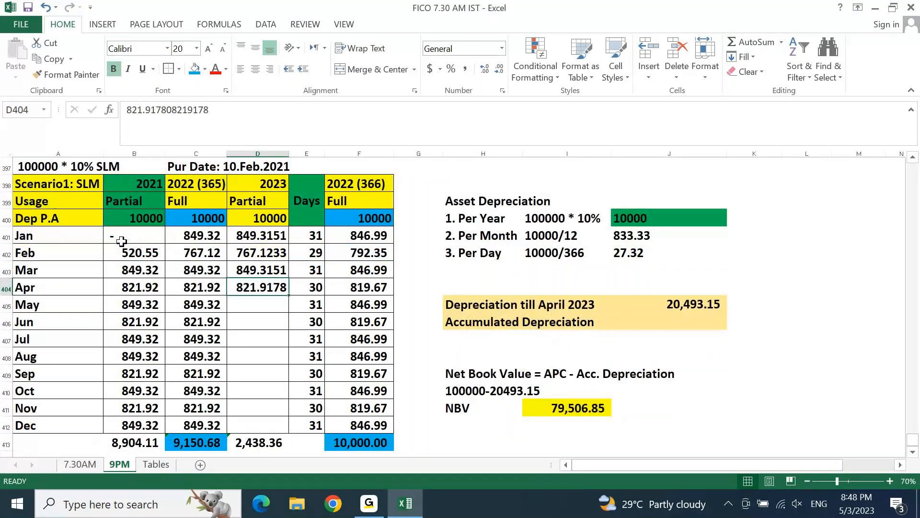
key("Down")
key("Right")
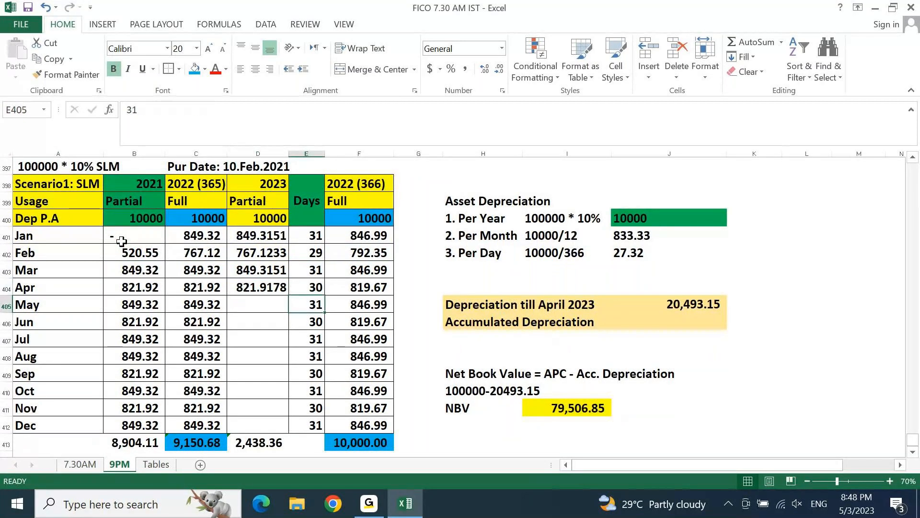
key("Right")
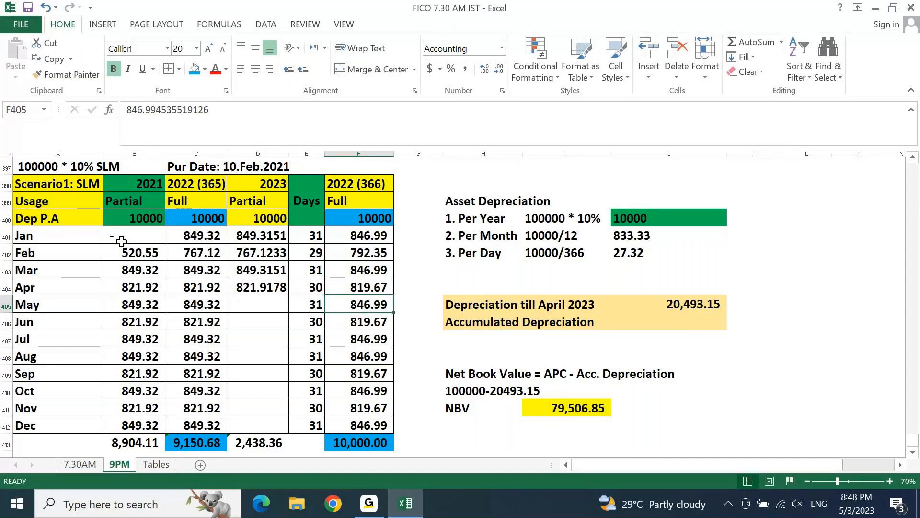
key("Down")
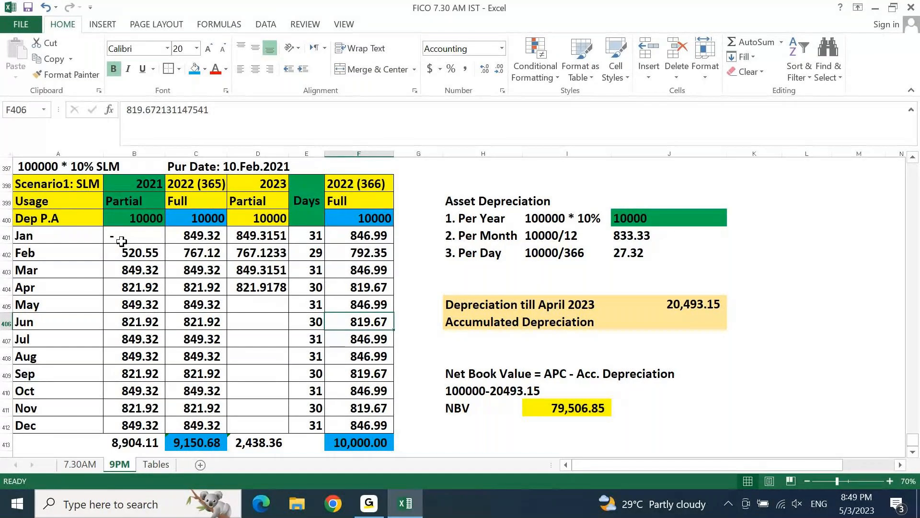
key("Right")
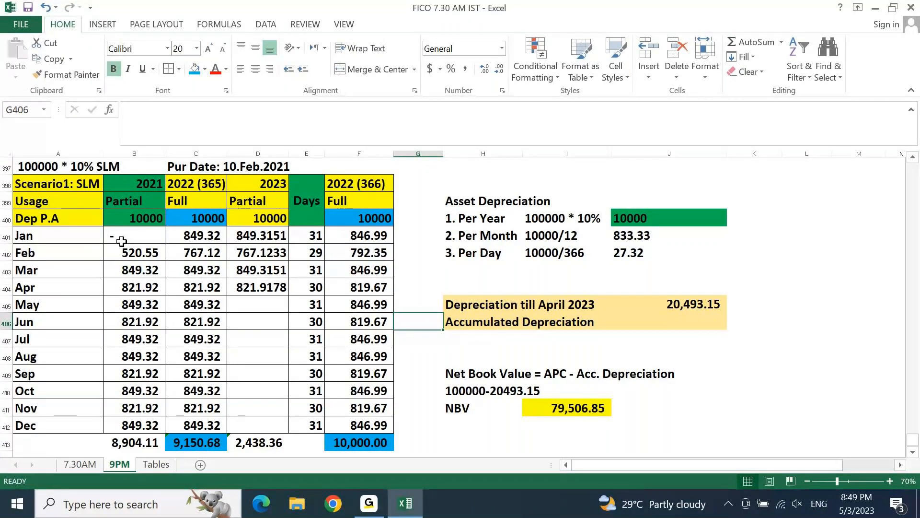
left_click(369, 504)
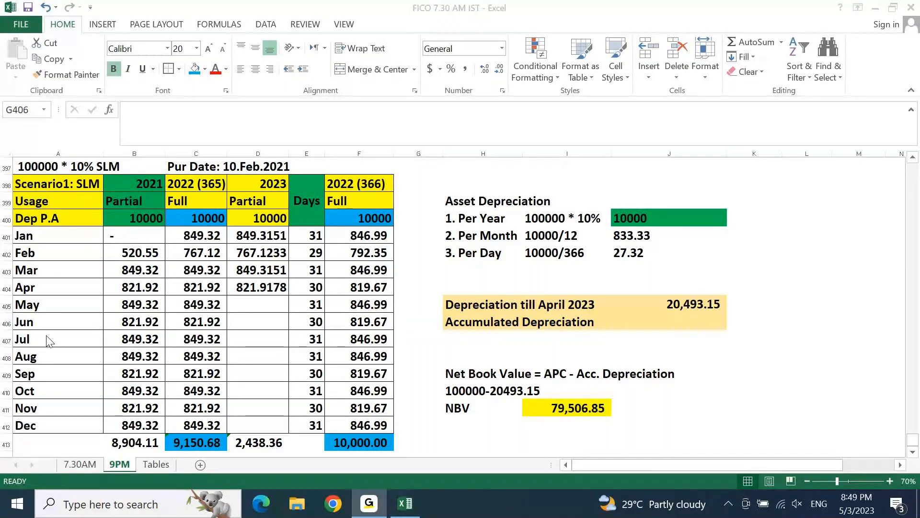